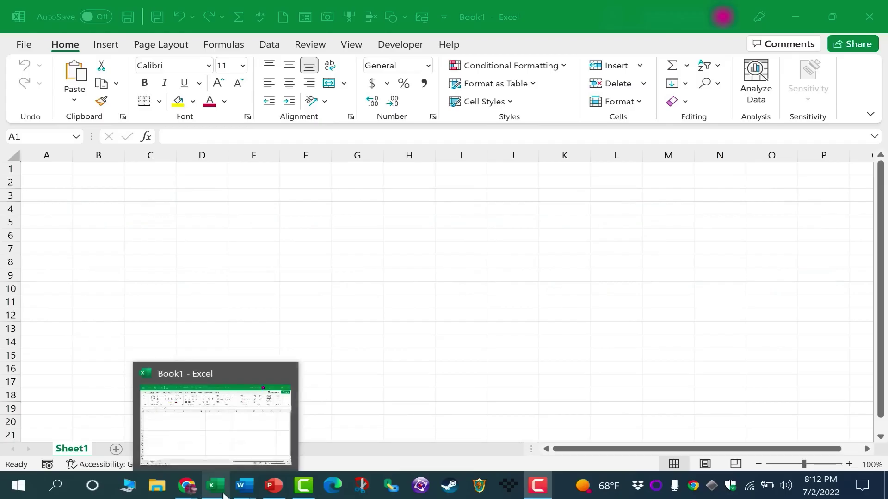
- Open a second Excel window, create a new blank workbook, and select cell I4
left_click(219, 411)
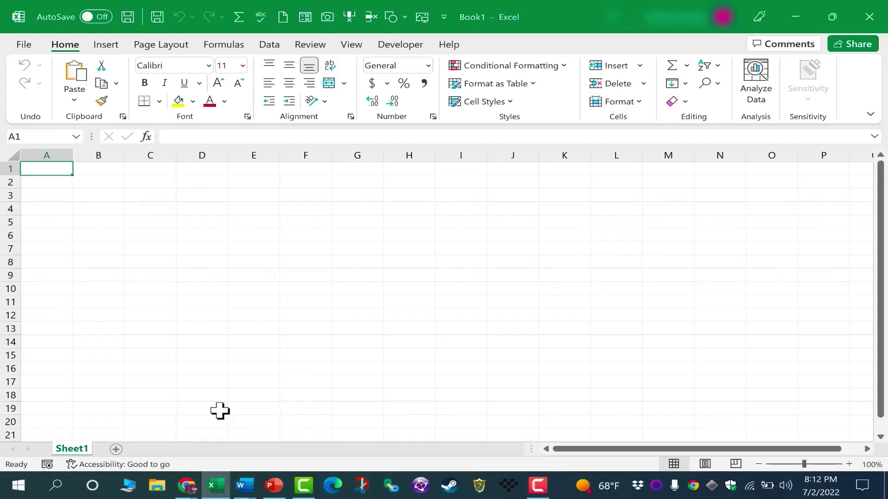
middle_click(214, 469)
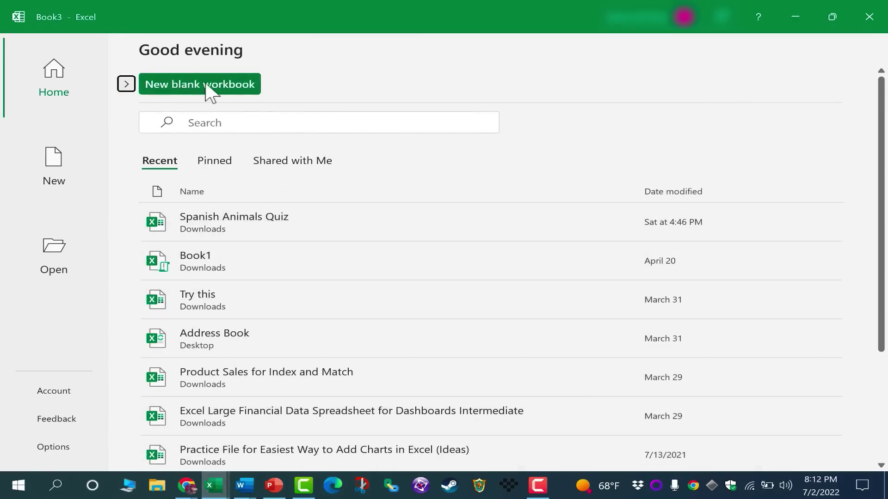
left_click(131, 84)
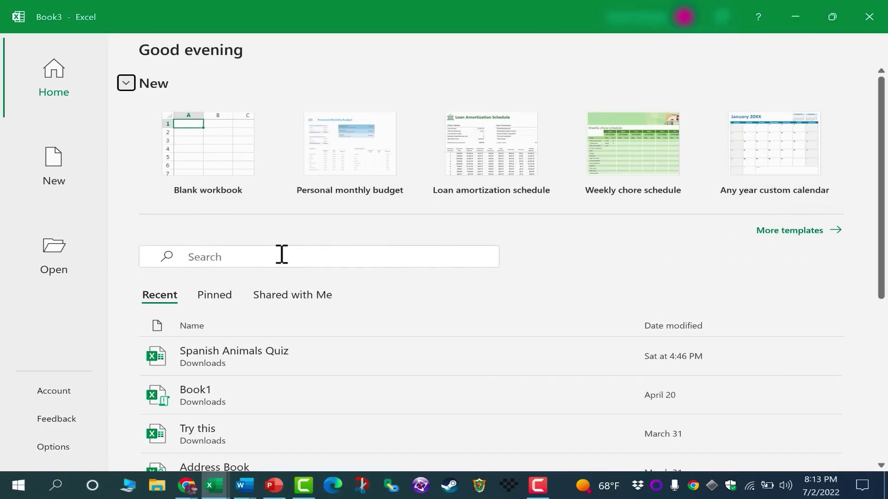
left_click(838, 232)
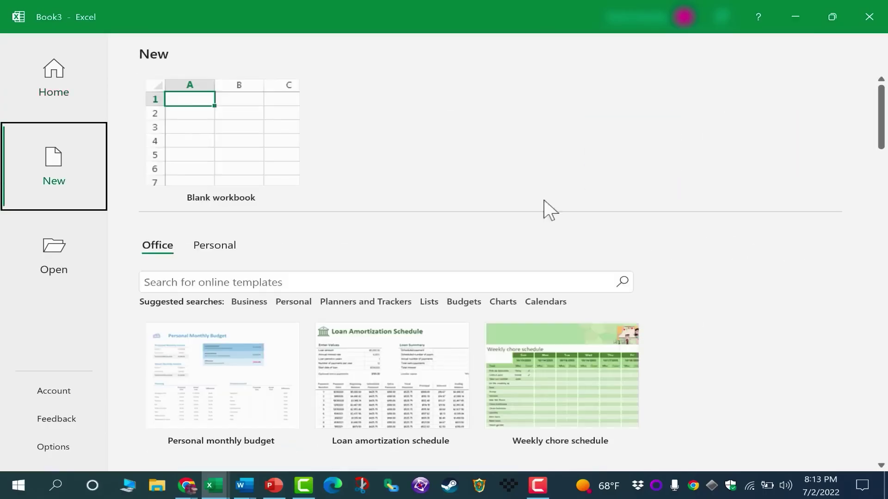
left_click(237, 164)
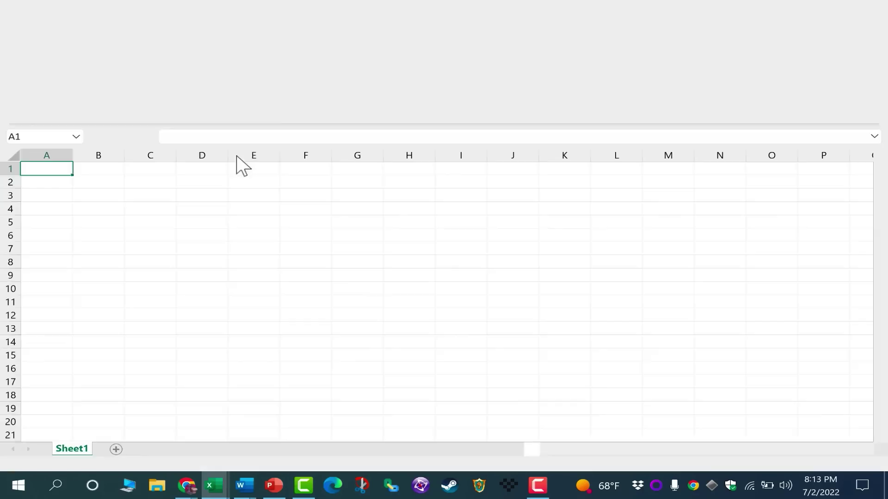
left_click(437, 208)
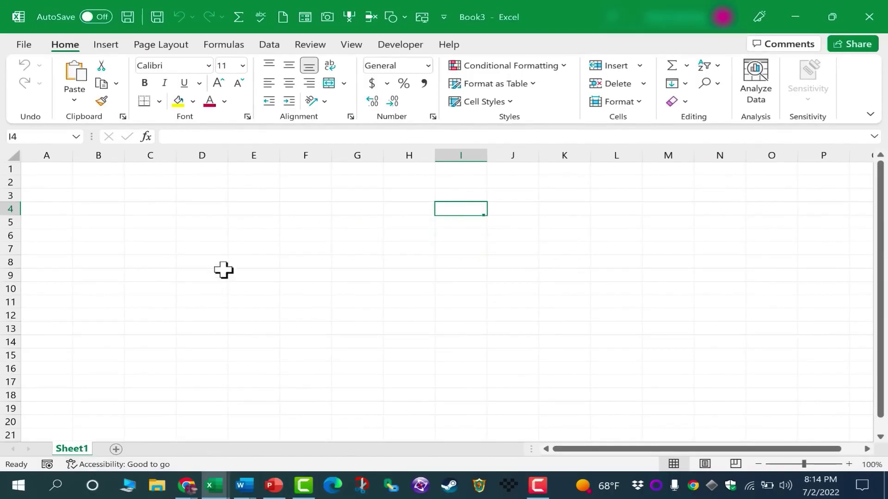
- Select entire columns E, C, K and I one after another
left_click(252, 156)
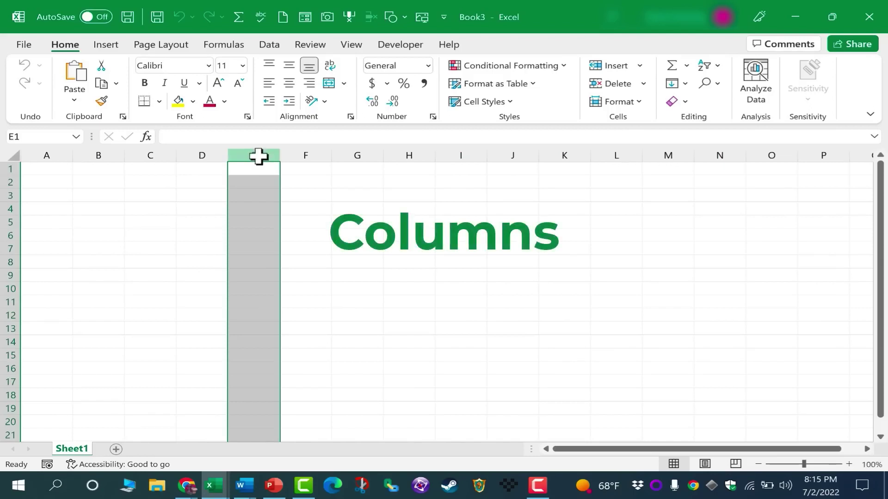
left_click_drag(258, 157, 159, 153)
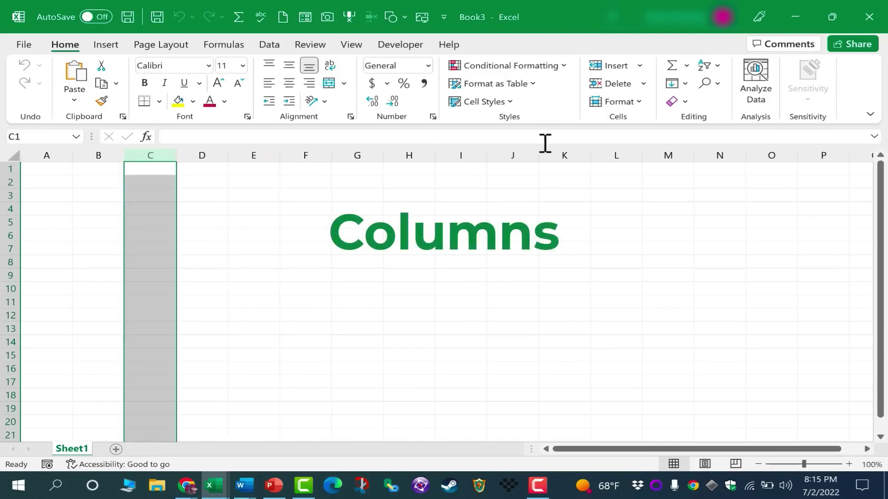
left_click(565, 151)
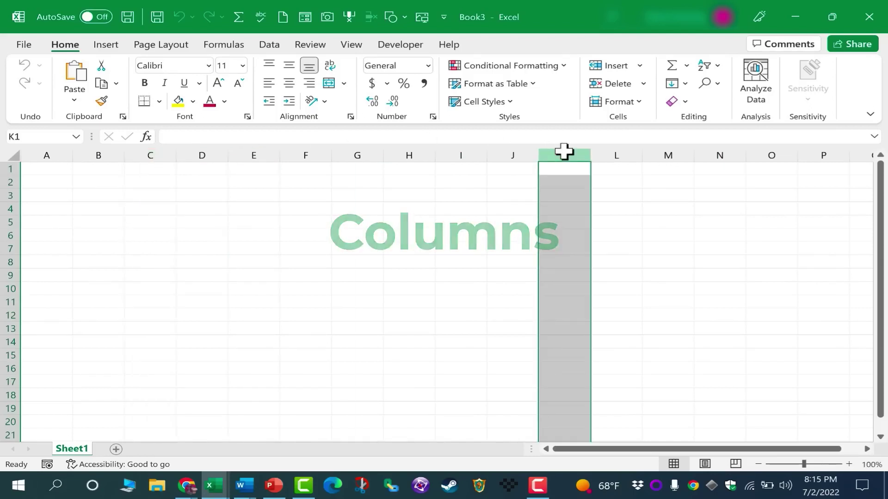
left_click(469, 154)
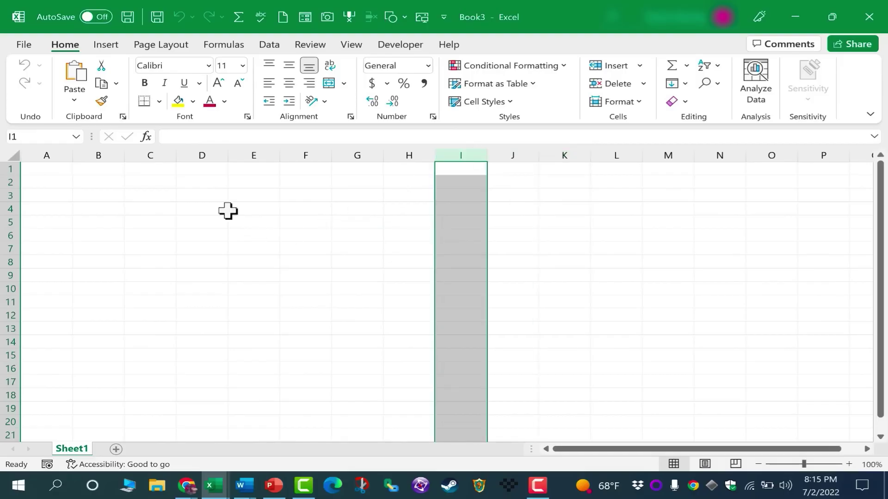
- Select entire rows 3, 9 and 10 one after another
left_click(9, 194)
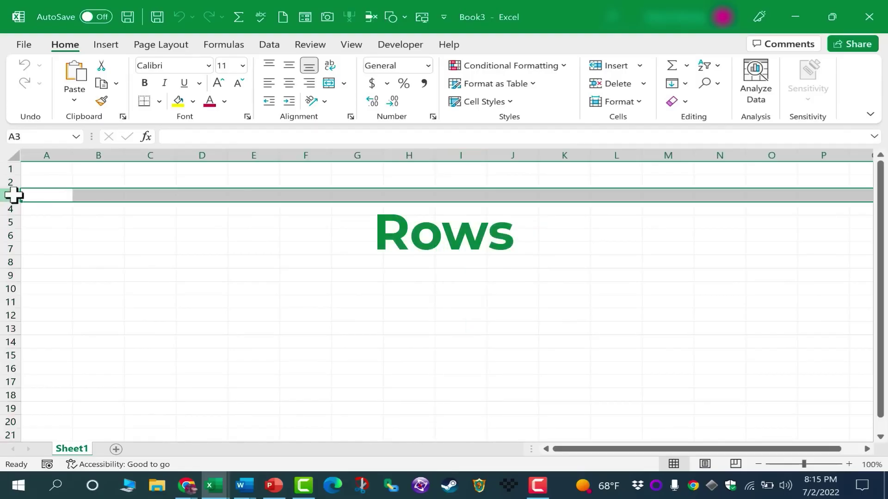
left_click(6, 276)
left_click(8, 288)
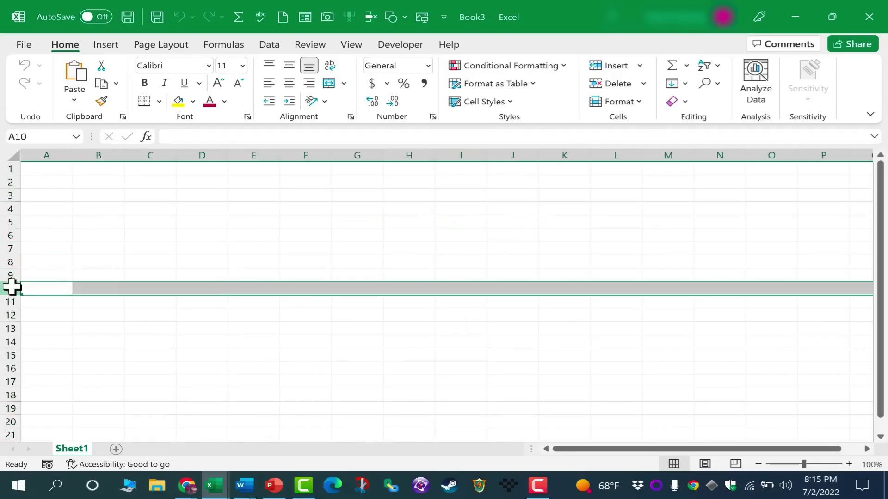
- Alternate between selecting column E and rows 12 and 10, ending on their intersecting cell E10
left_click(264, 154)
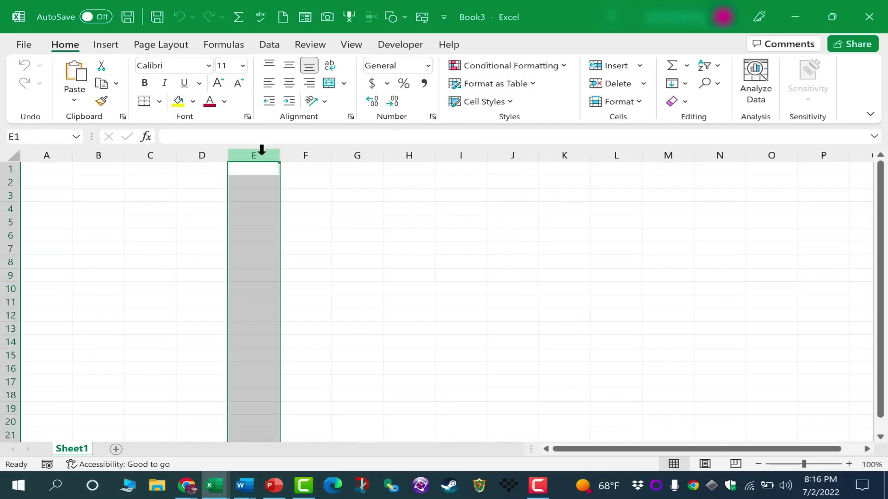
left_click(9, 314)
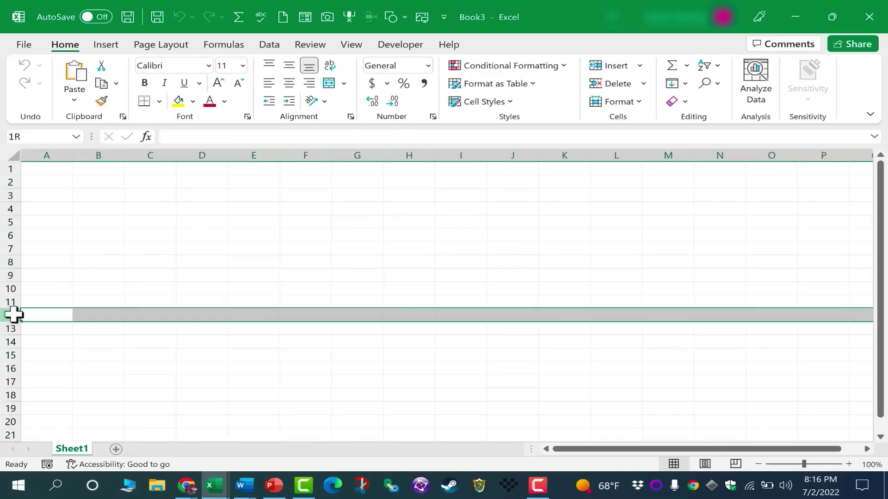
left_click(266, 154)
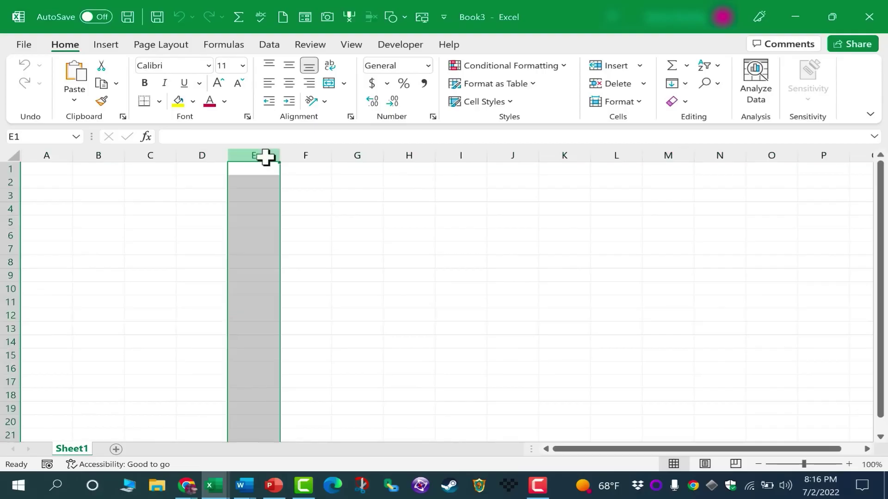
left_click(9, 289)
left_click(264, 288)
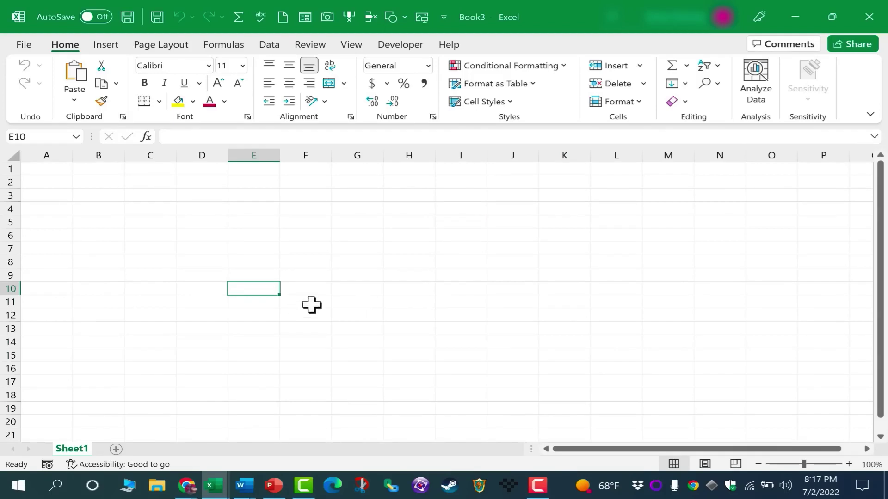
- Select the individual cells F10, E10, F8, L4 and B7 in turn
left_click(316, 290)
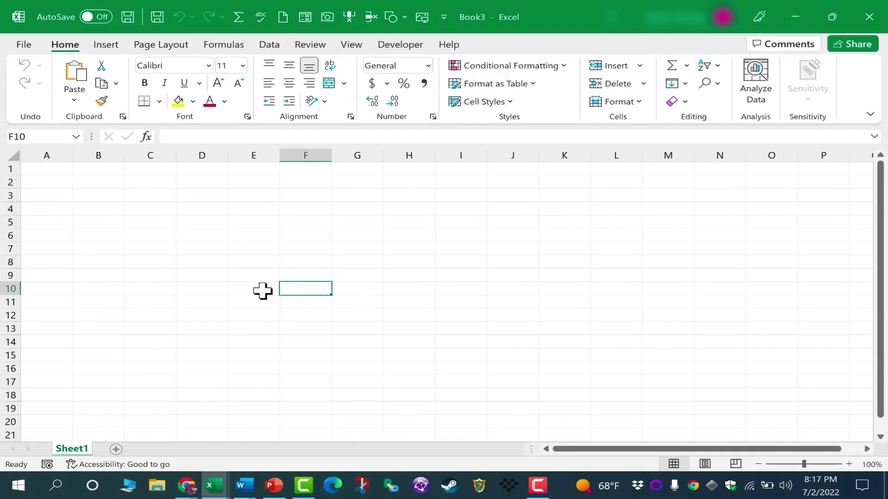
left_click(264, 291)
left_click(305, 262)
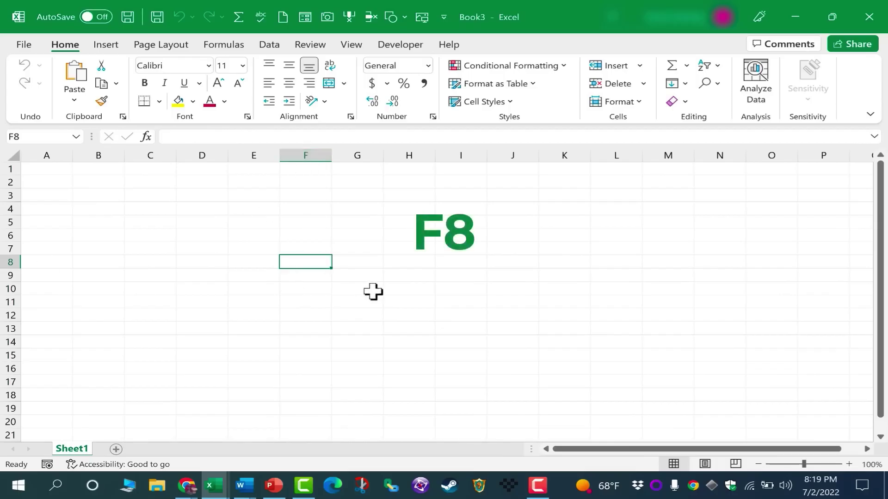
left_click(625, 208)
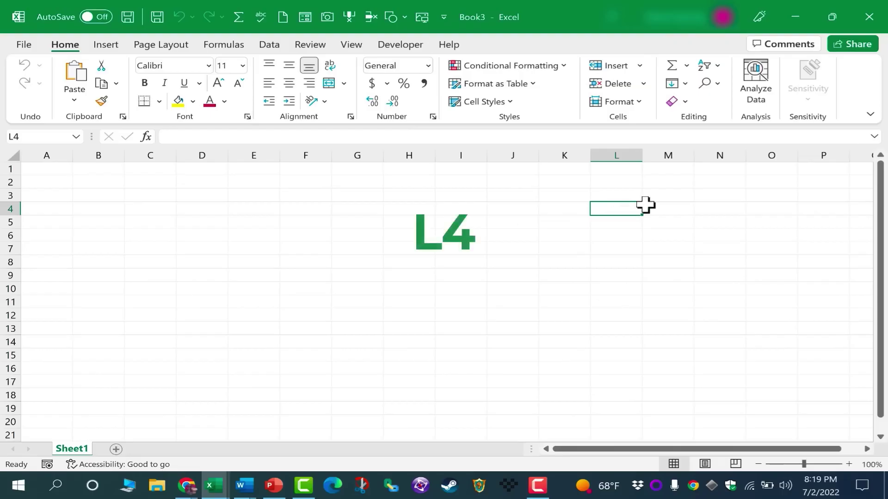
left_click(103, 246)
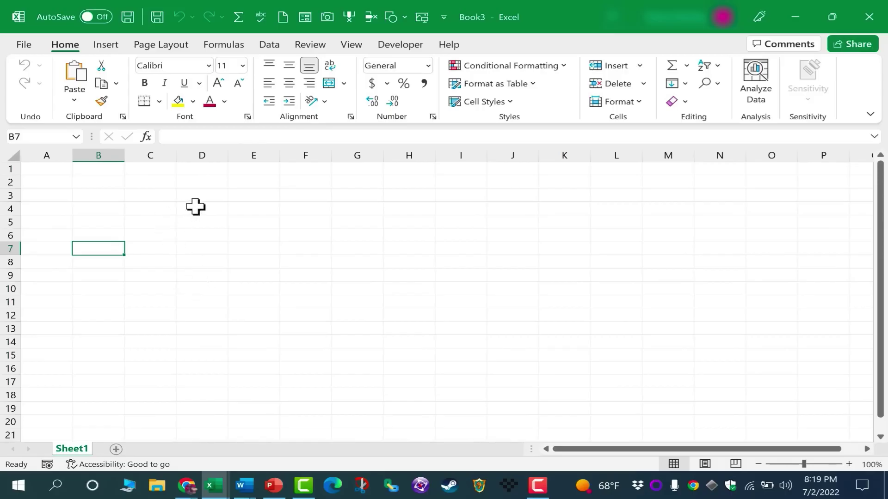
- Select the cell range D4:J14
left_click_drag(196, 206, 514, 346)
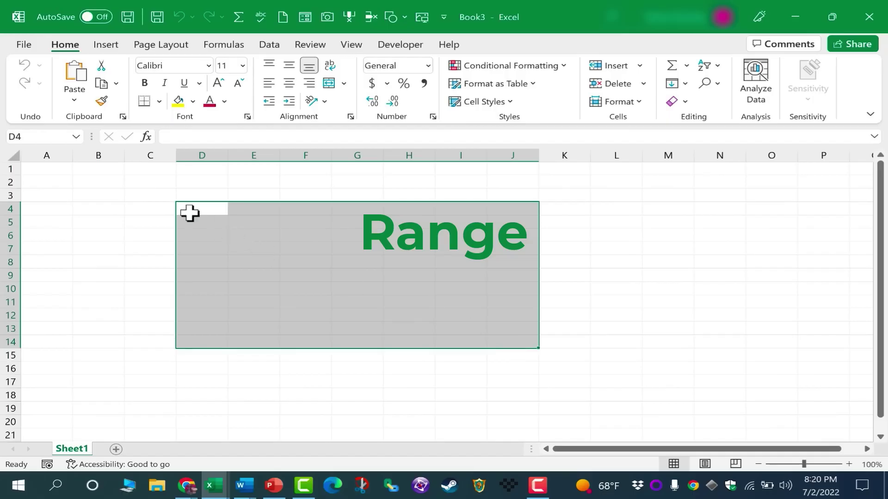
left_click(499, 326, "shift")
left_click_drag(499, 330, 501, 340)
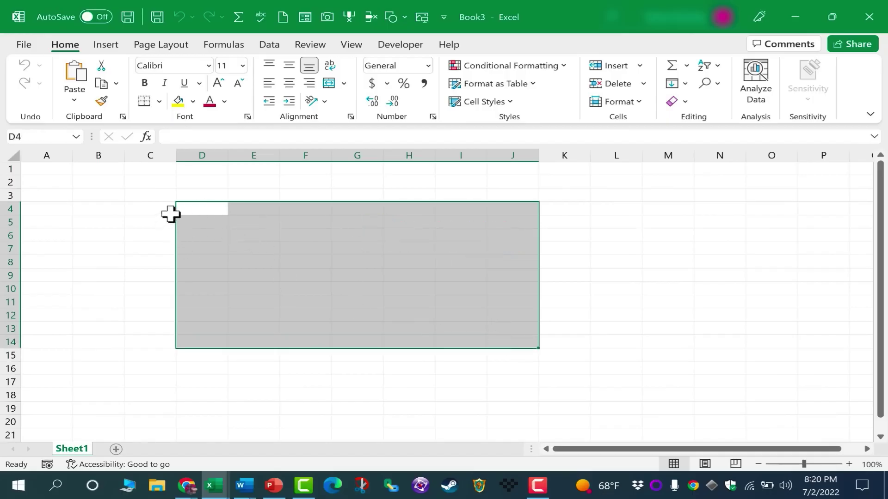
left_click_drag(200, 204, 515, 335)
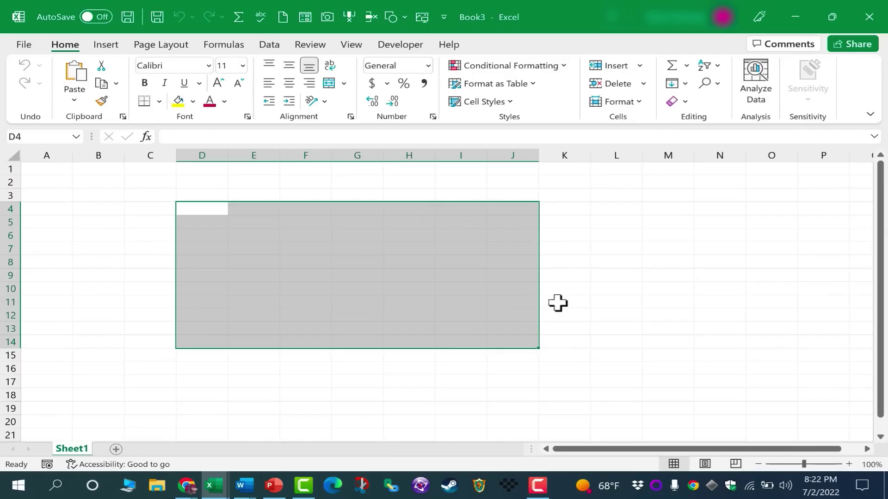
- Select column F, row 5, cells F5 and G6, the range E5:L15, and cell D15 in turn
left_click(299, 155)
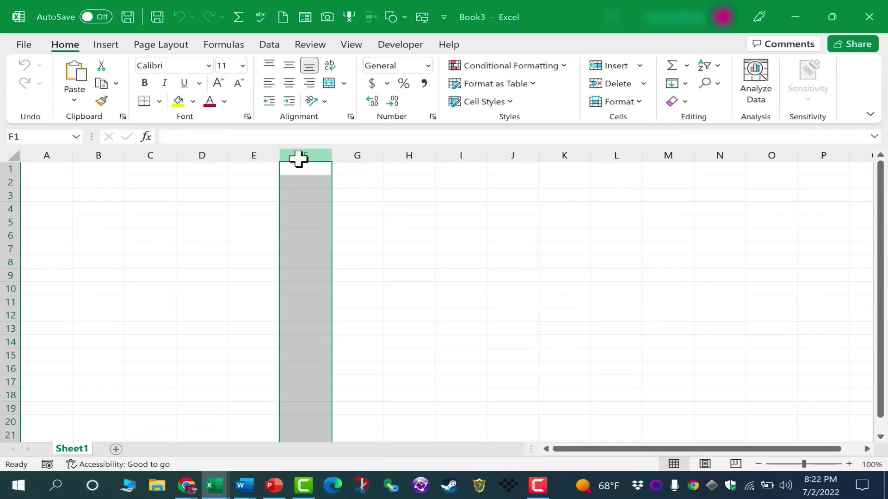
left_click(5, 220)
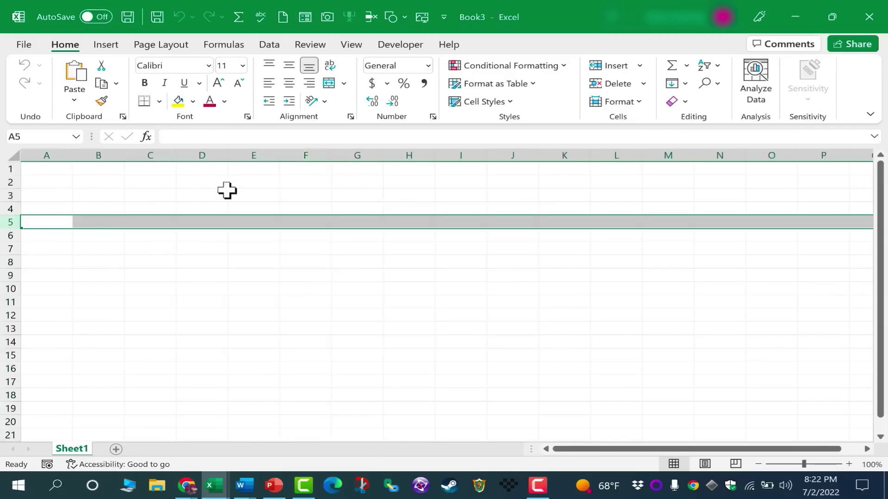
left_click(309, 223)
left_click(358, 237)
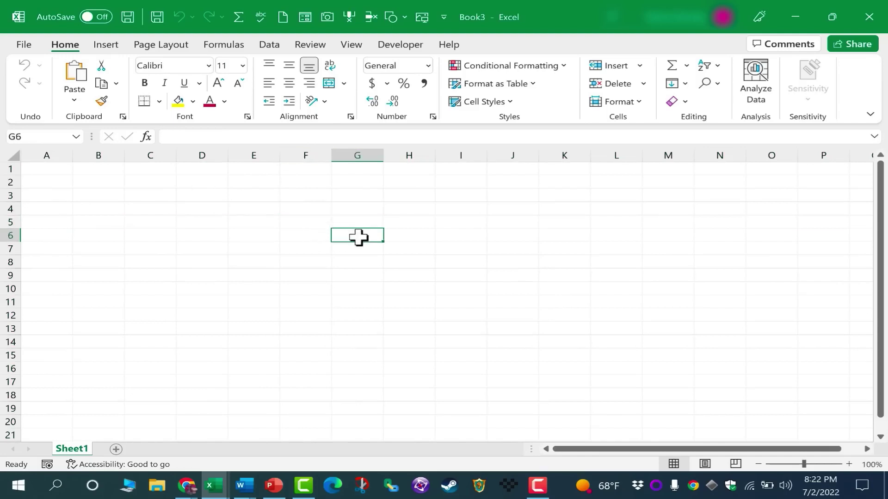
left_click_drag(248, 221, 634, 359)
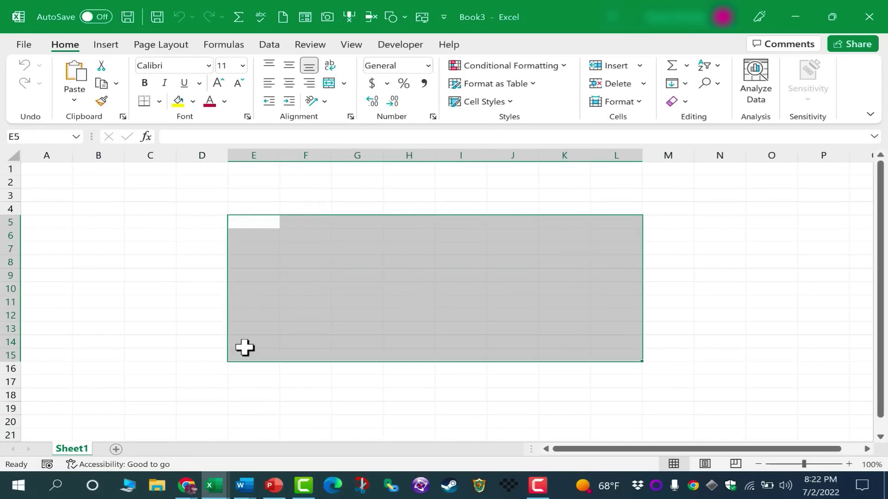
left_click(189, 357)
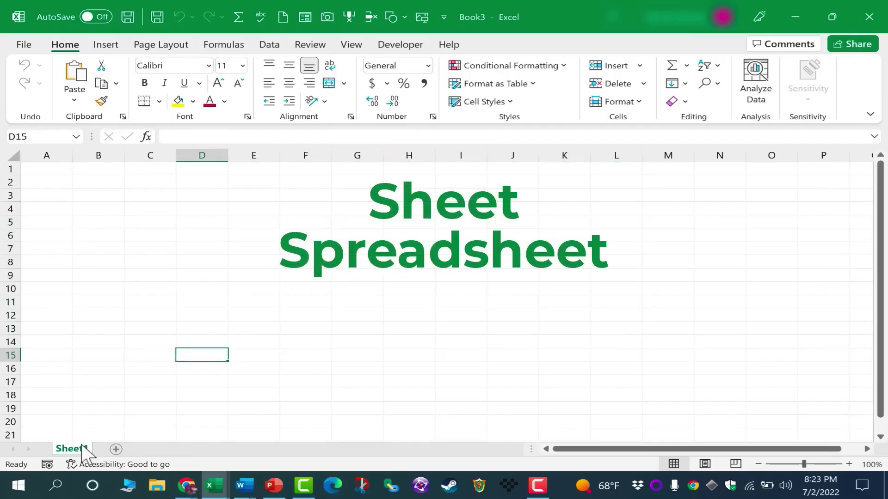
- Add two new worksheets, switch through all three sheets, and return to Sheet1
left_click(118, 449)
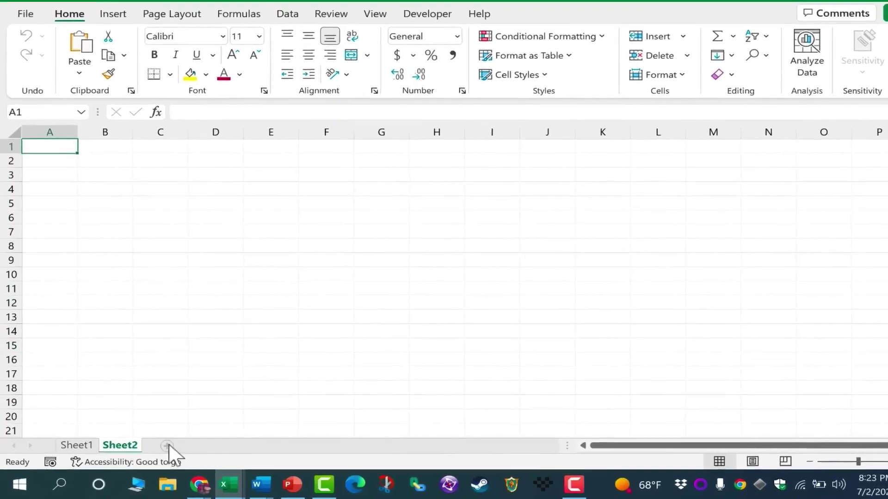
left_click(157, 449)
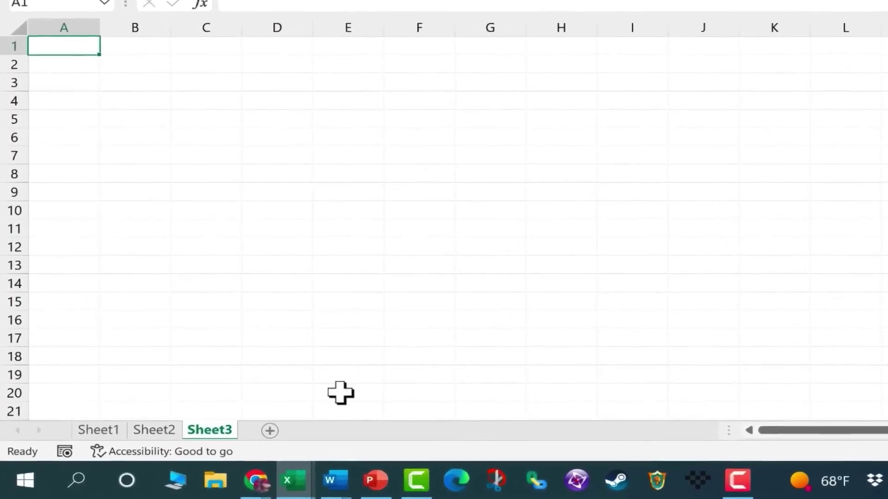
left_click(109, 431)
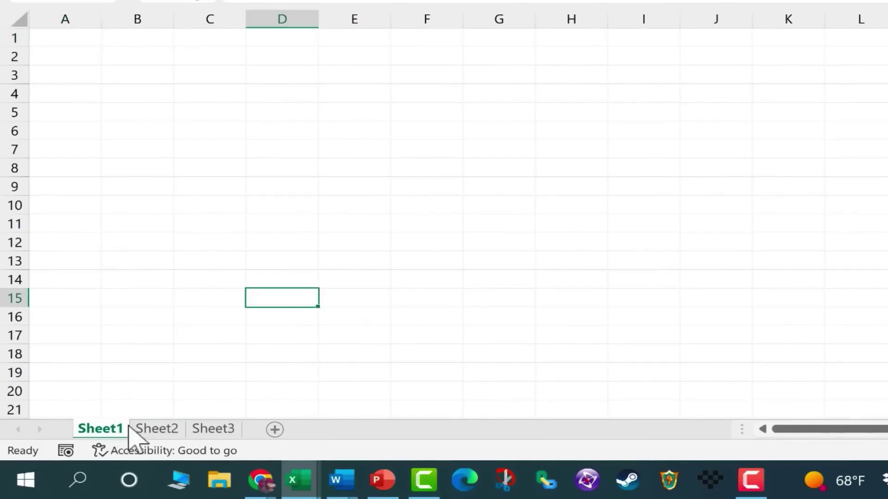
left_click(157, 430)
left_click(213, 430)
left_click(116, 433)
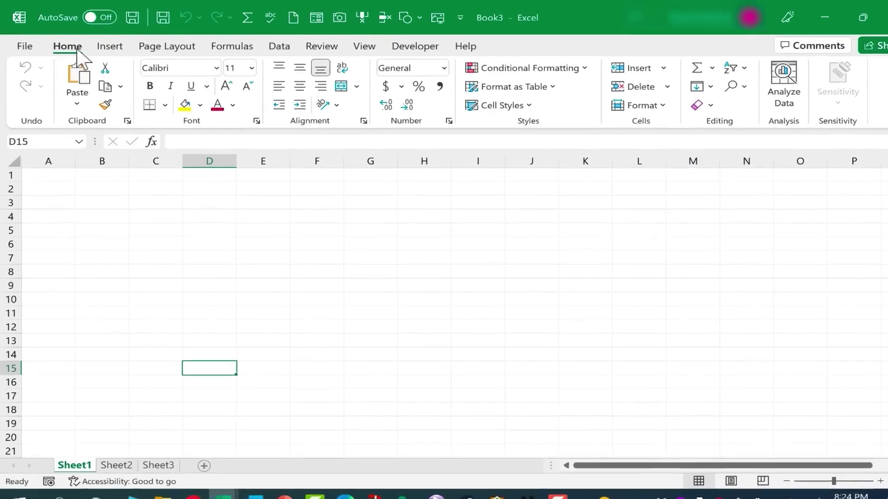
- Look through the Insert, Page Layout and Data ribbon commands, and return to the Home commands
left_click(109, 46)
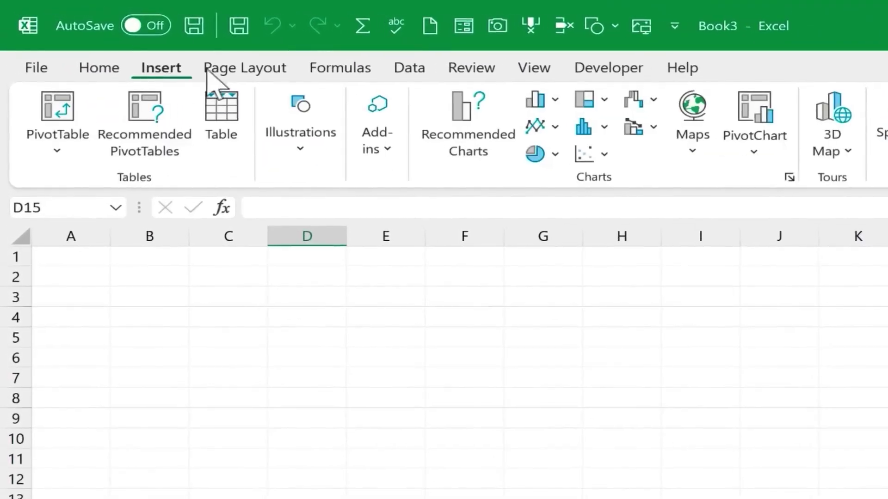
left_click(270, 69)
left_click(414, 71)
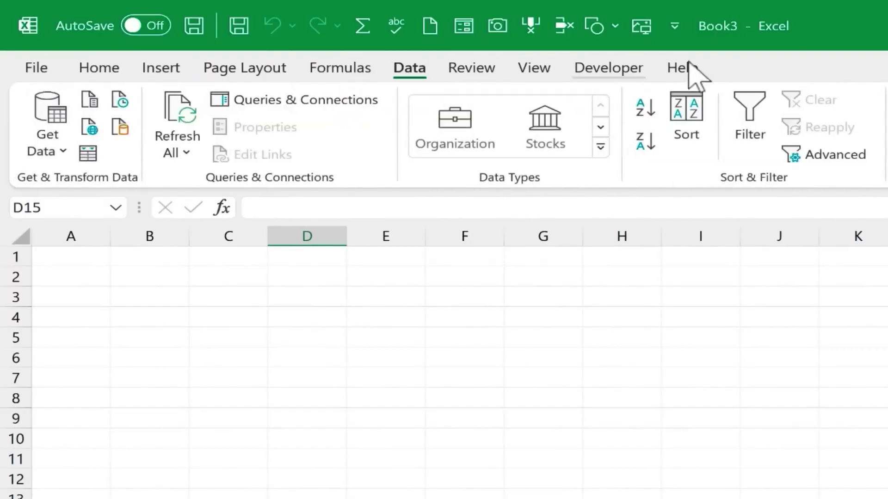
left_click(98, 70)
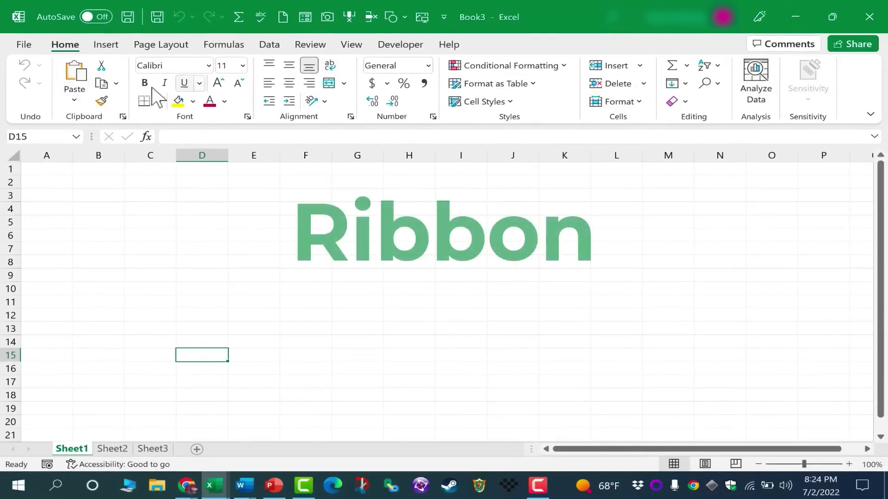
- Look through the Formulas, View and Insert ribbon commands, and return to the Home commands
left_click(223, 45)
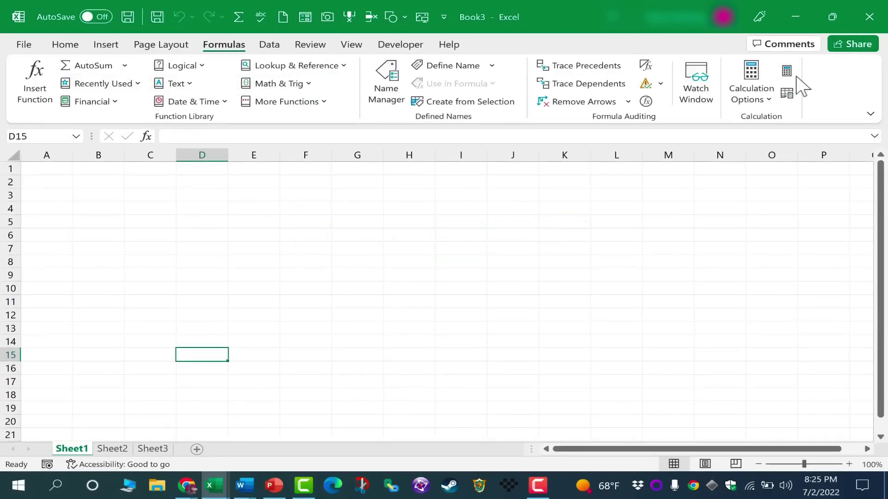
left_click(351, 44)
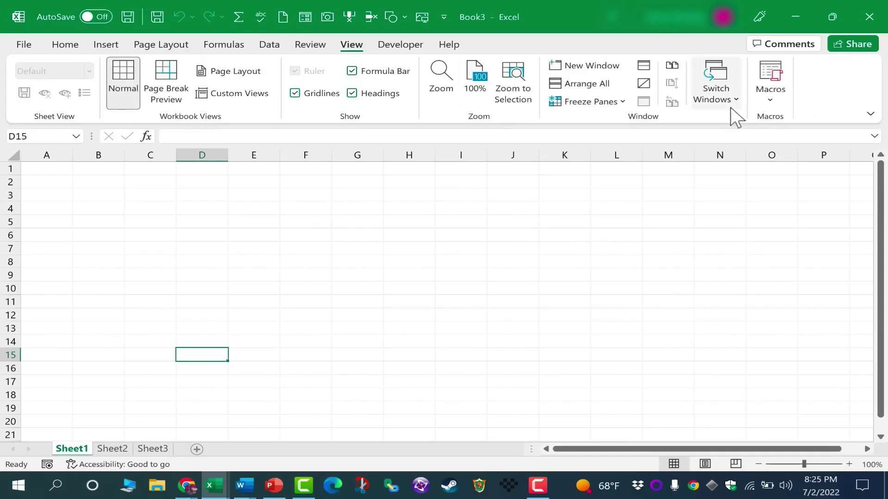
left_click(111, 46)
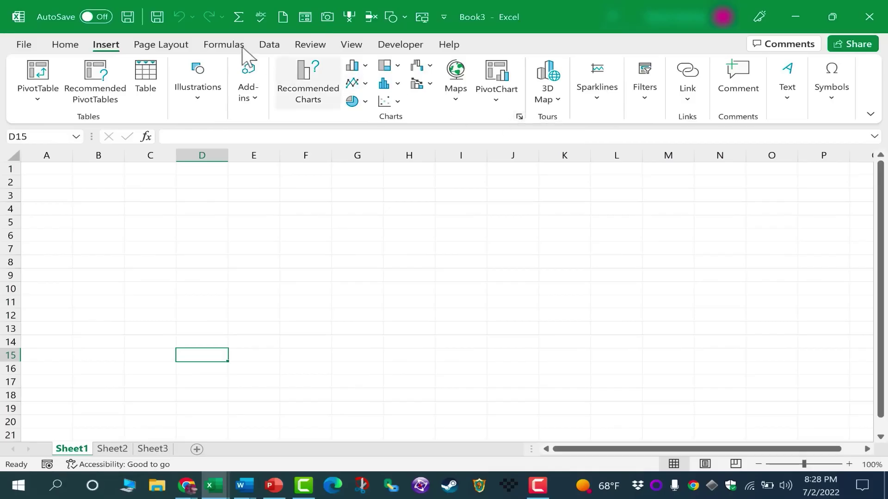
left_click(68, 47)
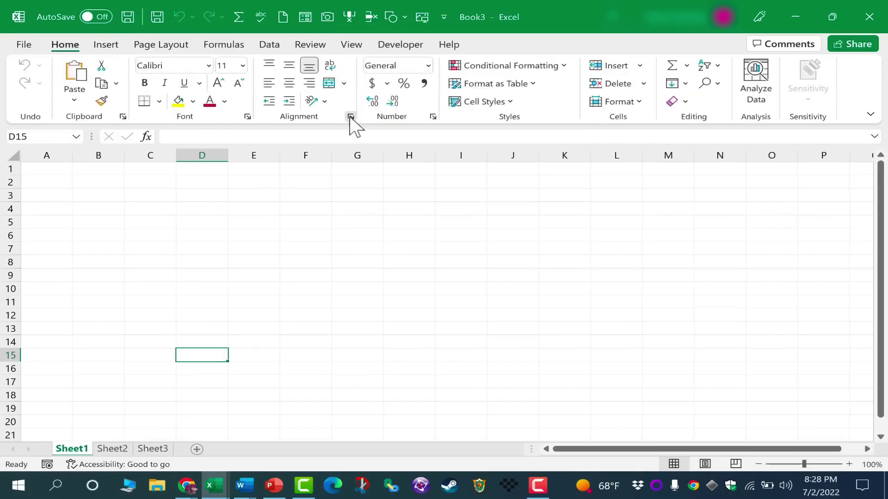
- Open the Format Cells dialog from the Alignment group, look at its Border and Fill settings, and close it without changes
left_click(351, 118)
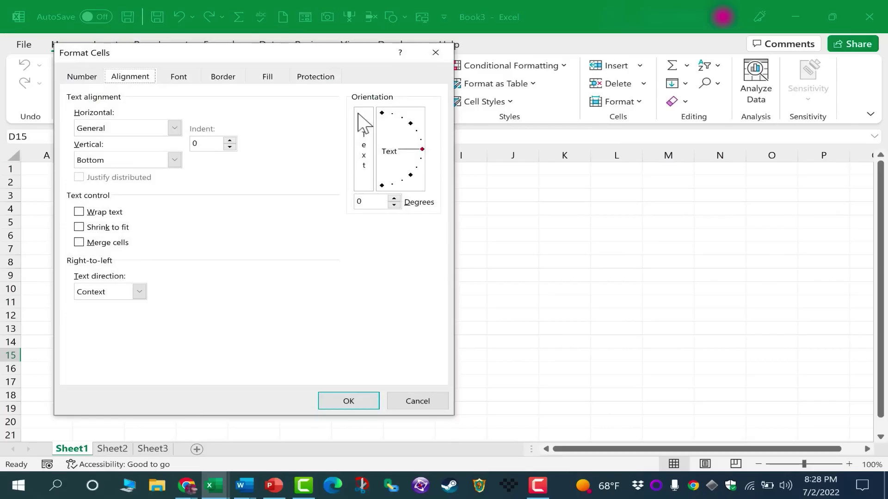
left_click(223, 77)
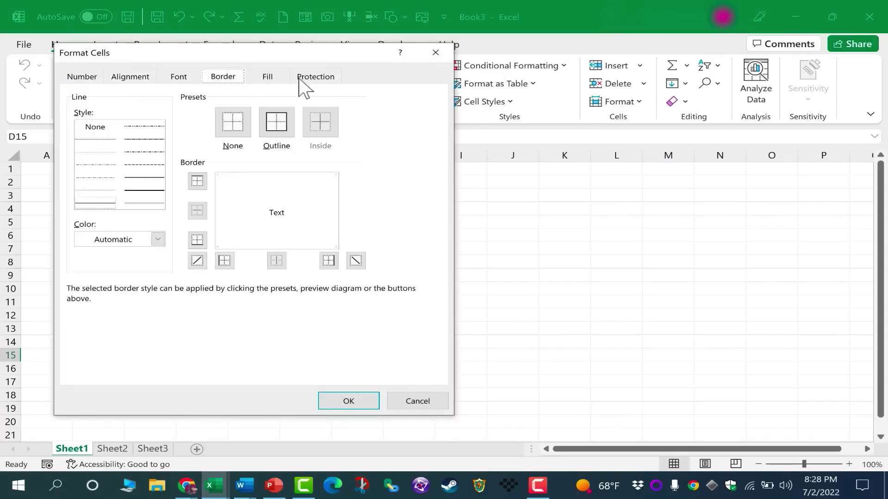
left_click(270, 77)
left_click(435, 52)
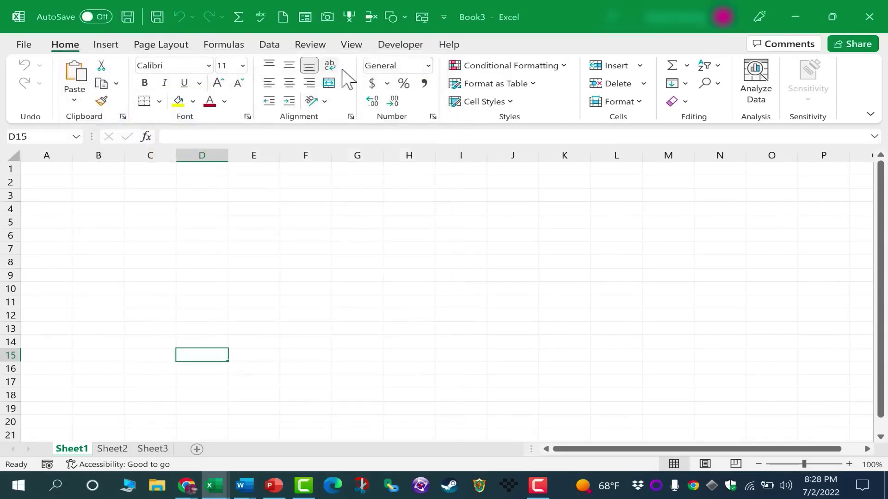
- Show the Insert commands, then browse Sheet1 down past row 20 and back to row 1, keeping the zoom at 100%
left_click(106, 45)
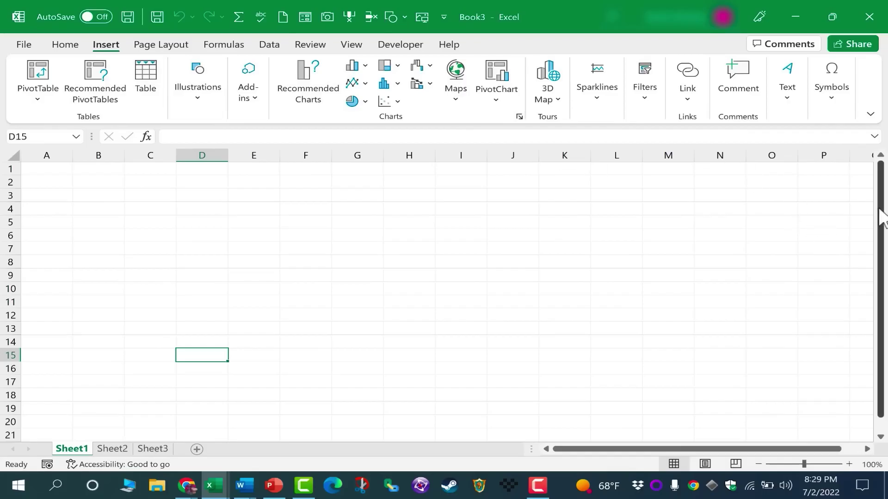
left_click_drag(881, 217, 887, 365)
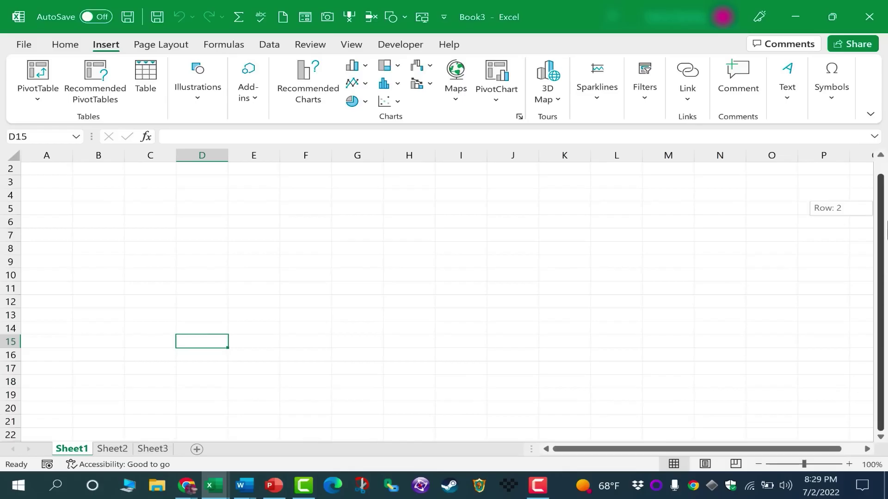
scroll(764, 339, "down", 6)
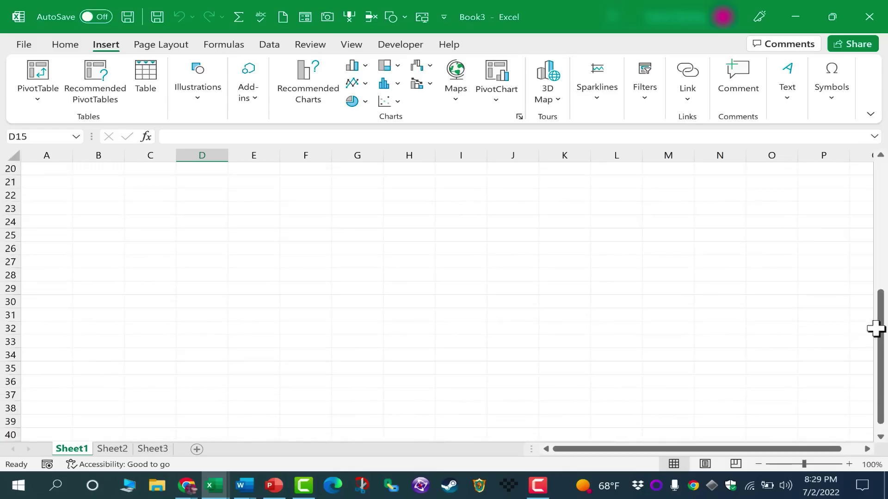
left_click_drag(879, 325, 879, 319)
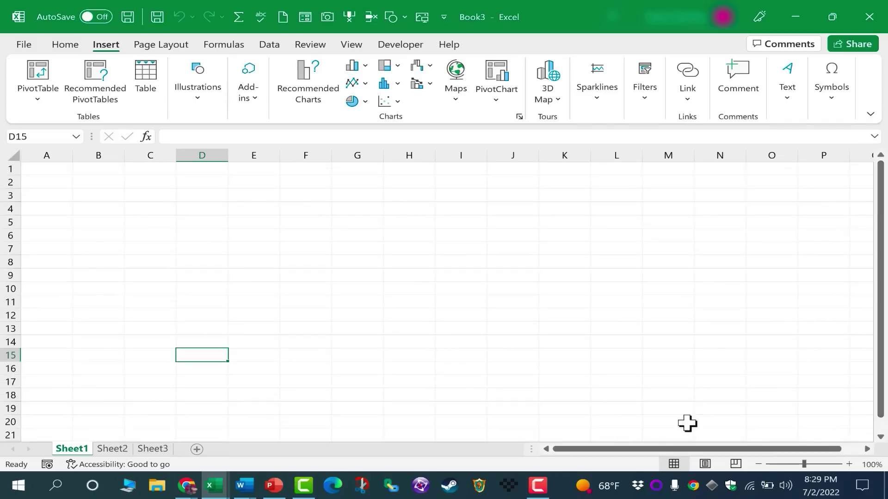
left_click_drag(764, 457, 629, 456)
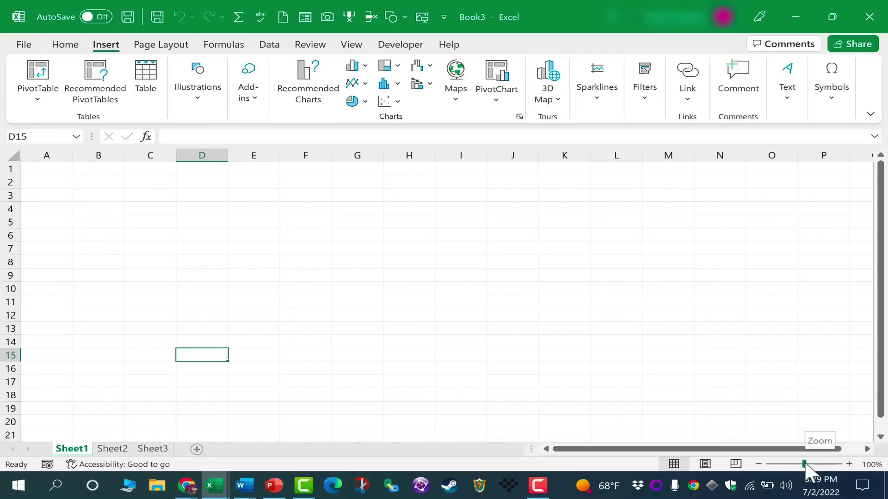
mouse_move(805, 464)
left_mouse_down()
mouse_move(818, 464)
mouse_move(777, 463)
mouse_move(825, 464)
mouse_move(787, 463)
mouse_move(804, 464)
left_mouse_up()
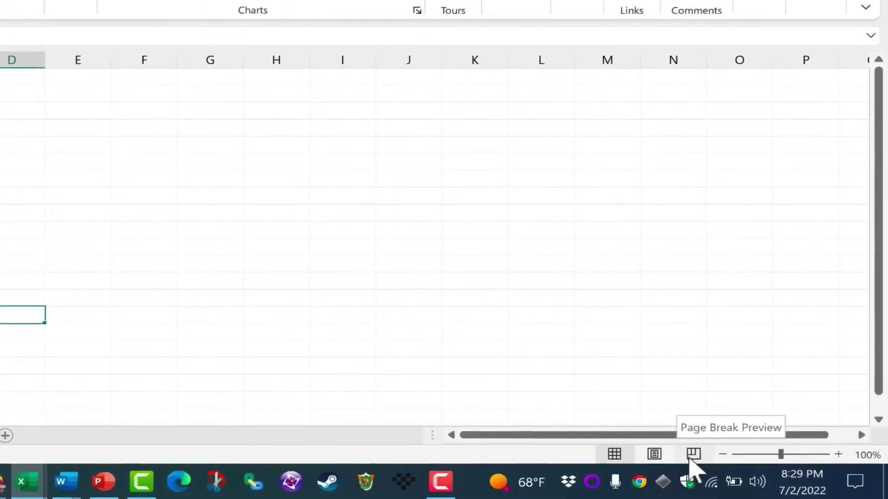
- View Sheet1 in Page Break Preview and Page Layout, and return it to Normal view
left_click(692, 455)
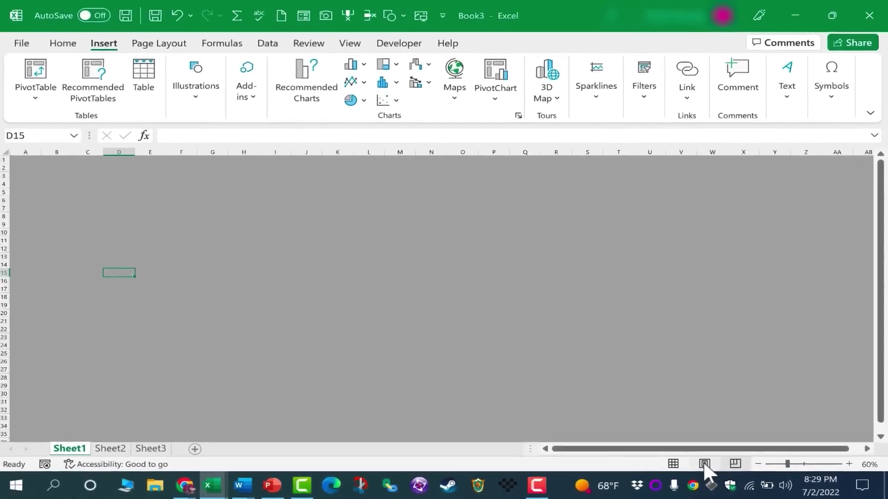
left_click(705, 464)
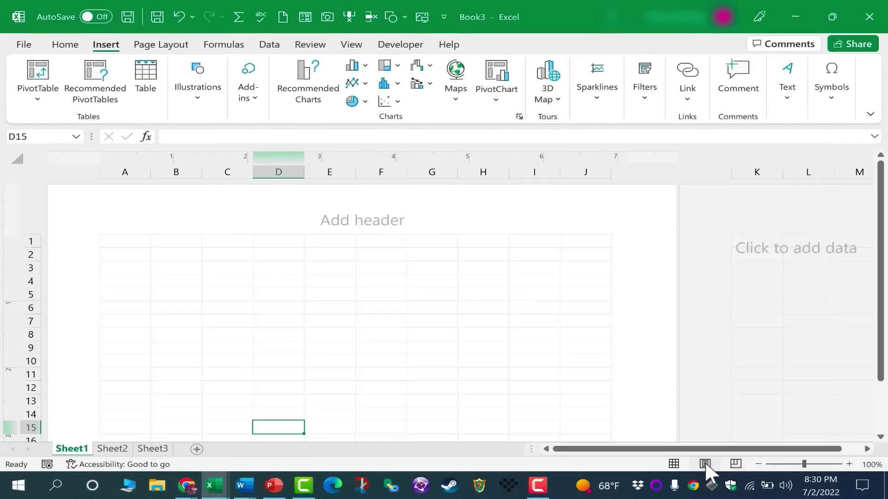
left_click(674, 463)
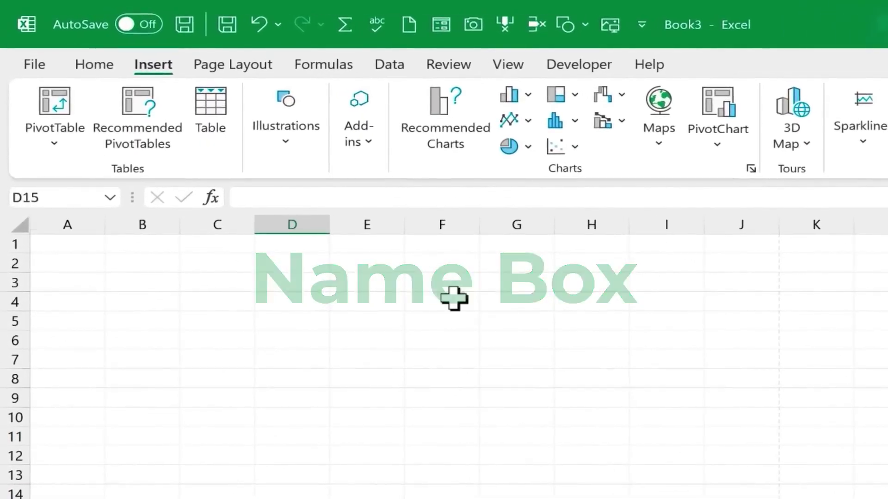
- Select cells F4 and E3, open E3 for editing in the formula bar, and leave it empty by selecting C6 with the Home commands shown
left_click(454, 298)
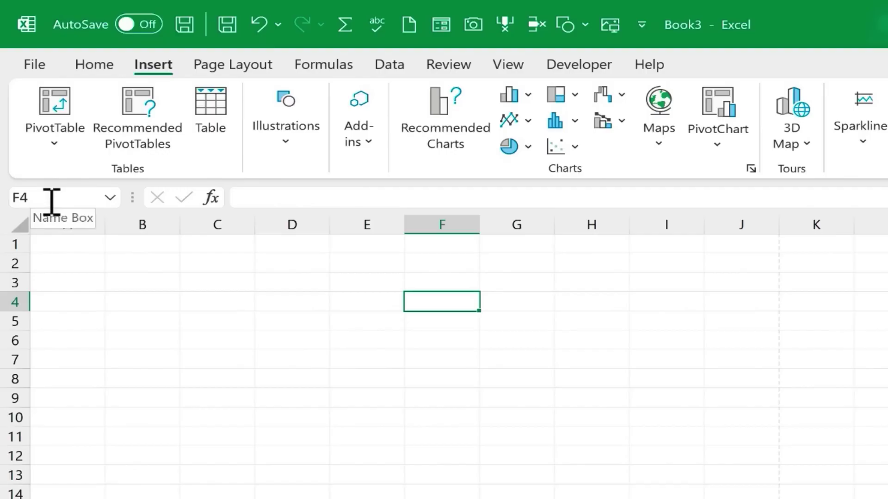
left_click(345, 281)
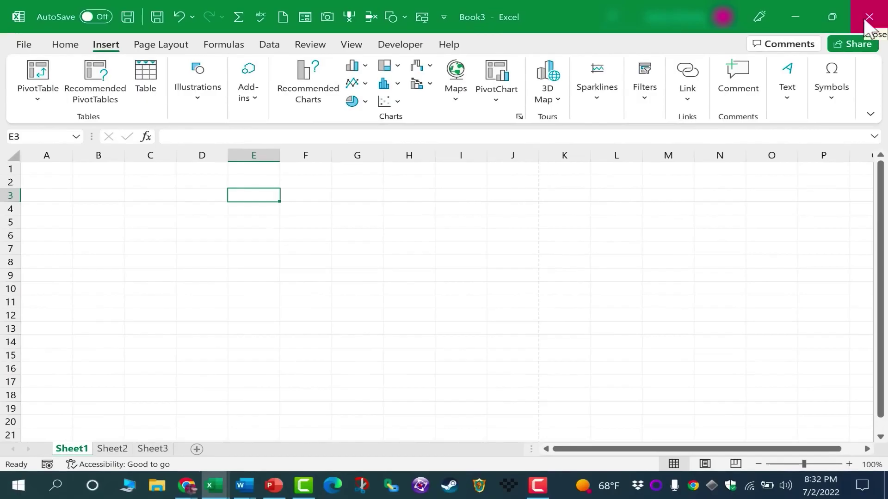
left_click(201, 138)
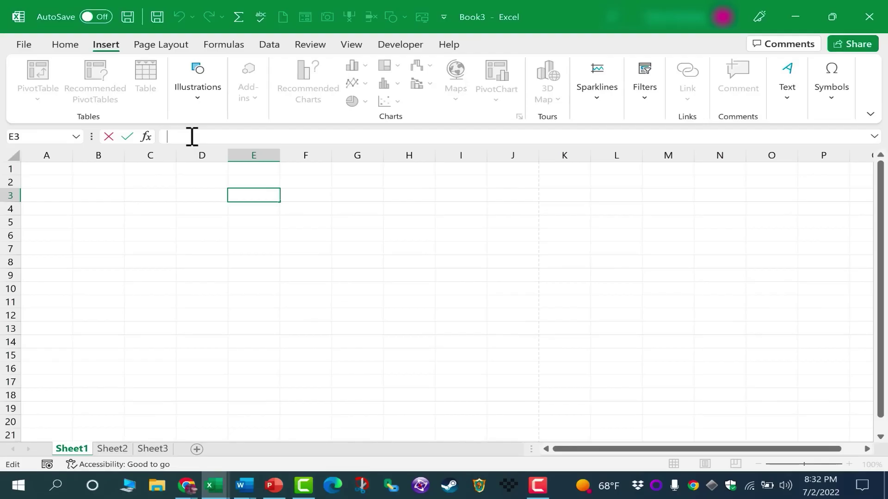
left_click(65, 44)
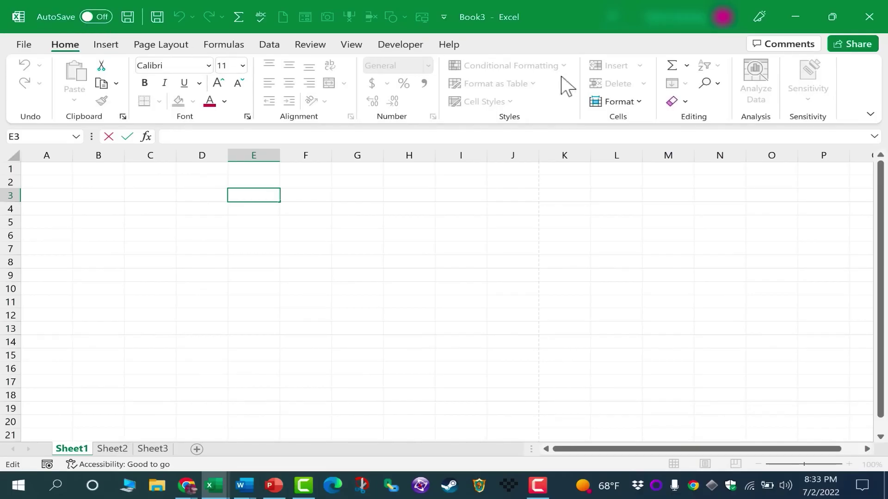
left_click(150, 235)
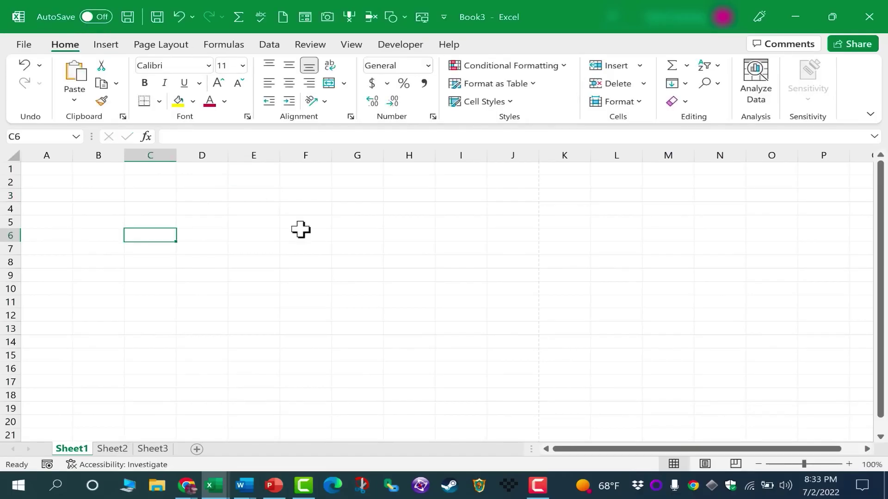
- Save the workbook in the Documents folder as "Excel for Beginners - Complete Course"
left_click(24, 45)
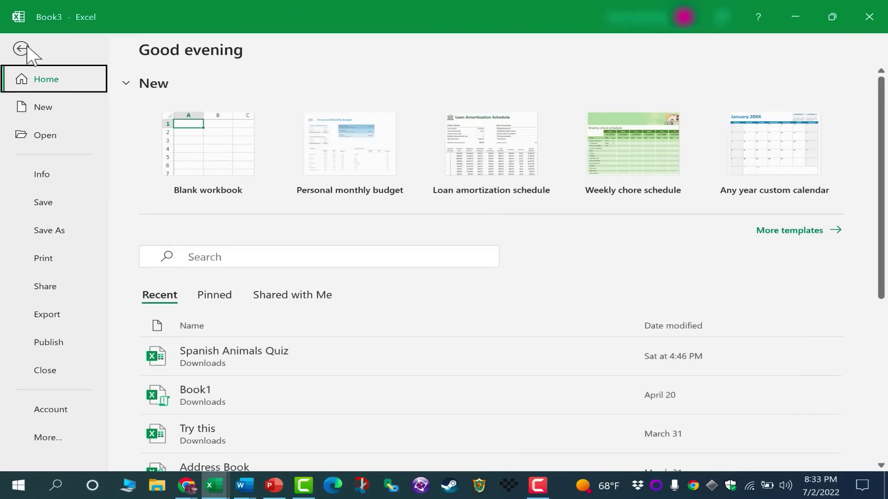
left_click(52, 230)
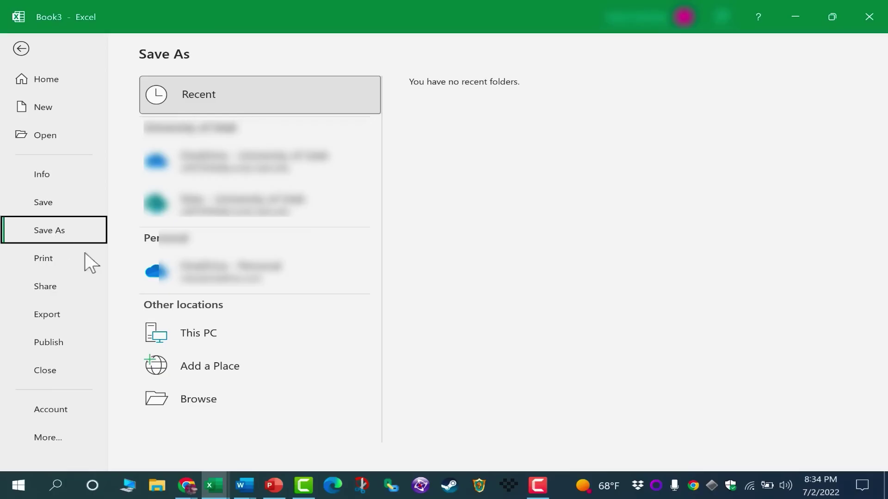
left_click(193, 398)
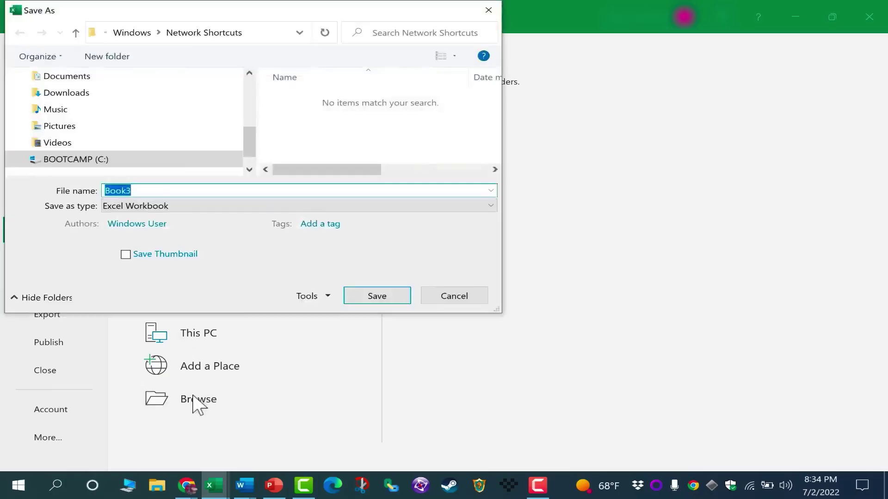
left_click(65, 78)
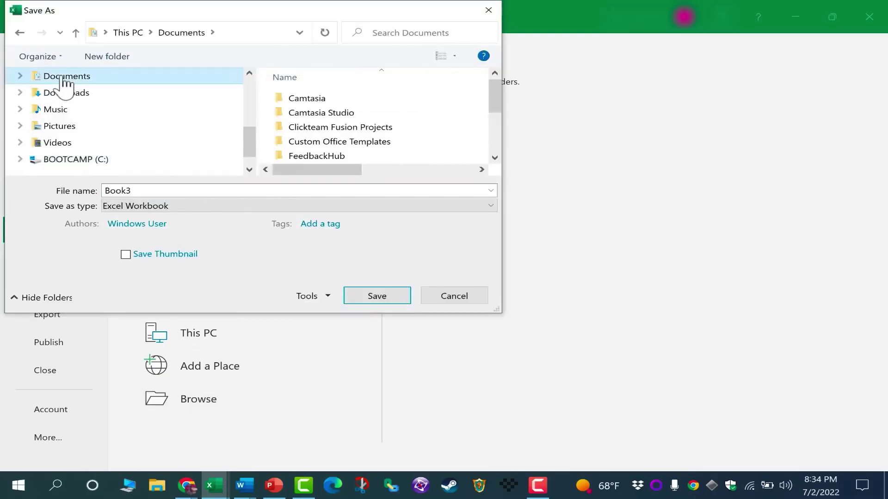
type("Excel for Beginners - Complete")
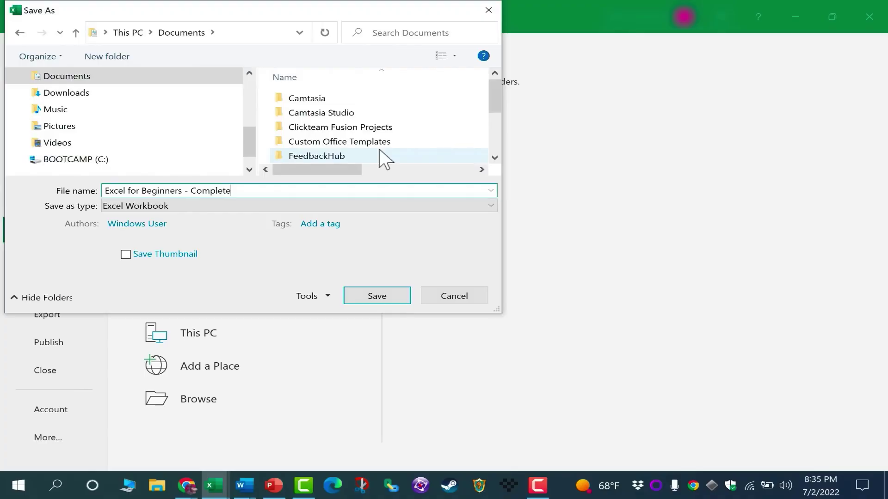
type(" Course")
left_click(386, 296)
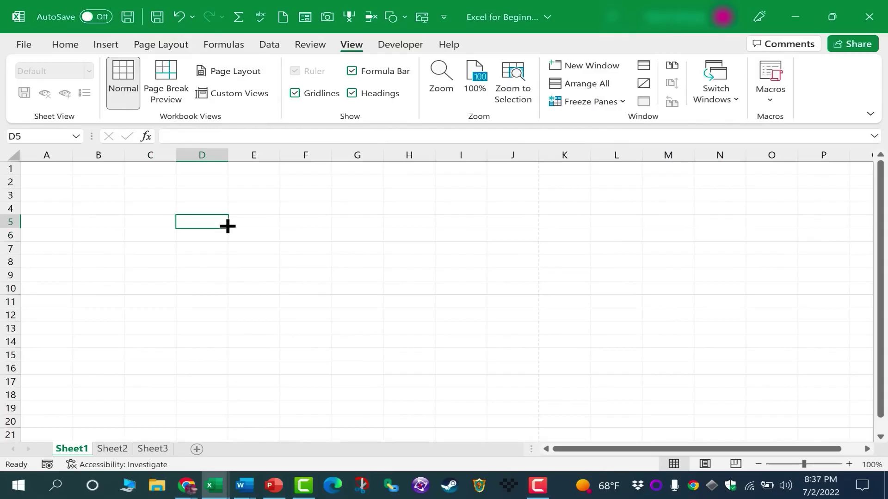
left_click(267, 236)
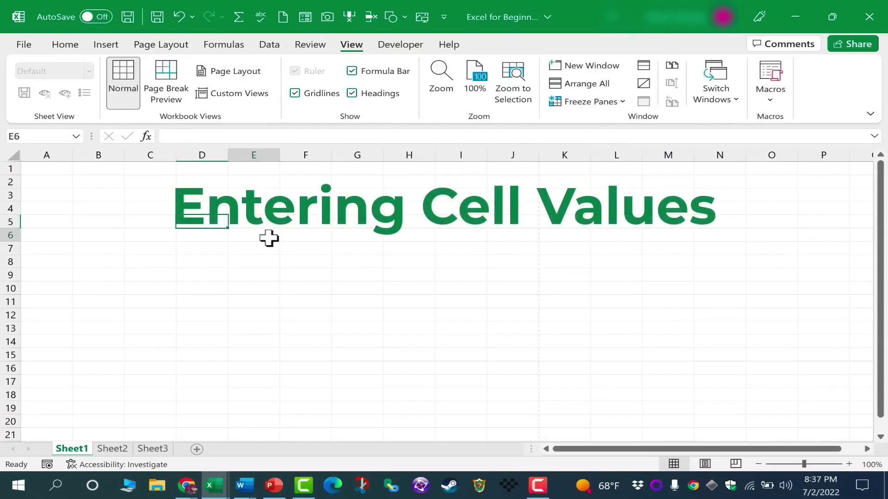
left_click(363, 288)
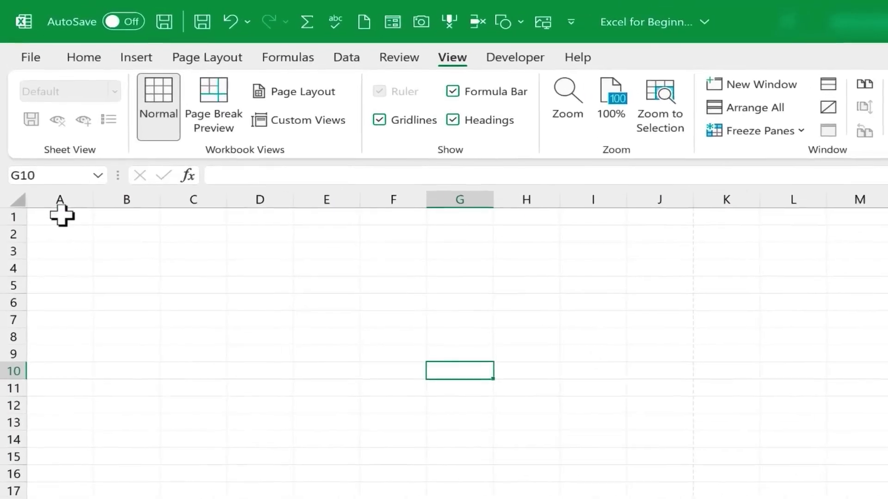
- Enter the numbers 1, 2, 3 and 4 down column A in cells A1 to A4
left_click(61, 216)
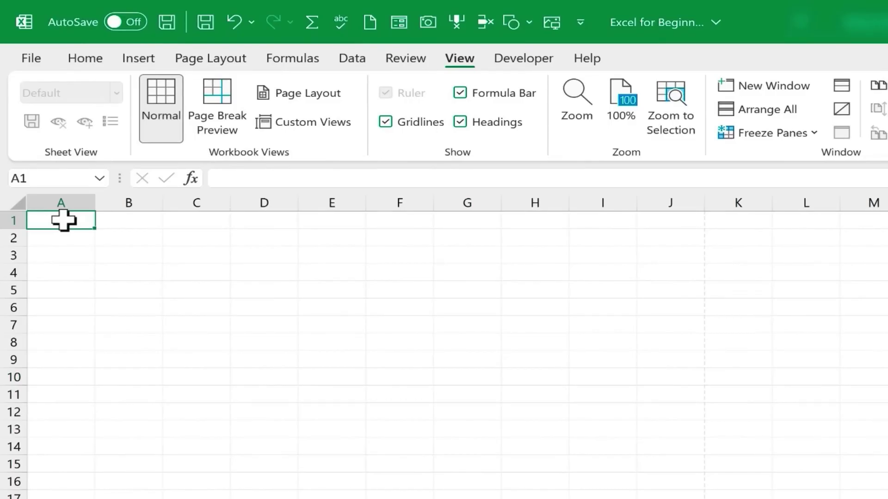
type("1")
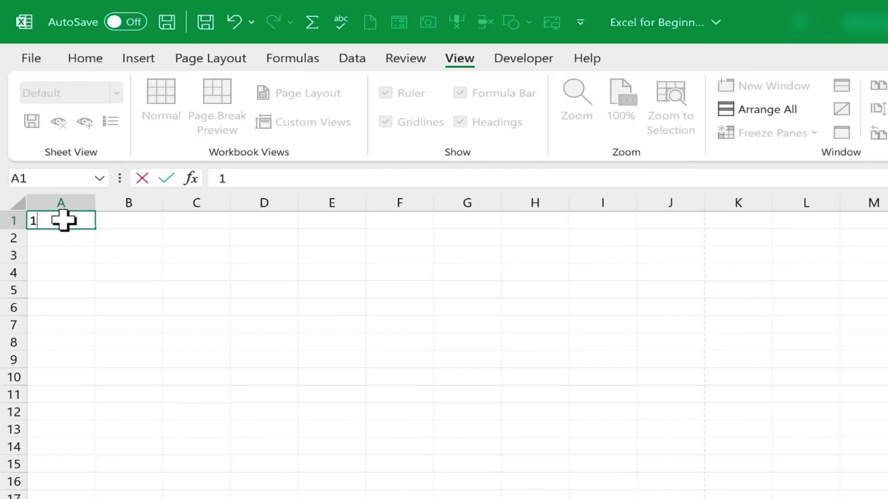
key("Return")
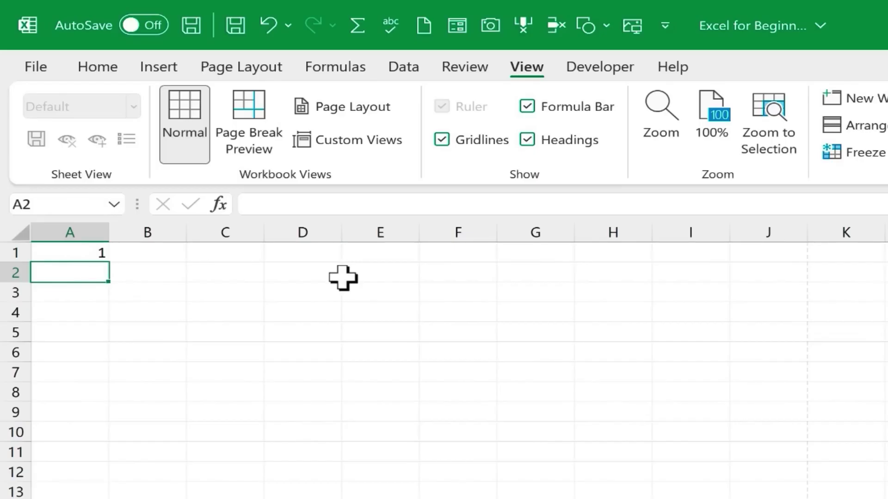
type("2")
key("Return")
type("3")
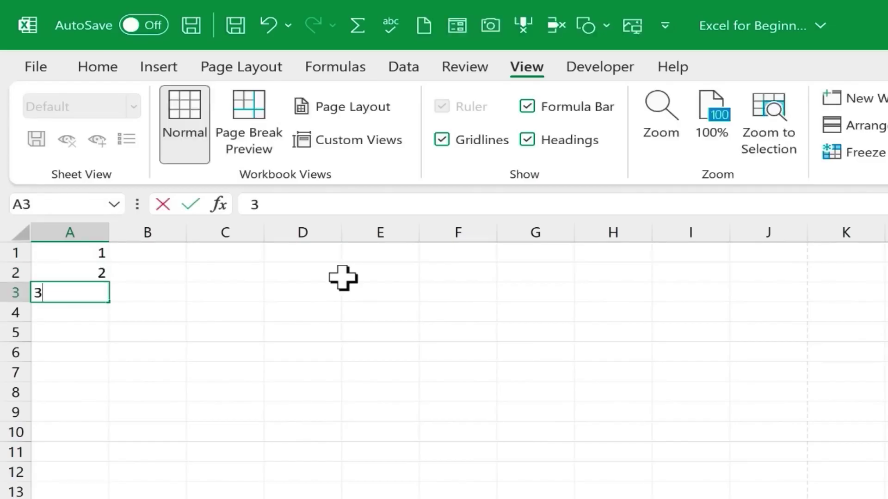
key("Return")
type("4")
key("Return")
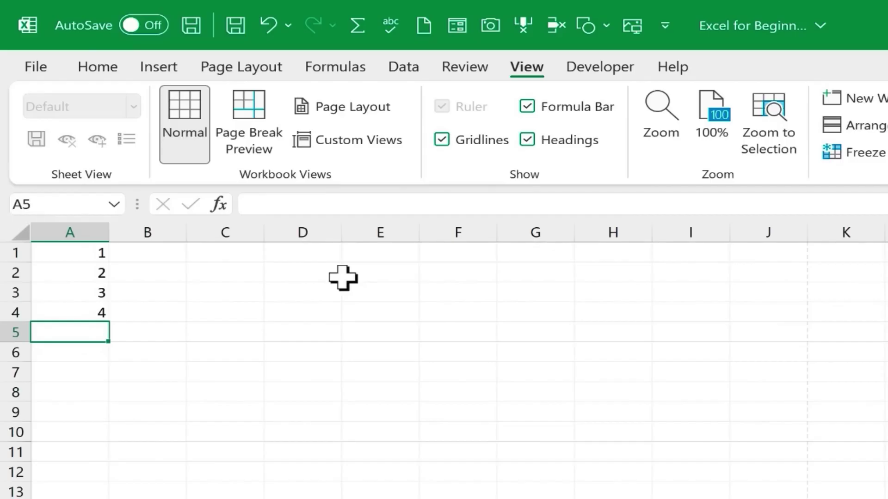
- Undo the last change on the sheet
key("ctrl+z")
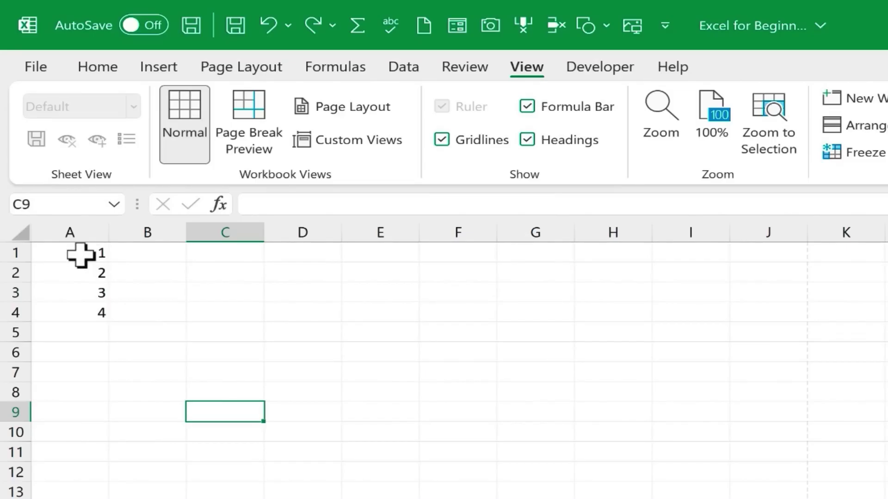
- Select A1 to A4 and extend the number series down column A to cell A70 with the fill handle
left_click_drag(81, 254, 86, 309)
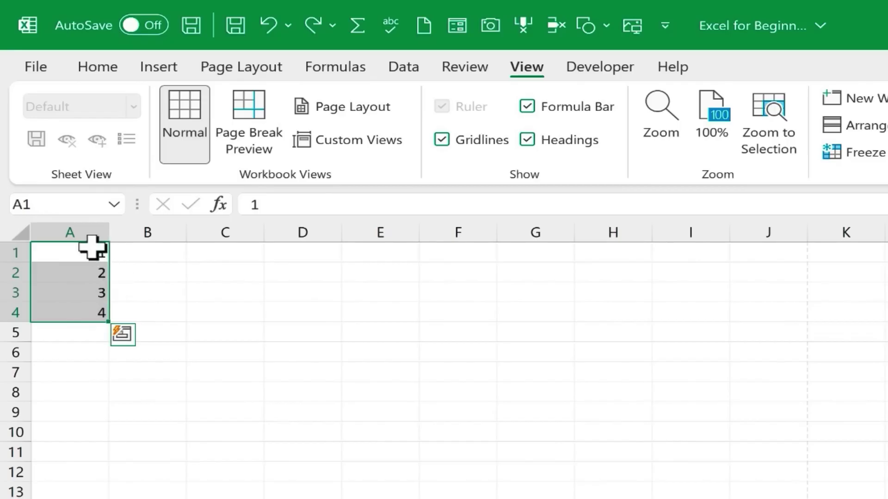
left_click(176, 318)
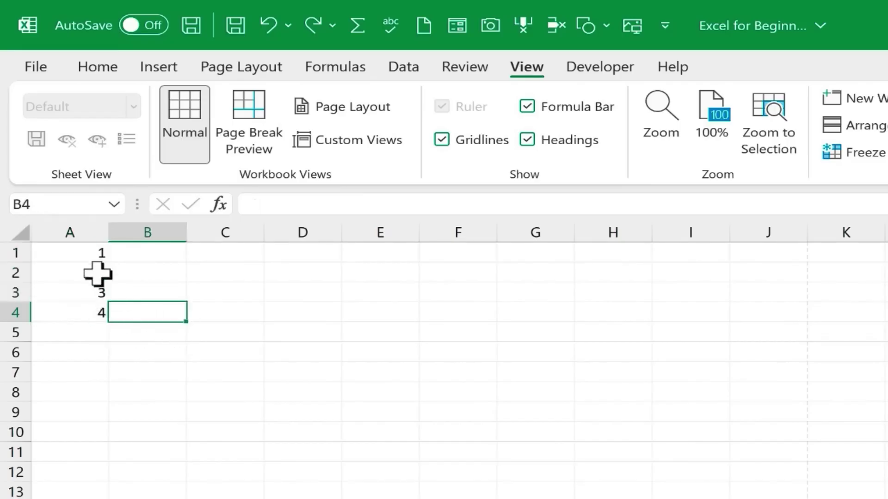
left_click(83, 253)
left_click_drag(83, 253, 89, 309)
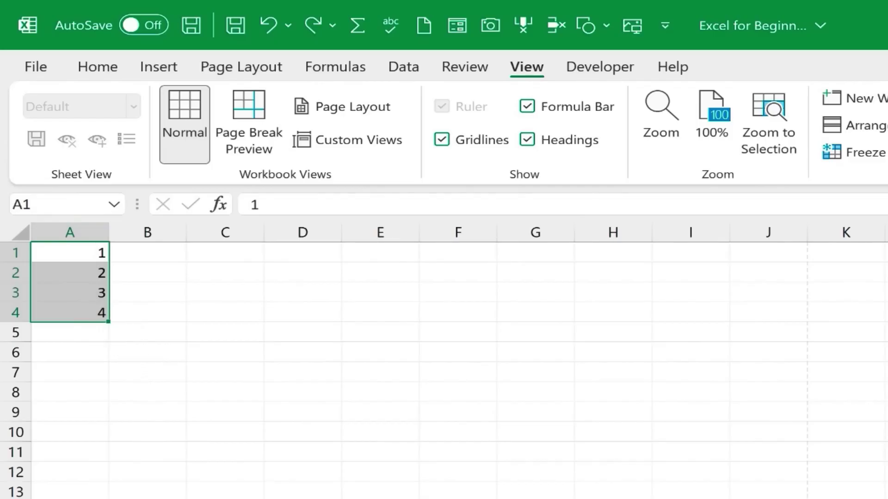
scroll(202, 412, "up", 5)
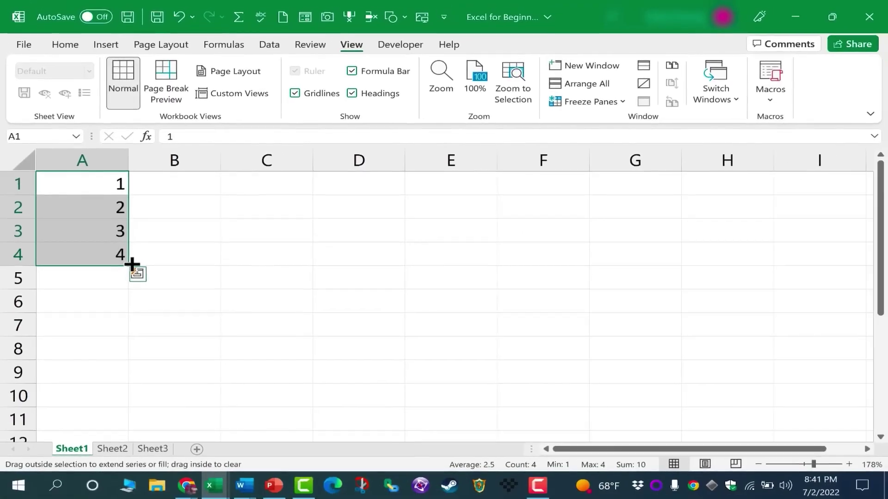
left_click_drag(132, 264, 128, 364)
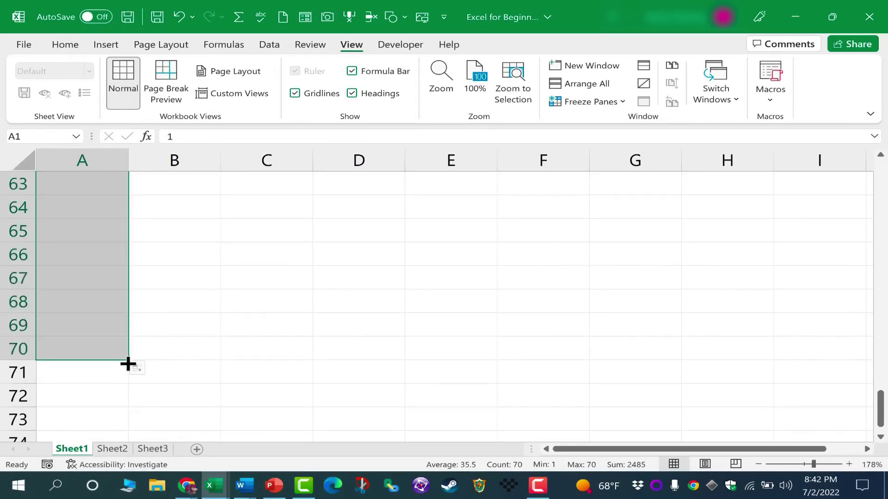
scroll(148, 346, "up", 2)
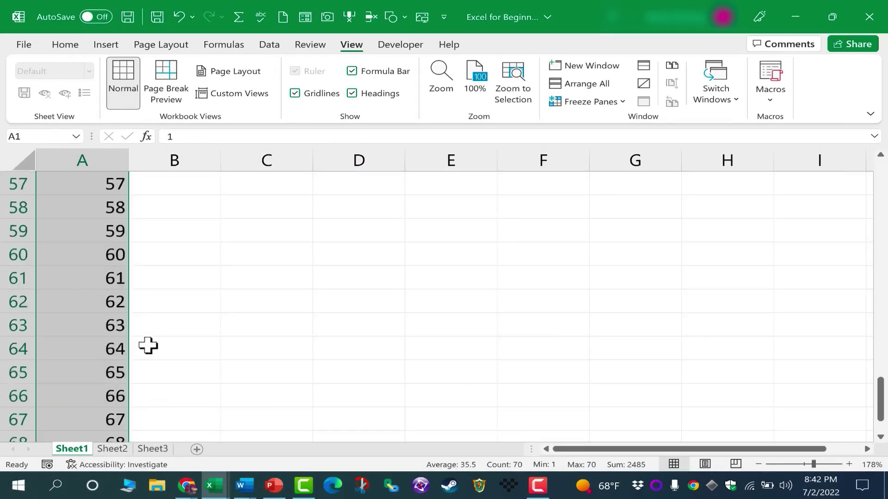
scroll(148, 346, "up", 19)
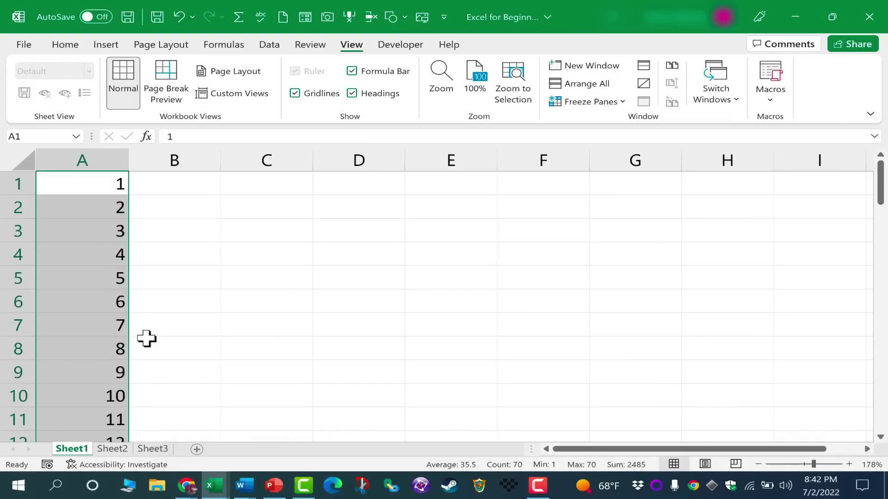
- Enter three first names down column B in cells B1 to B3, leaving the "e" out of the one in B2
left_click(188, 182)
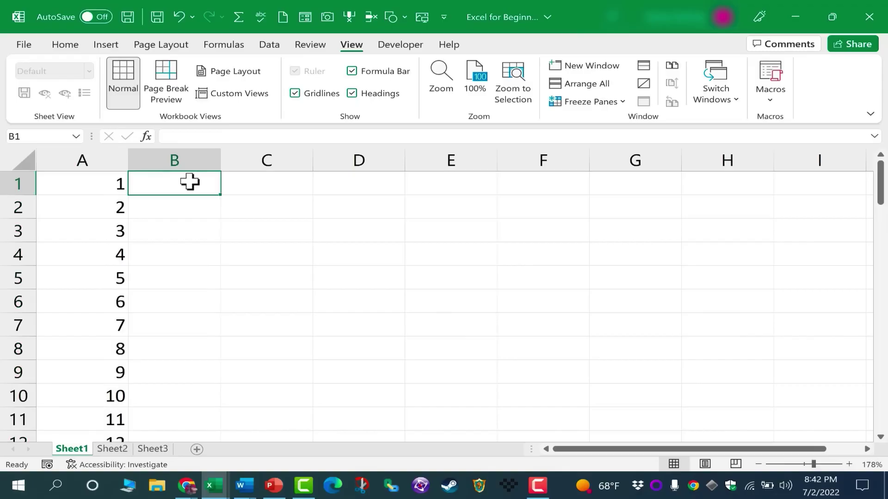
type("Julia")
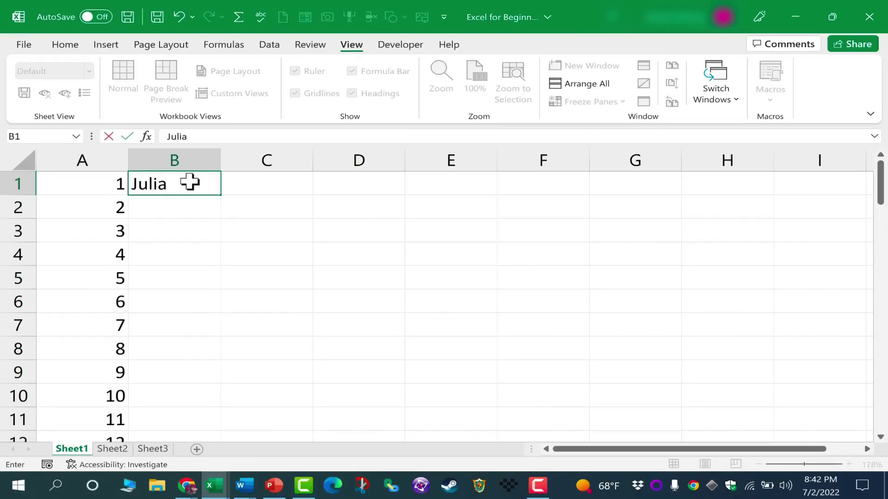
key("Return")
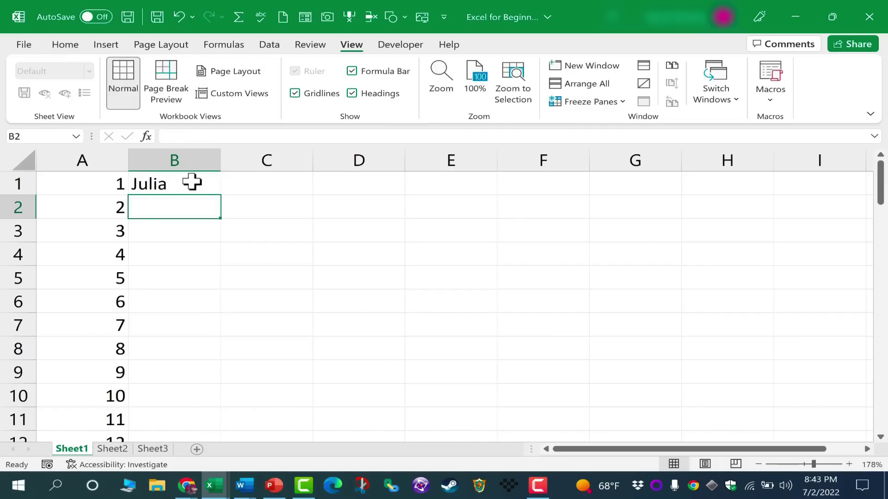
type("Jams")
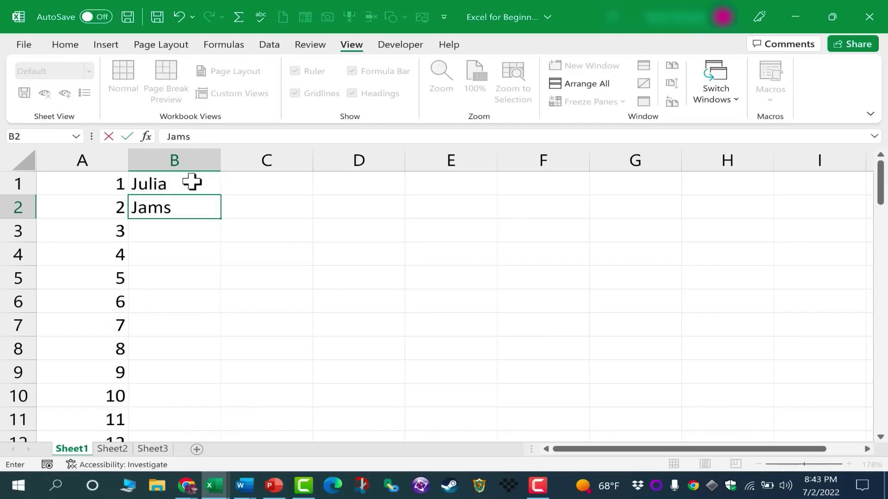
key("Return")
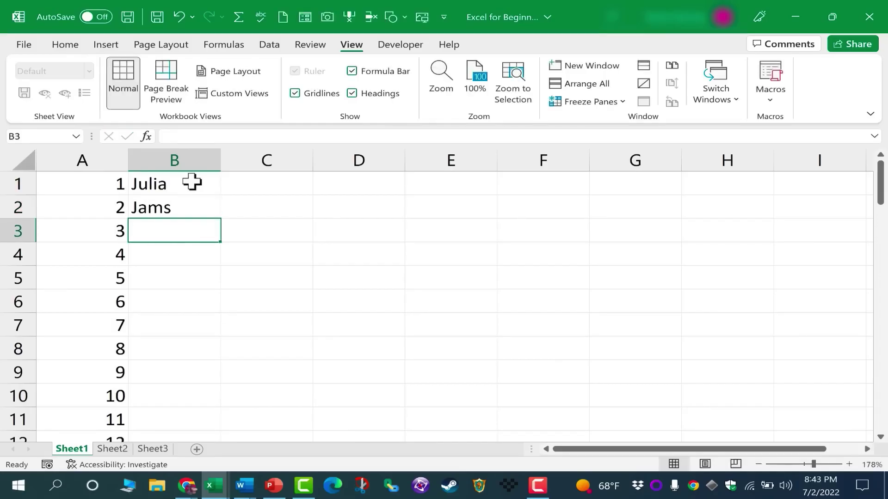
type("Amelia")
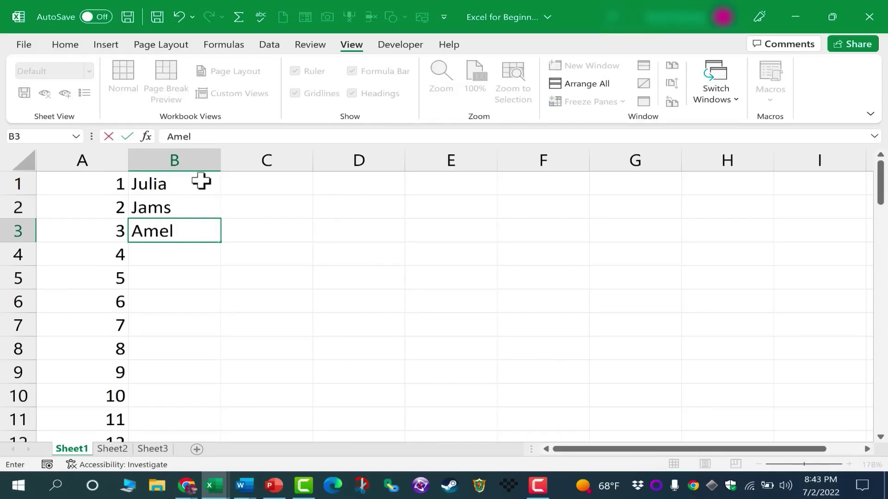
key("Return")
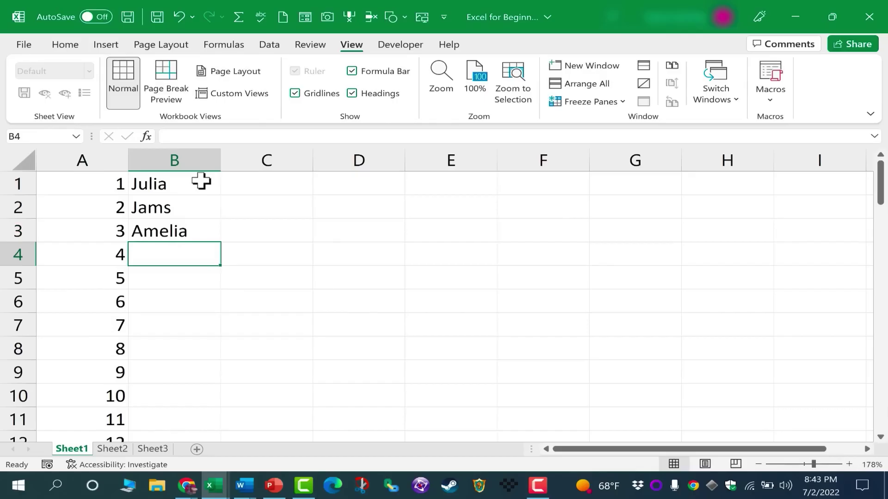
- Try in-cell editing of B2 and overwriting it with "j", cancel the entry, and alternate the selection between B2 and B3
left_click(188, 210)
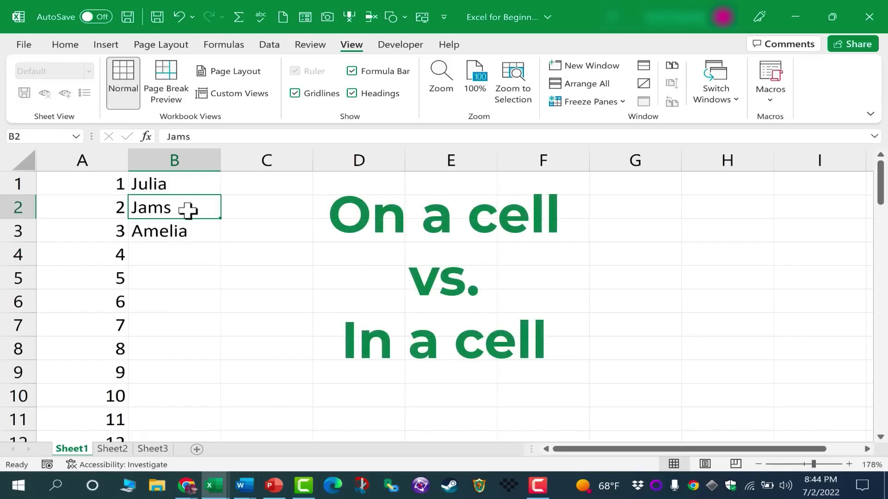
double_click(188, 210)
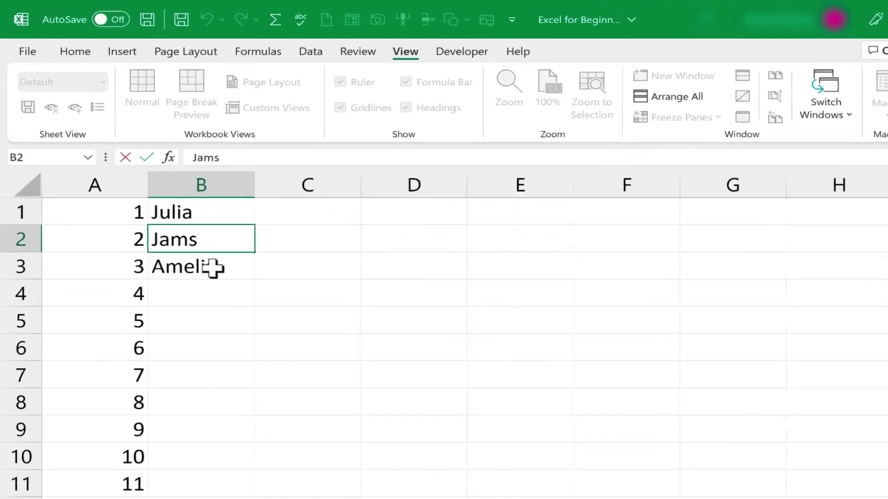
left_click(213, 268)
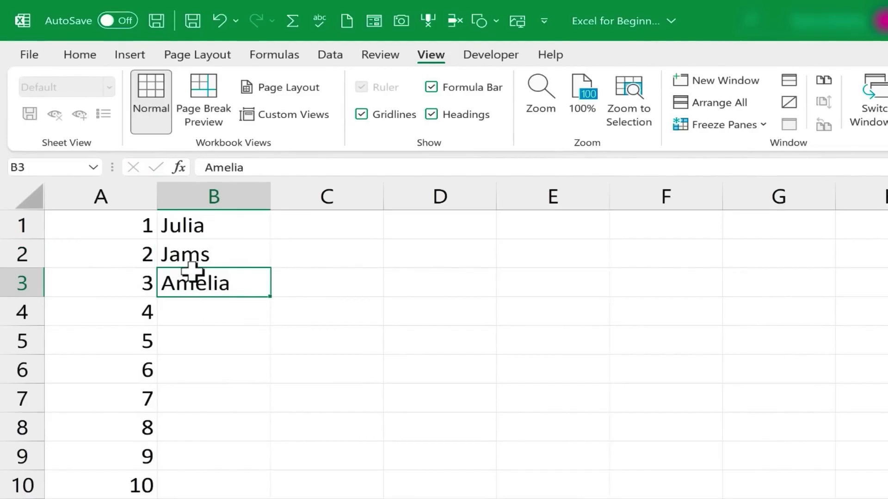
left_click(215, 254)
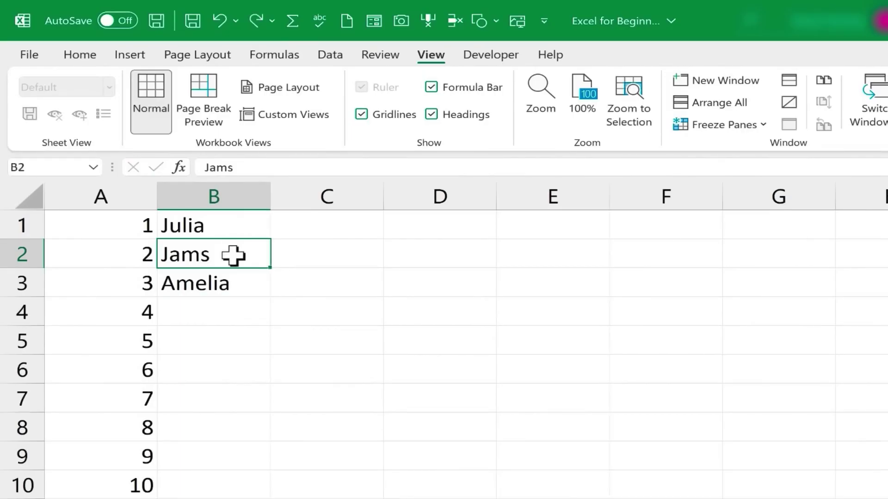
type("j")
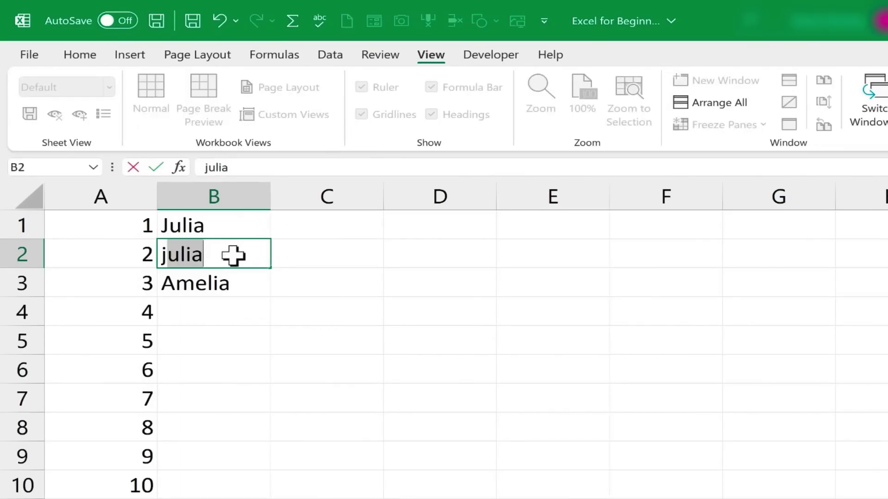
key("Escape")
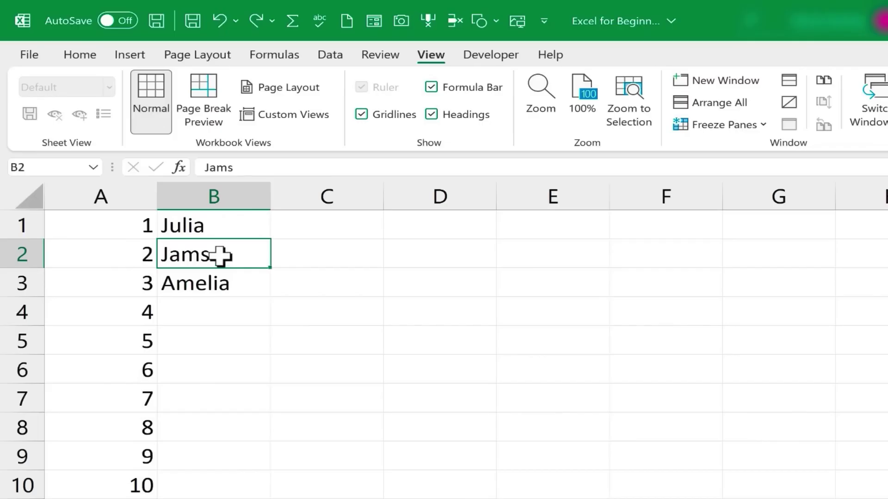
left_click(225, 282)
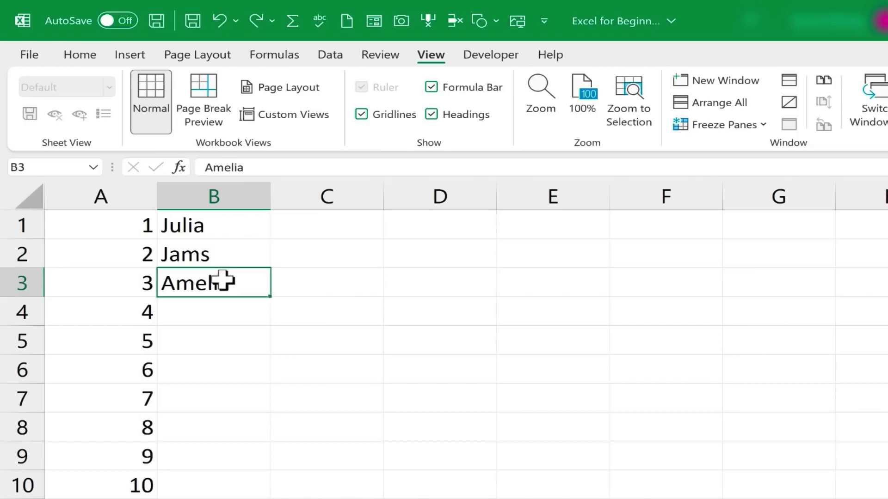
left_click(212, 253)
left_click(212, 280)
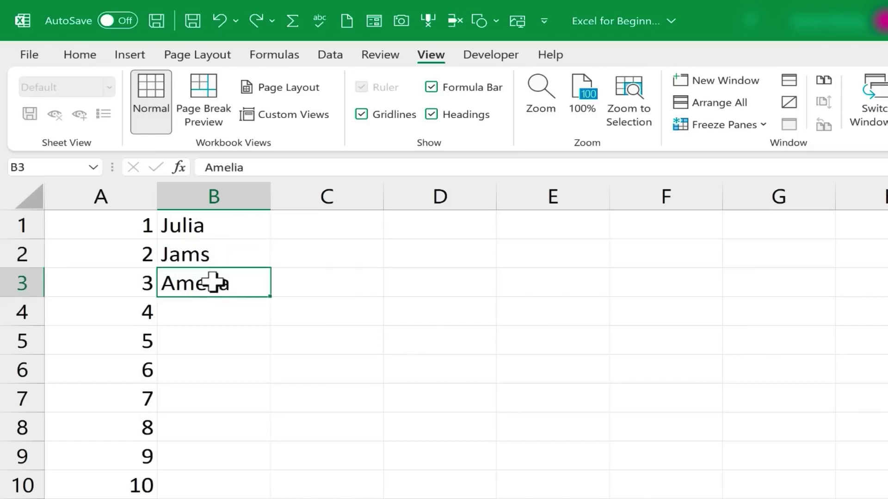
- Correct the spelling of the name in B2 inside the cell by inserting "e" before the final "s"
double_click(202, 254)
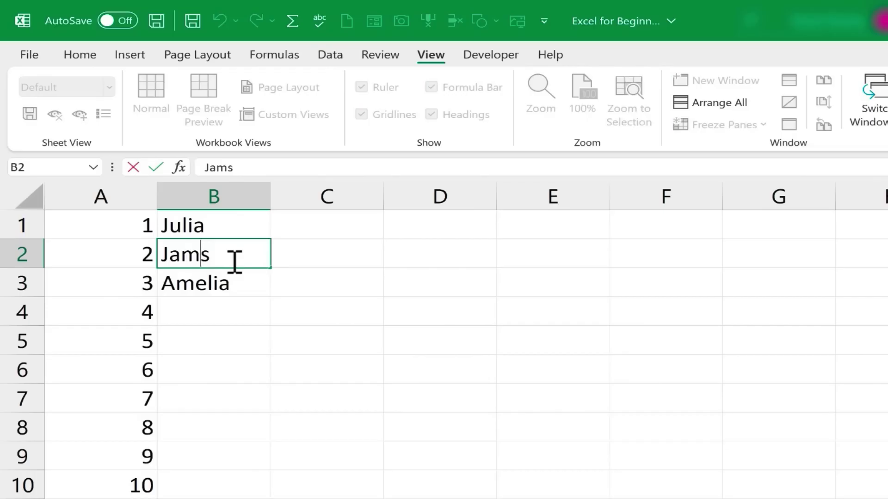
key("Left")
key("Right")
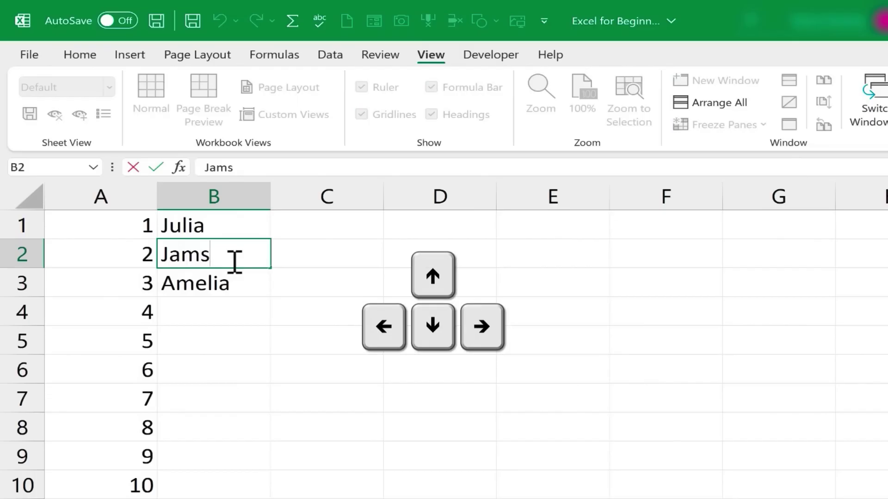
key("Left")
type("e")
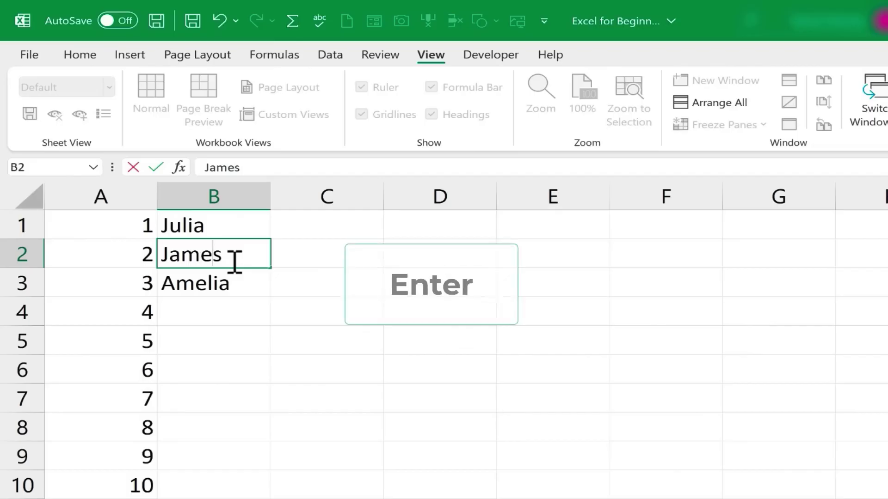
key("Return")
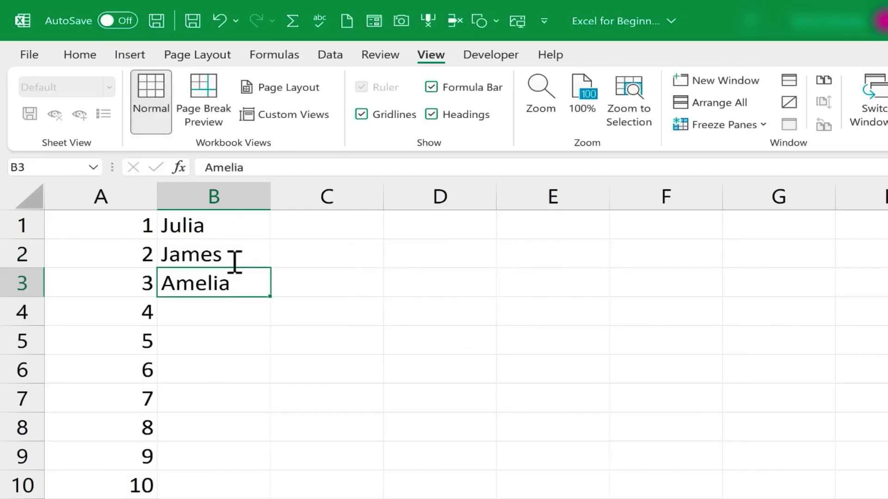
- Enter a fourth first name in B4, and move the selection down to B6 and back up to B5
key("Return")
type("Freddy")
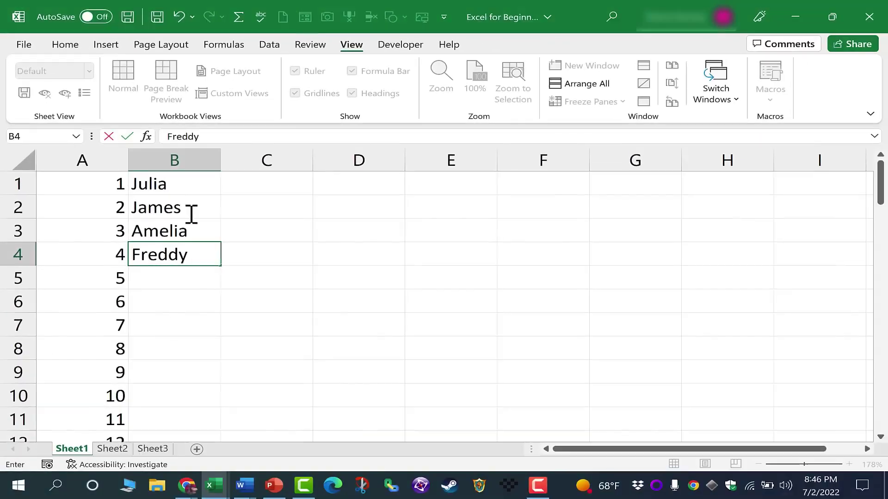
key("Return")
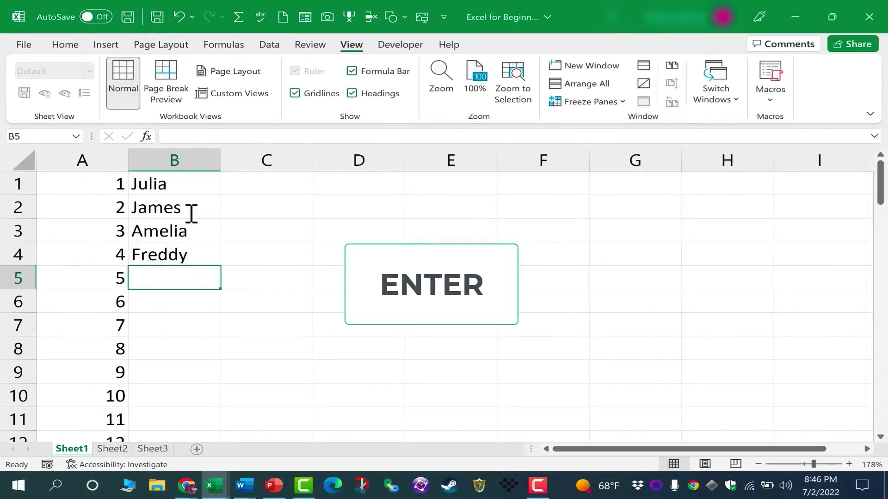
key("Return")
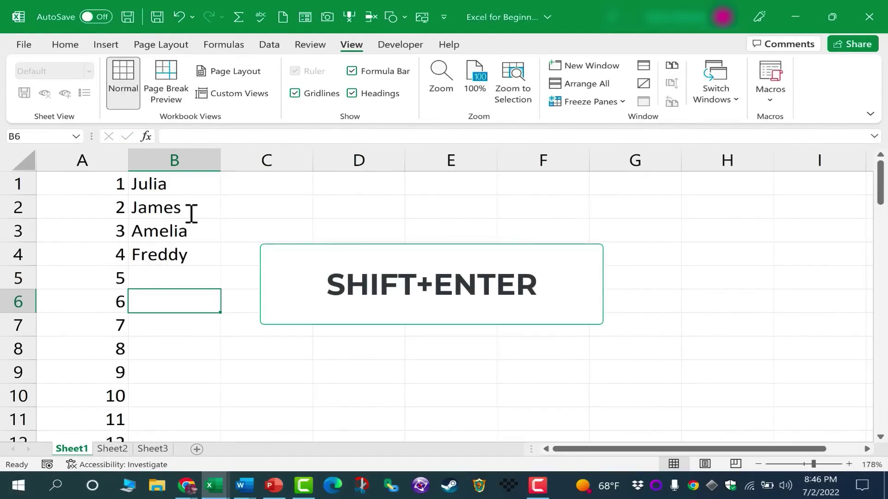
key("shift+Return")
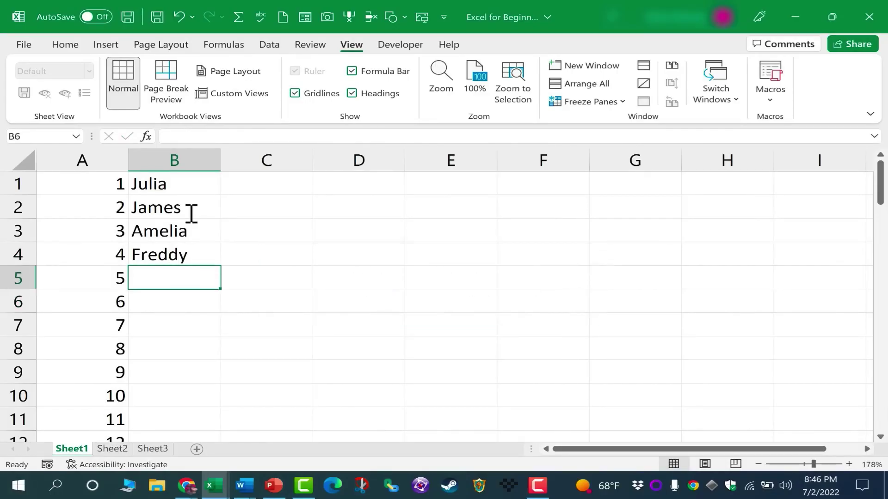
- Enter 15 in C1, beside the first name in the list
left_click(191, 212)
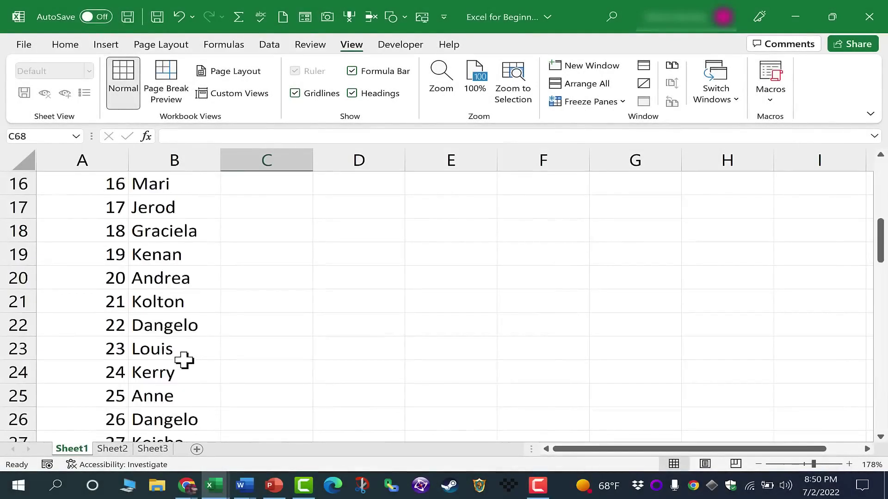
scroll(178, 357, "down", 1)
scroll(174, 356, "up", 6)
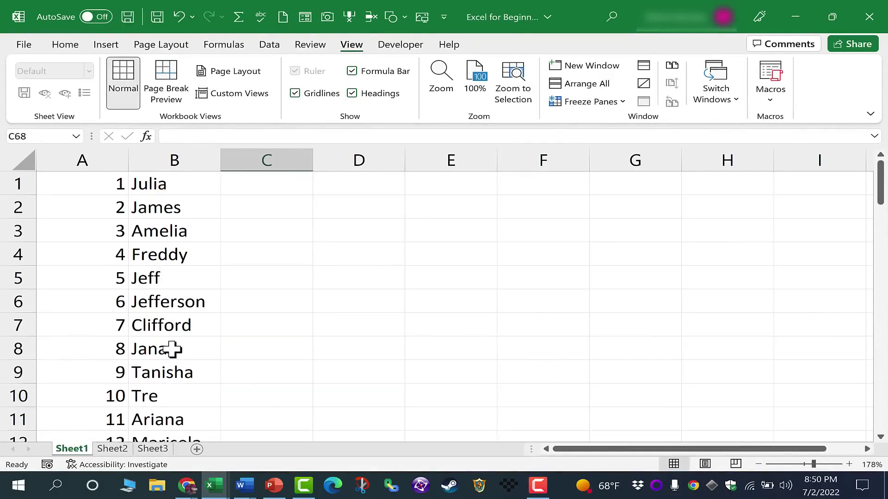
left_click(171, 184)
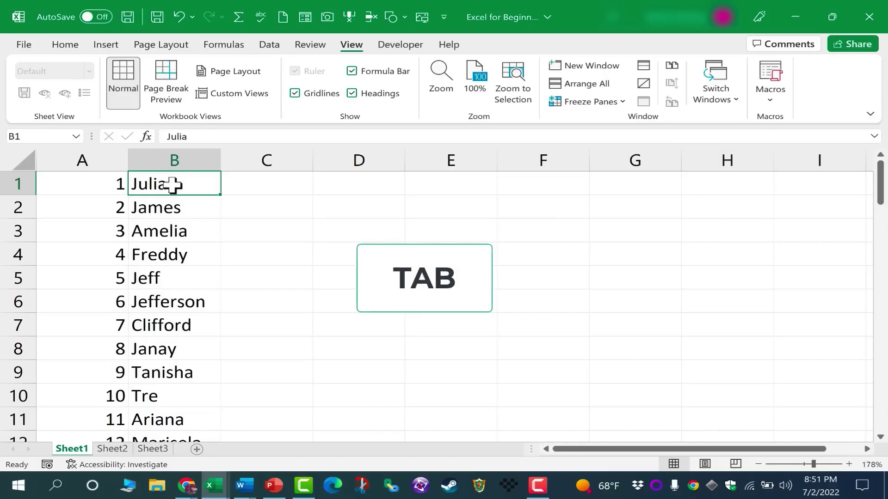
key("Tab")
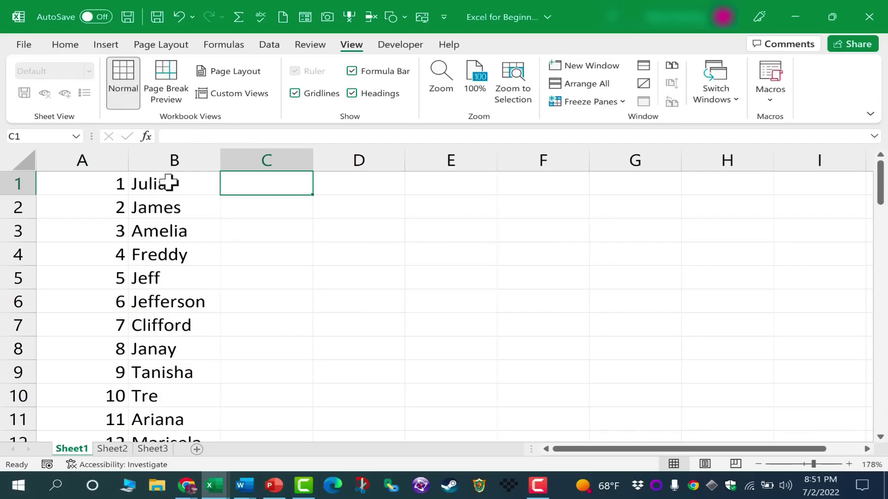
type("15")
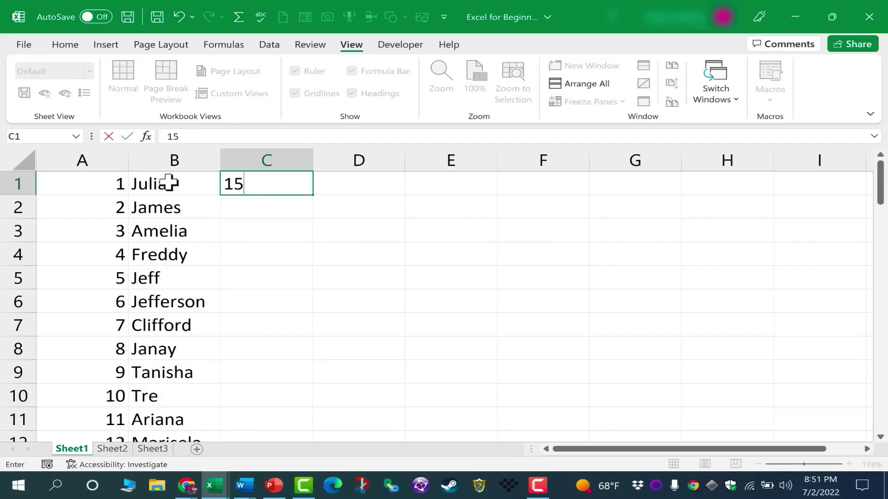
key("Return")
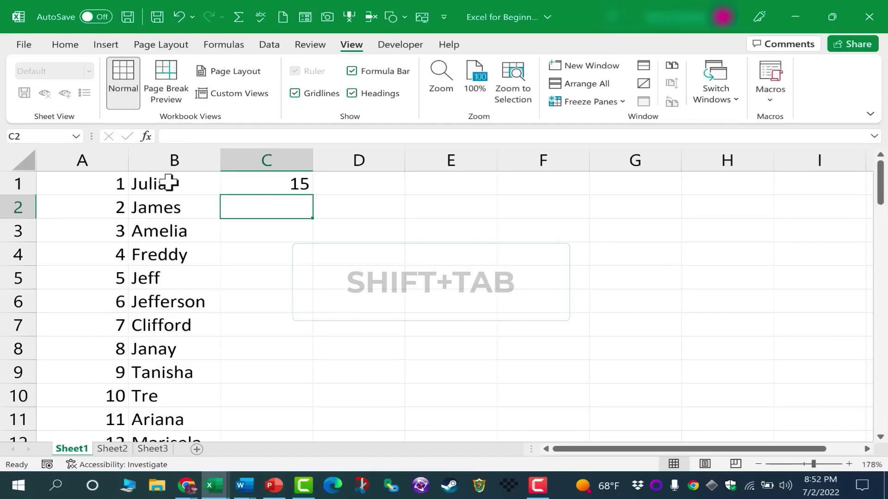
- Move the selection between neighbouring cells in columns B and C, going through B2 and C2 and finishing on C1
key("shift+Tab")
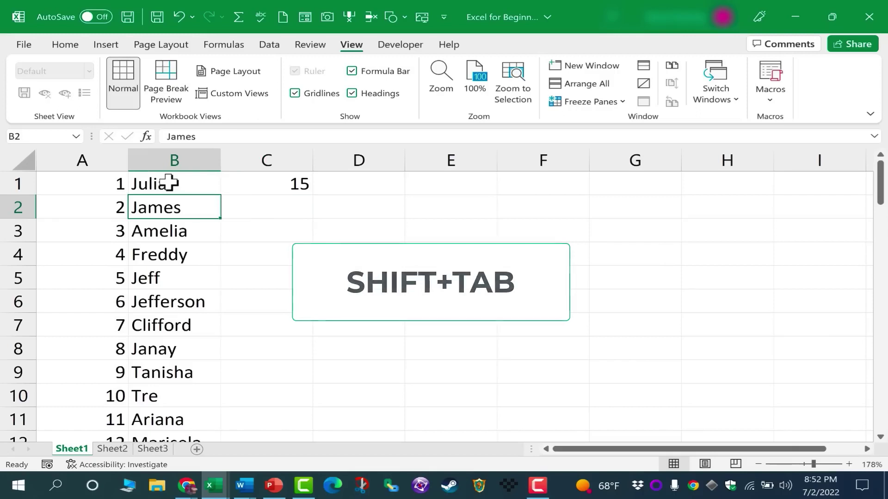
key("Return")
key("Up")
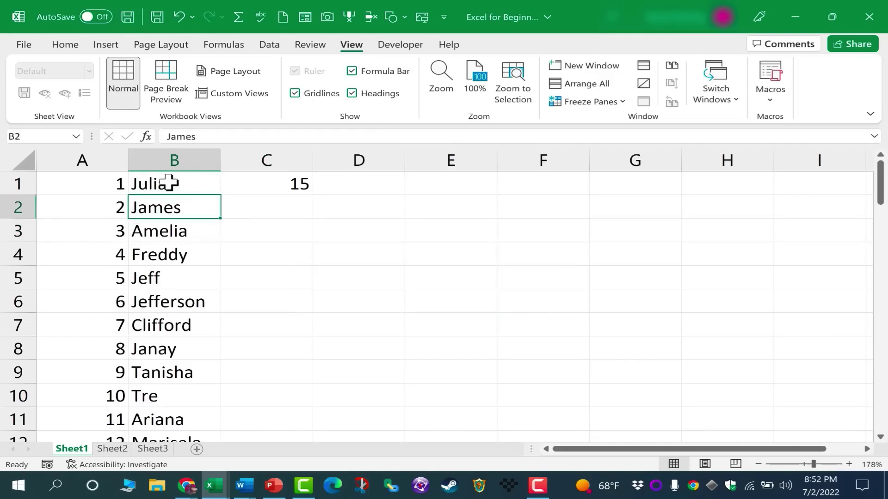
key("Tab")
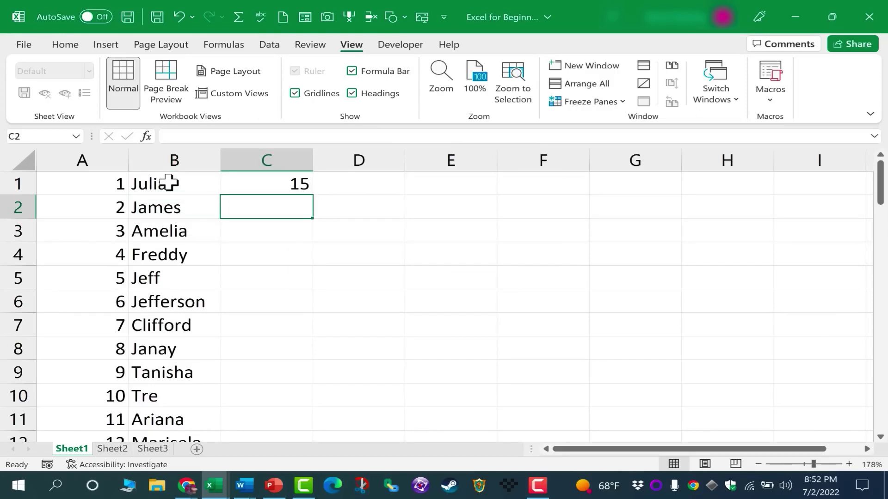
key("shift+Tab")
key("Up")
key("Tab")
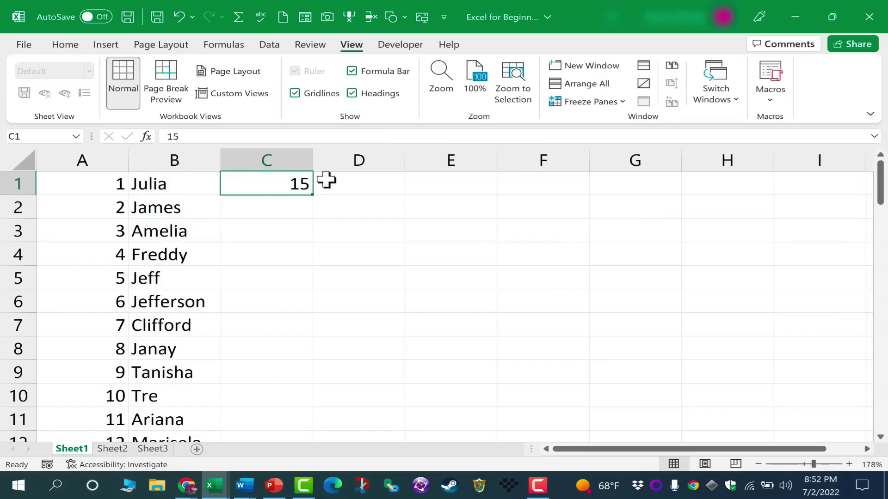
- Enter 160 in D1 and move the selection down to D4
key("Tab")
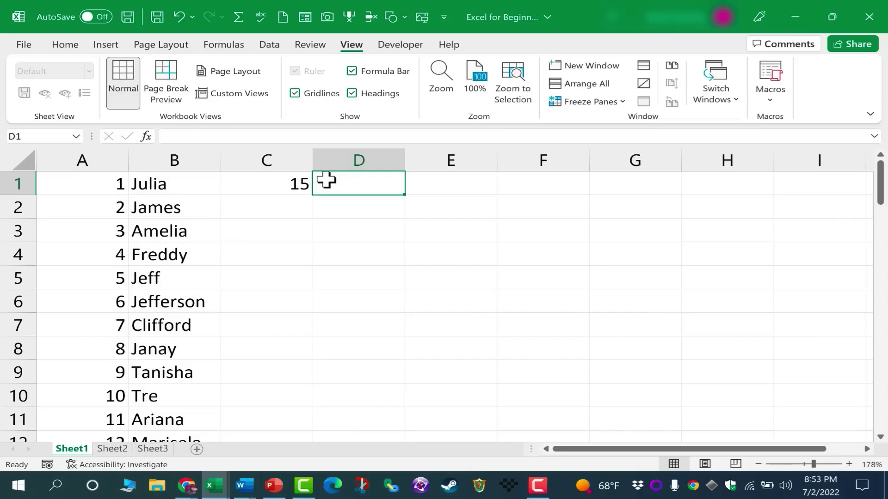
type("160")
key("Tab")
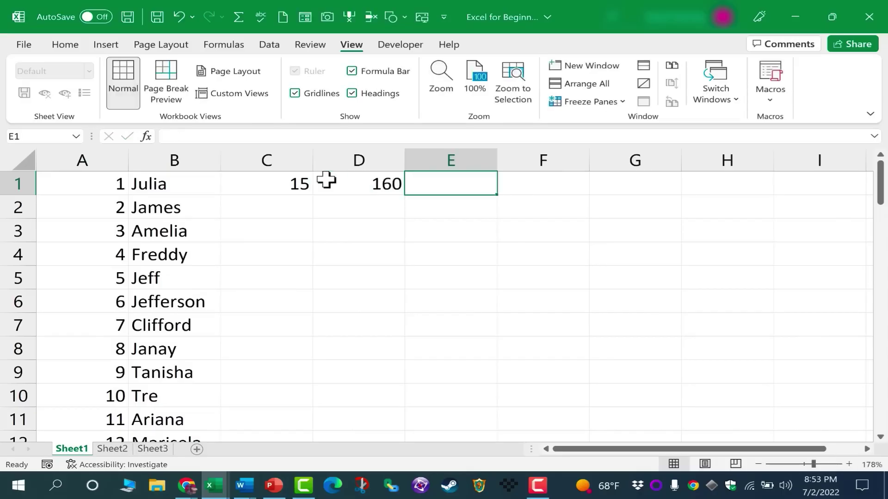
key("Left")
key("Down")
key("Down")
key("Down")
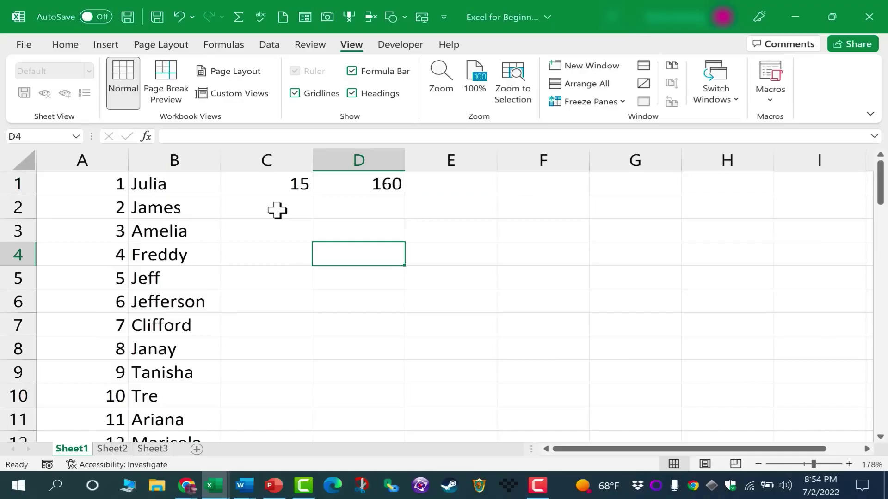
- Open B2 for in-cell editing and leave it, and select C1, B1 and the names below
left_click(256, 198)
left_click(165, 203)
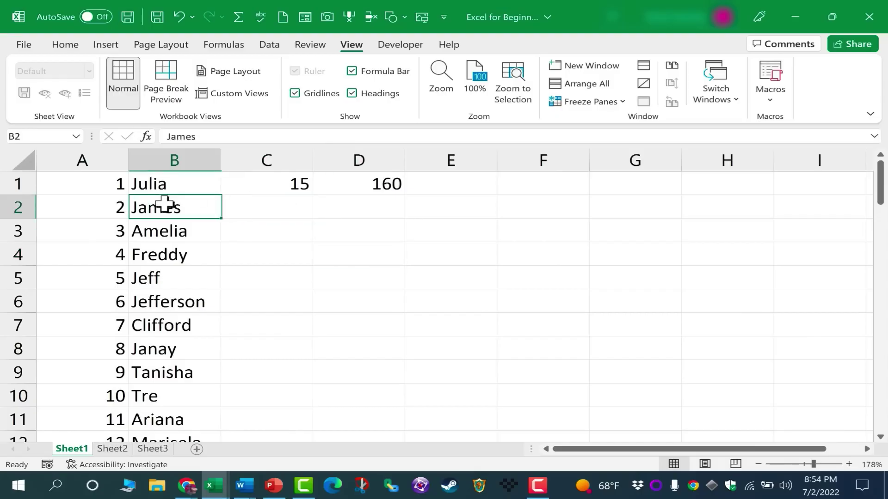
double_click(165, 203)
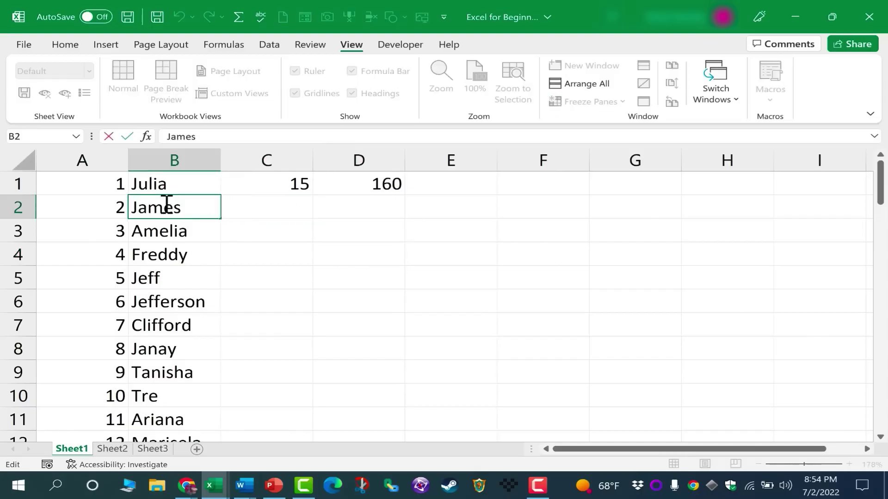
left_click(257, 204)
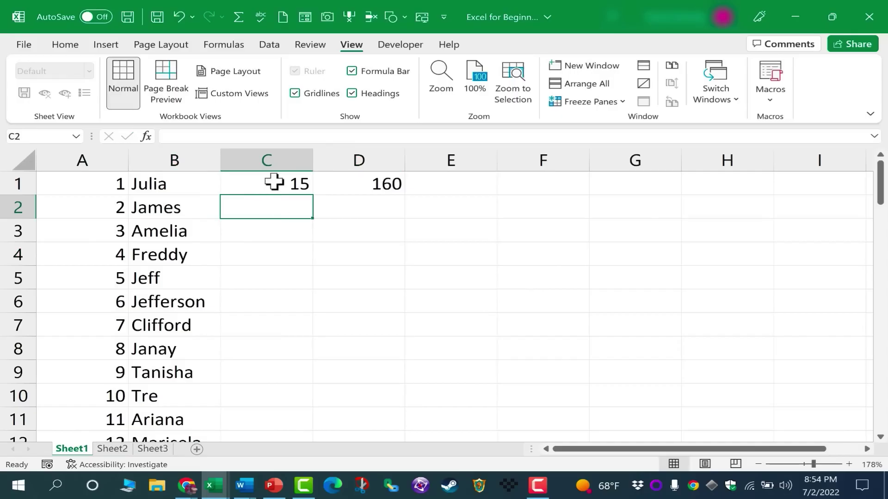
left_click(293, 183)
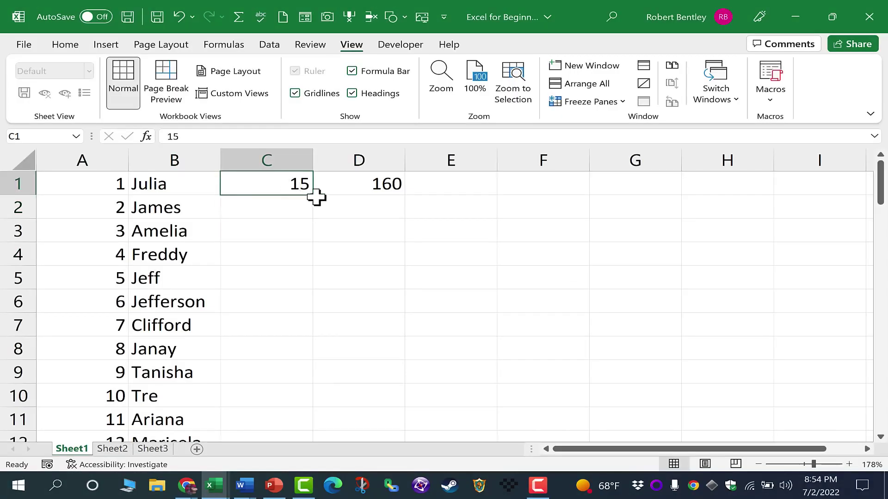
left_click(178, 182)
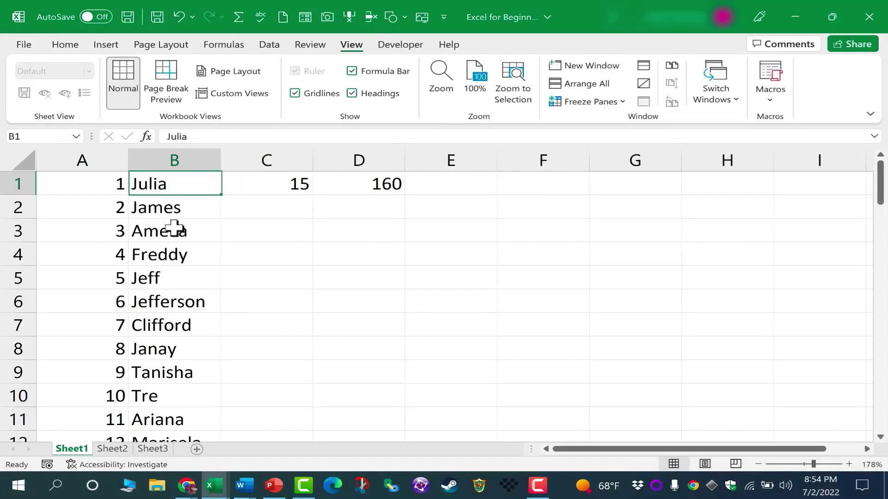
left_click_drag(174, 228, 187, 284)
- Copy the value in C1 and paste it into C2
left_click(280, 185)
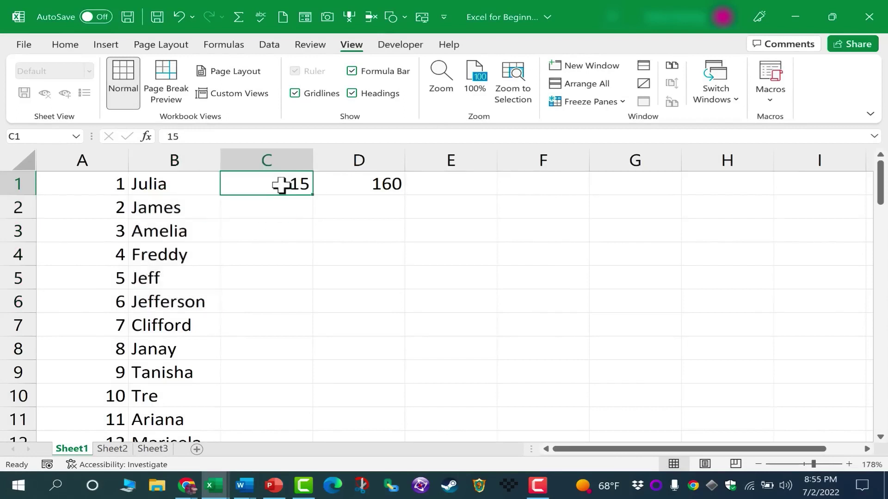
key("ctrl+c")
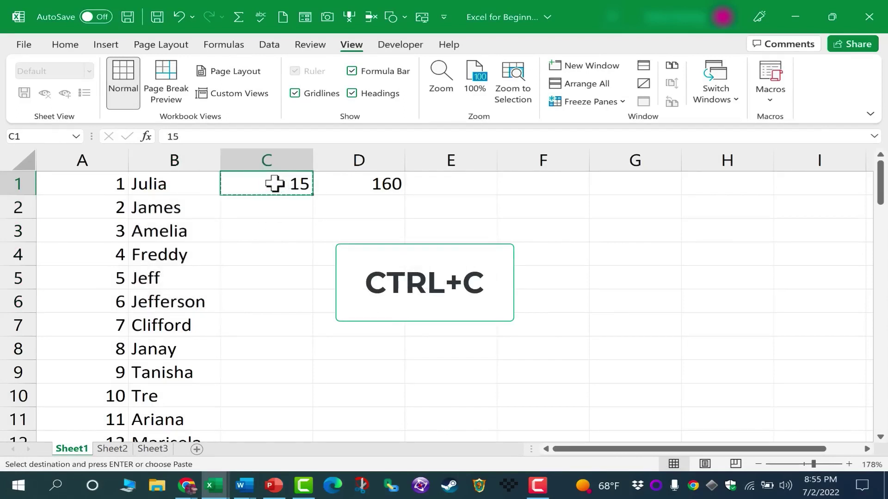
left_click(65, 44)
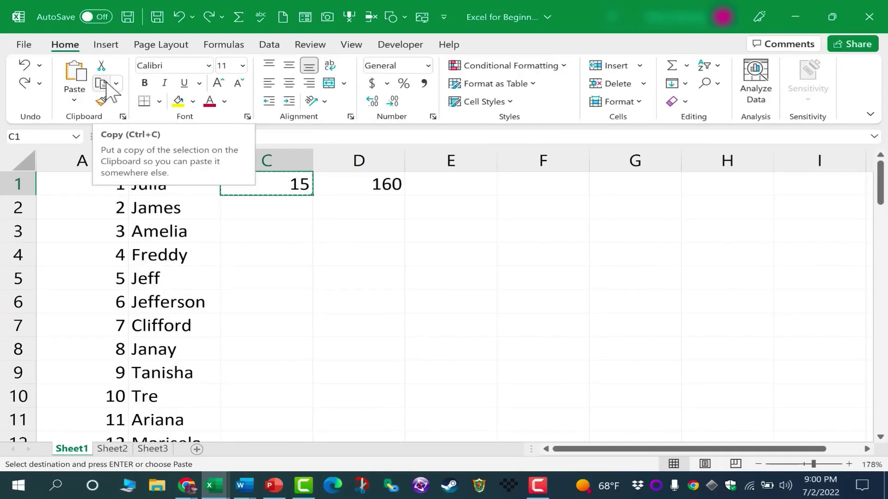
right_click(297, 184)
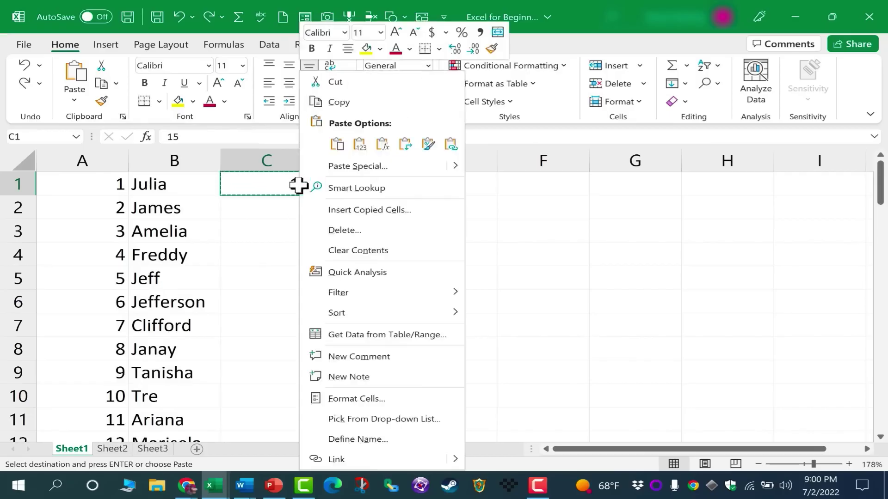
left_click(277, 205)
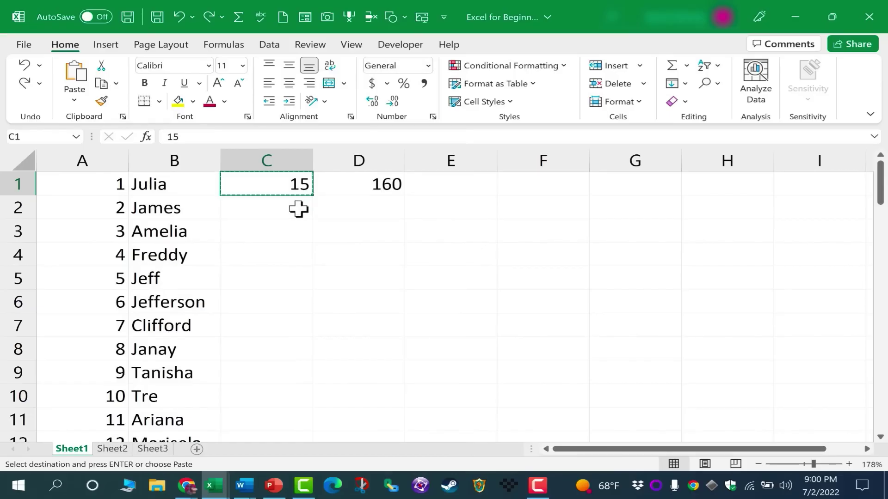
left_click(298, 209)
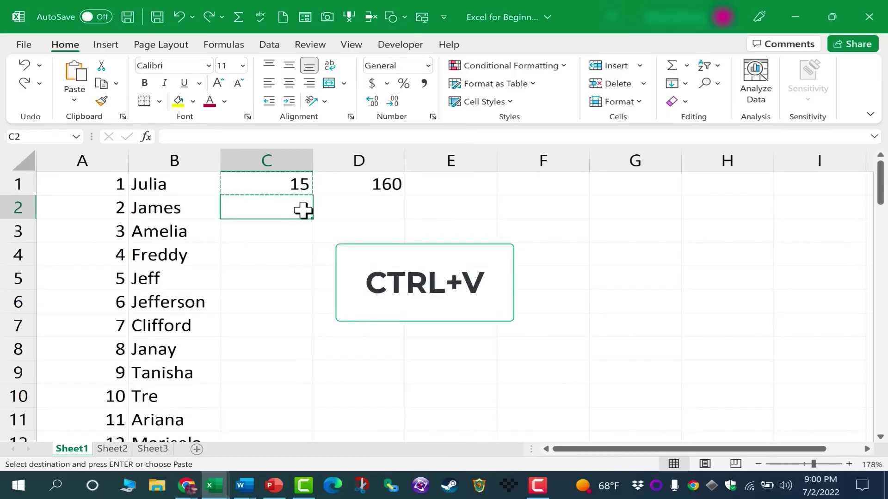
key("ctrl+v")
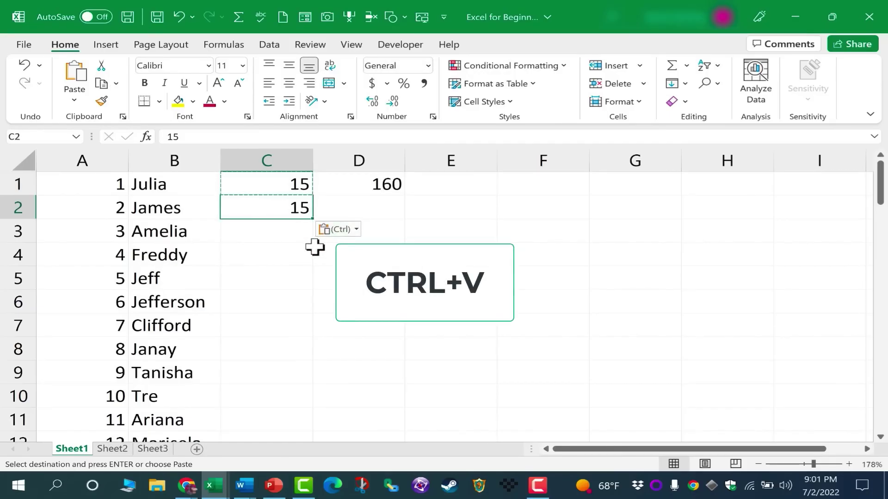
- Paste the copied value into C3, C4 and C5 one cell at a time
left_click(280, 234)
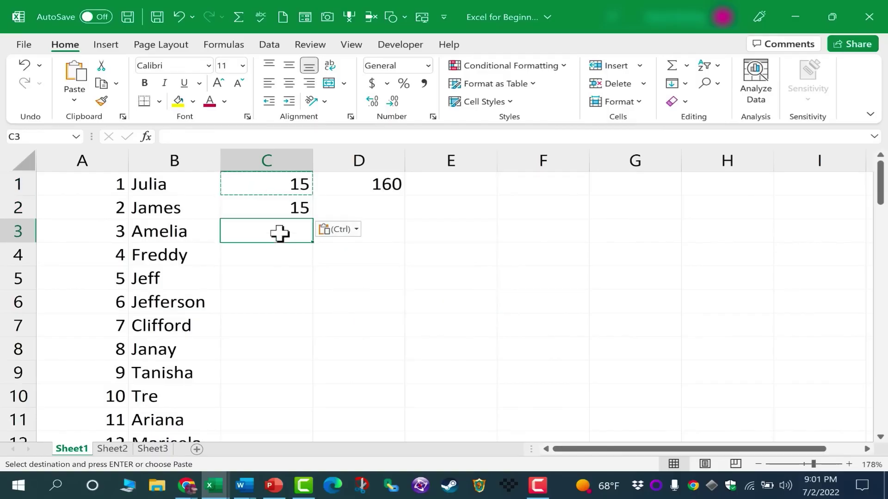
key("ctrl+v")
left_click(285, 252)
key("ctrl+v")
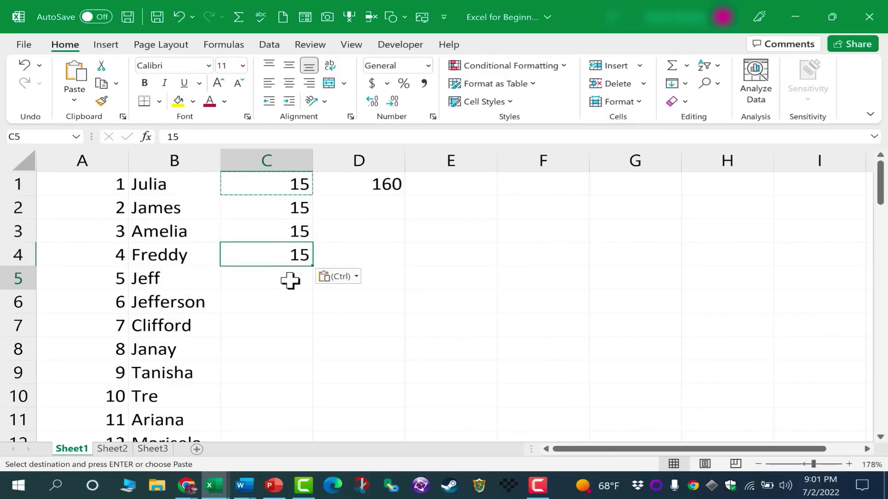
left_click(290, 280)
key("ctrl+v")
left_click(292, 318)
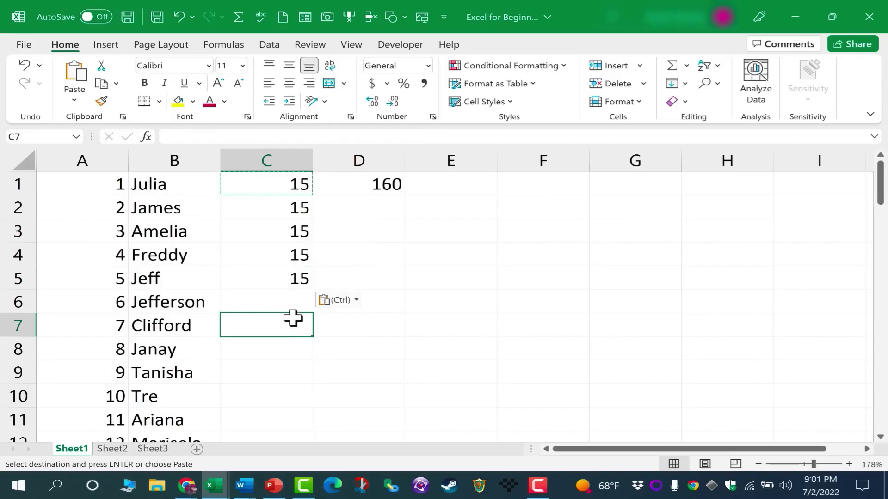
- Fill the value in C5 down column C to row 70, alongside the last name, and return to the top rows
left_click(293, 280)
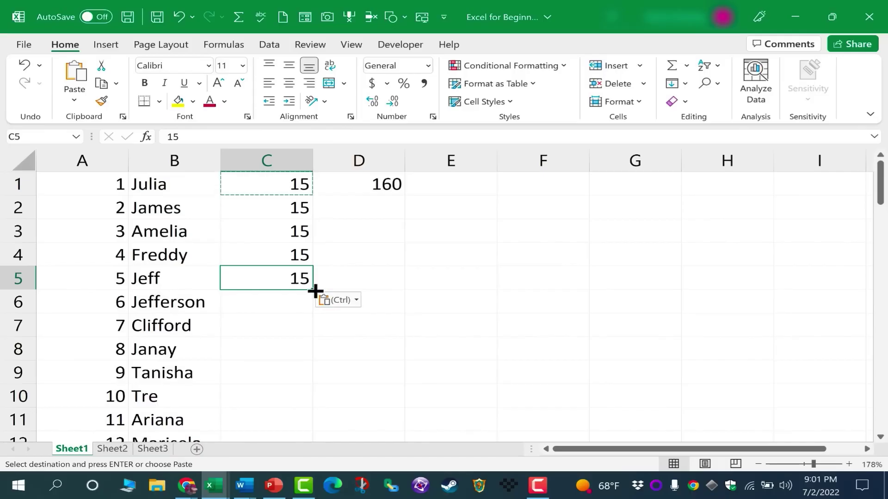
left_click_drag(315, 291, 291, 365)
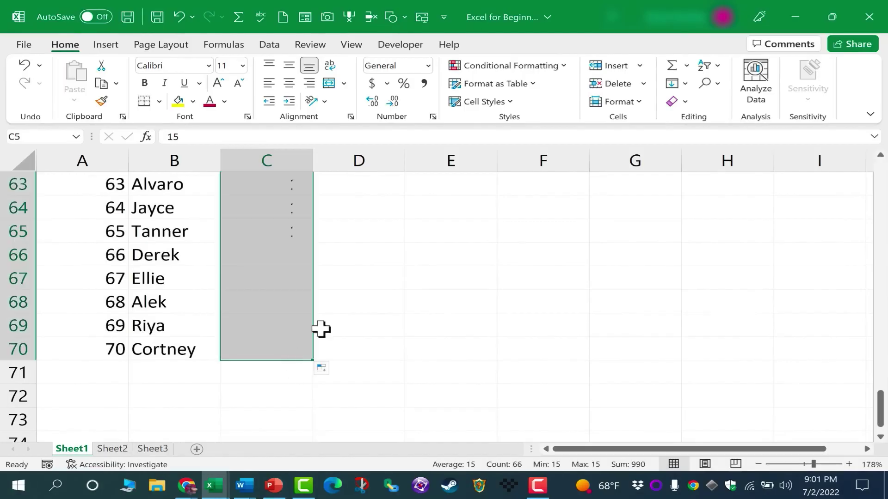
scroll(375, 305, "up", 7)
scroll(375, 304, "up", 14)
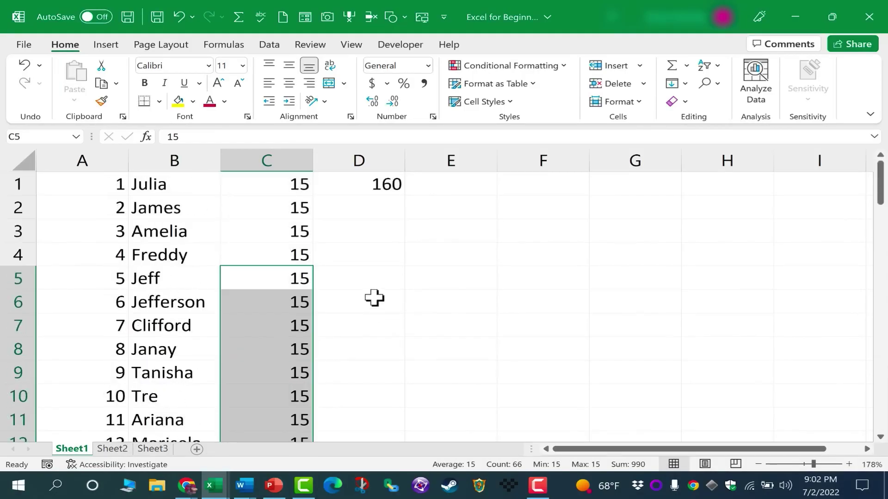
left_click(361, 274)
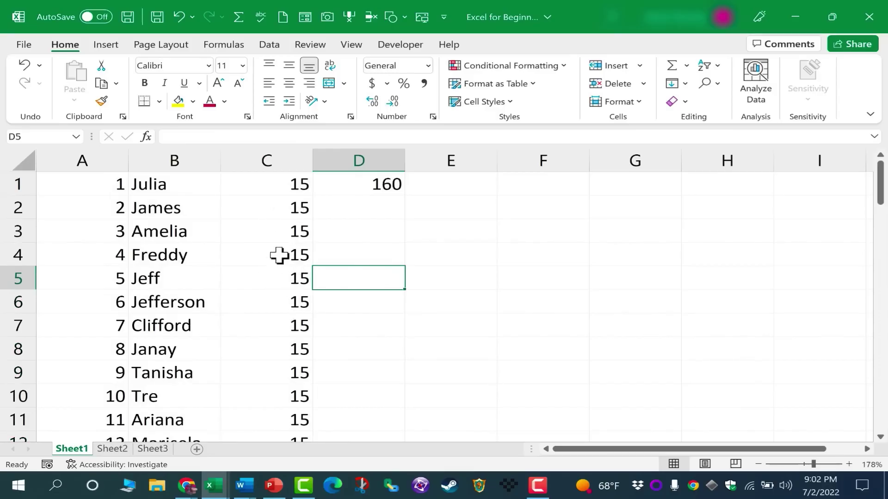
- Replace the value in C3 with 16
left_click(291, 234)
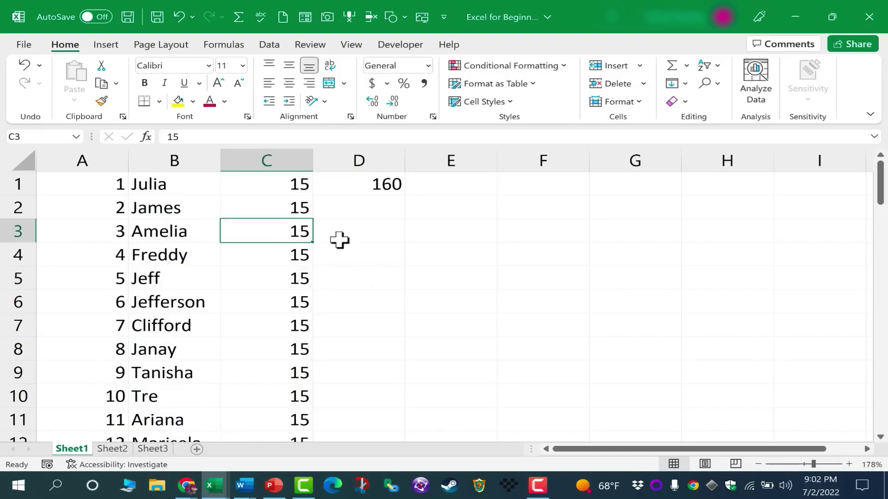
type("16")
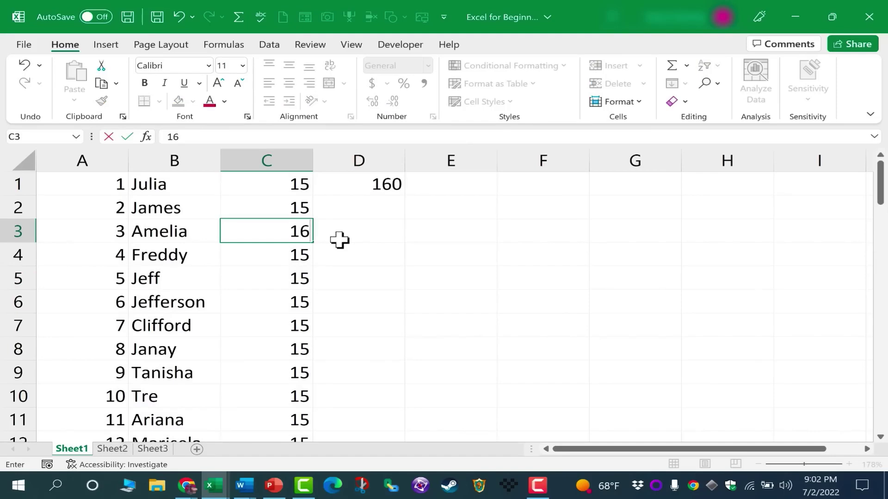
key("Return")
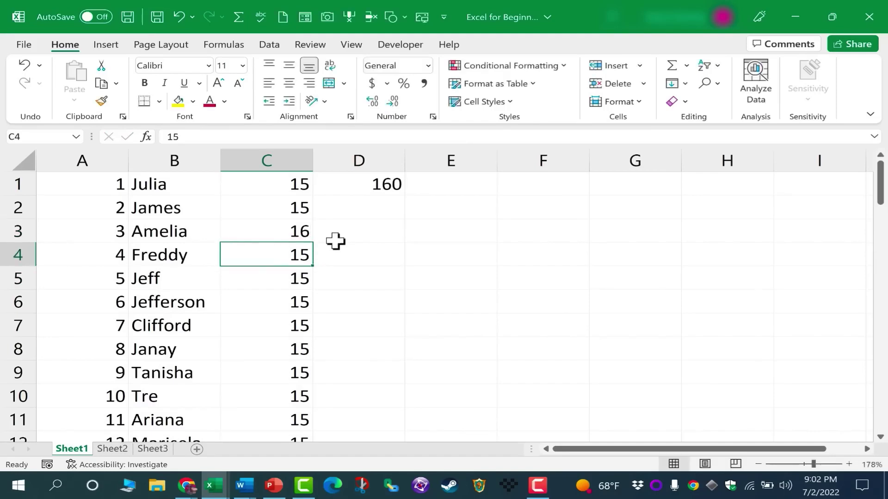
left_click(285, 235)
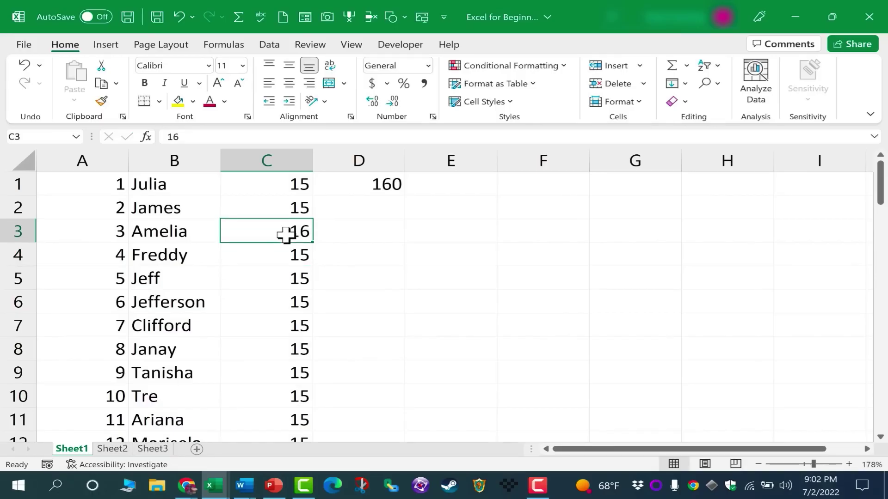
key("BackSpace")
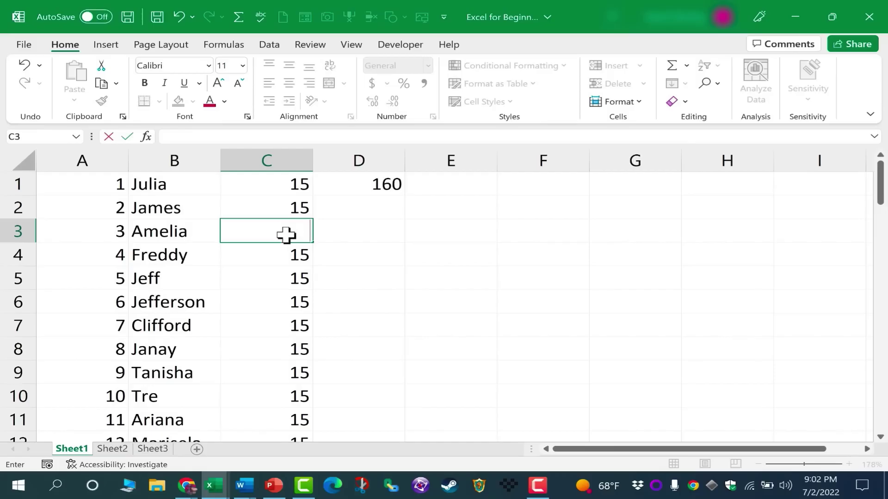
key("Escape")
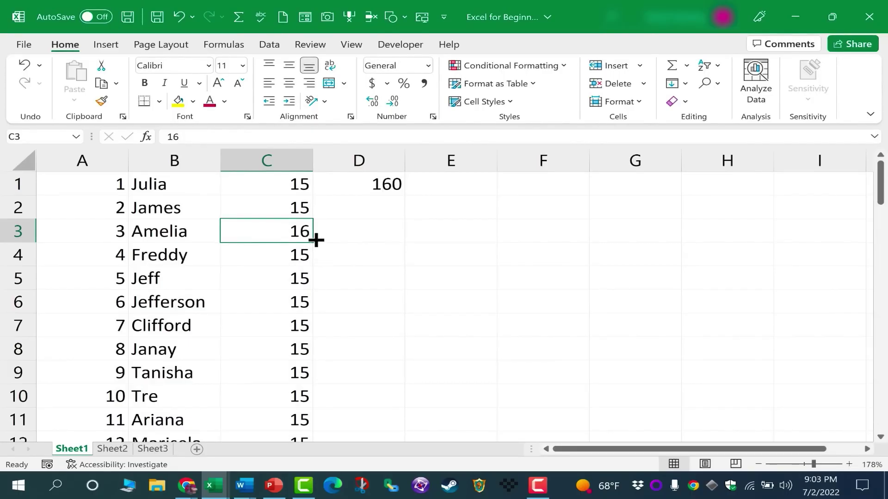
right_click(303, 233)
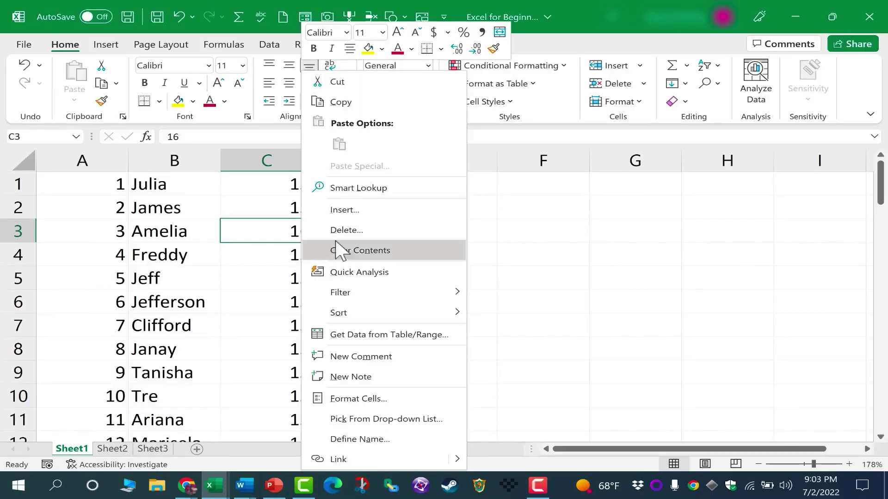
left_click(285, 234)
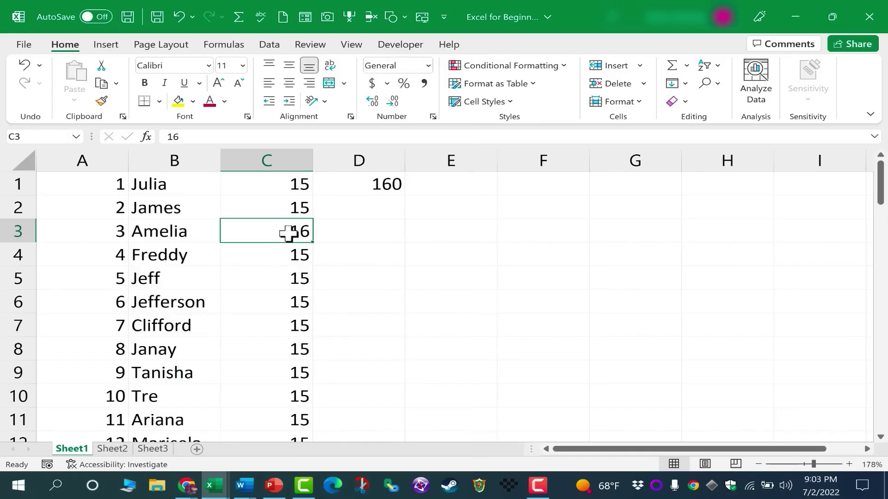
- Clear everything, including contents and formatting, from the range B2:D6 and undo the clearing
left_click_drag(171, 215, 333, 301)
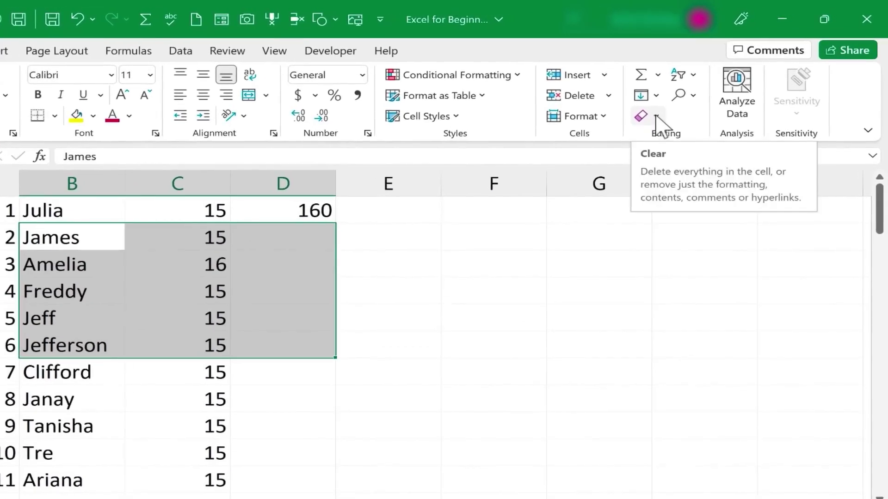
left_click(657, 117)
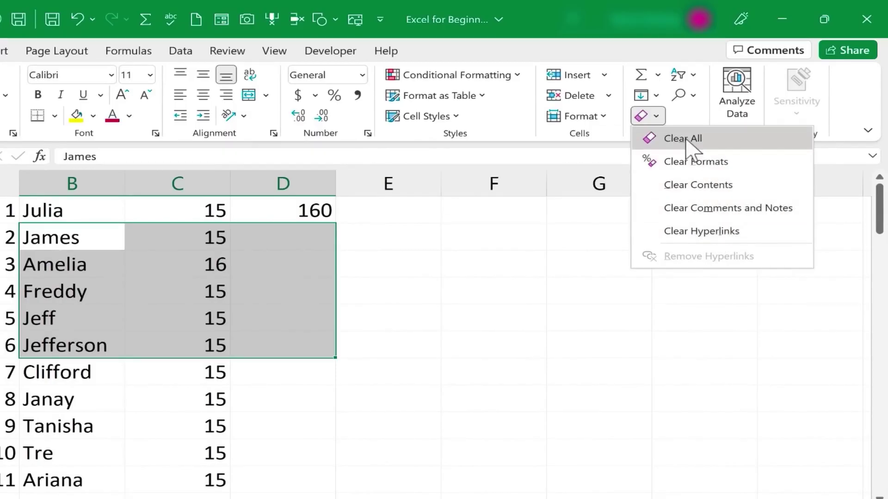
left_click(455, 343)
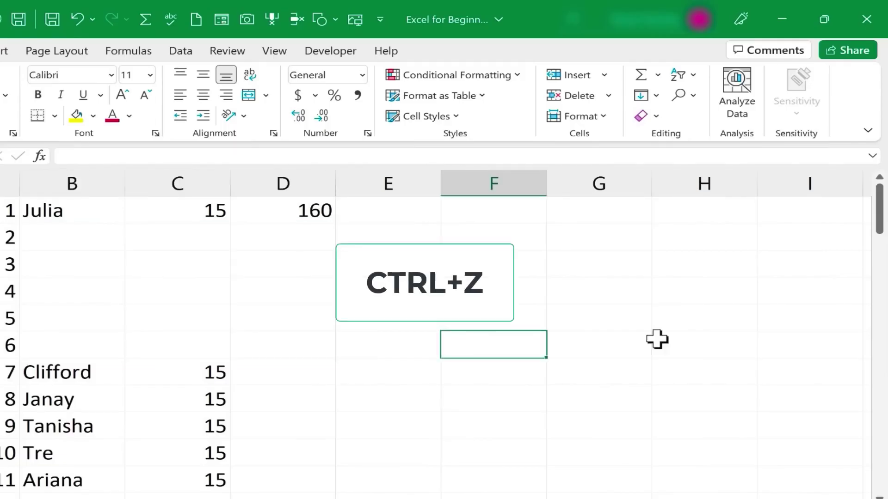
key("ctrl+z")
left_click(416, 339)
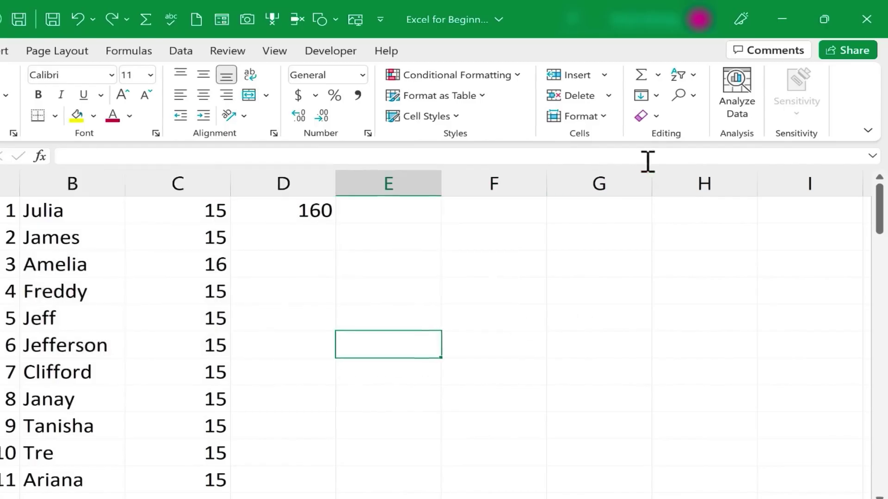
left_click(678, 111)
left_click(682, 127)
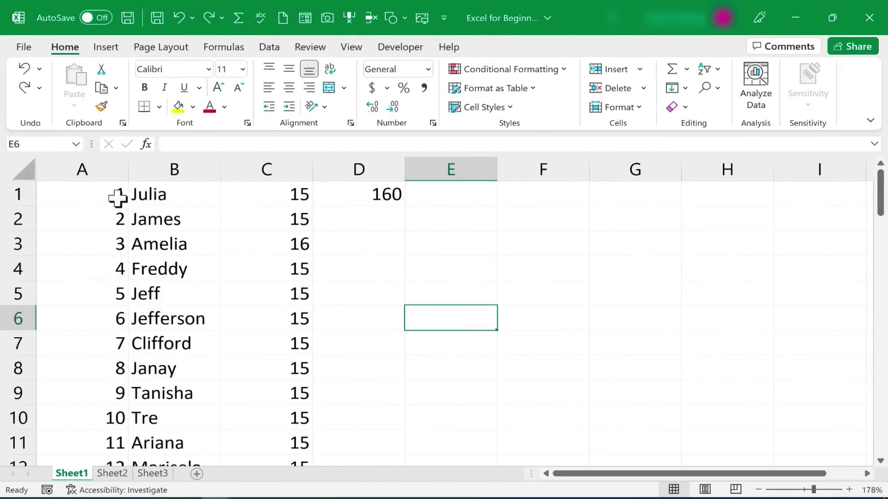
left_click(277, 202)
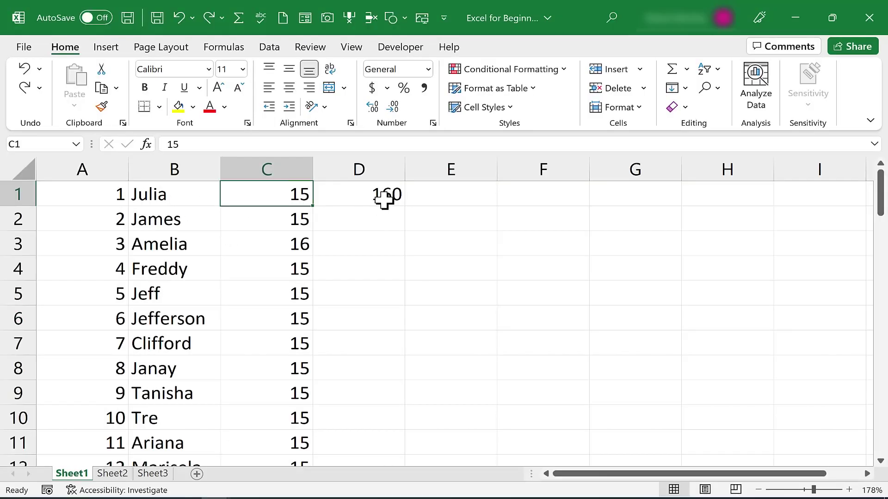
left_click(382, 201)
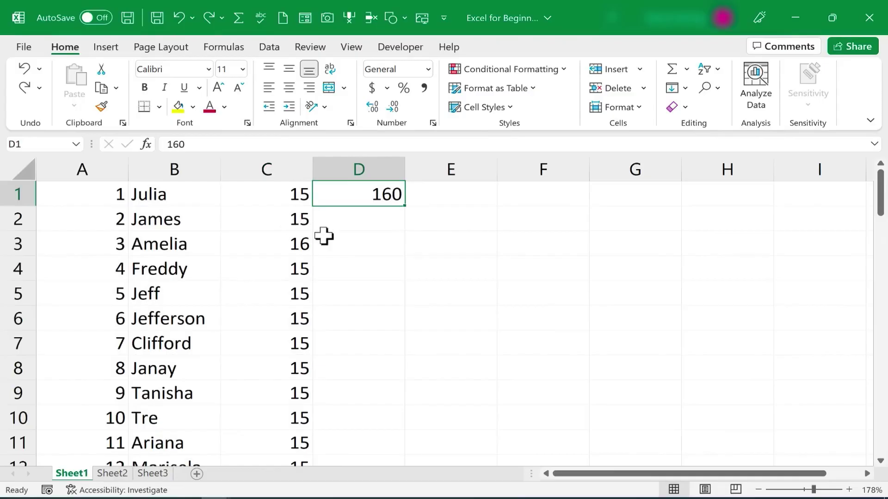
left_click(283, 252)
left_click_drag(298, 232, 345, 208)
key("Left")
key("Down")
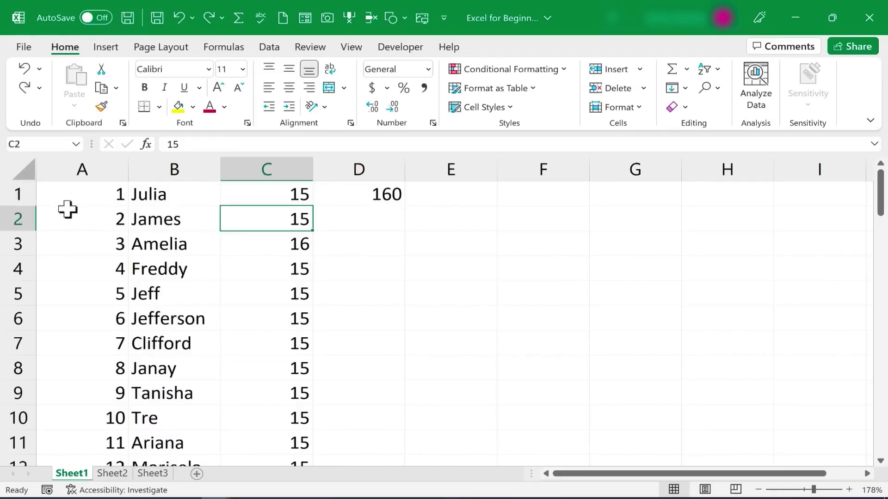
- Insert a blank row above row 1 to make room for column headers
right_click(13, 194)
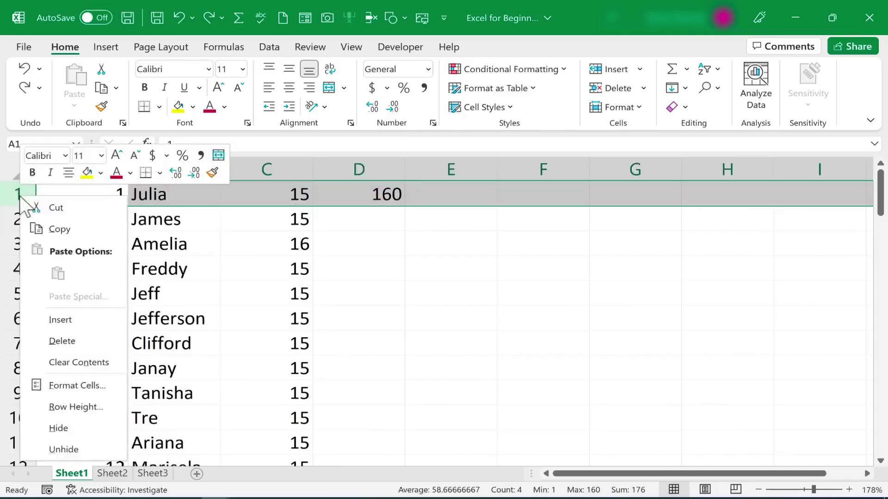
left_click(92, 318)
left_click(181, 268)
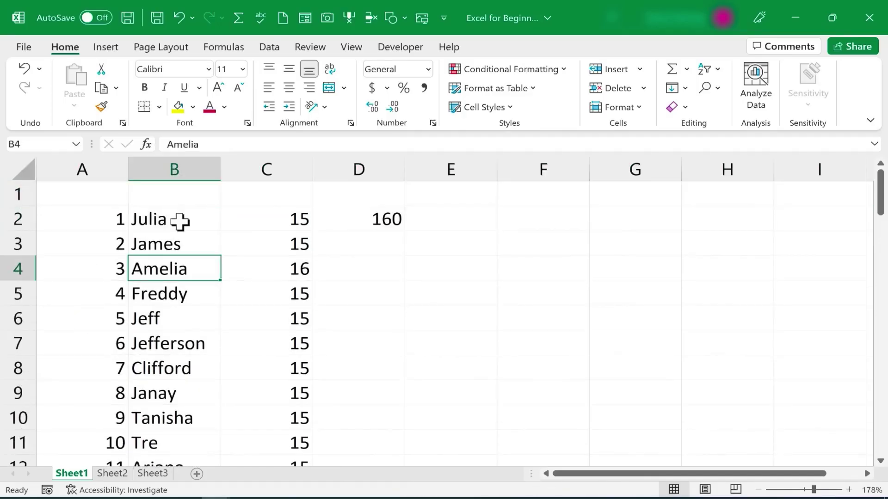
- Insert a blank column before the ID numbers and another between the names and the 15 values
right_click(79, 166)
left_click(126, 292)
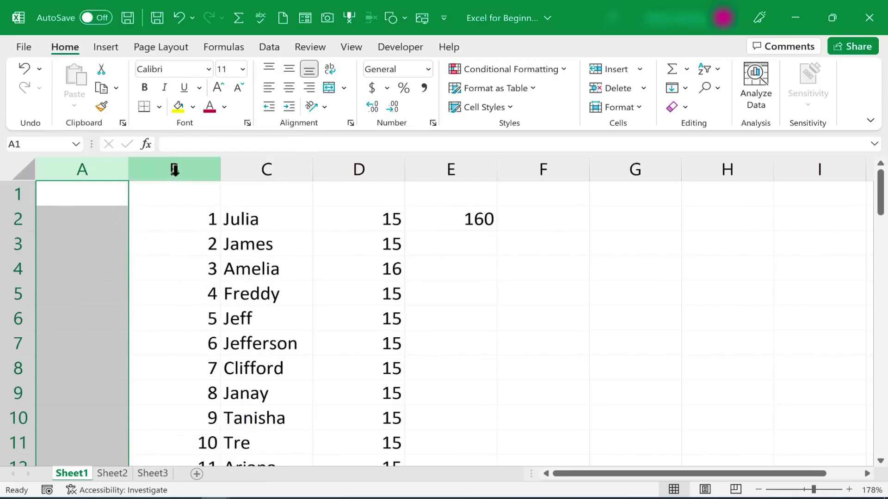
right_click(344, 170)
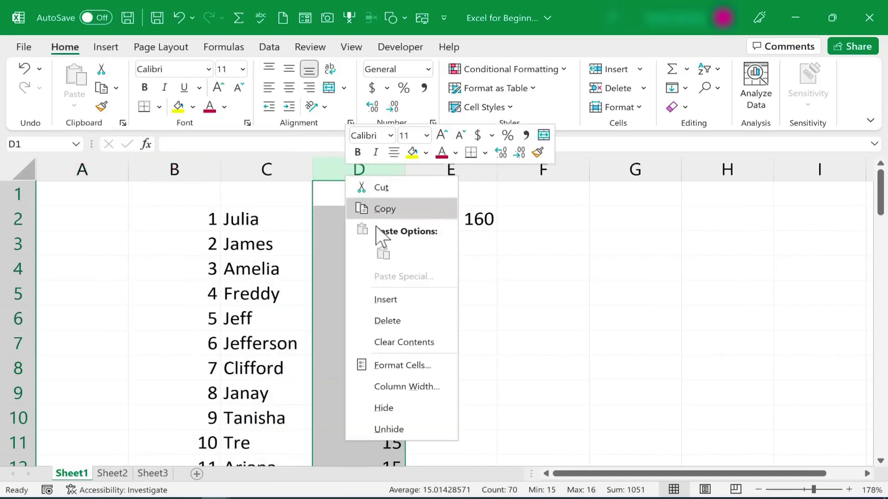
left_click(391, 299)
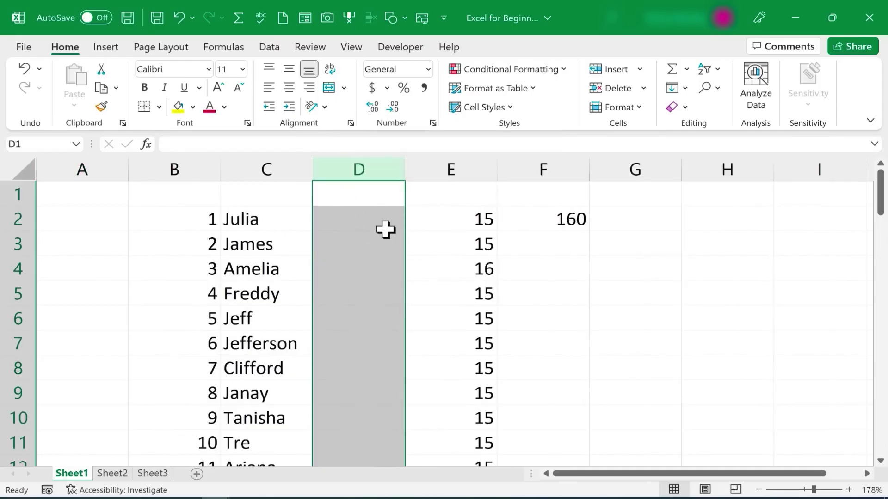
- Insert a blank row at row 5, and undo this row and both column insertions
left_click(18, 296)
right_click(21, 300)
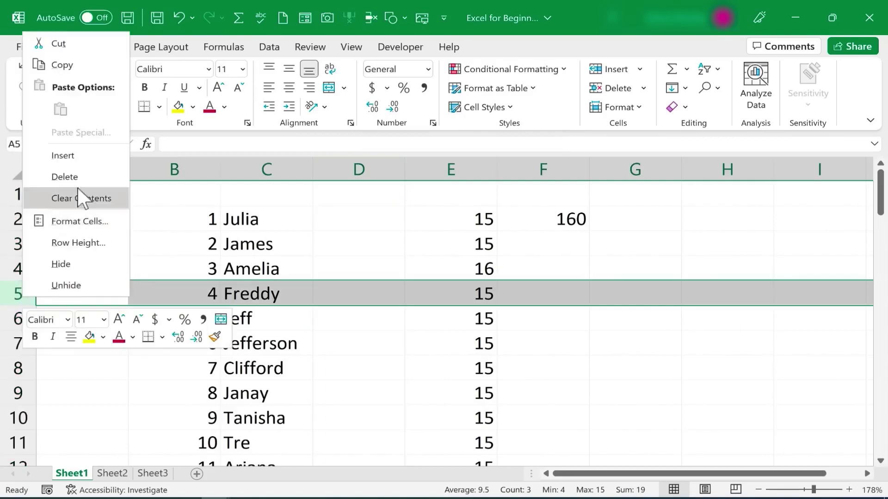
left_click(62, 152)
key("ctrl+z")
key("ctrl+z")
key("ctrl+z")
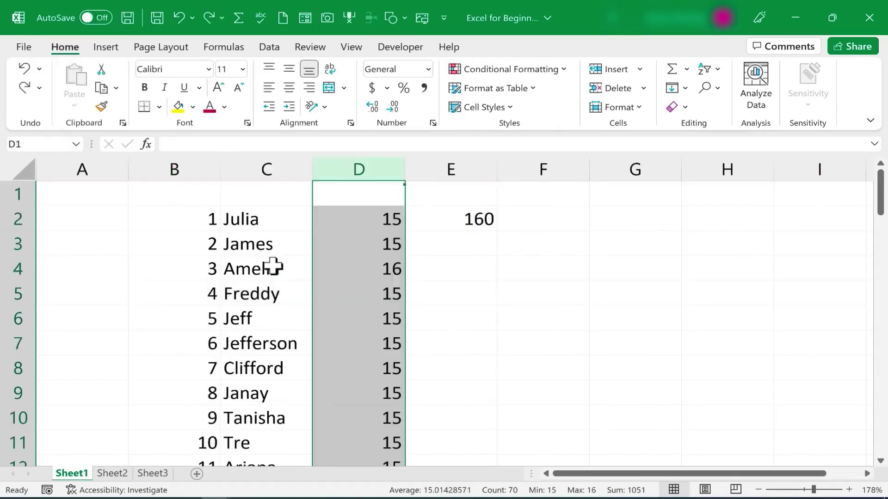
left_click(265, 245)
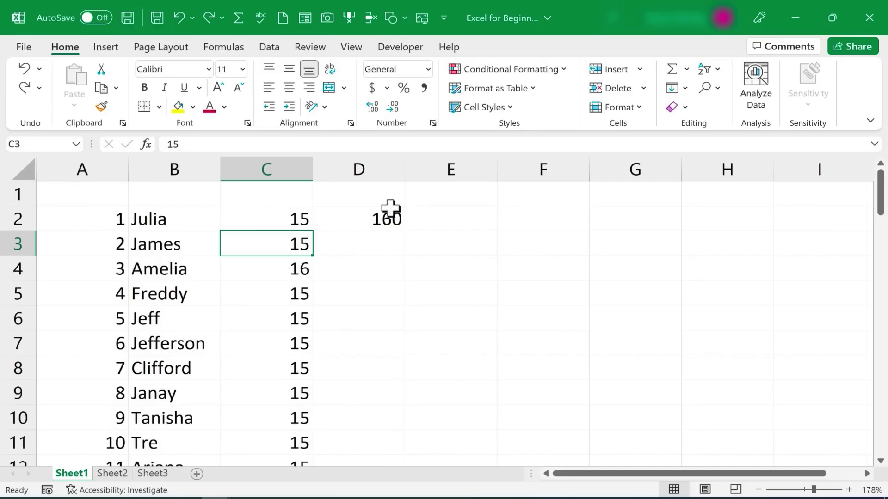
key("Right")
key("Right")
key("Down")
- Enter the headers Employee ID, Name and Hourly Wage in cells A1, B1 and C1
left_click(97, 198)
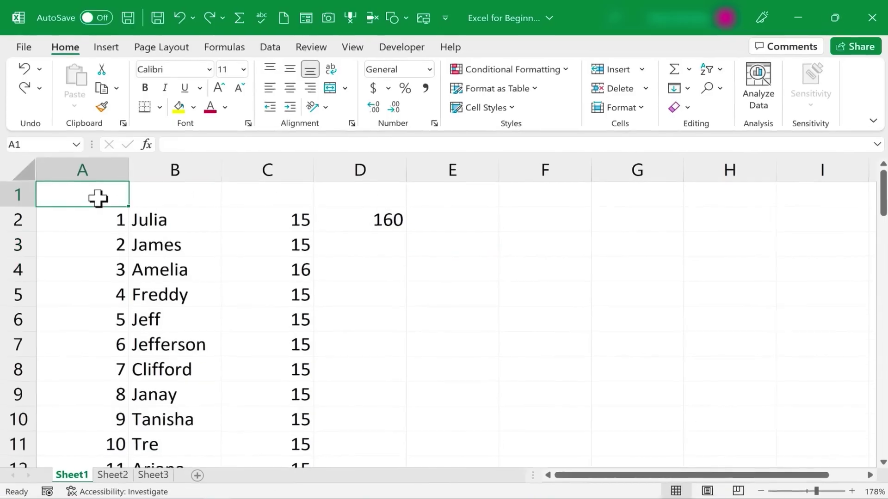
type("Employee ID")
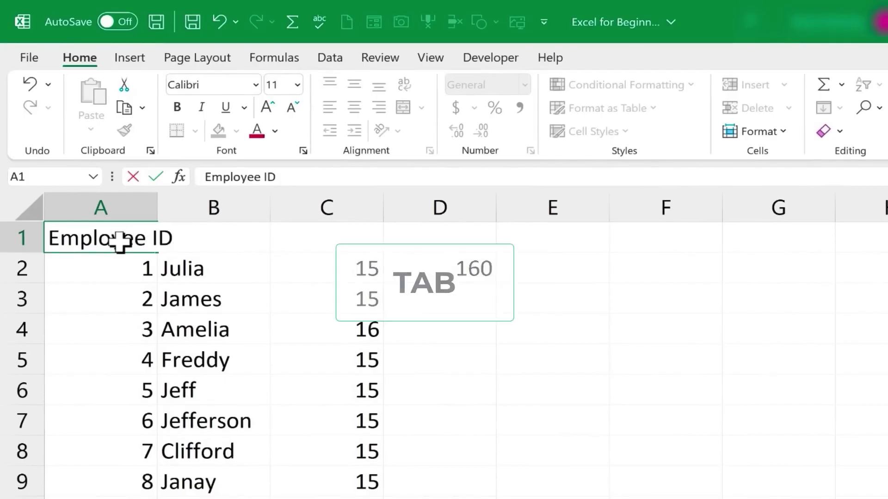
key("Tab")
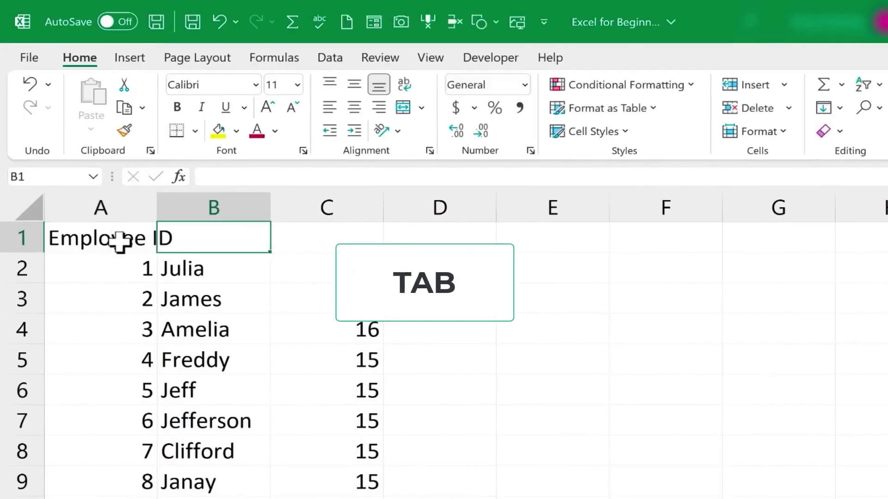
type("Na")
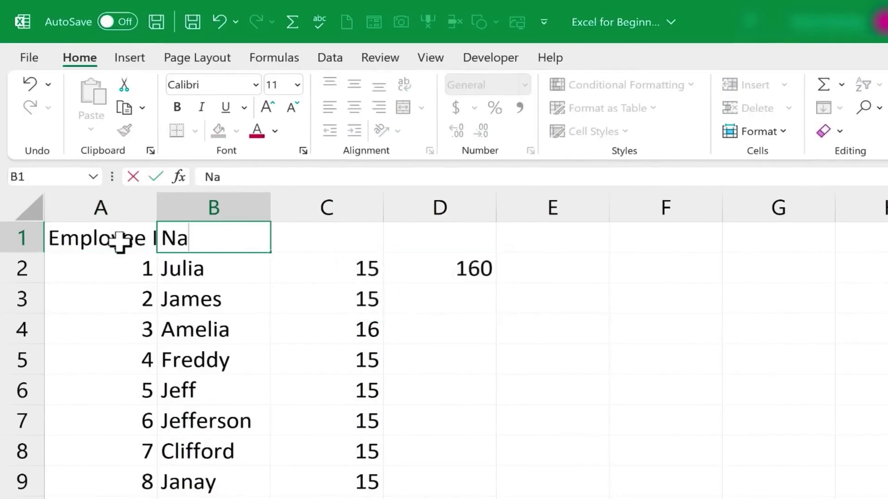
type("me")
key("Tab")
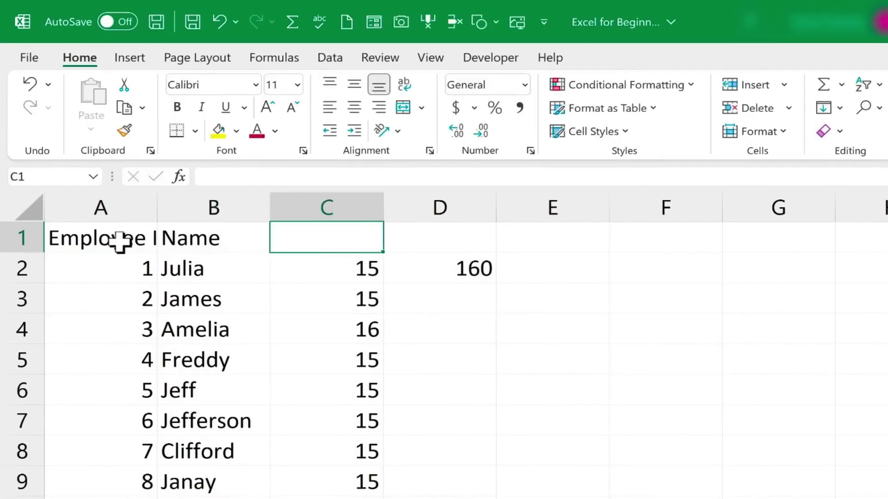
type("Hou")
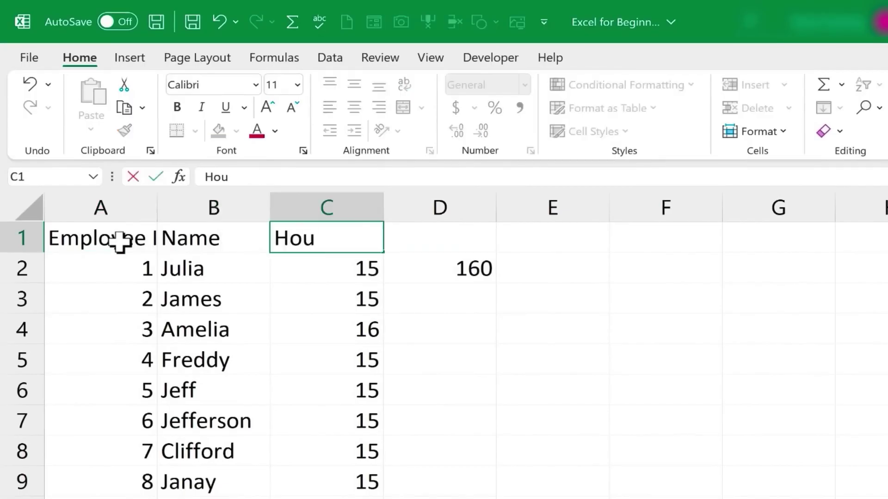
type("rly Wage")
key("Tab")
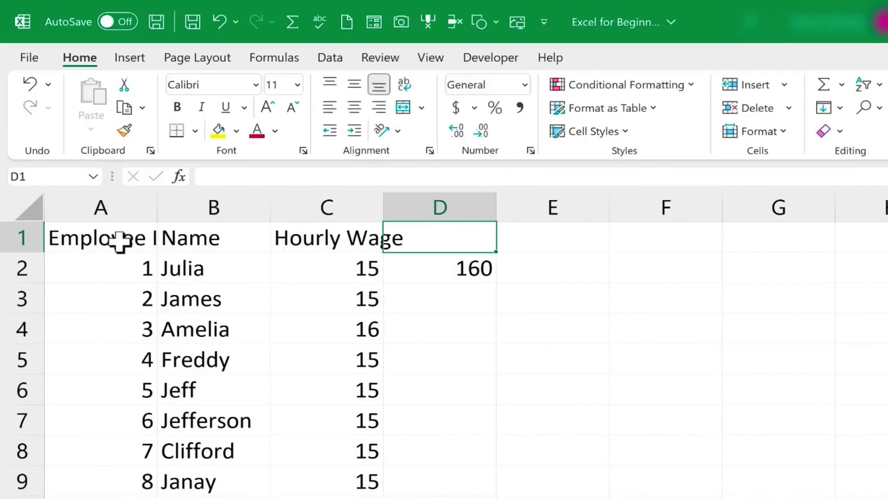
- Enter the headers Hours Worked and Taxable Income in cells D1 and E1
type("Hours")
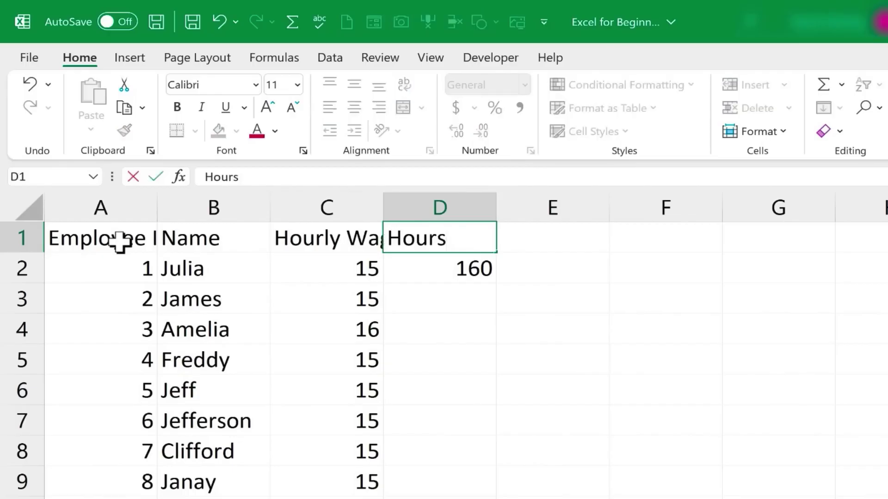
type(" Worked")
key("Tab")
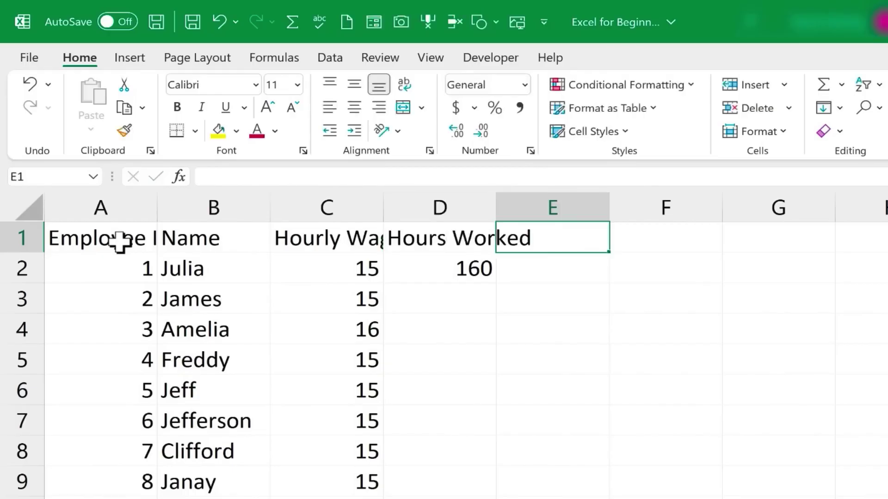
type("Taxable In")
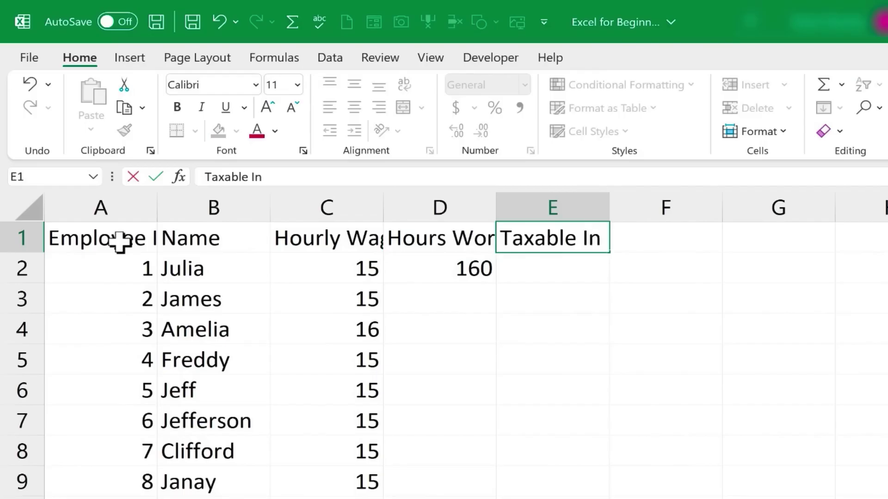
type("come")
key("Return")
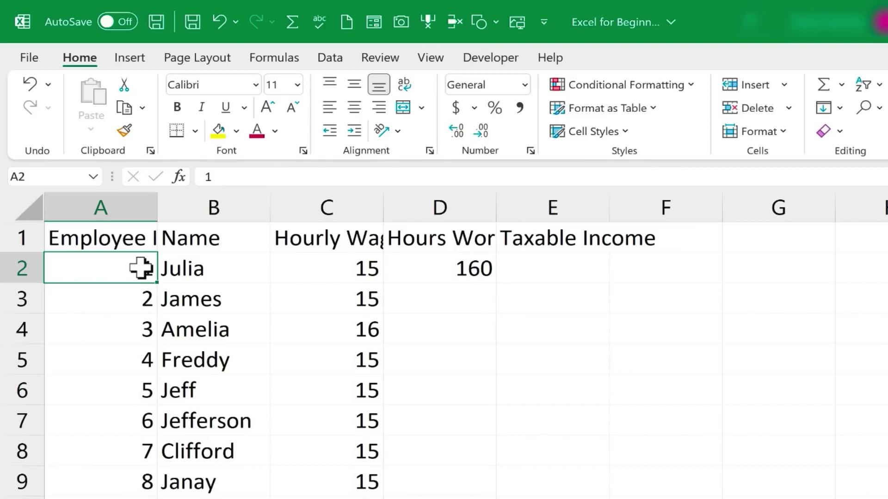
- View the full text of the cut-off headers in A1 and C1 without editing them
double_click(116, 240)
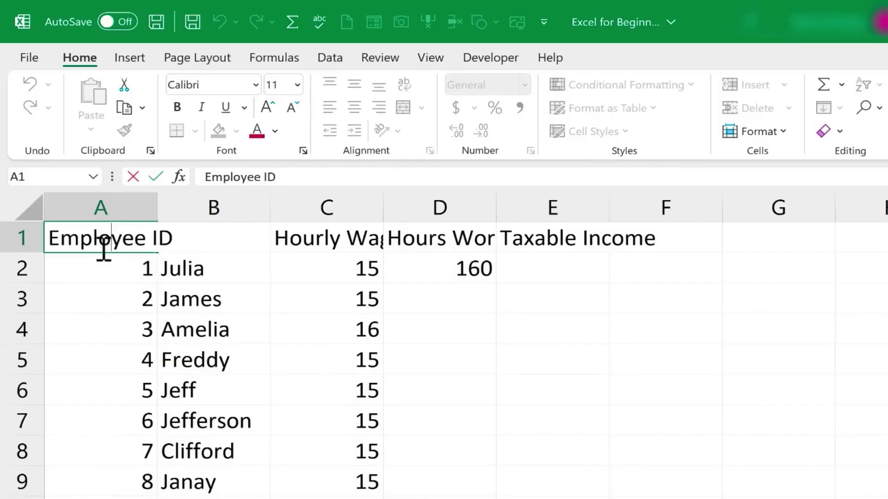
left_click(143, 297)
key("Right")
key("Right")
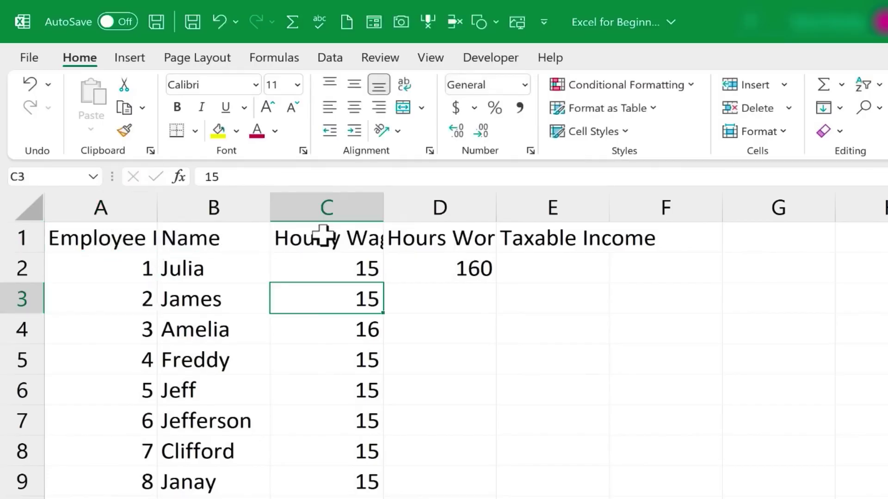
double_click(323, 237)
left_click(347, 269)
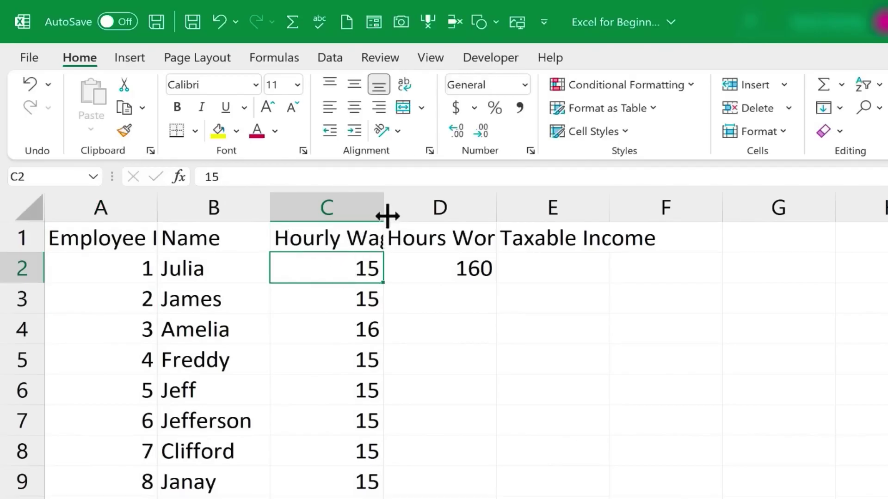
- Widen column C to show its full header, and autofit columns A through E to their contents
left_click_drag(384, 208, 423, 203)
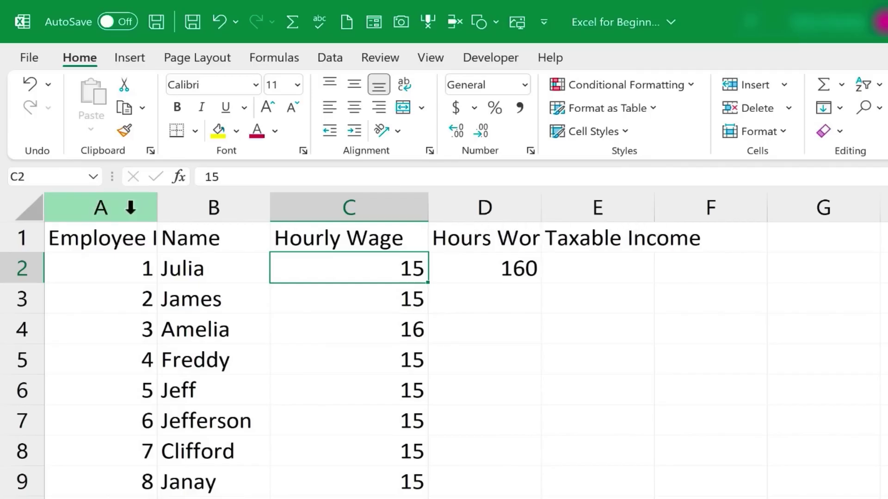
left_click_drag(120, 208, 615, 212)
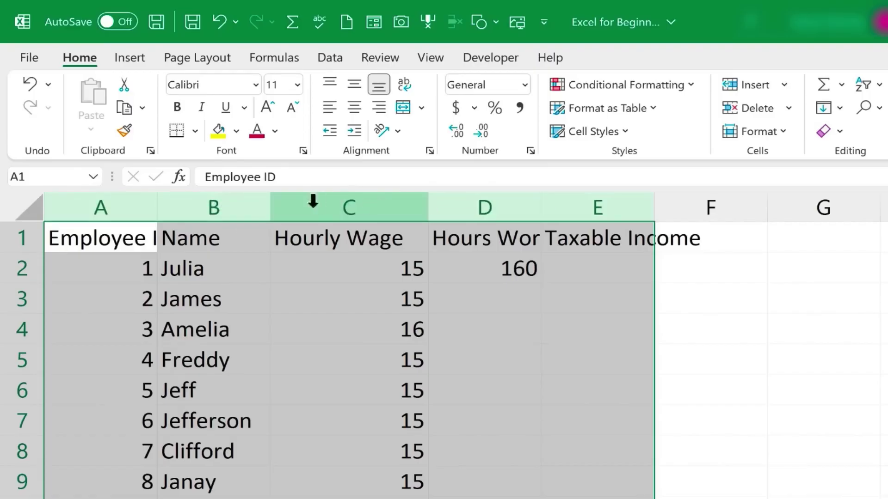
double_click(270, 208)
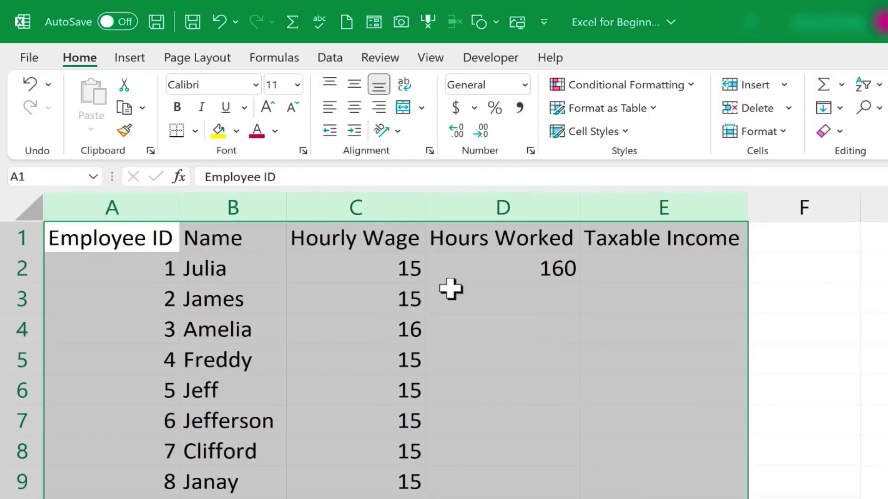
left_click(490, 309)
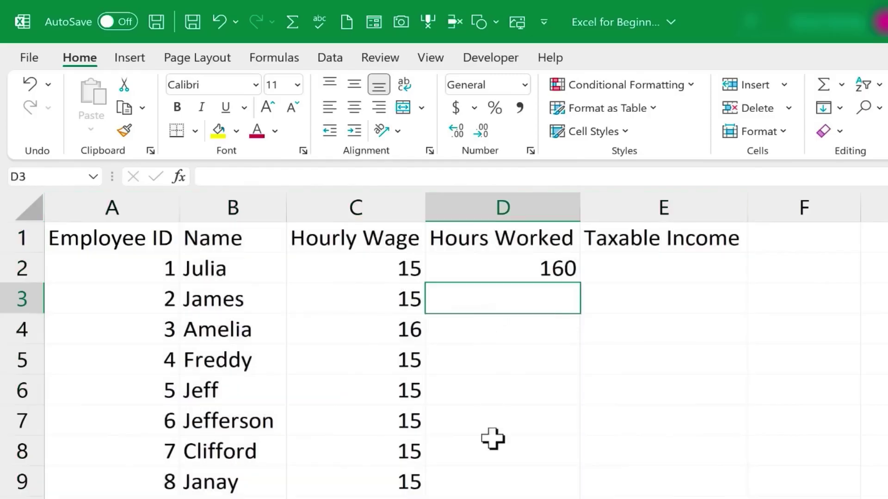
- Replace every 15 in the sheet with 15.5 using Find and Replace
left_click(404, 365)
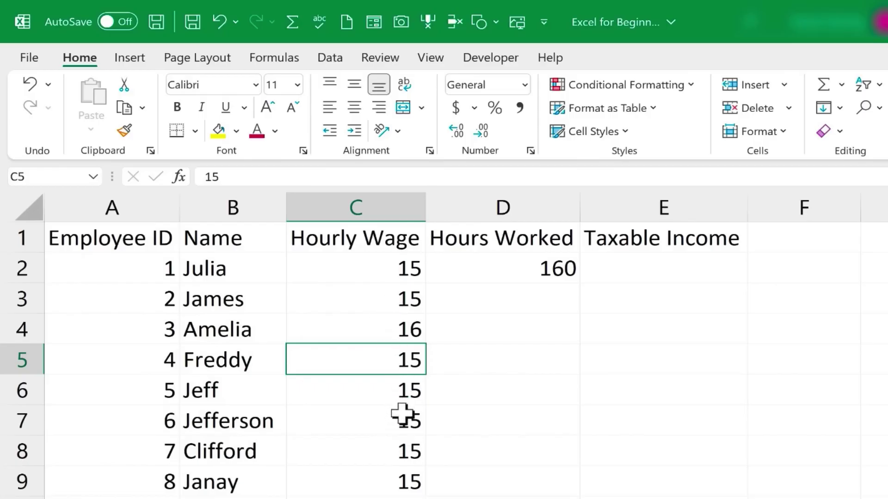
scroll(423, 361, "down", 4)
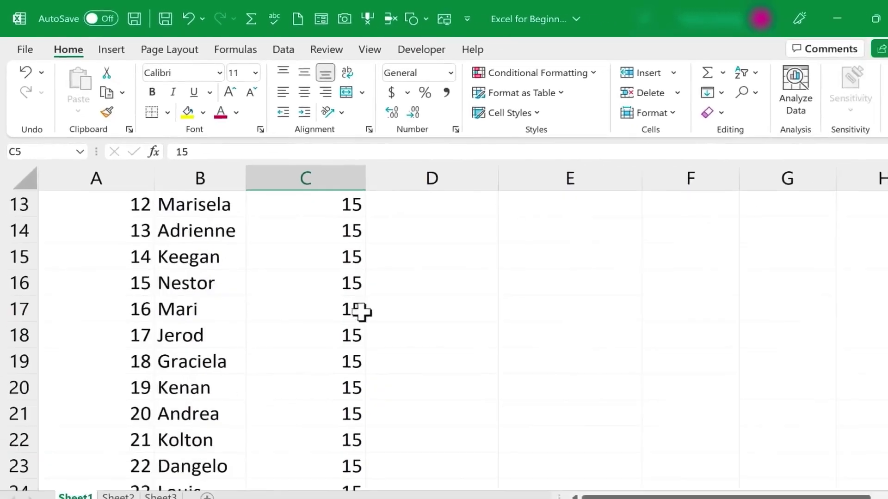
left_click(420, 363)
scroll(394, 277, "up", 4)
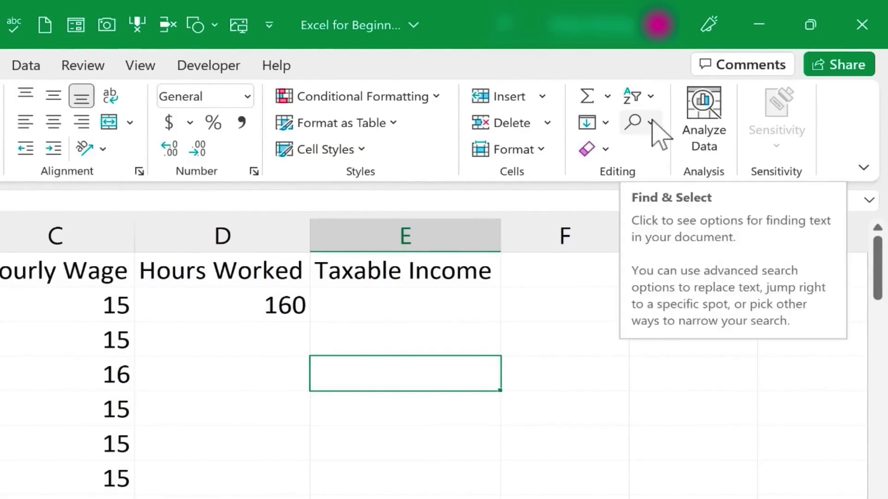
left_click(652, 121)
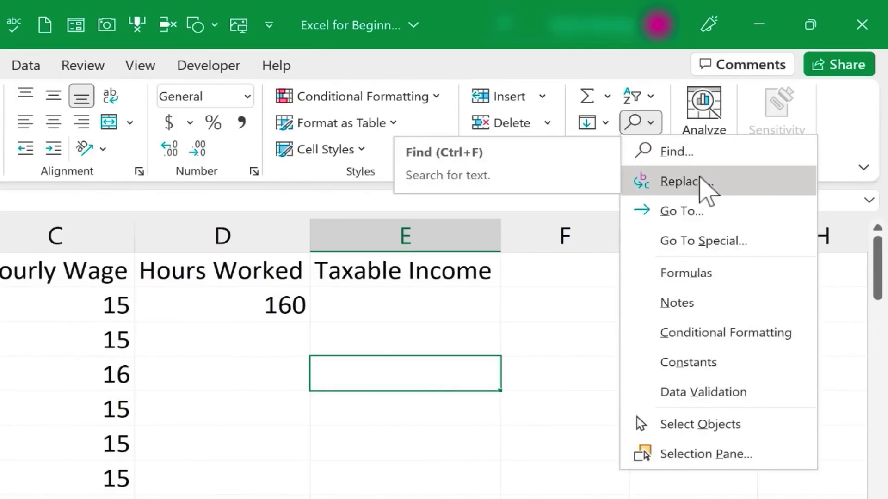
left_click(712, 188)
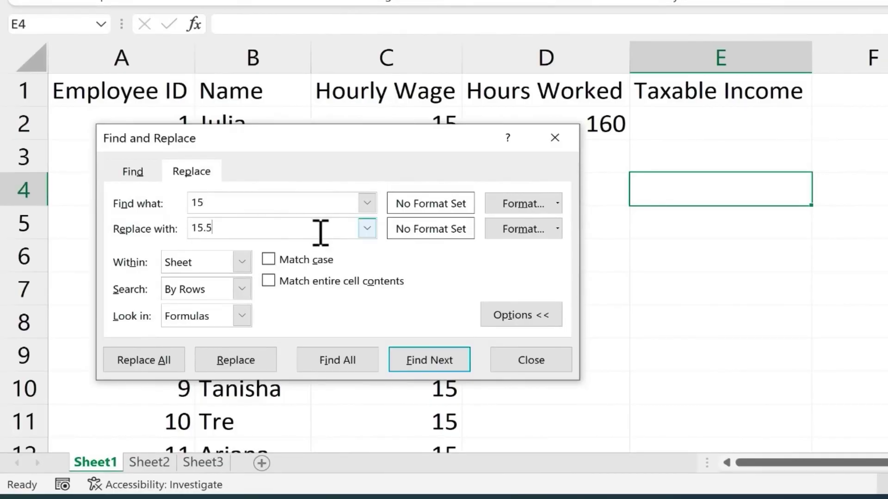
left_click(146, 363)
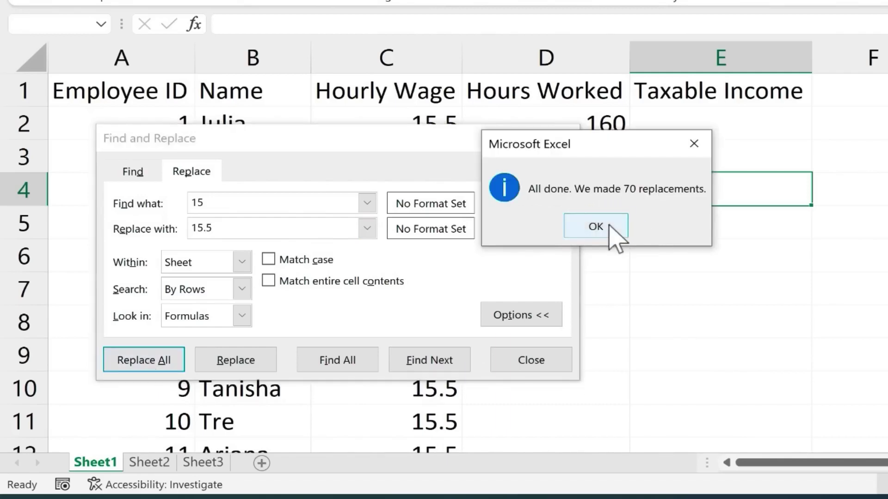
left_click(597, 227)
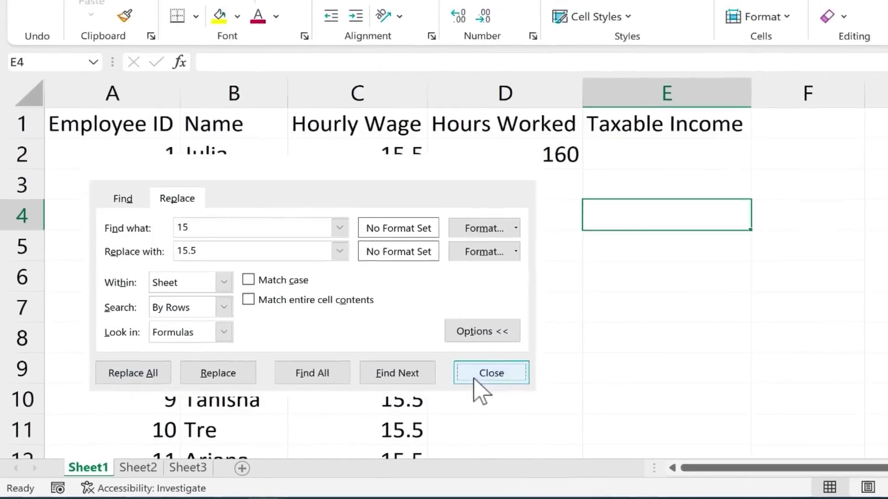
left_click(518, 362)
- Check the replaced values down the table and correct the employee ID in A16 to 15
scroll(347, 225, "down", 10)
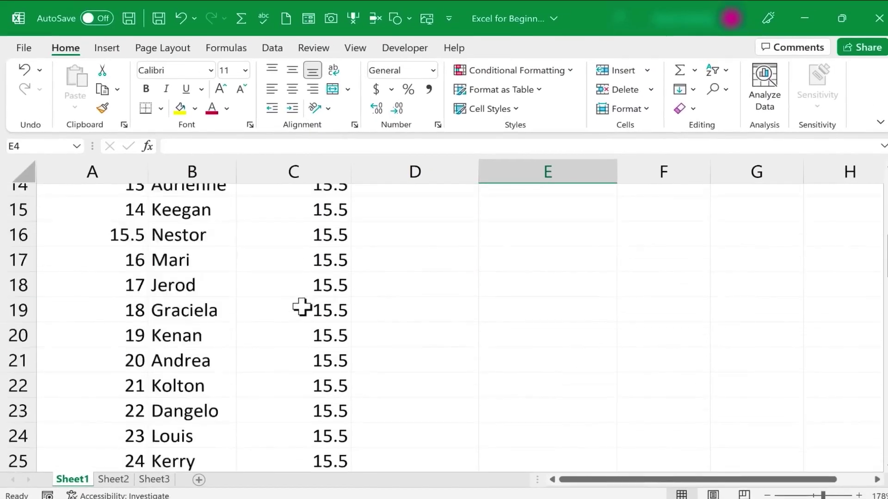
scroll(300, 308, "down", 3)
scroll(300, 308, "up", 8)
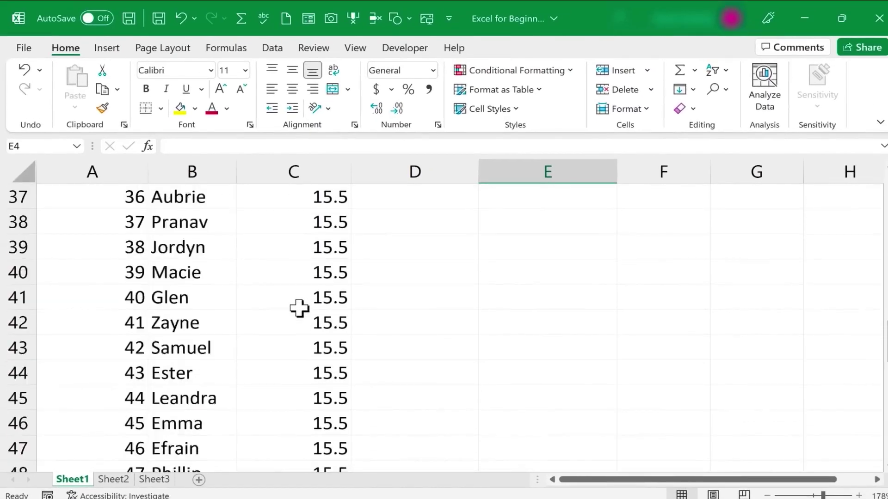
scroll(300, 309, "up", 2)
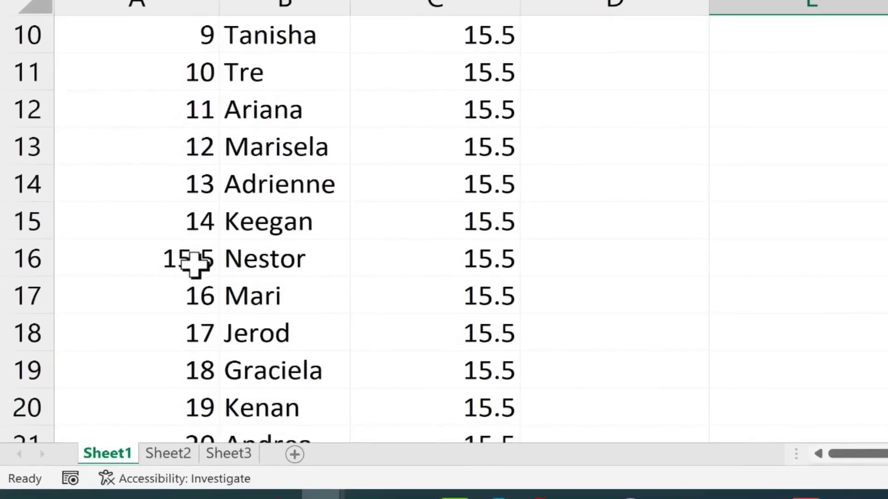
left_click(192, 264)
type("15")
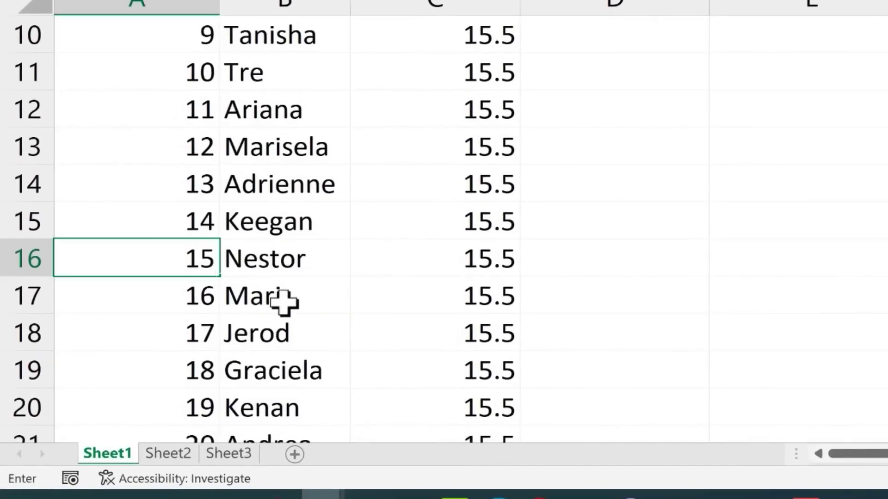
key("Return")
scroll(588, 300, "up", 3)
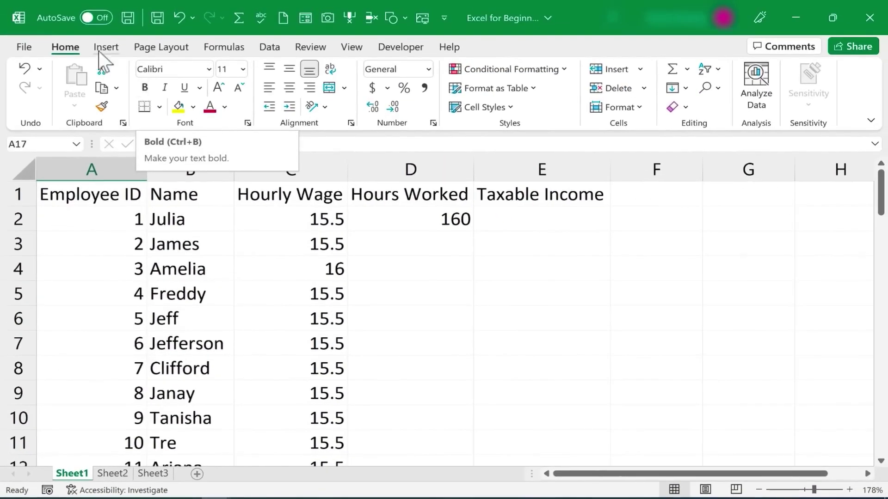
- View the Find and Replace settings and close them without replacing anything
left_click(718, 87)
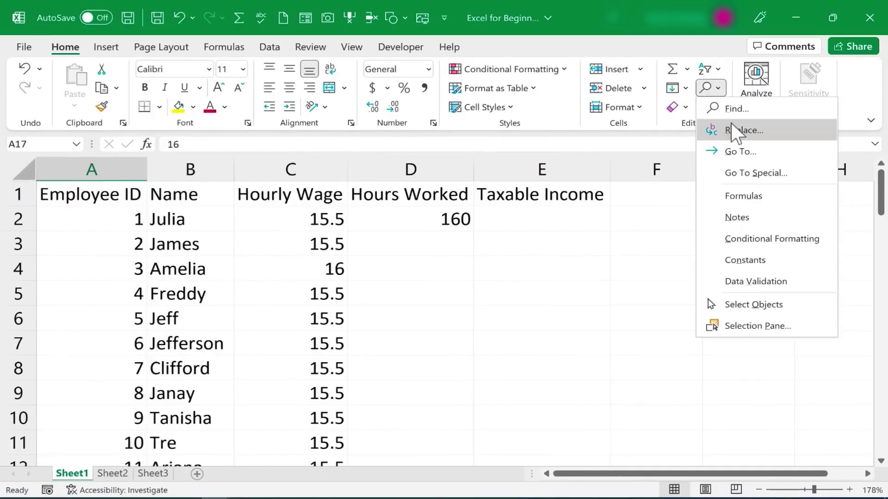
left_click(415, 342)
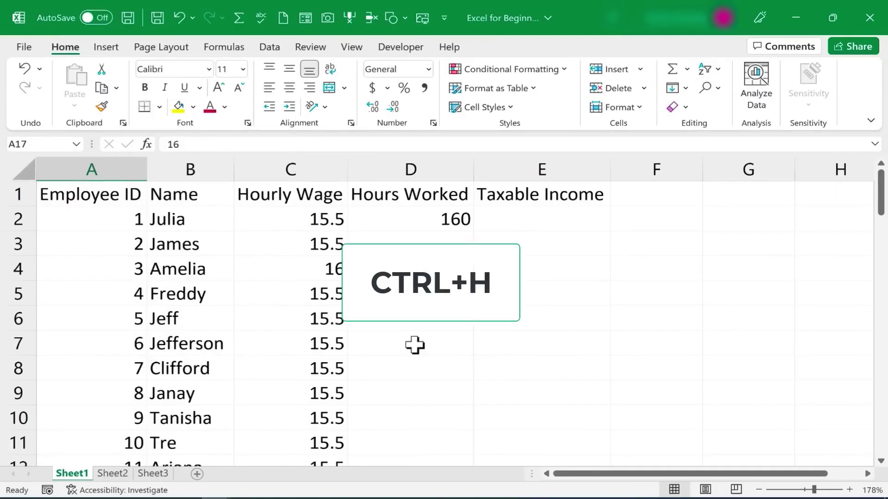
key("ctrl+h")
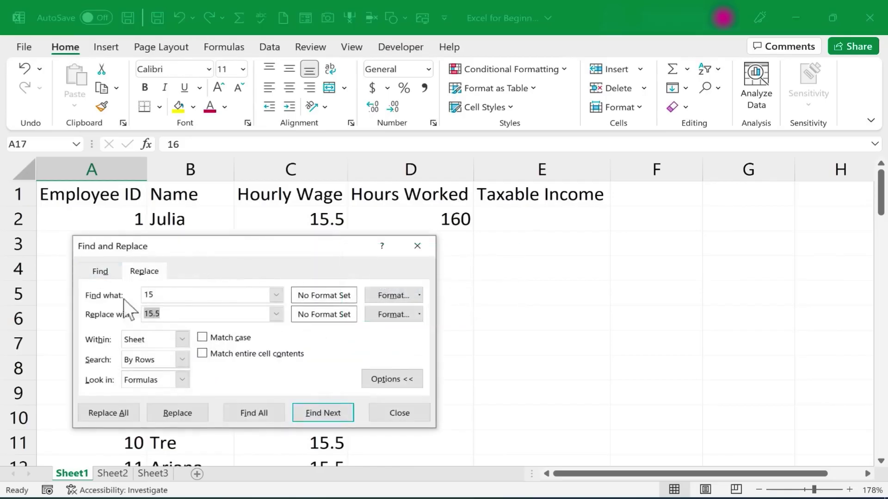
left_click(398, 412)
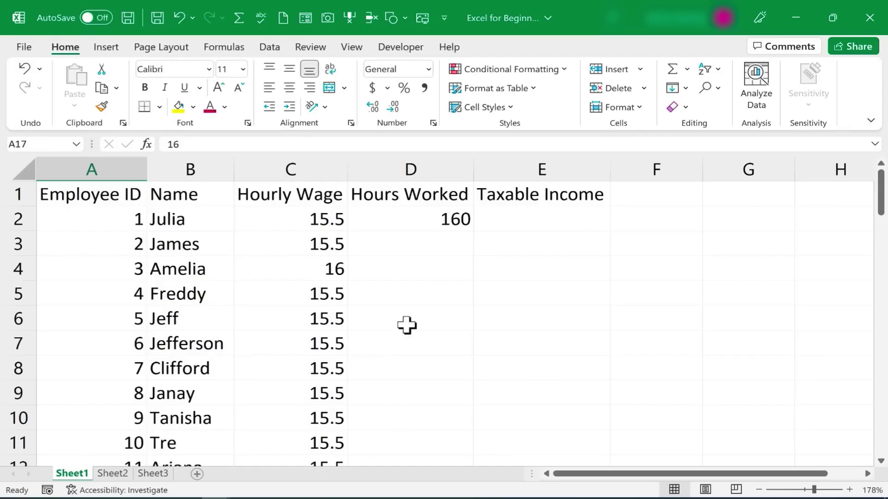
- Open the AutoCorrect options in the proofing settings and browse the list of existing replacements
left_click(23, 47)
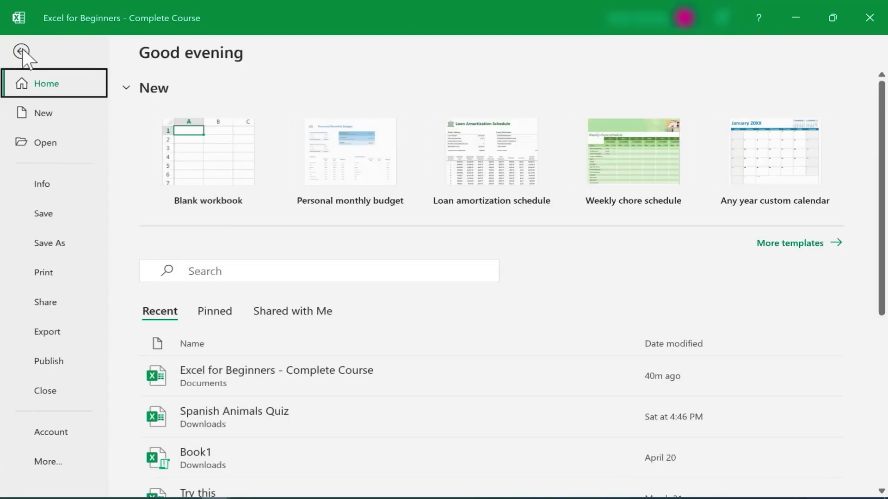
left_click(45, 463)
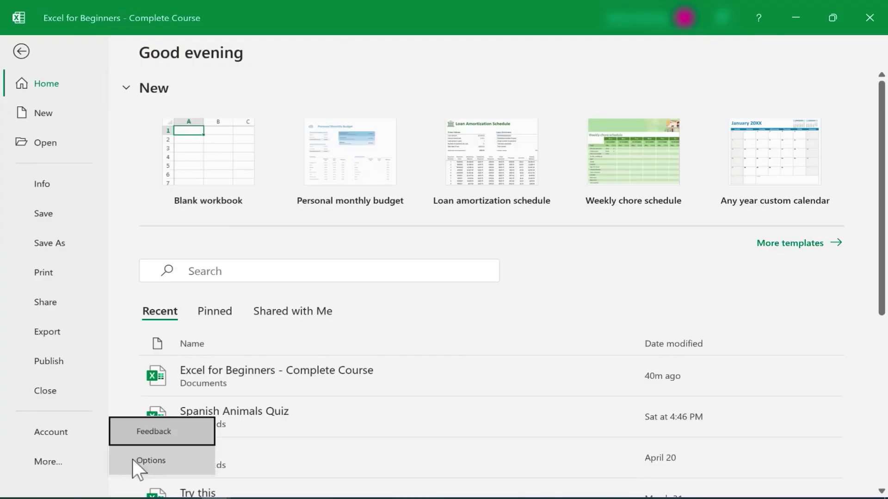
left_click(155, 460)
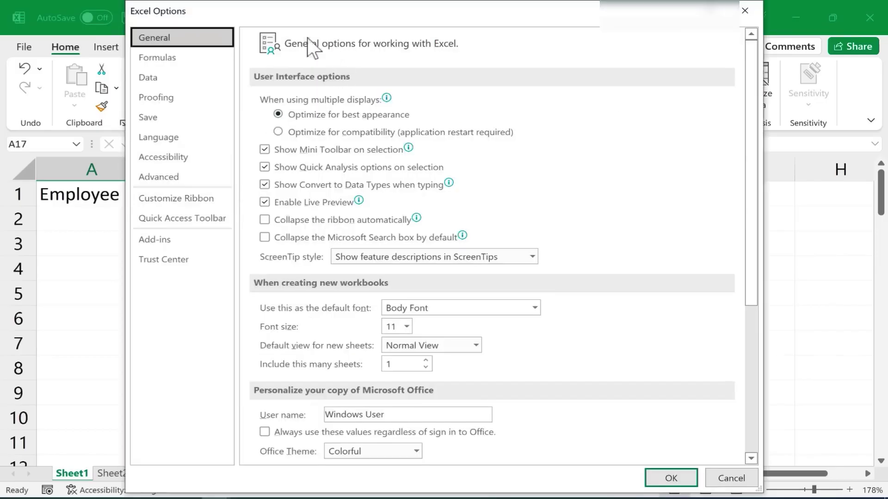
left_click(162, 94)
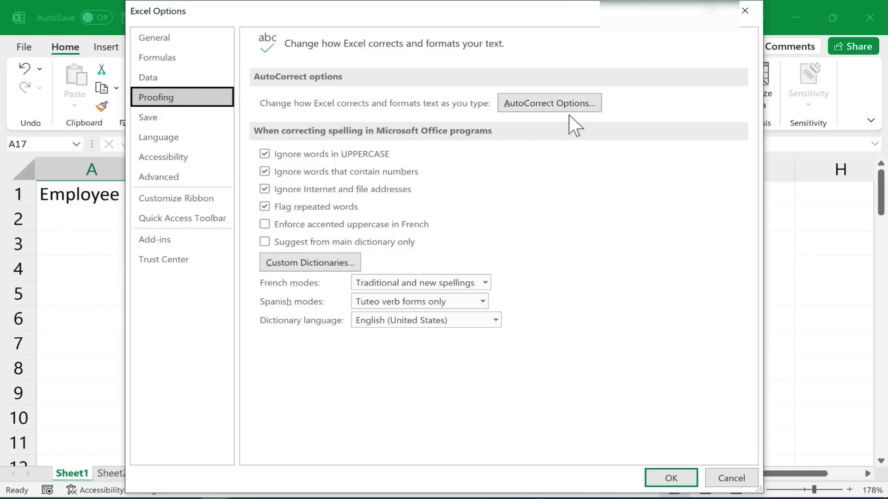
left_click(576, 105)
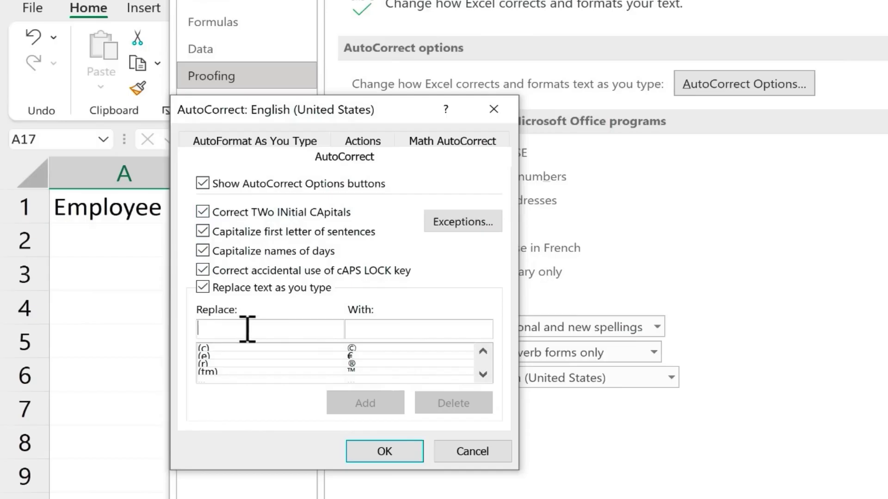
left_click(398, 328)
left_click(483, 375)
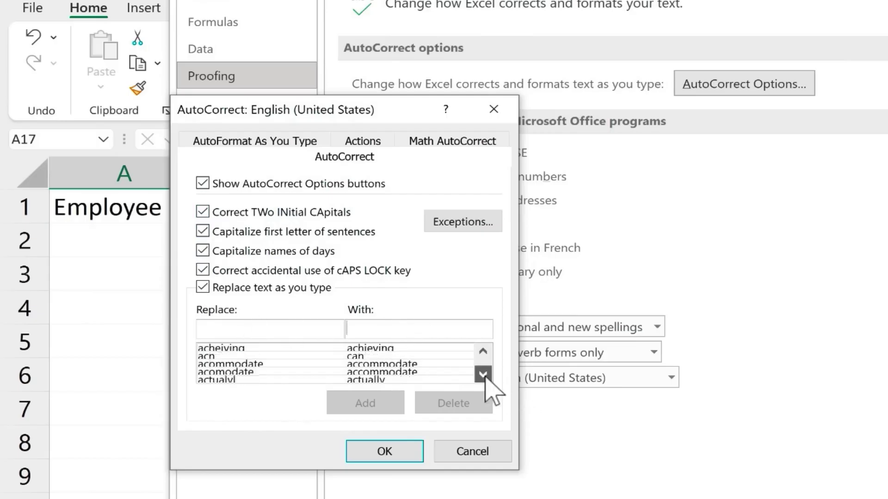
left_click(483, 375)
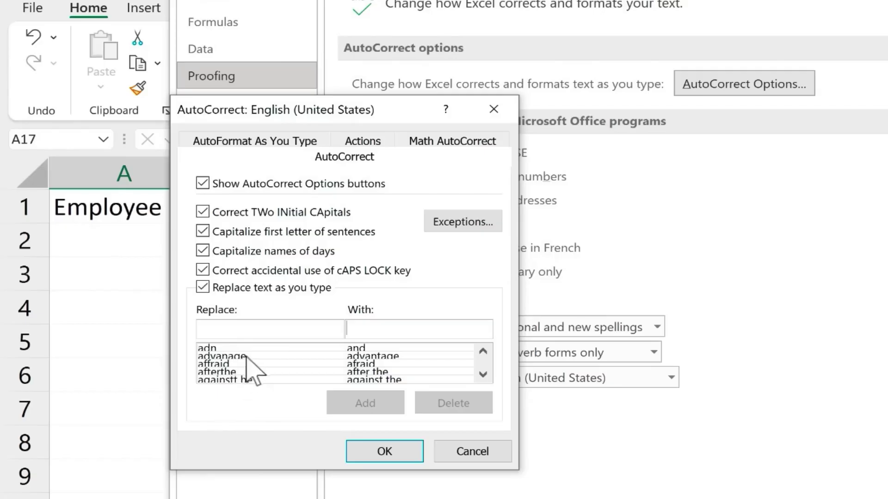
- Add an AutoCorrect entry that replaces t4tas with Technology for Teachers and Students, and save the options
left_click(307, 326)
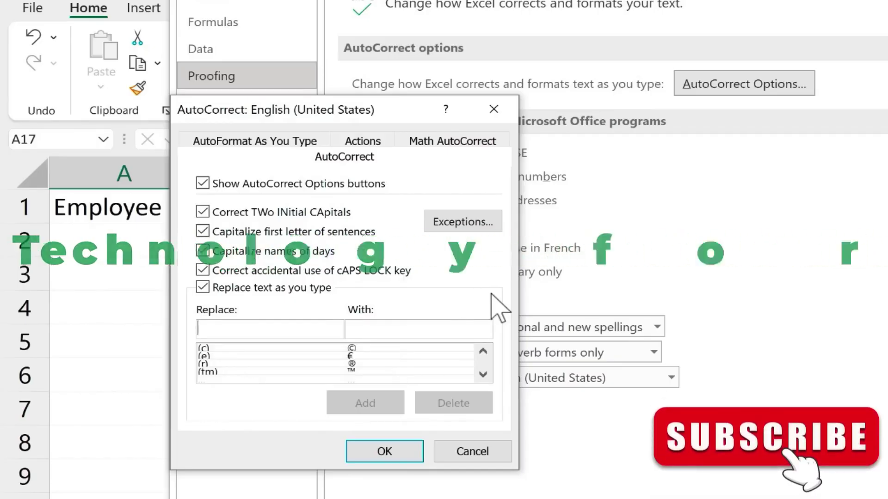
type("t4tas")
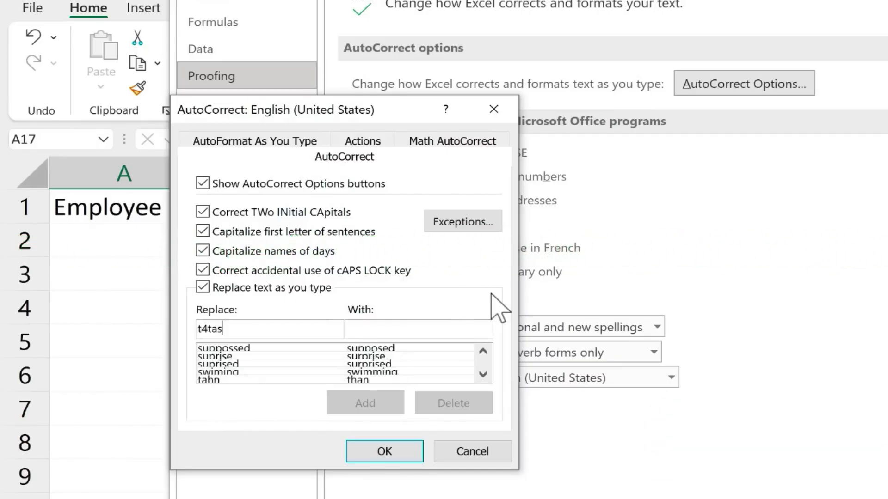
key("Tab")
type("Te")
type("chnology for Teachers and Students")
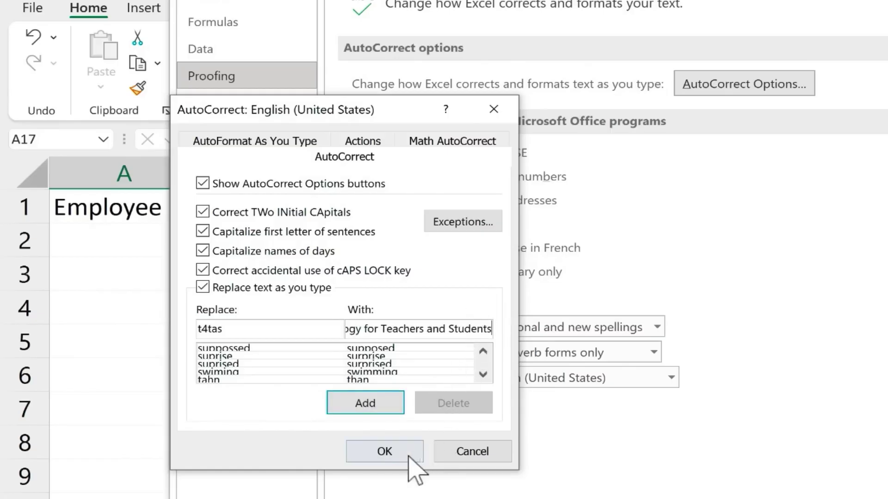
left_click(385, 408)
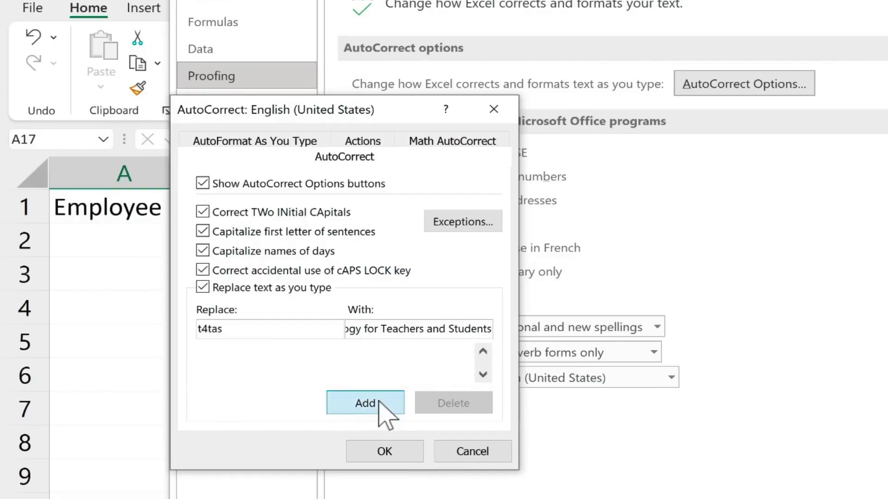
left_click(387, 456)
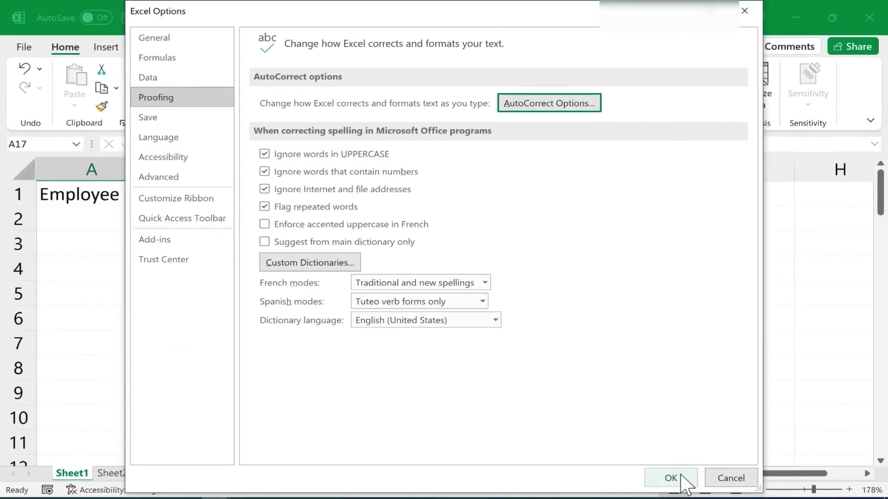
key("Return")
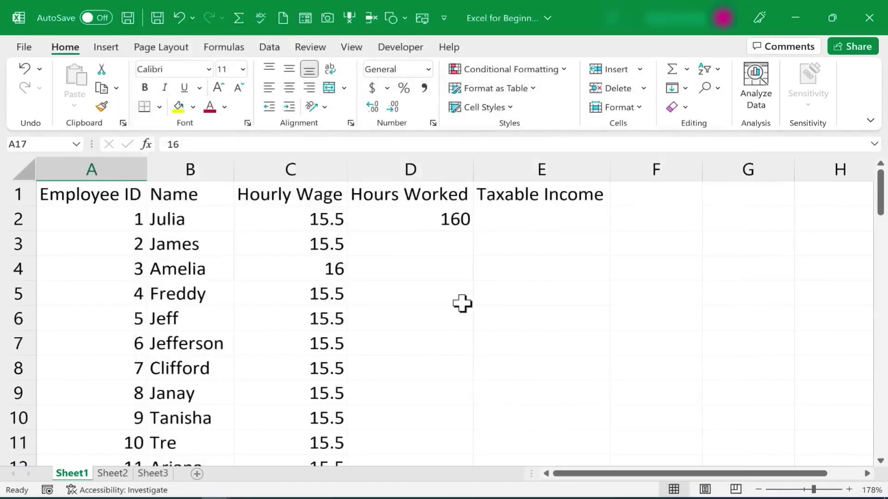
- Enter the abbreviation t4tas in cell E3 to test the AutoCorrect entry
left_click(514, 247)
type("t4tas")
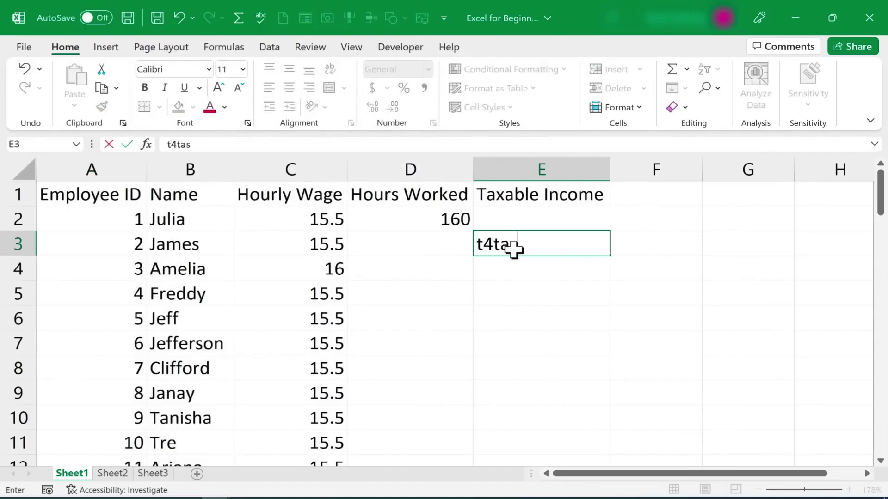
key("Return")
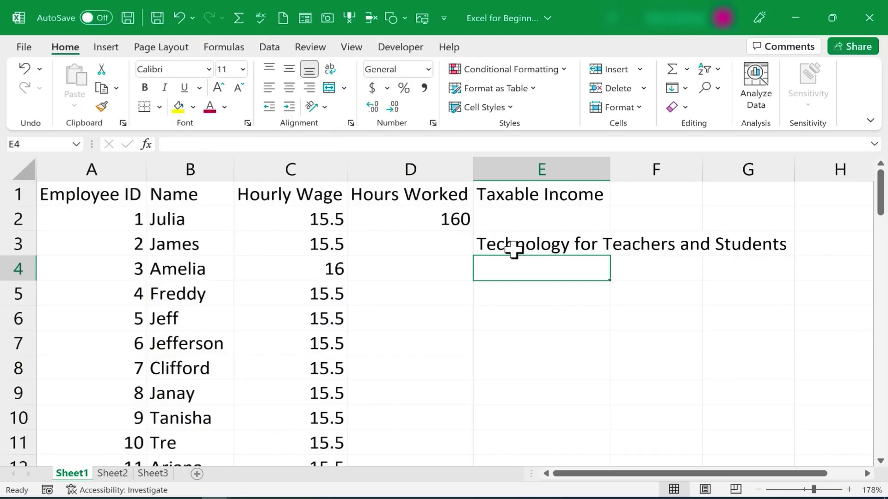
- Undo the AutoCorrect test entry in cell E3 and look through the employees' hourly wage and hours worked data
key("ctrl+z")
left_click(627, 325)
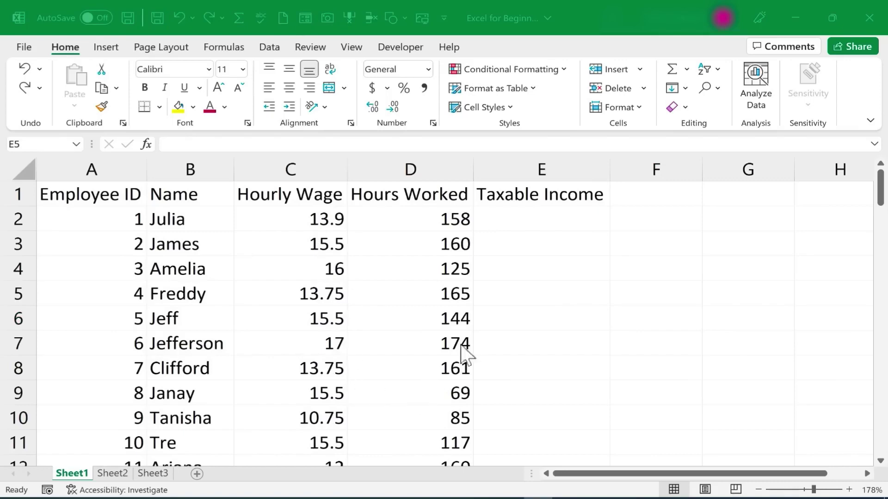
scroll(464, 290, "down", 1)
scroll(460, 298, "down", 5)
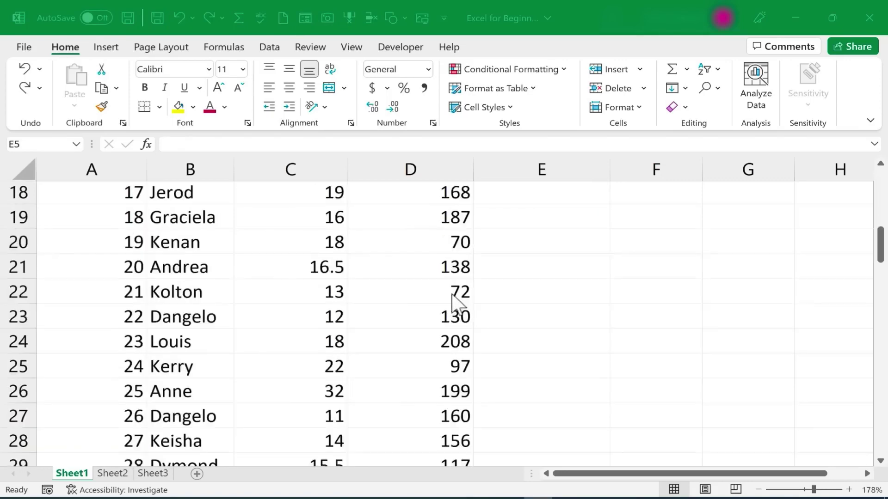
scroll(451, 305, "up", 6)
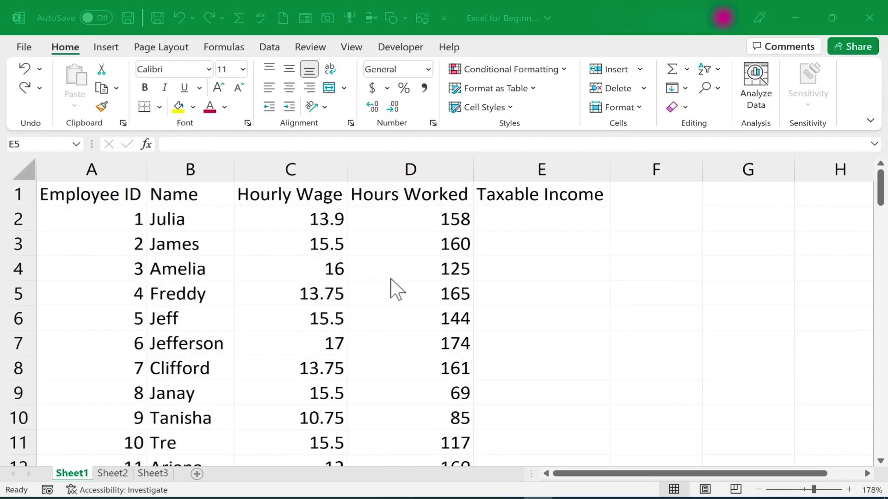
- Copy the hourly wage in cell C4 to cell E6 and undo the paste
left_click(311, 268)
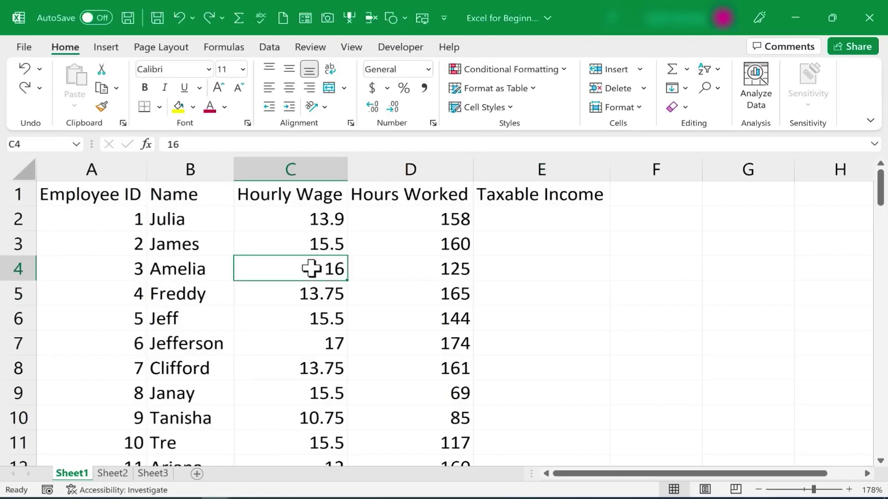
key("ctrl+c")
left_click(513, 324)
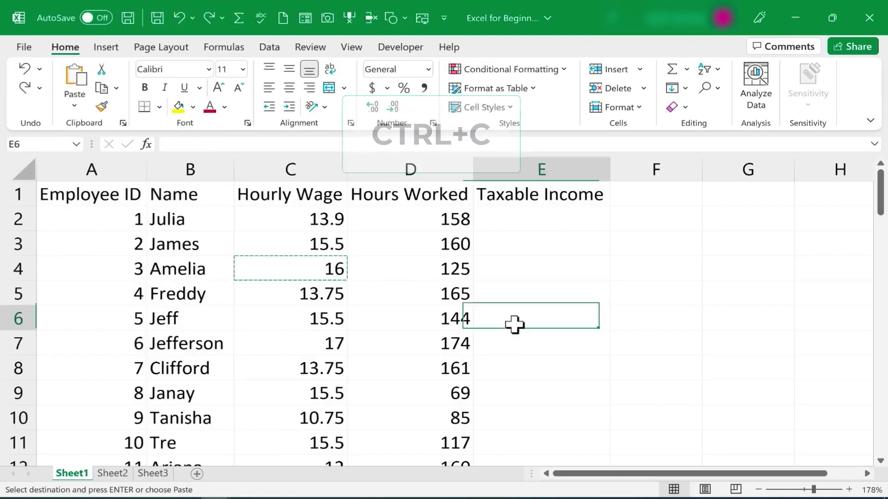
key("ctrl+v")
key("ctrl+z")
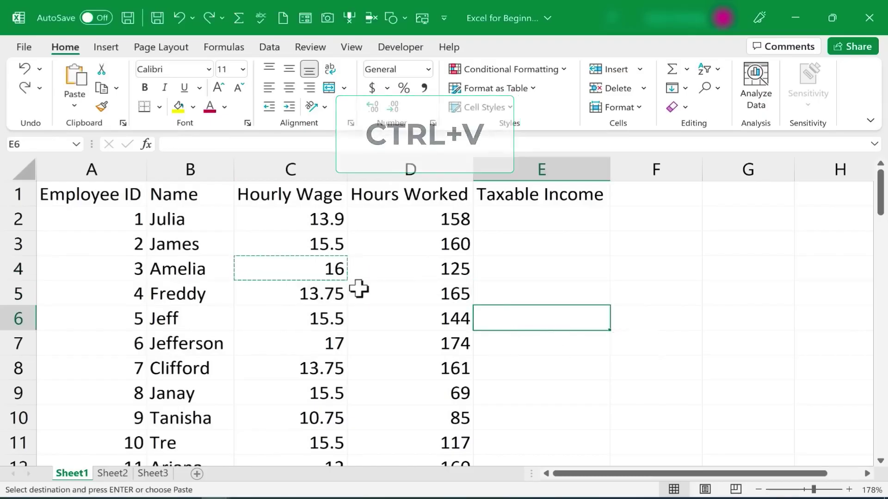
- Cut the hourly wage in cell C5, paste it into cell E7, and undo the move
left_click(330, 299)
key("ctrl+x")
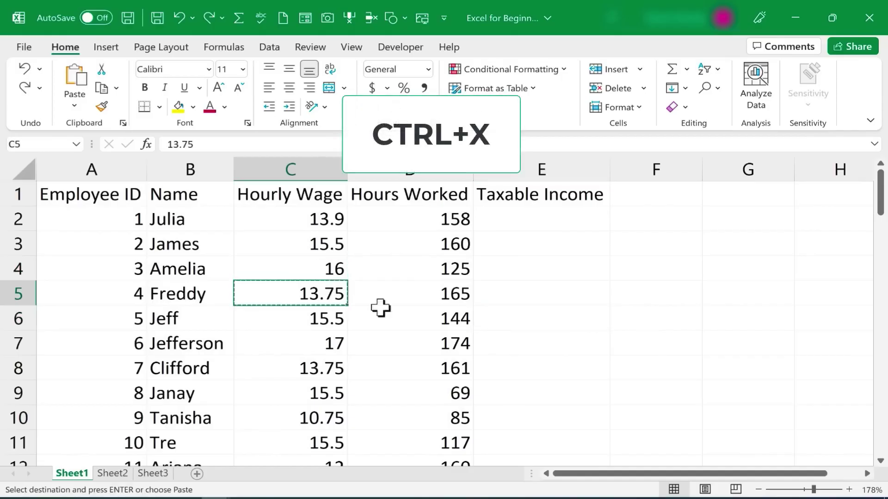
left_click(563, 339)
key("ctrl+v")
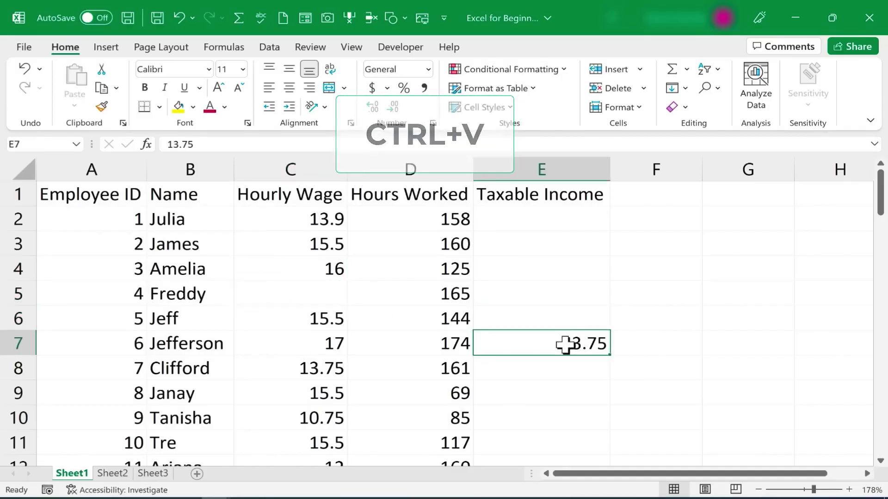
key("ctrl+z")
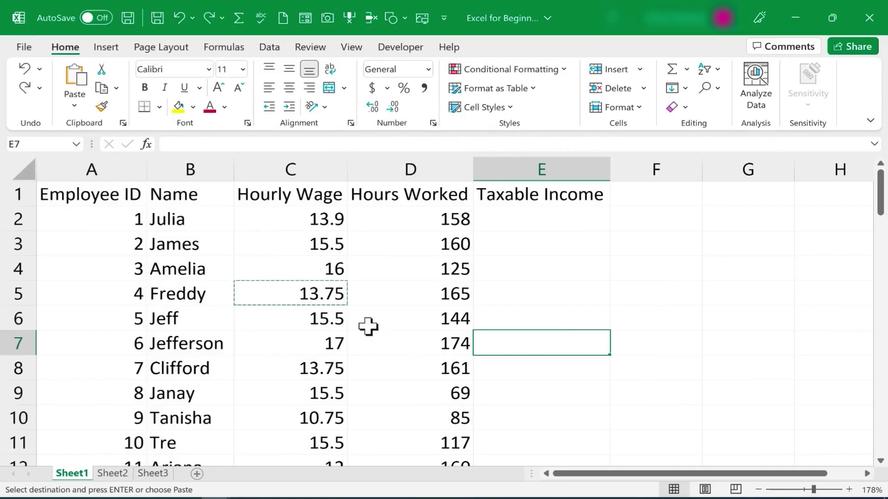
key("Escape")
left_click(553, 299)
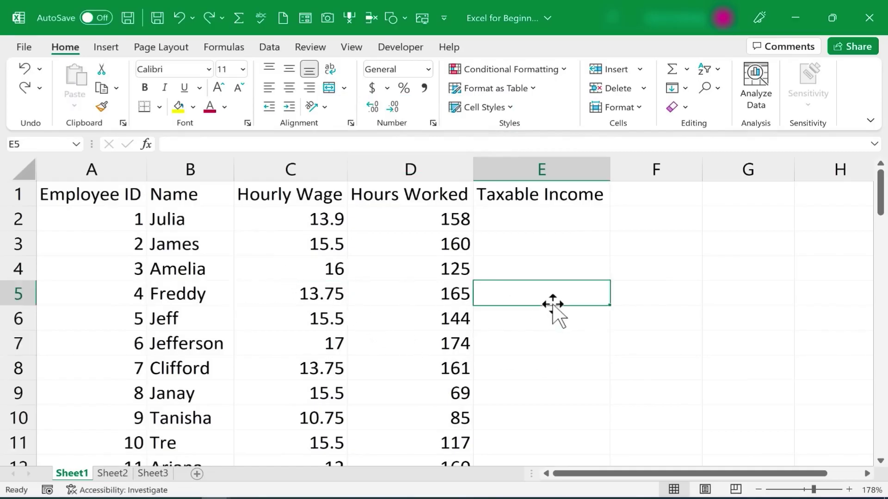
- Move the hourly wage from cell C3 directly to cell F3 and undo the move
left_click(310, 244)
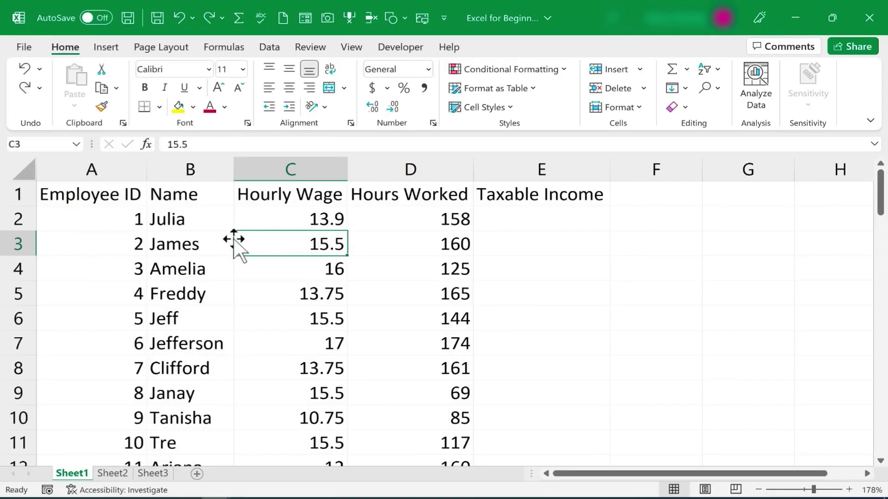
left_click_drag(234, 239, 668, 245)
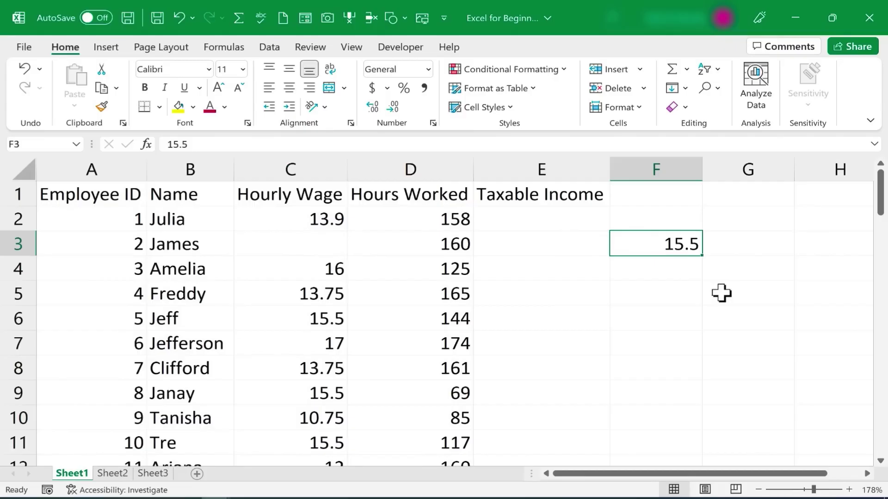
key("ctrl+z")
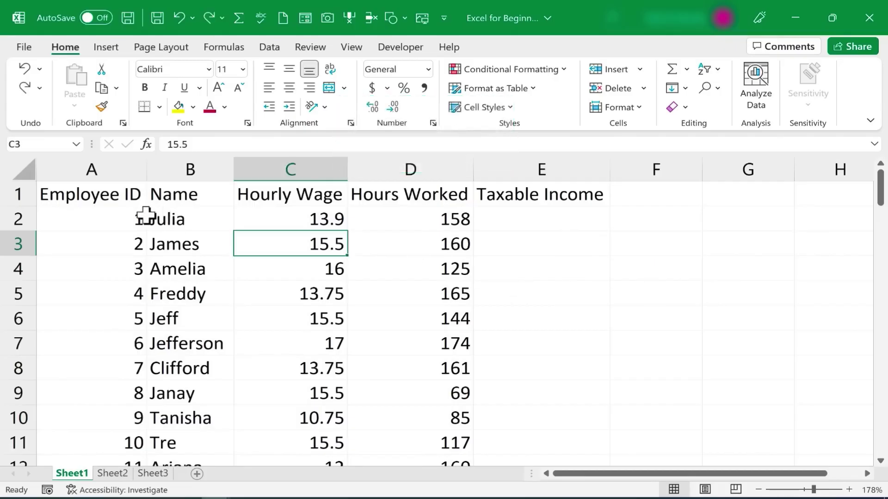
- Move the block of employee data in A2:D9 to columns N through Q, starting at N2, and undo the move
left_click_drag(133, 216, 467, 388)
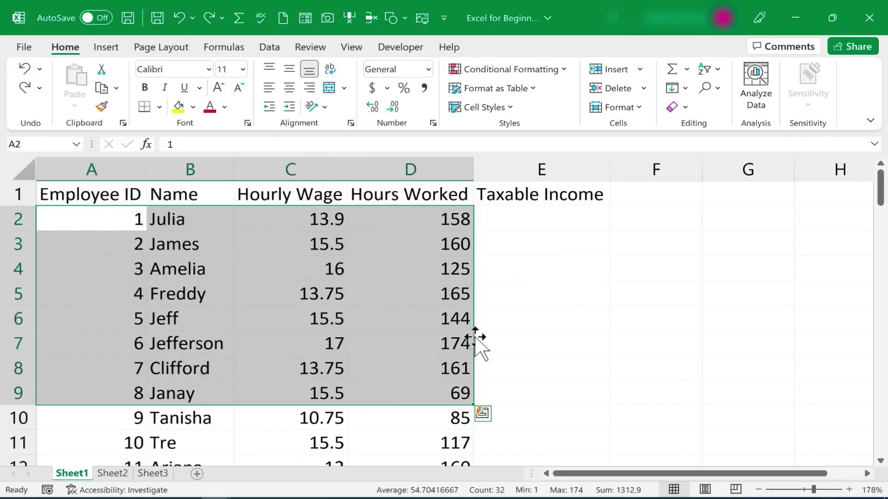
left_click_drag(475, 335, 506, 330)
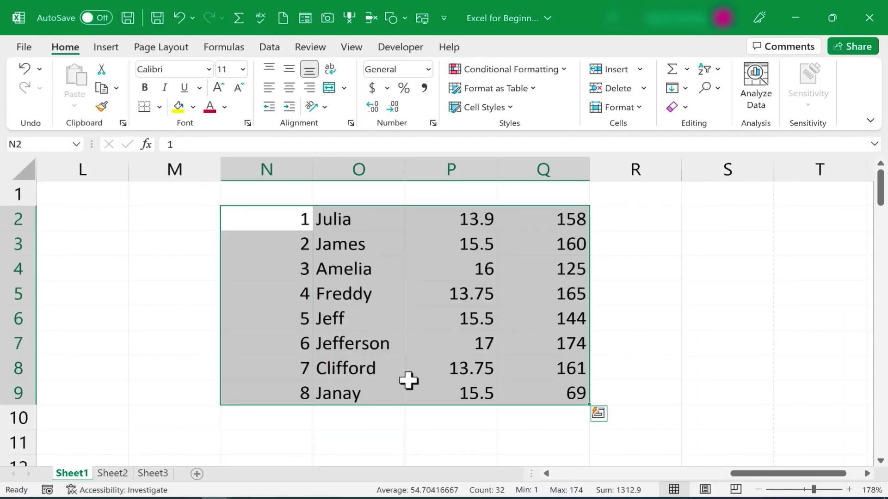
left_click_drag(786, 474, 328, 462)
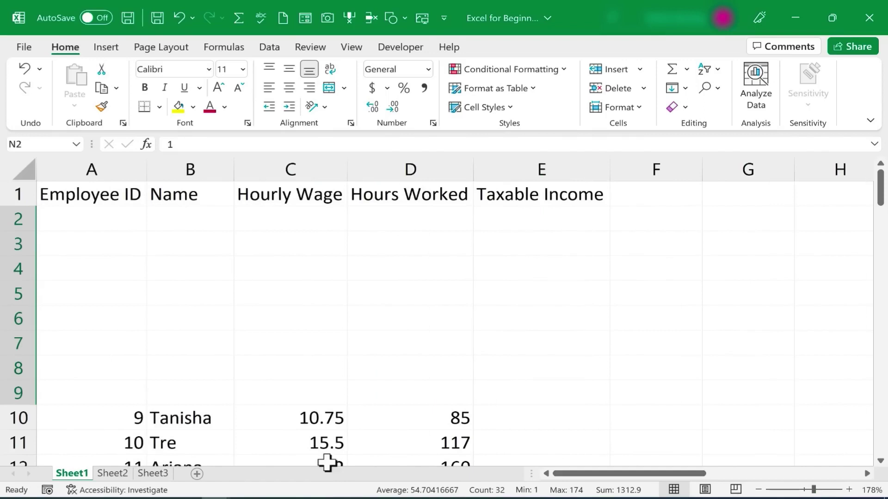
key("ctrl+z")
left_click(625, 378)
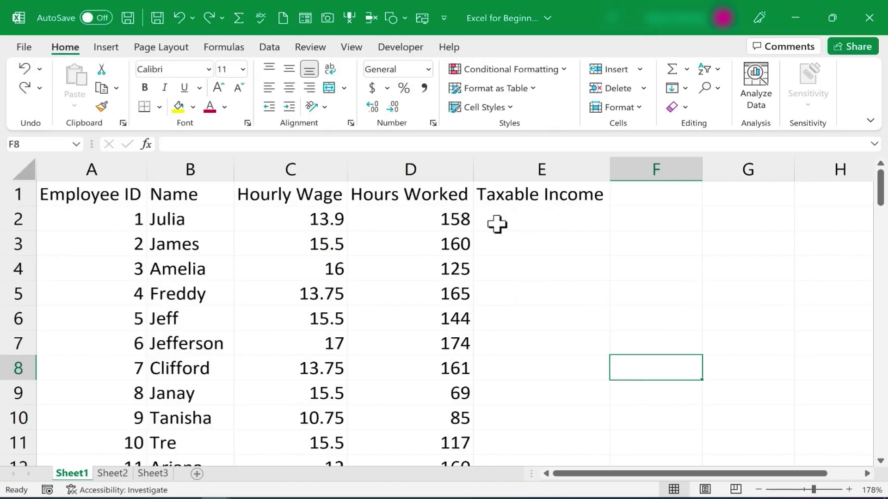
- Review the hourly wage in C2, the hours worked in D2 and the taxable income cell E2
left_click(319, 224)
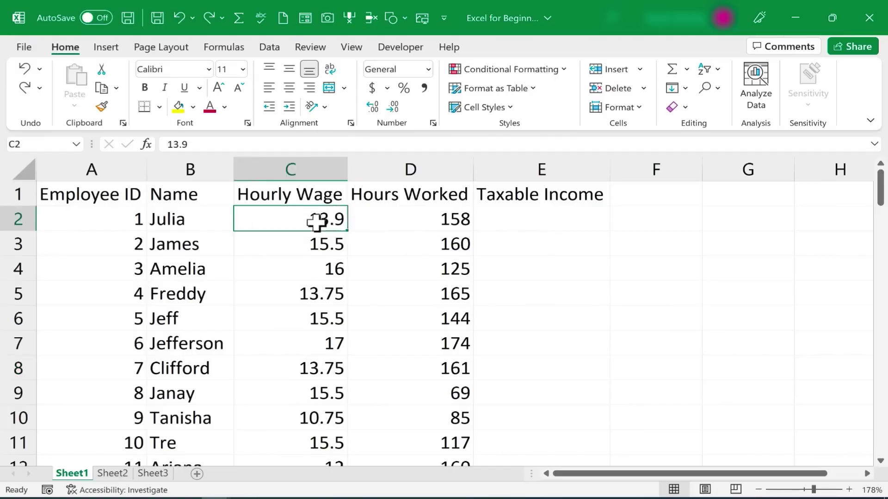
left_click(434, 225)
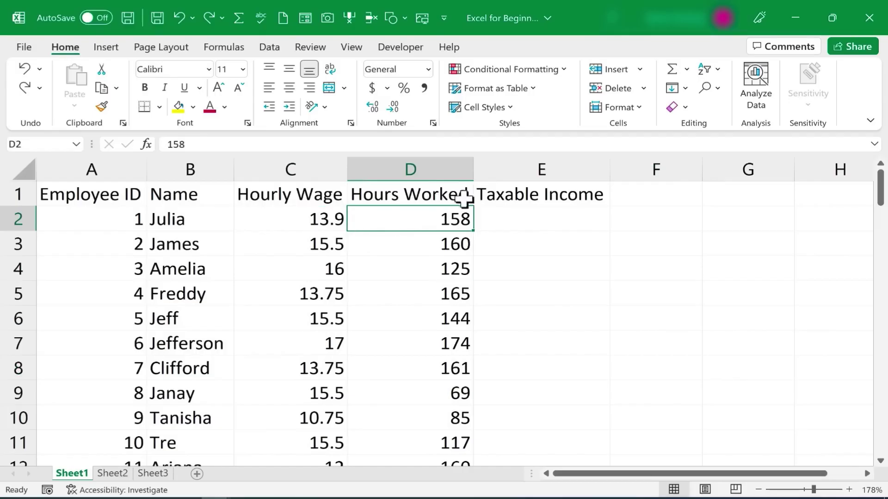
left_click(532, 214)
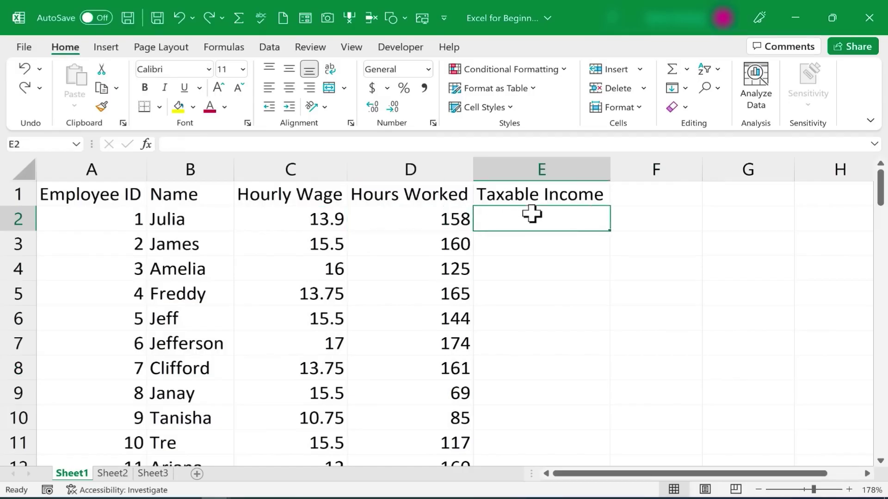
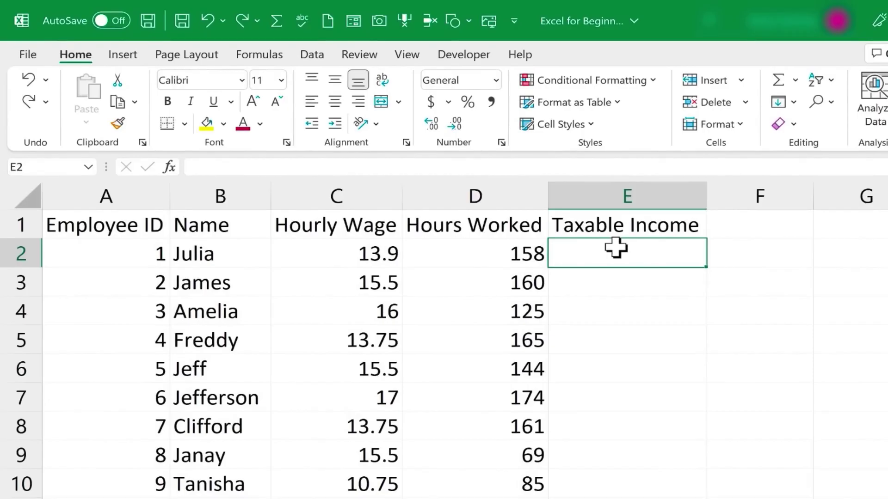
type("=")
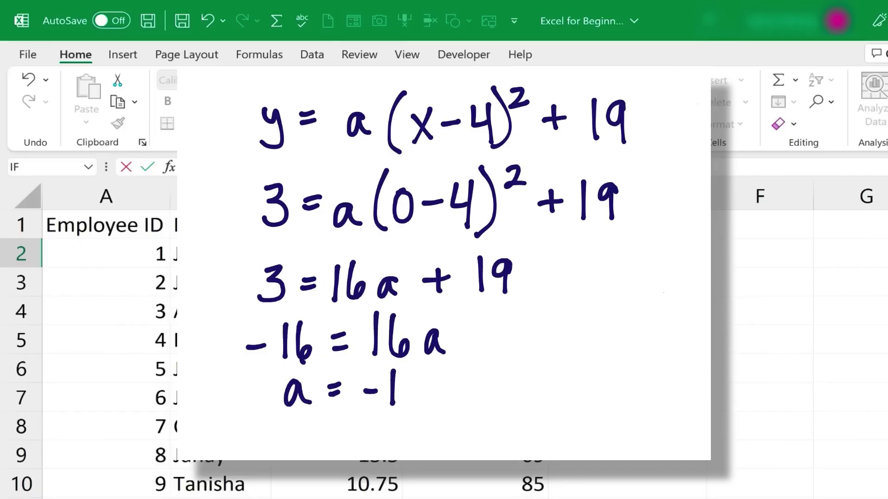
key("Escape")
double_click(628, 291)
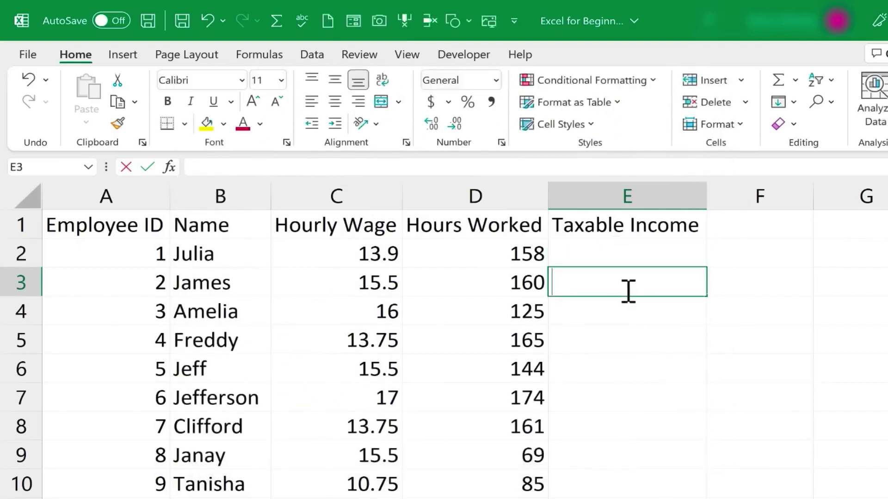
- Calculate the first employee's taxable income in cell E2 with the formula =13.9*158
left_click(590, 253)
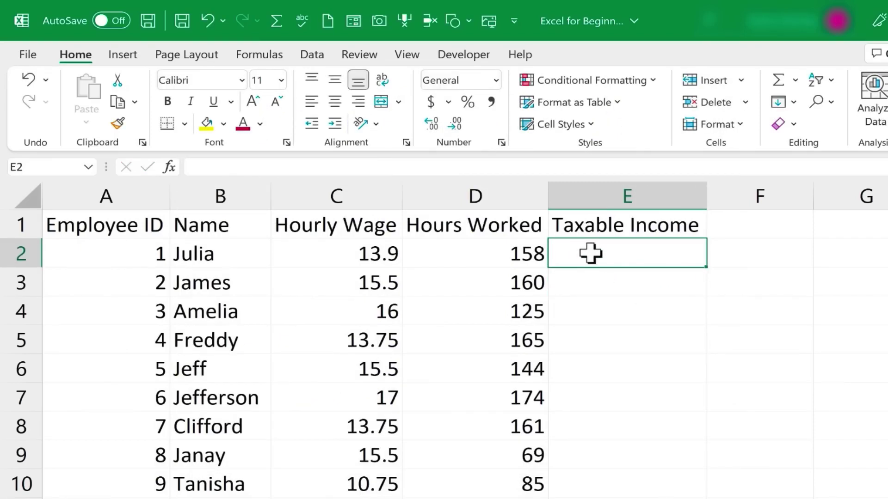
type("=")
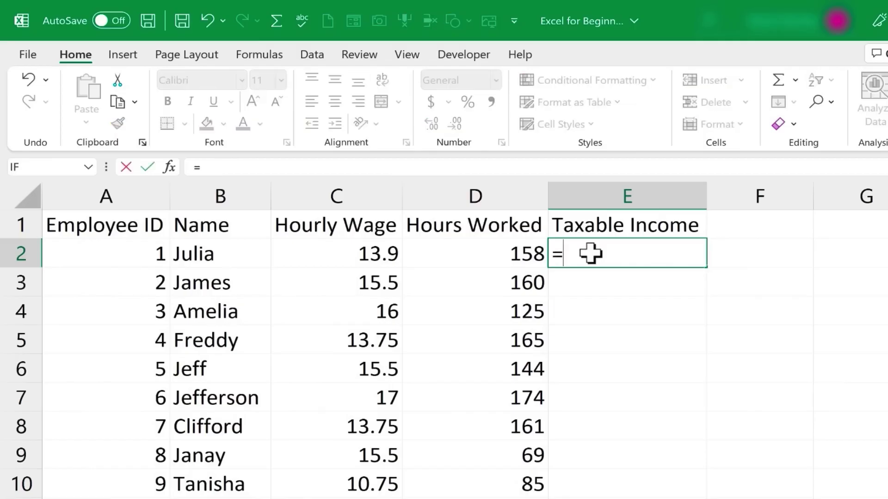
type("13.9")
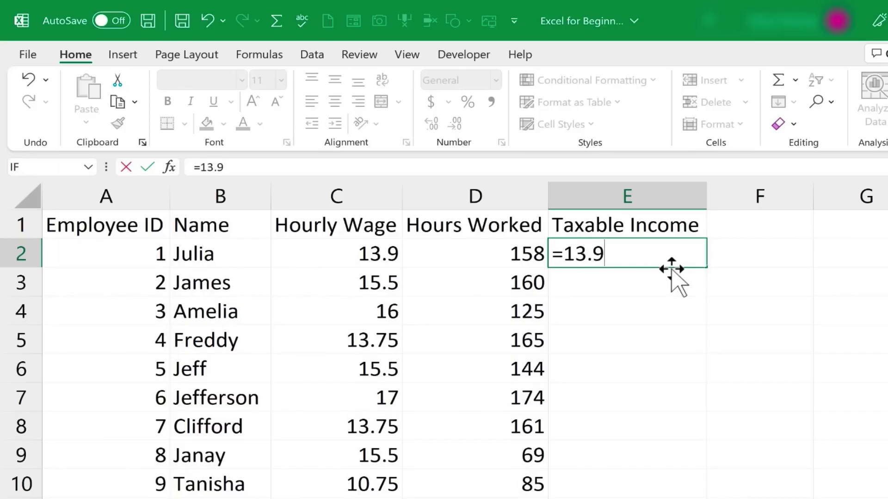
type("*158")
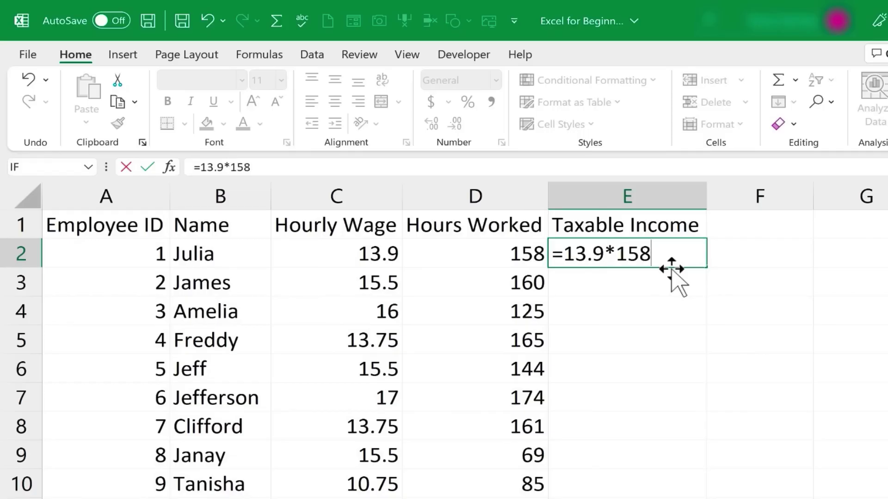
key("Return")
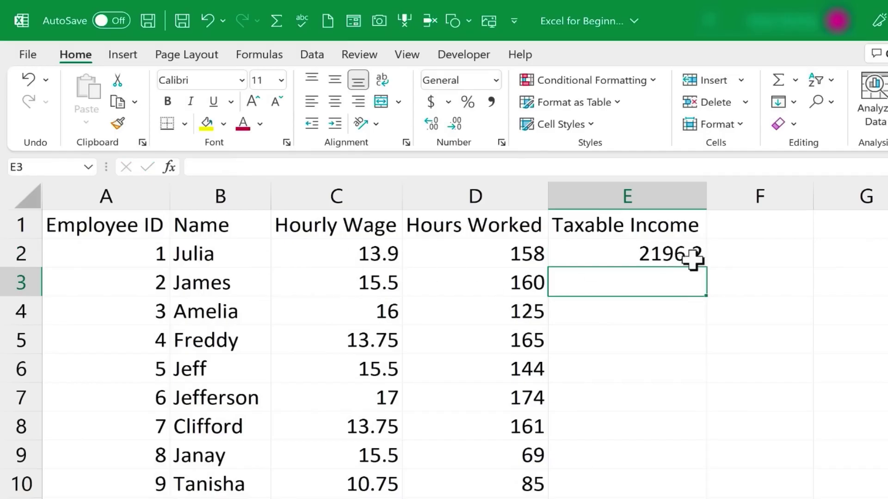
- Open the formula in cell E2 for editing and delete it completely, leaving the cell empty
left_click(693, 259)
double_click(693, 259)
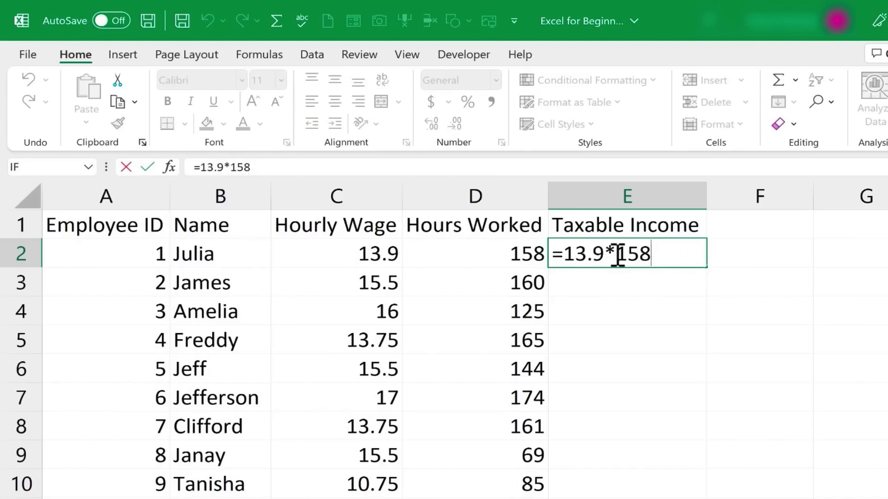
type("/")
key("BackSpace")
key("BackSpace")
key("BackSpace")
key("BackSpace")
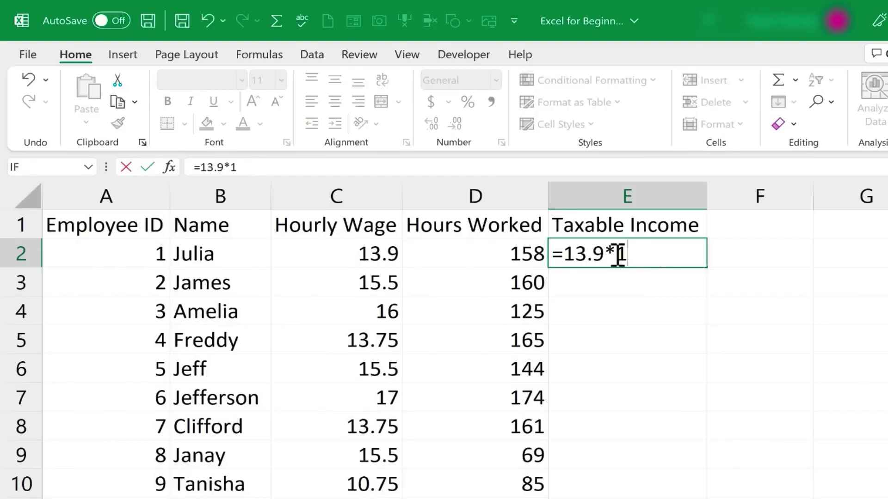
key("BackSpace")
key("BackSpace")
key("BackSpace")
key("BackSpace")
key("BackSpace")
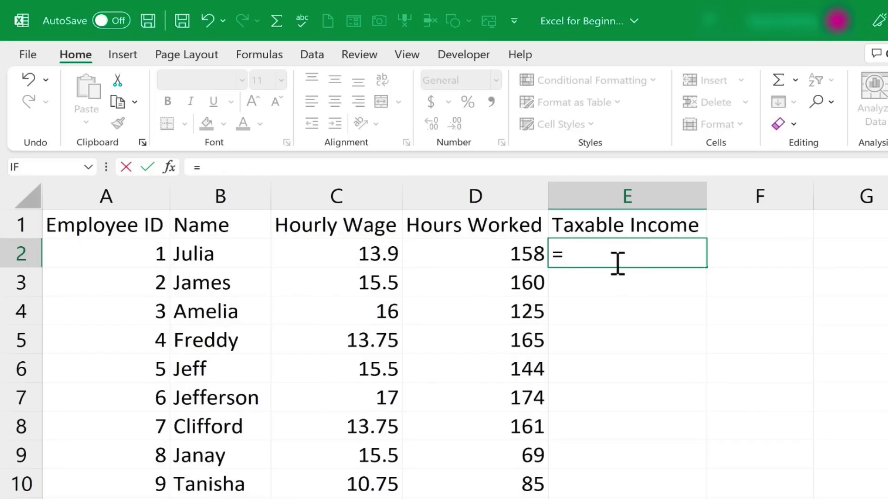
key("BackSpace")
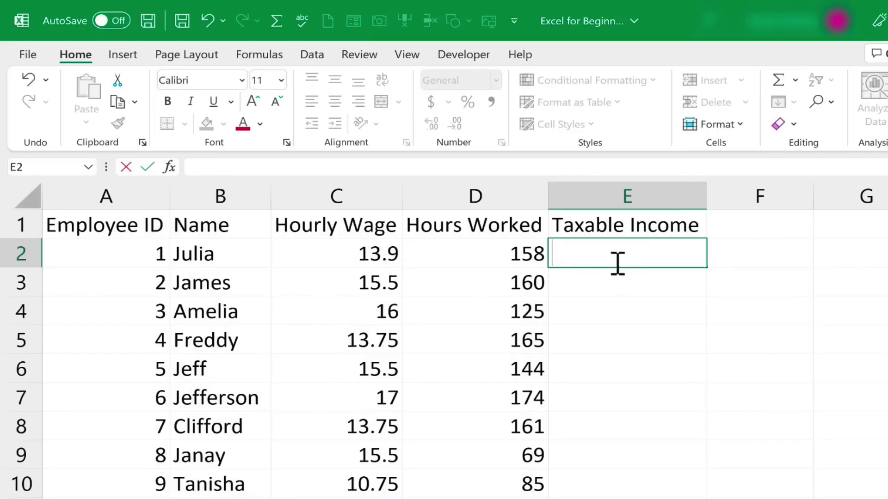
left_click(661, 300)
left_click(625, 248)
type("=")
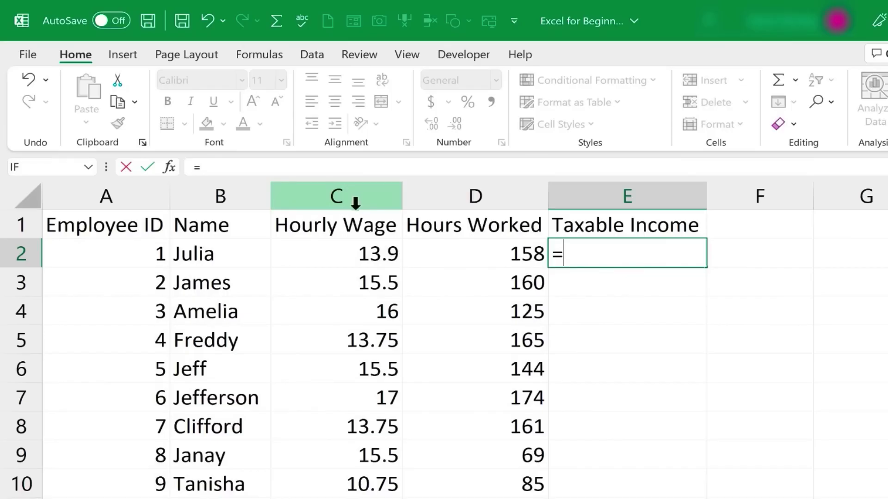
key("Escape")
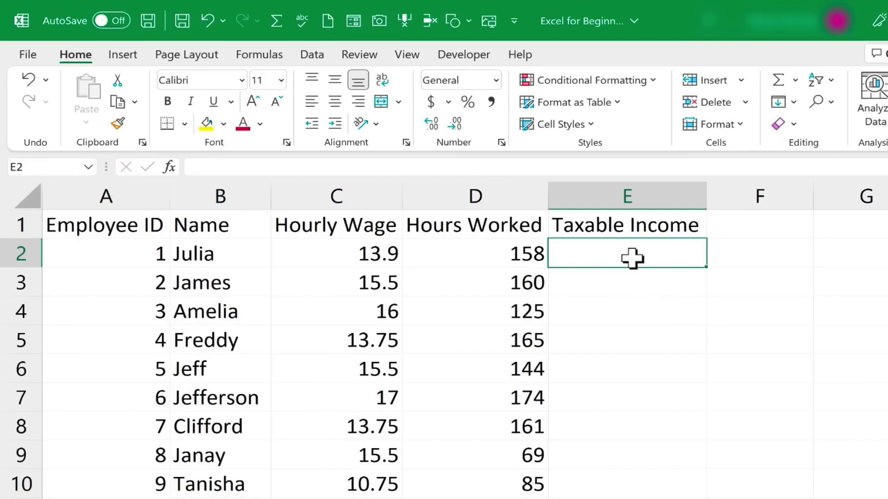
- Calculate the first employee's taxable income in E2 with the cell-reference formula =C2*D2, and check the stored formula
type("=")
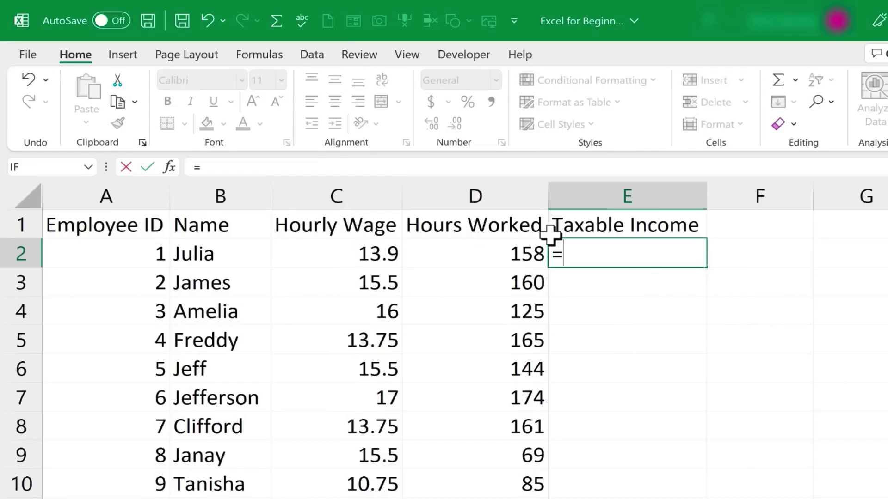
type("c2*")
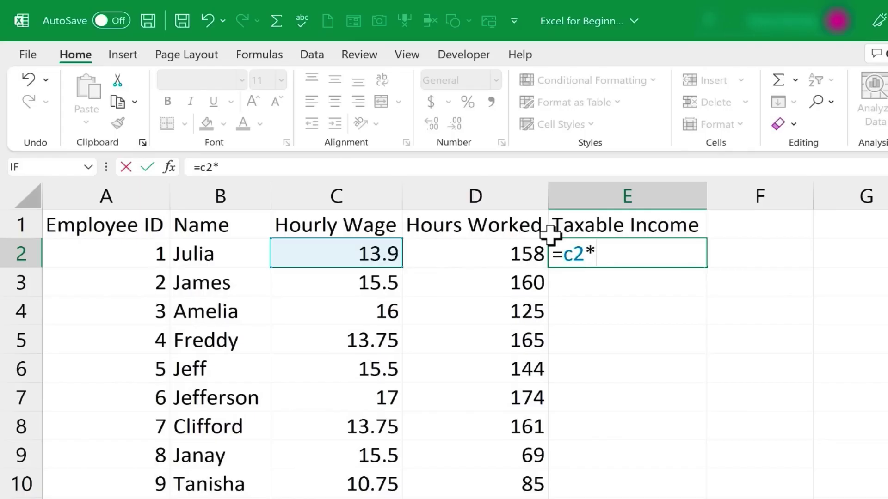
type("d2")
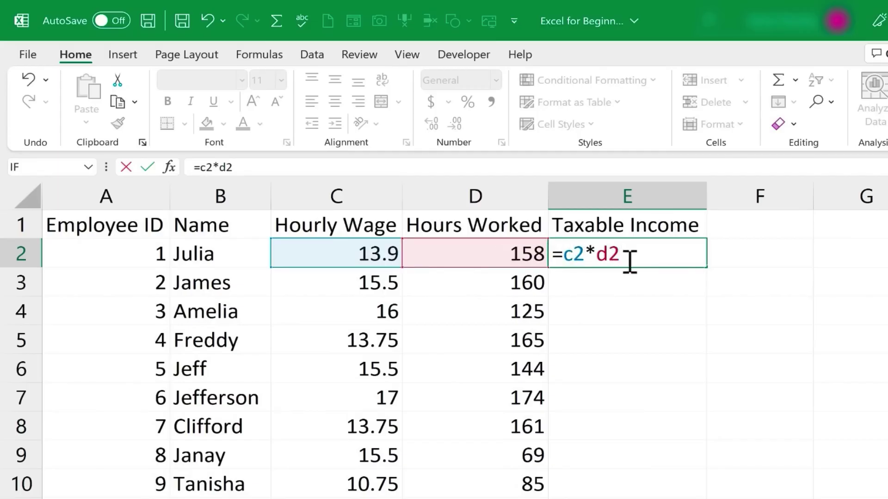
key("Return")
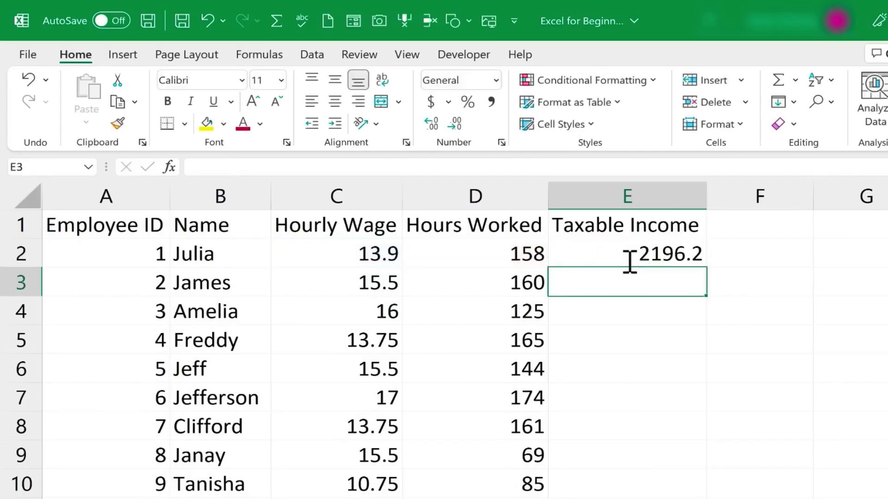
left_click(654, 252)
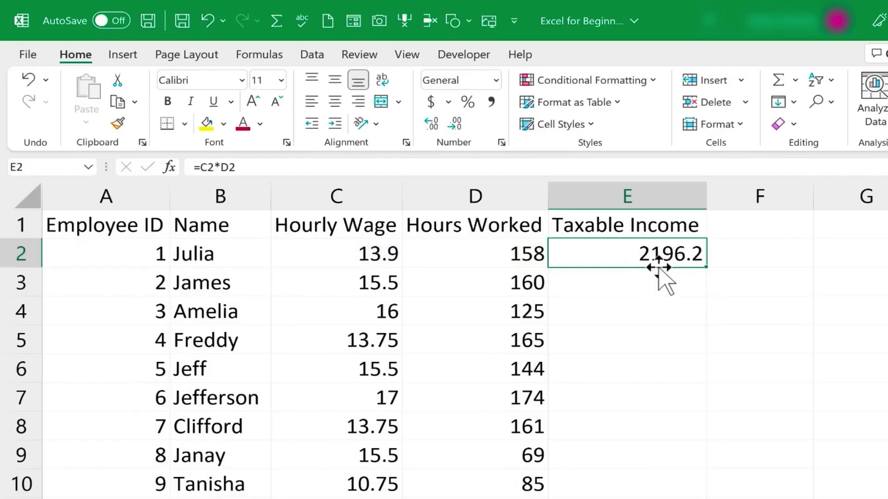
left_click(660, 275)
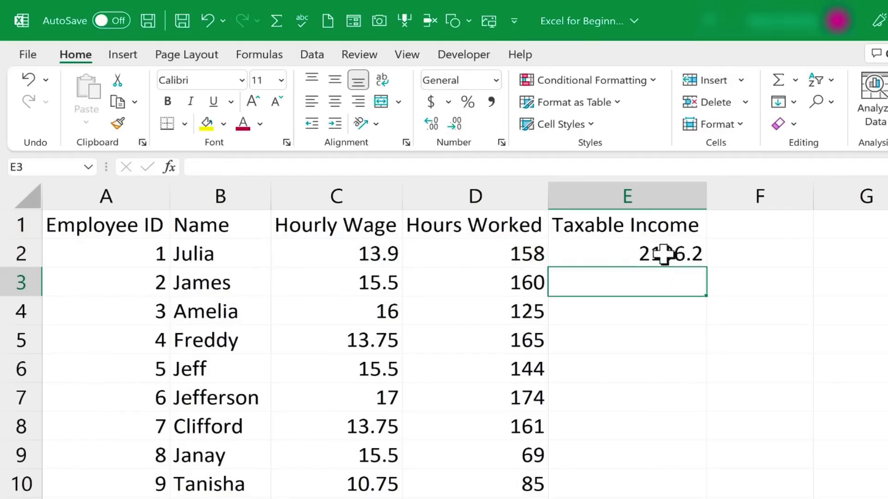
double_click(666, 252)
- Set the first employee's hourly wage in C2 to 14.25 and check the cell references in the E2 formula
left_click(367, 253)
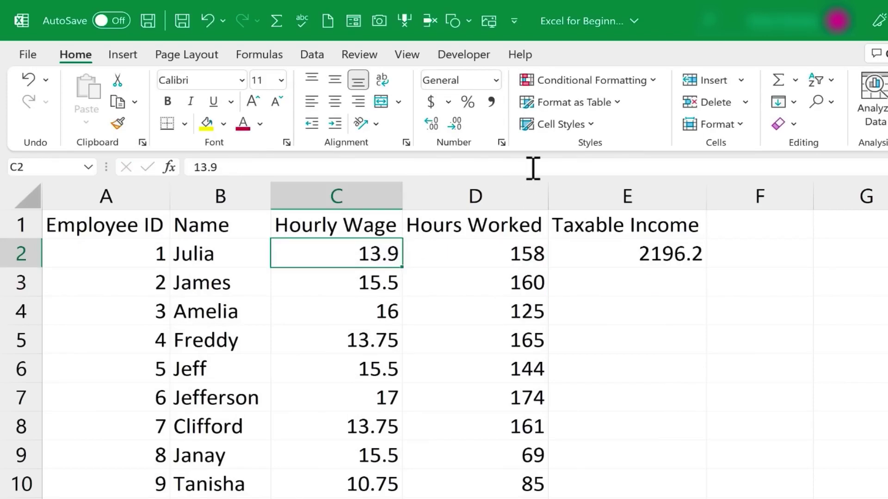
type("1")
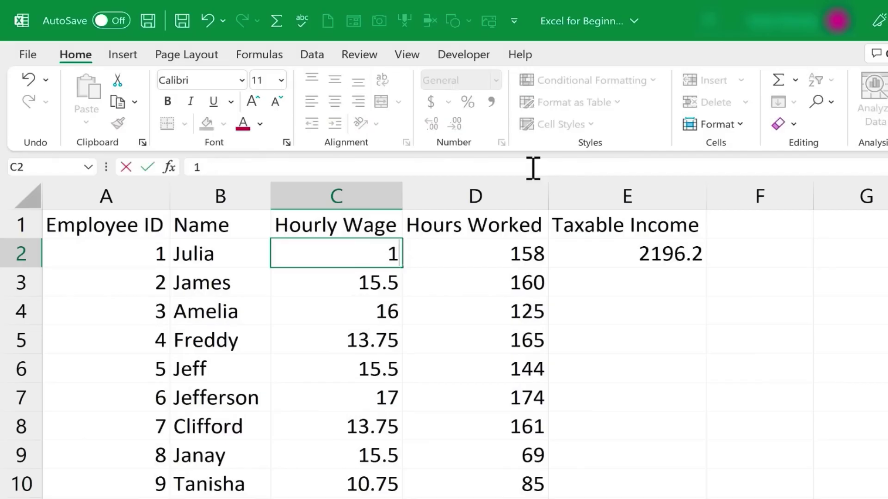
type("4.25")
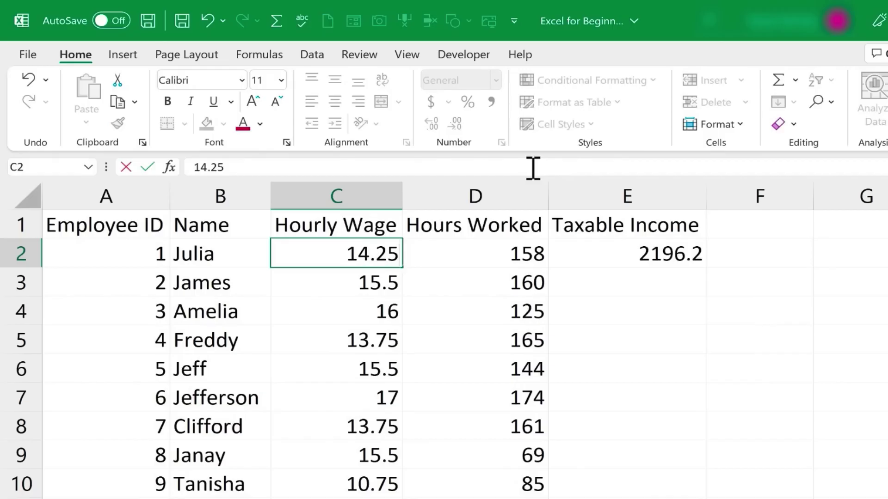
key("Return")
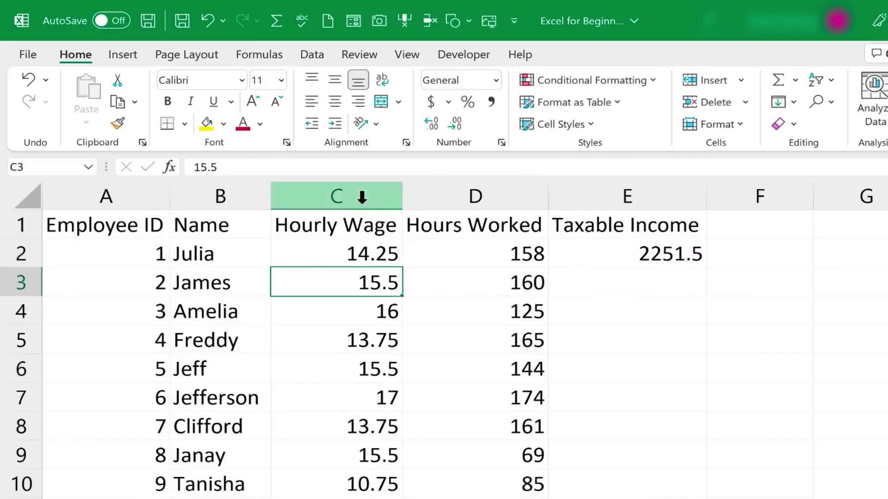
left_click(645, 254)
double_click(646, 255)
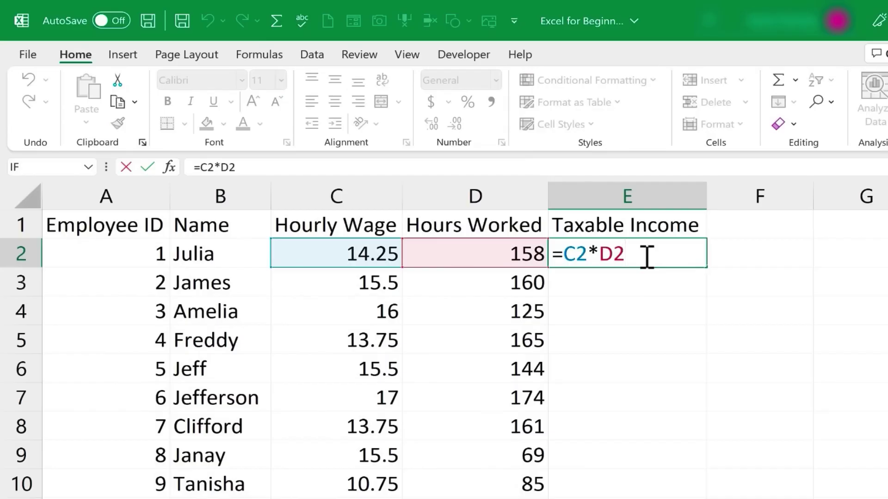
key("Return")
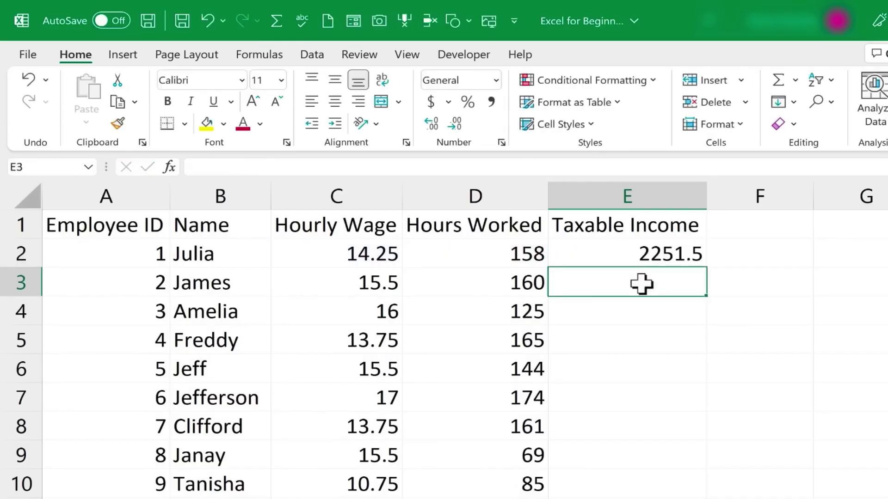
- Calculate the second employee's taxable income in cell E3 with the formula =C3*D3
type("=")
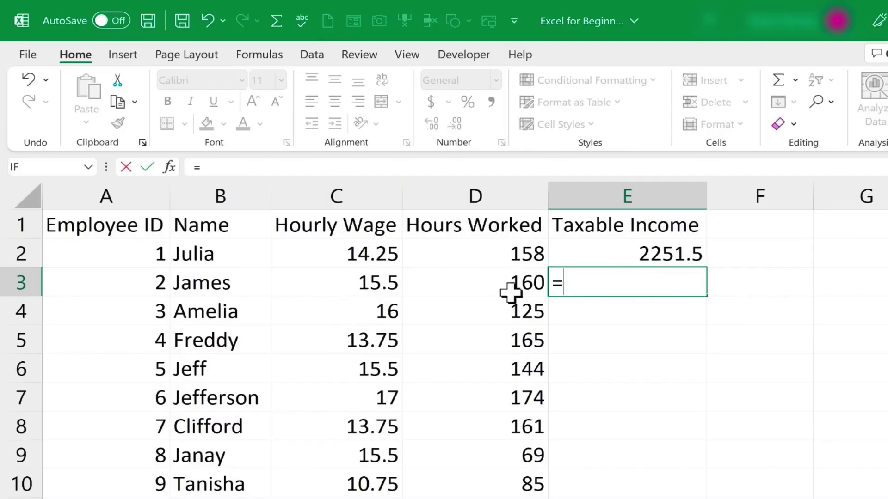
left_click(355, 283)
type("*")
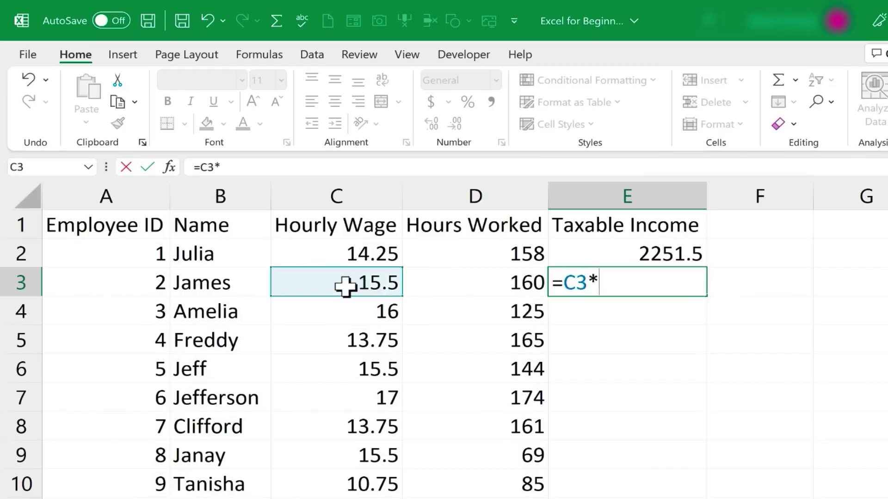
left_click(474, 286)
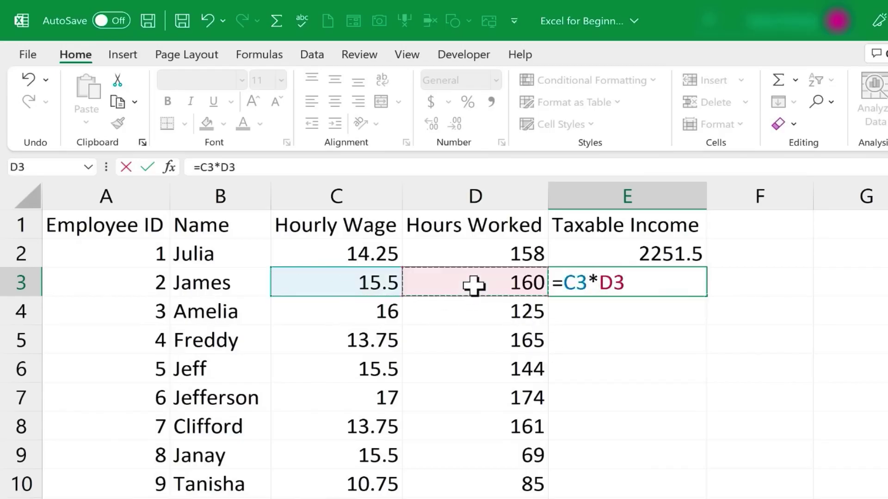
key("Return")
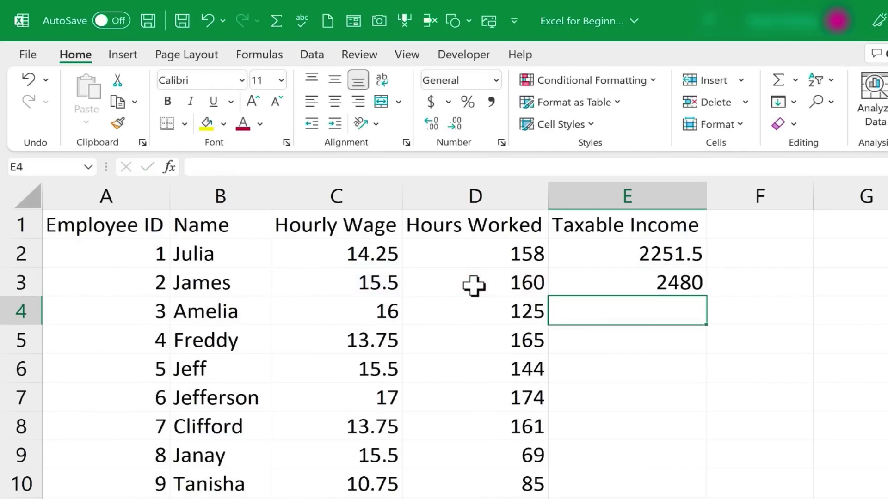
- Compare the formulas in E2 and E3, examining which wage and hours cells each one references
left_click(627, 284)
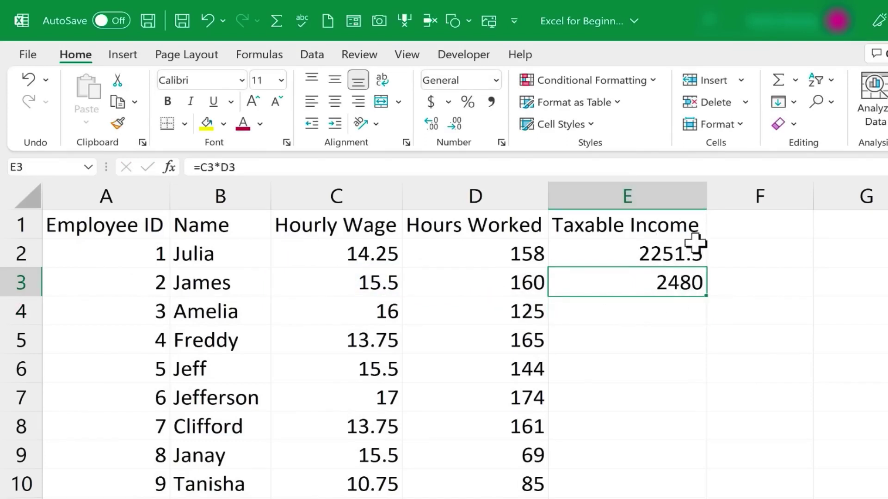
left_click(665, 258)
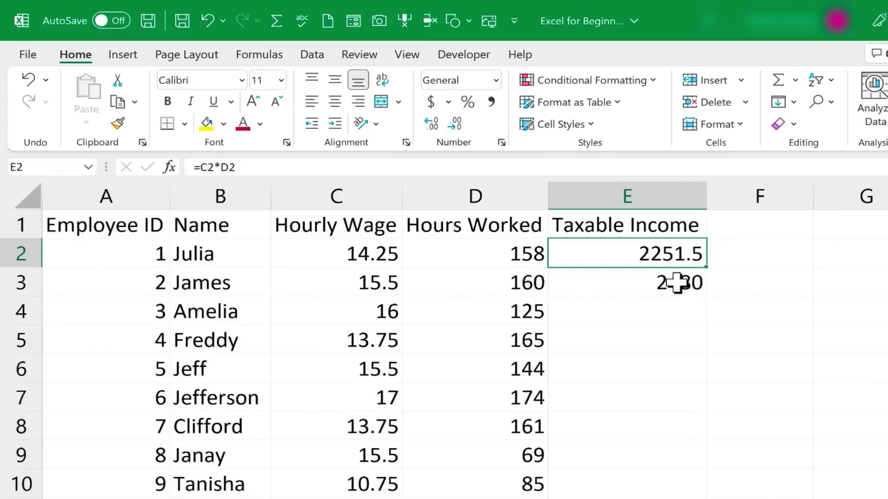
left_click(678, 283)
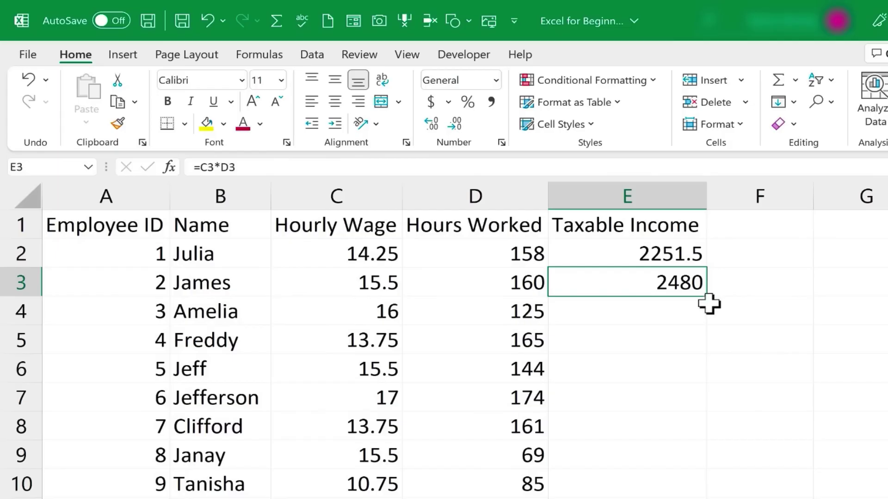
double_click(669, 249)
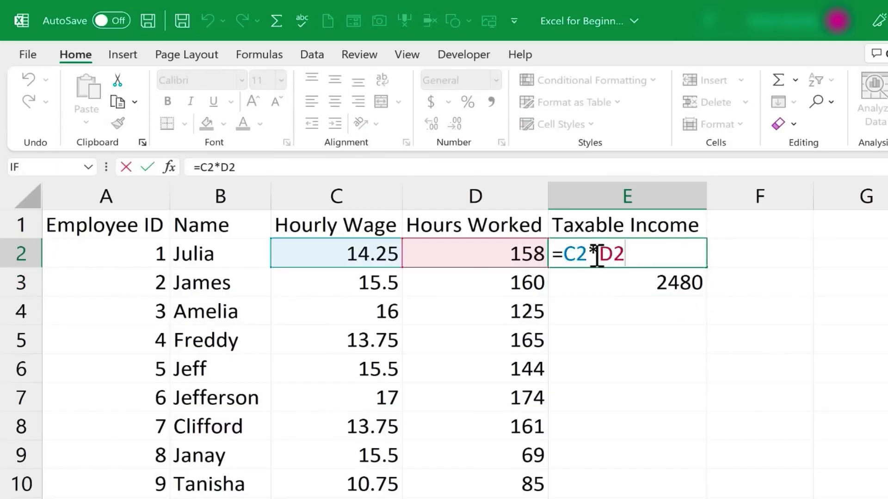
key("Escape")
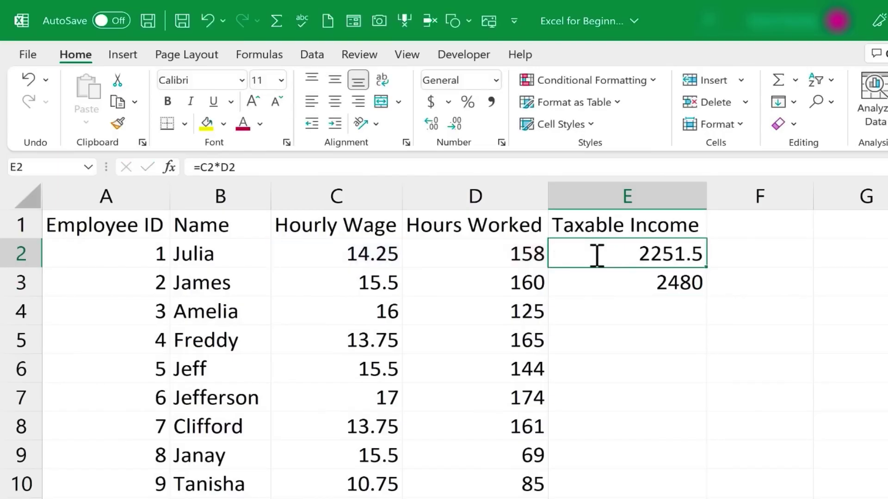
double_click(678, 283)
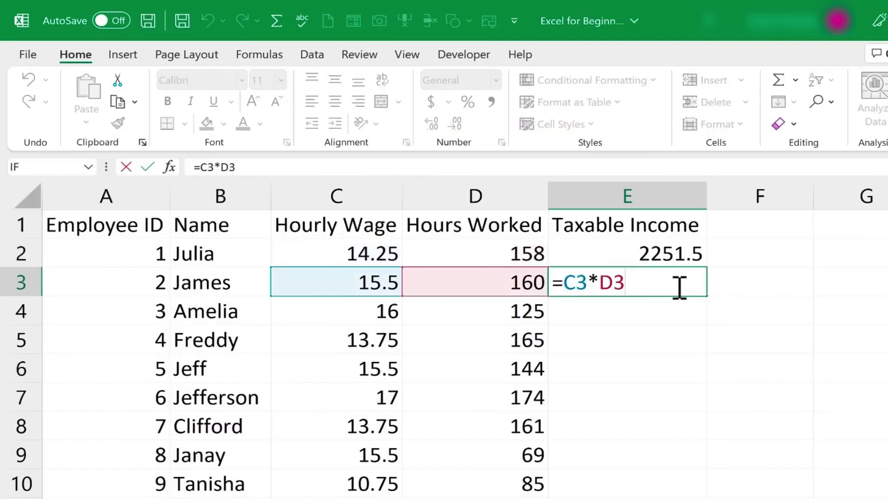
key("Escape")
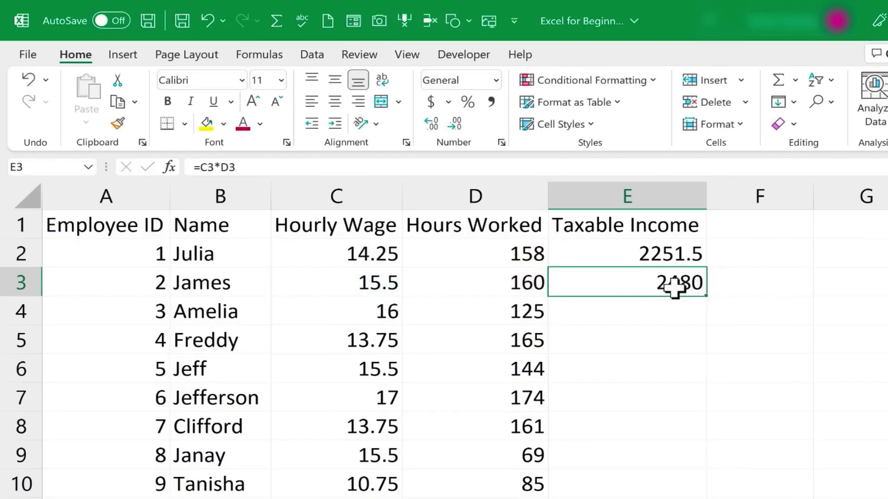
double_click(674, 288)
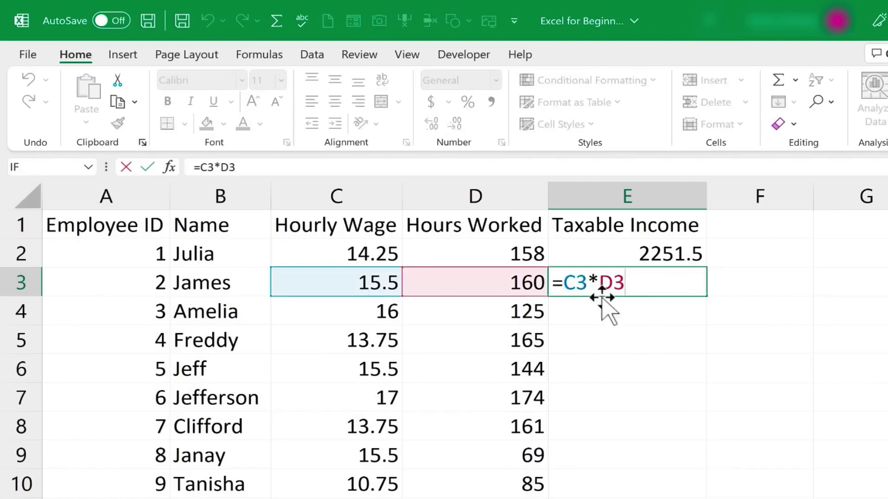
double_click(677, 252)
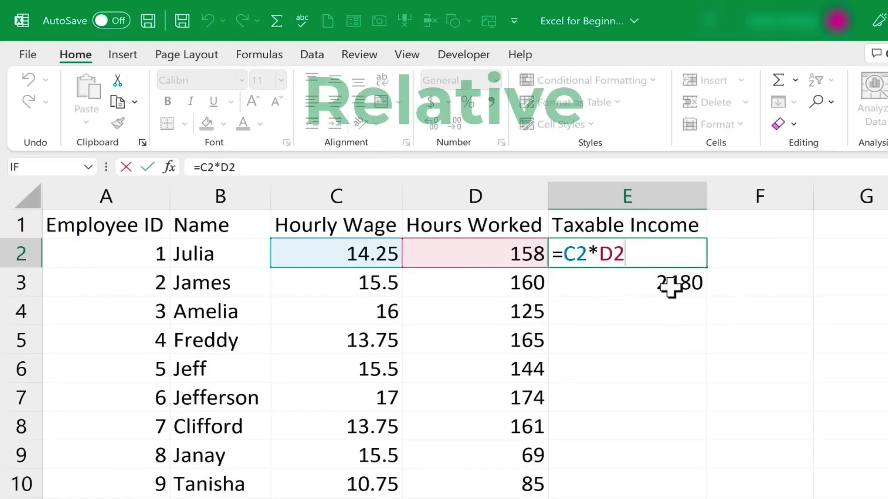
double_click(652, 281)
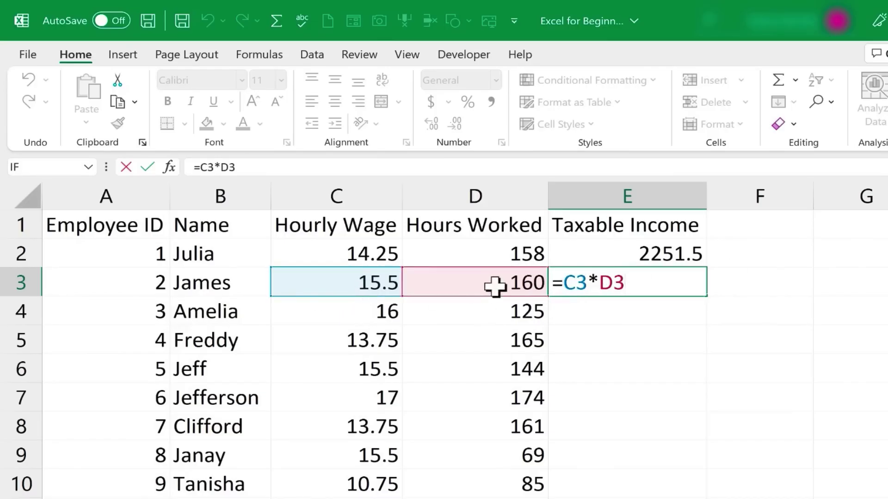
key("ctrl+Return")
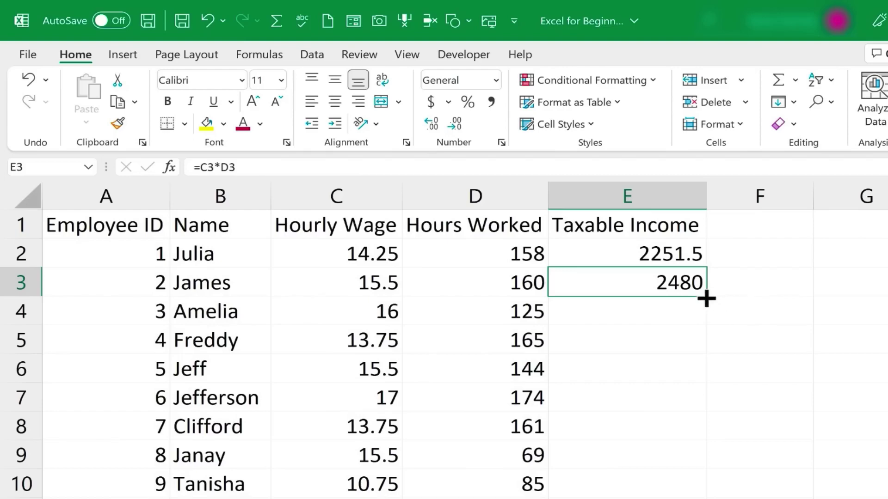
- Fill the taxable income formula from E3 down to the last employee in row 71 and check the filled column
left_click_drag(707, 297, 718, 498)
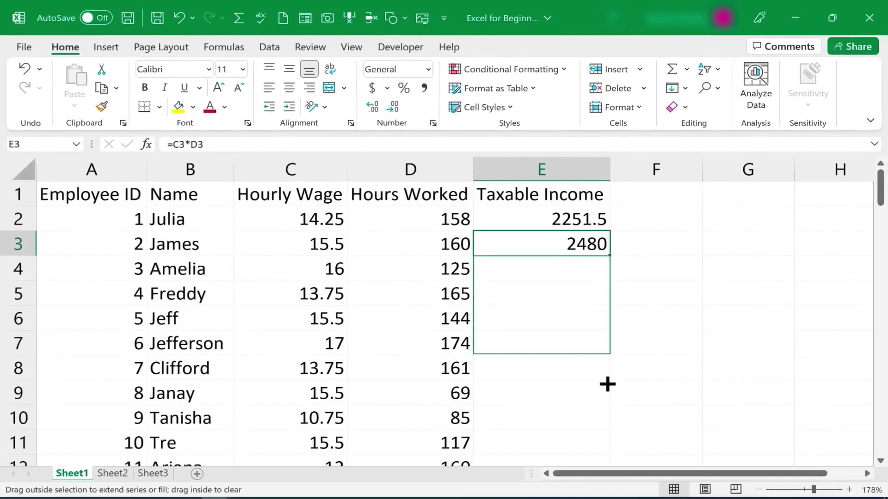
left_click_drag(589, 467, 600, 261)
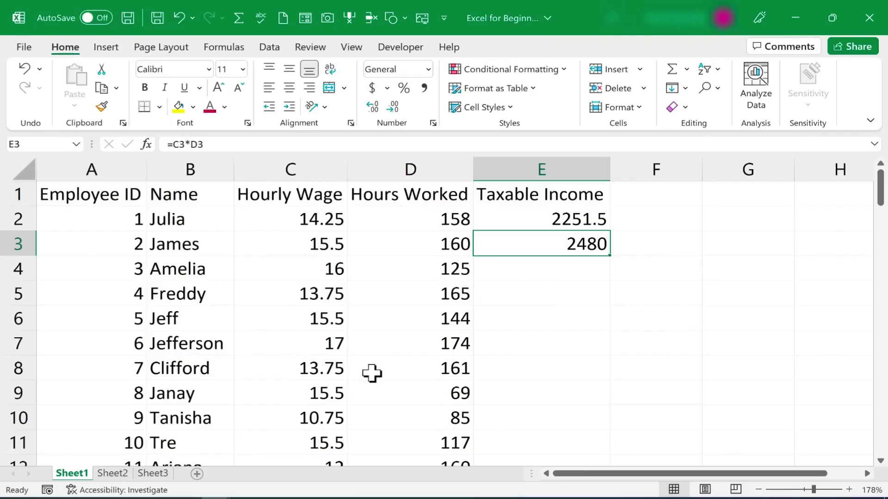
double_click(612, 258)
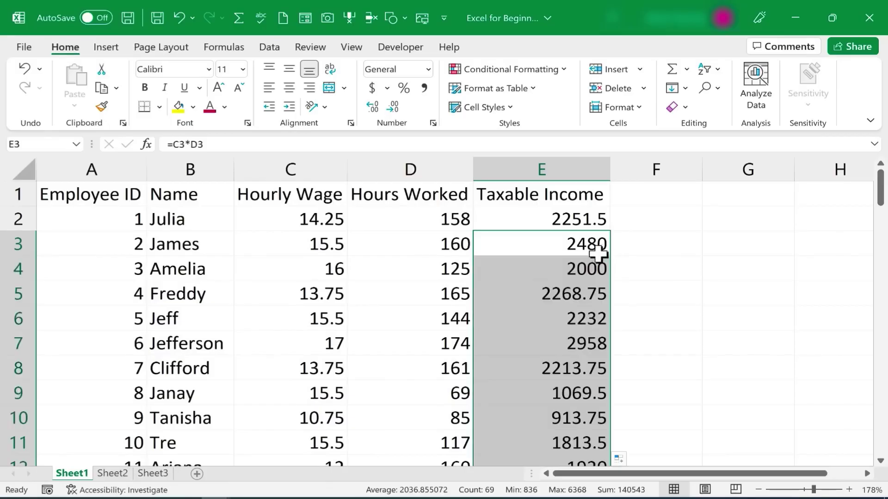
scroll(598, 254, "down", 10)
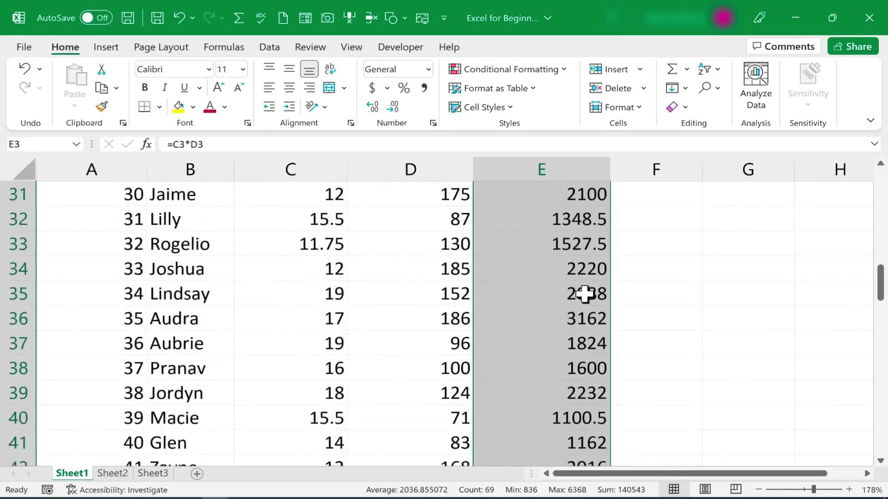
scroll(585, 294, "down", 12)
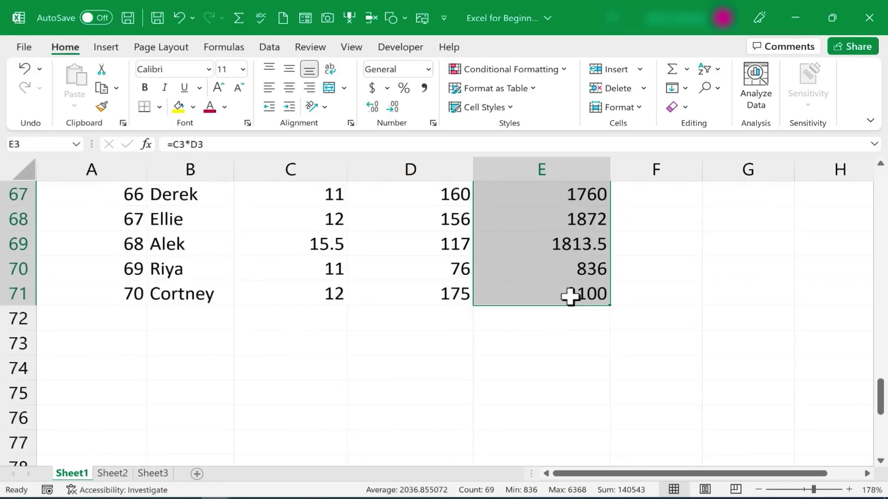
scroll(570, 297, "up", 20)
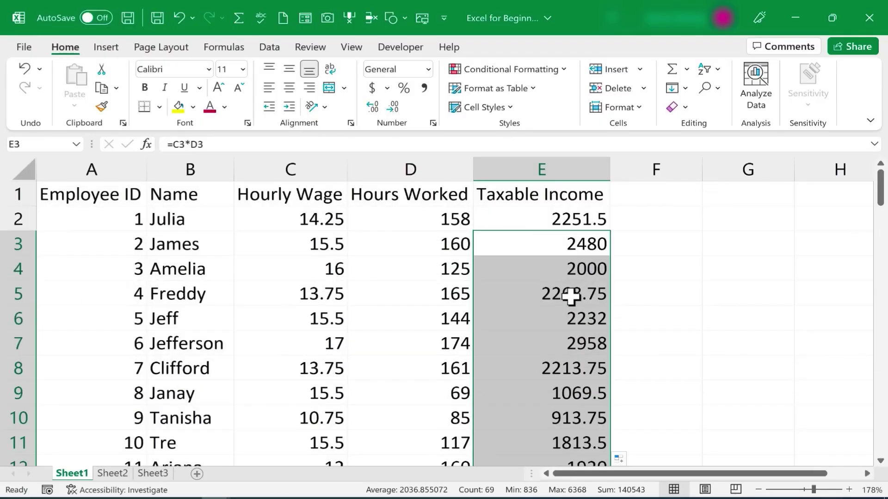
- Examine the filled taxable income formulas in column E, including E3, E4 and E7, for the wage and hours cells each references
left_click(602, 286)
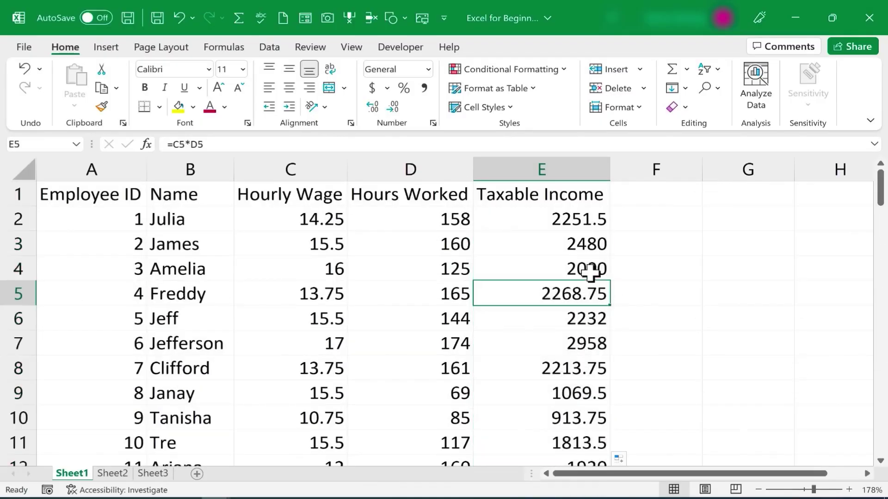
left_click(596, 270)
left_click(596, 245)
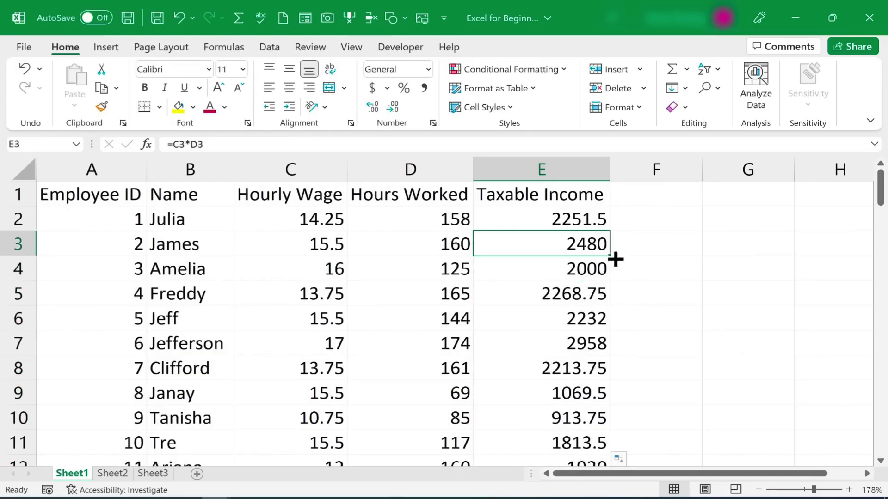
left_click(595, 276)
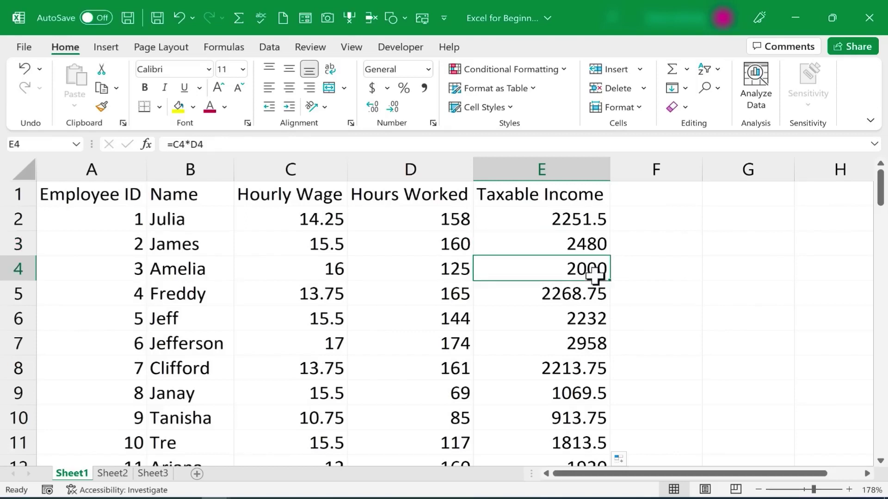
left_click(591, 247)
double_click(591, 247)
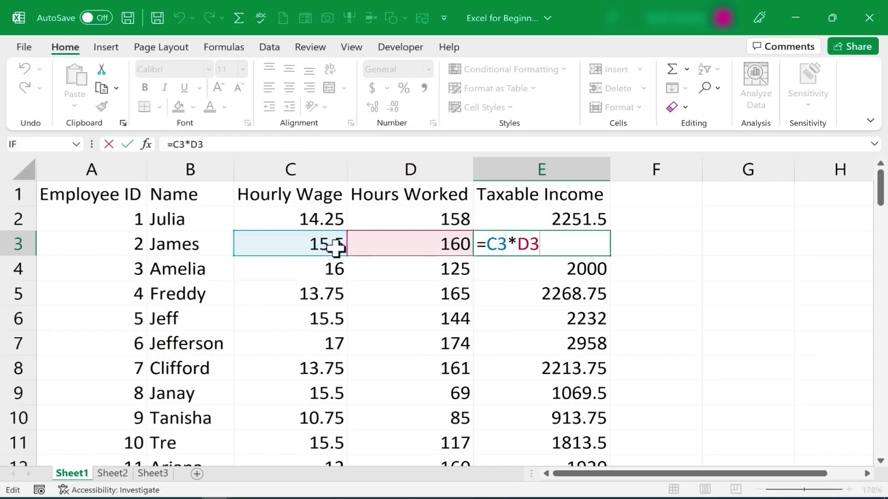
key("Return")
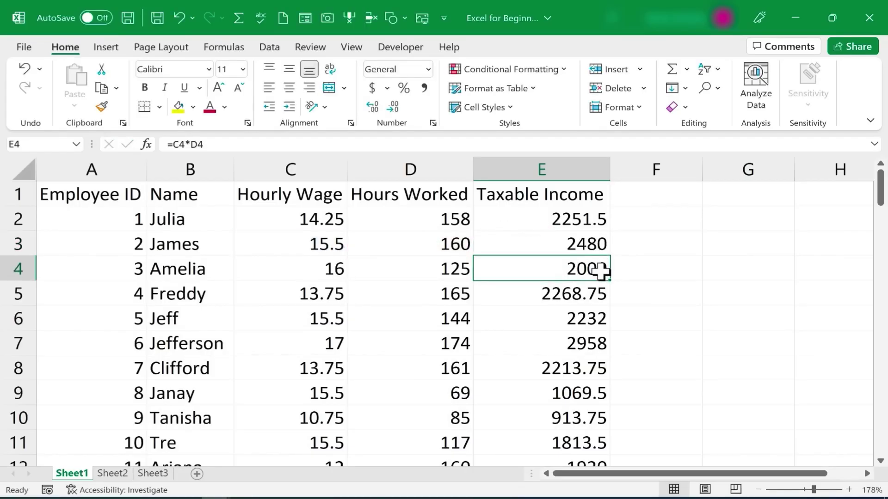
double_click(582, 269)
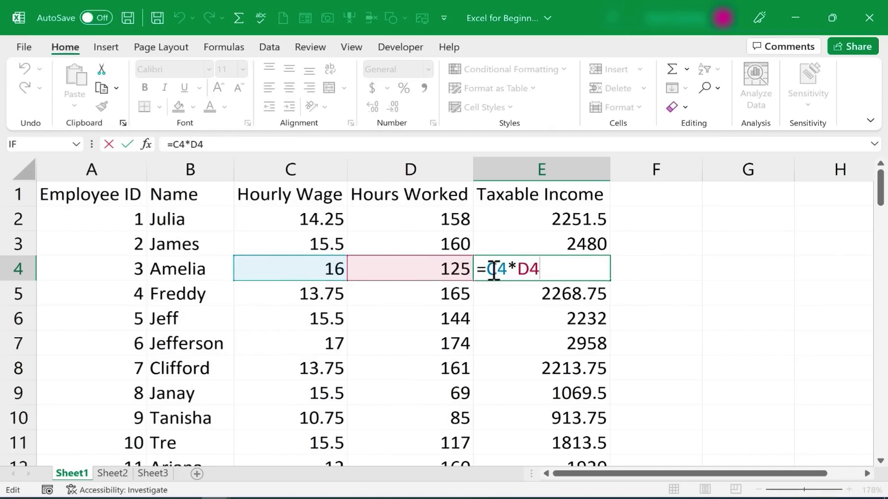
left_click(539, 346)
double_click(538, 346)
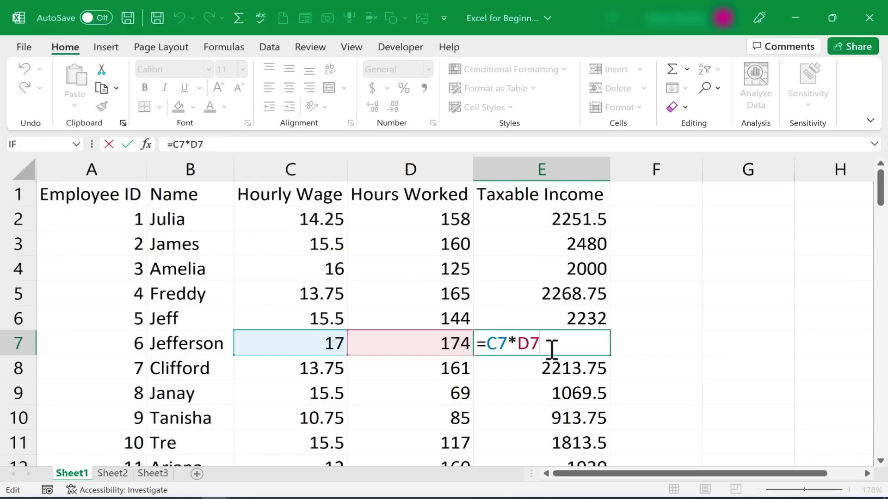
- Add the header "Taxes to Be Paid" in cell F1 and autofit column F to its text
left_click(661, 194)
type("T")
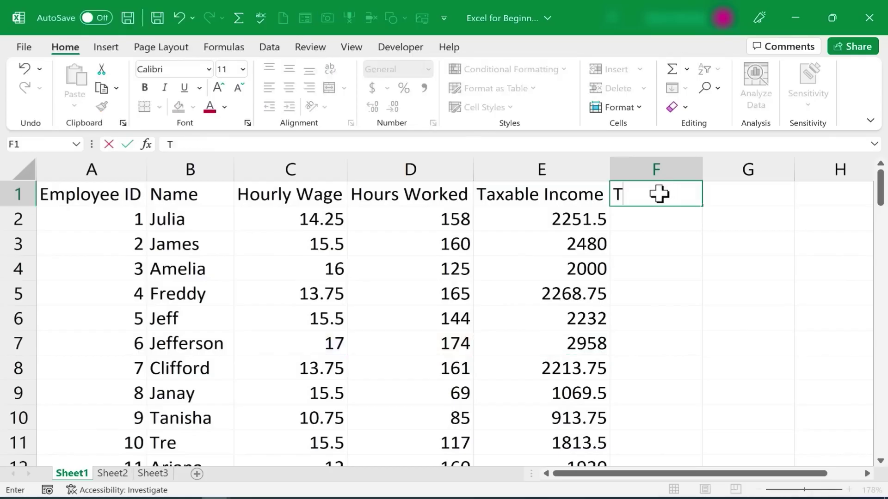
type("axes to ")
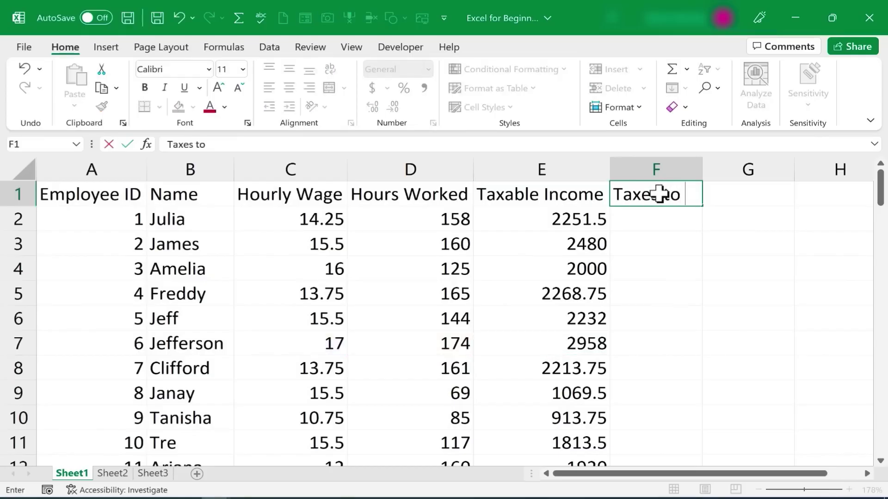
type("Be Paid")
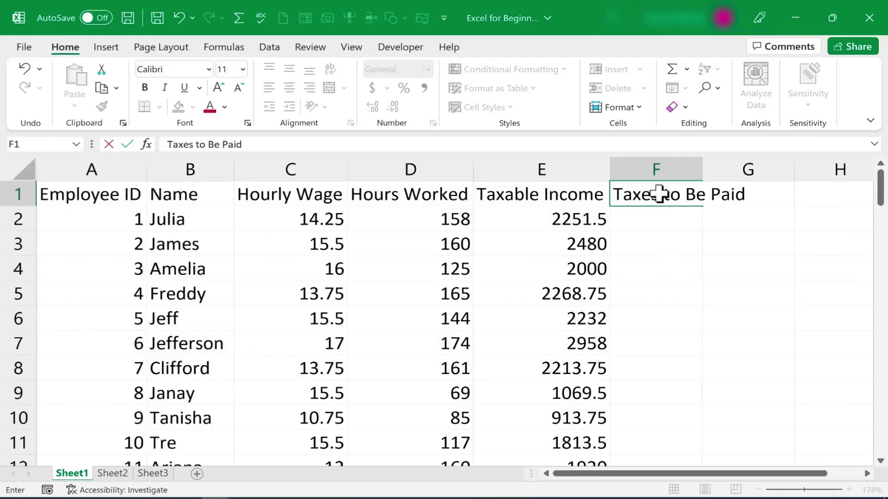
double_click(706, 169)
- Label cell G1 "Tax Rate:" and enter a rate of .07 in cell H1
left_click(808, 192)
type("Ta")
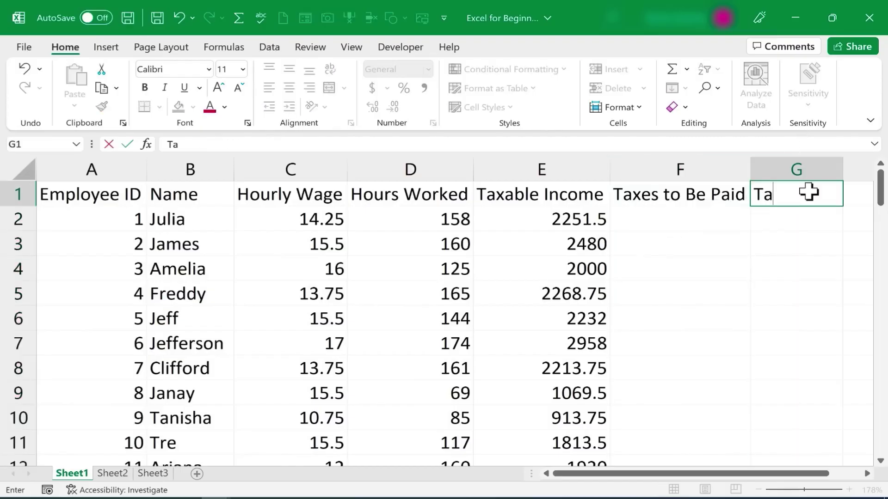
type("x Rate:")
key("Tab")
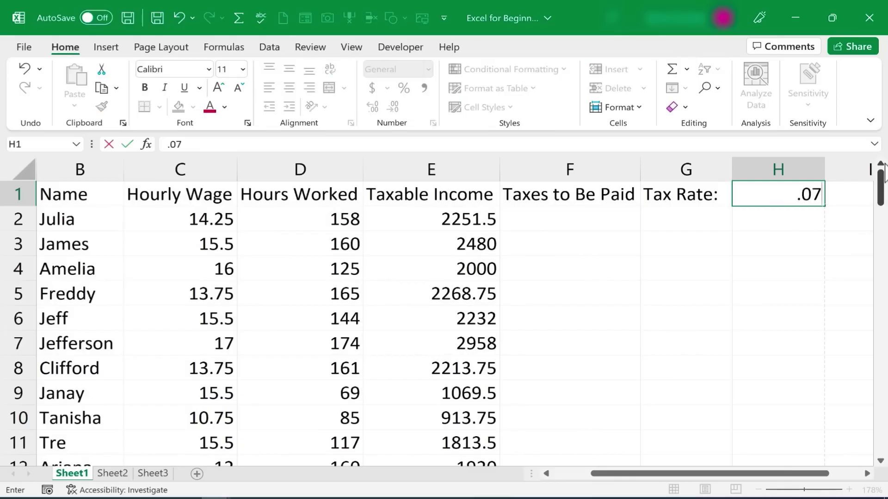
key("Return")
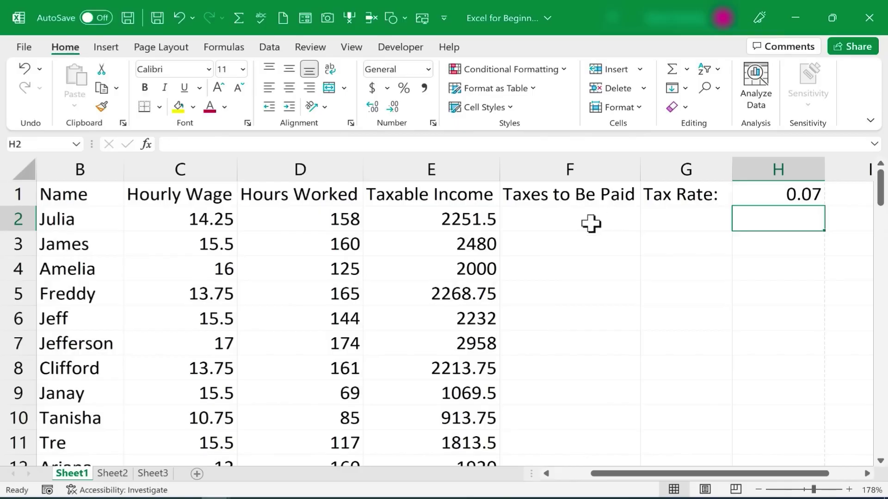
- Calculate the first employee's taxes in cell F2 with the formula =E2*H1
left_click(573, 224)
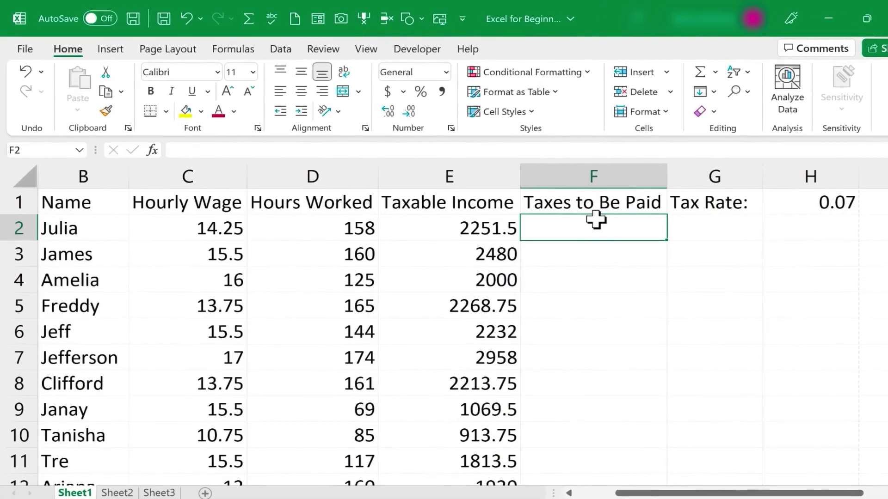
type("=")
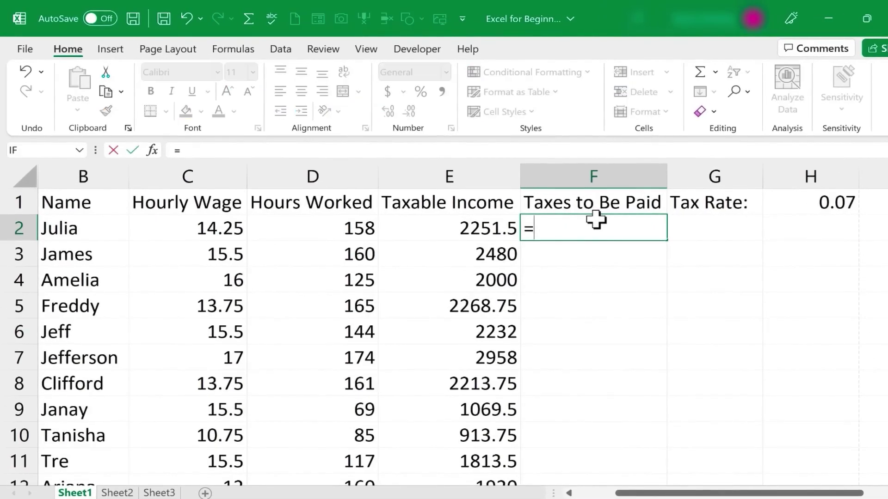
left_click(467, 229)
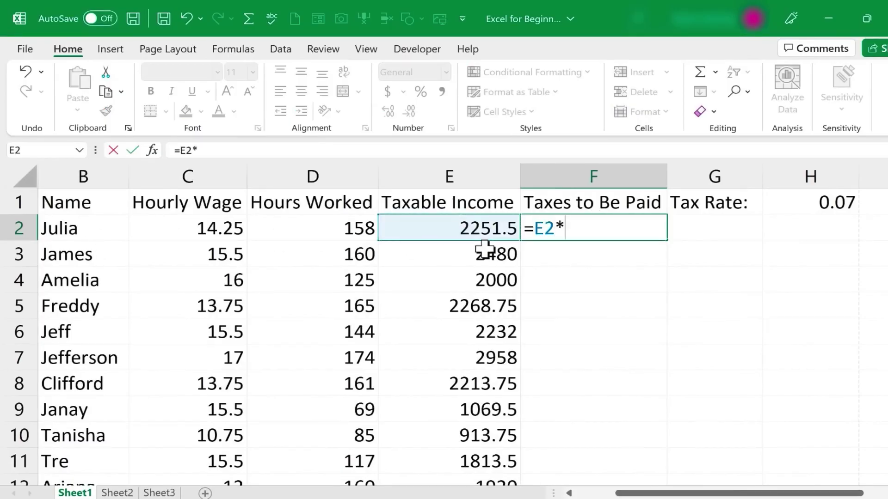
left_click(838, 204)
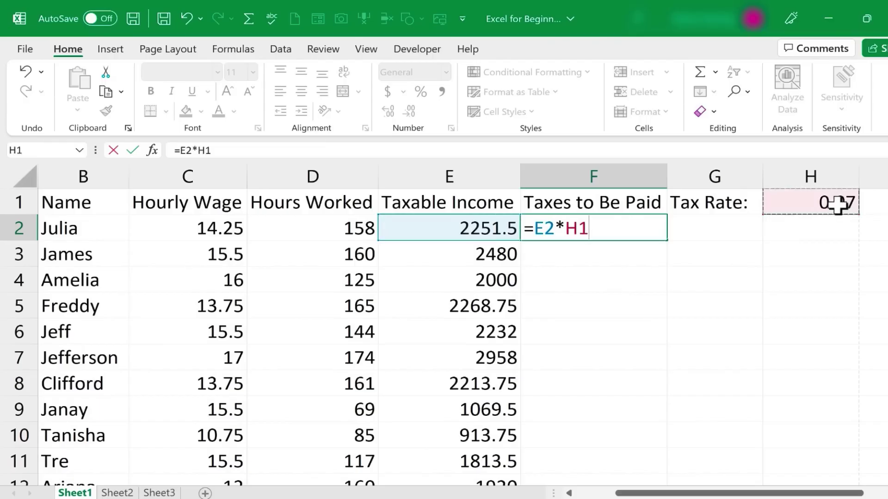
key("Return")
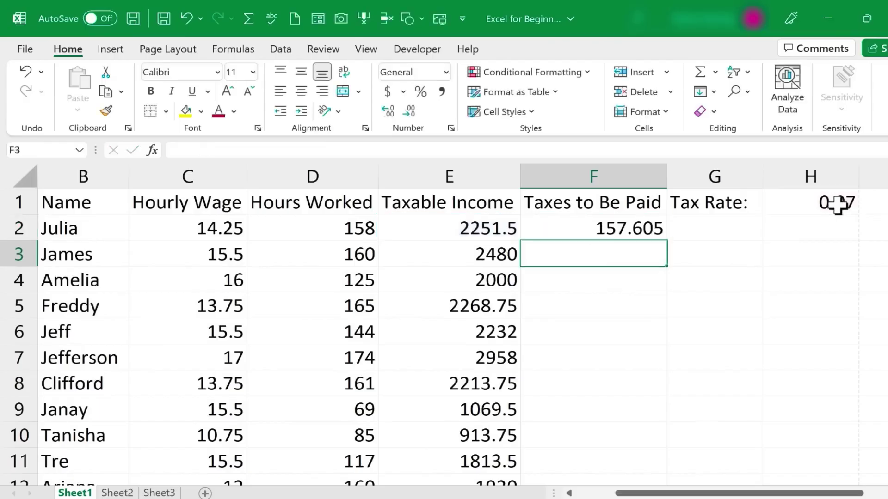
- Fill the tax formula from F2 down the Taxes to Be Paid column and check the filled cells
left_click(633, 234)
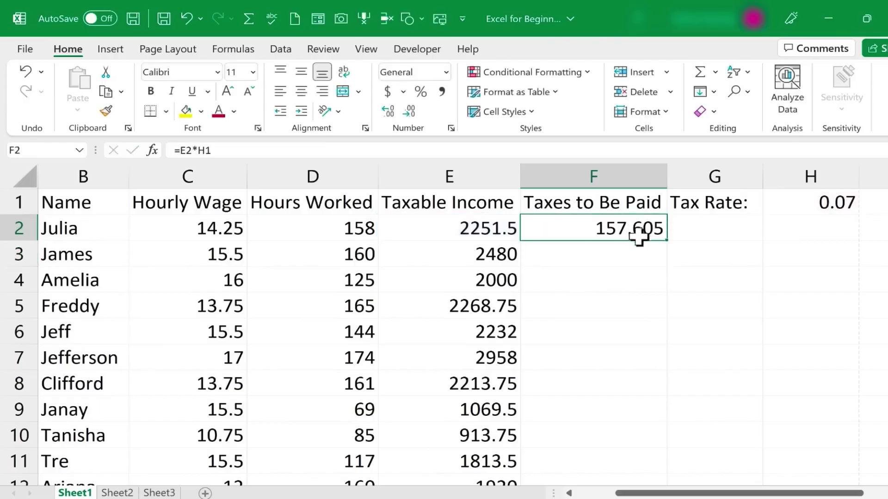
double_click(669, 240)
scroll(661, 332, "down", 9)
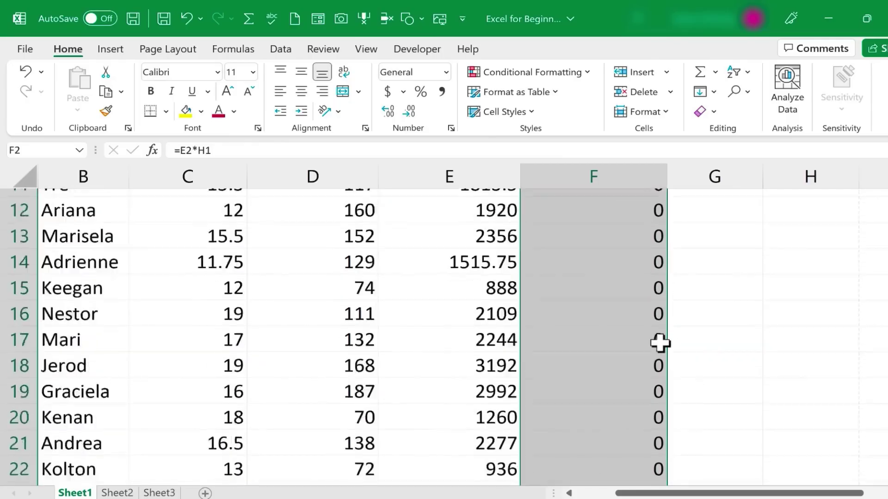
scroll(661, 333, "up", 9)
- Compare the formulas in F5 and F2, examining which tax rate cell each one references
left_click(709, 284)
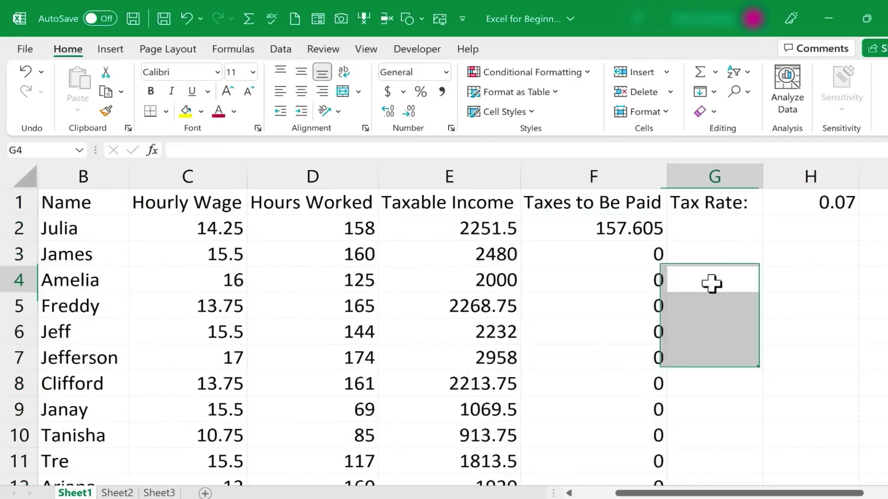
left_click(634, 298)
double_click(636, 306)
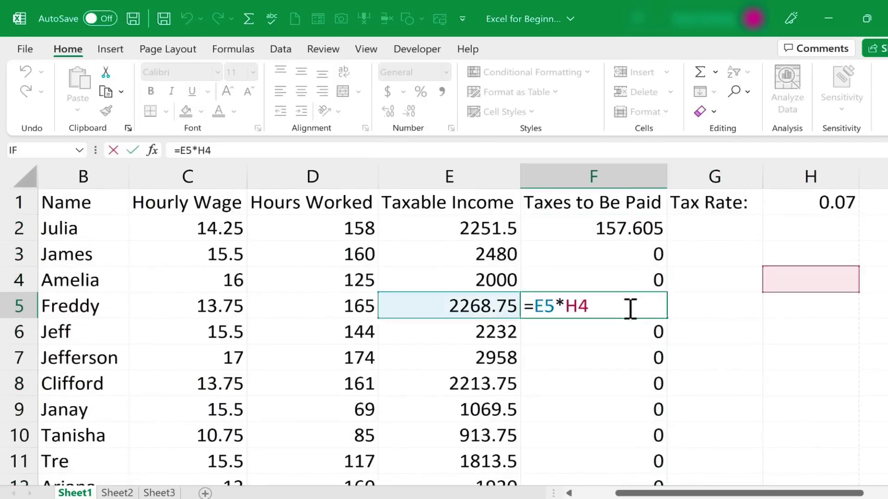
left_click(607, 227)
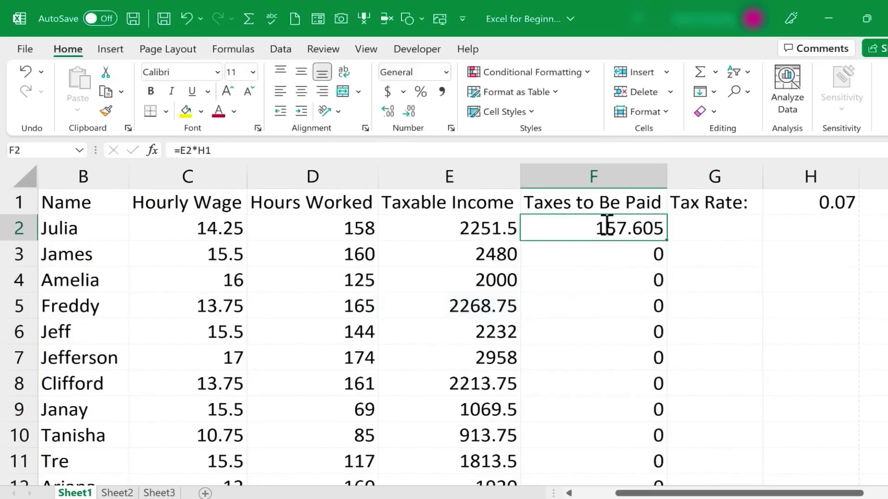
double_click(606, 227)
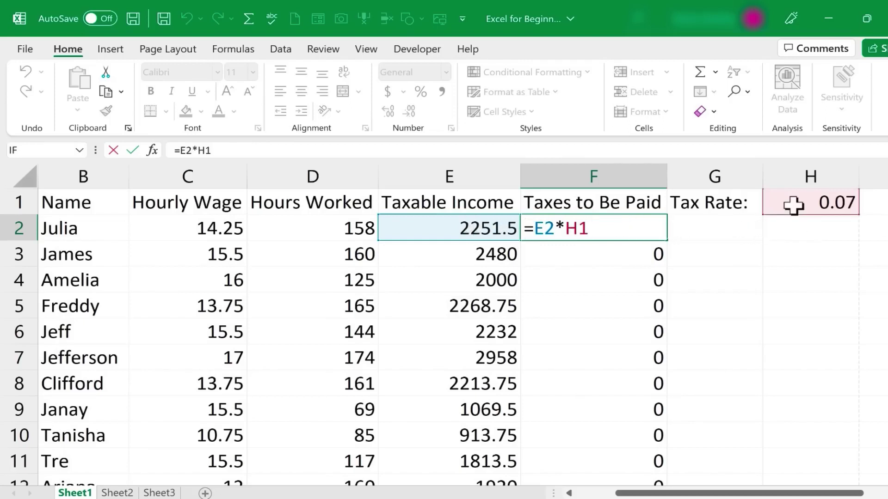
key("Return")
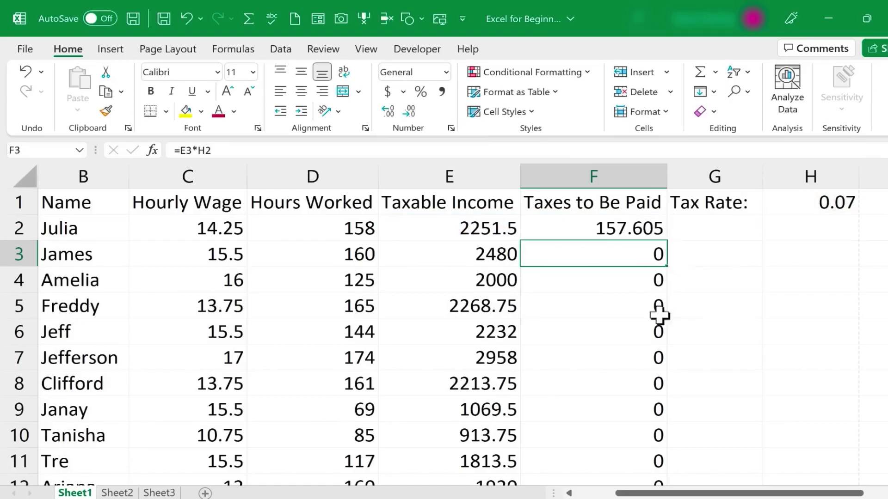
- Check which rate cell the F6 formula references and inspect the cells below the tax rate in column H
double_click(603, 333)
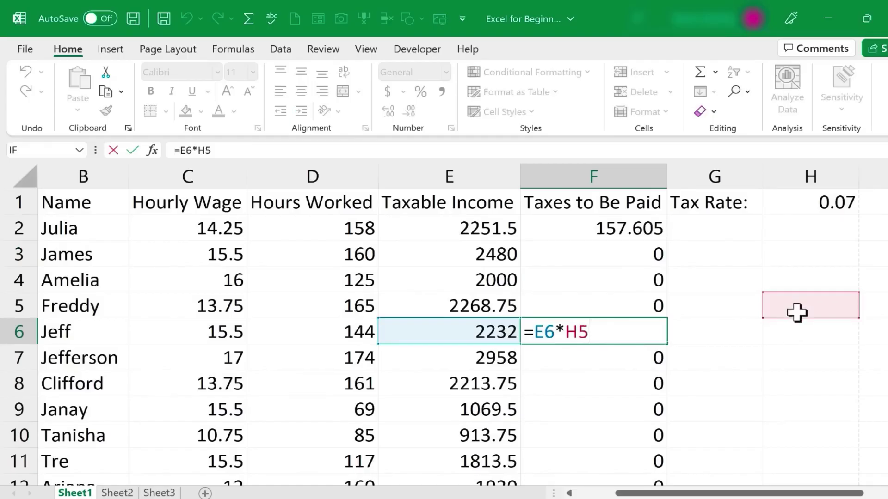
left_click(822, 275)
left_click(819, 253)
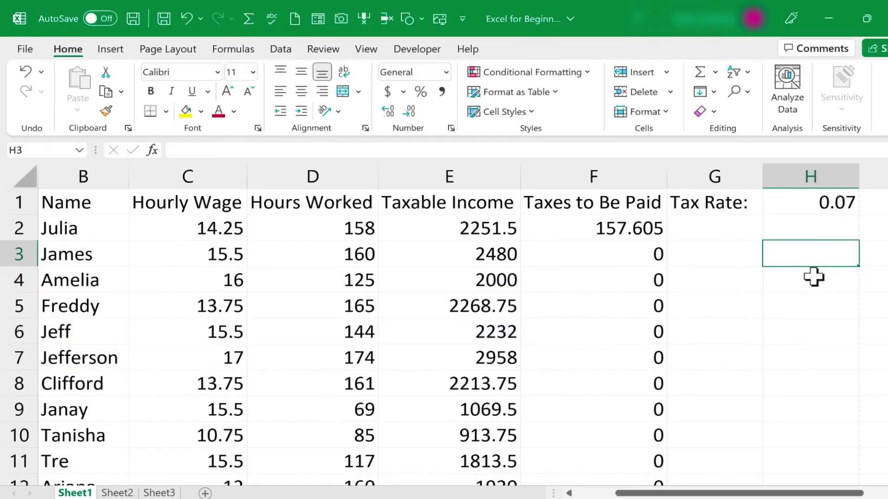
left_click(812, 317)
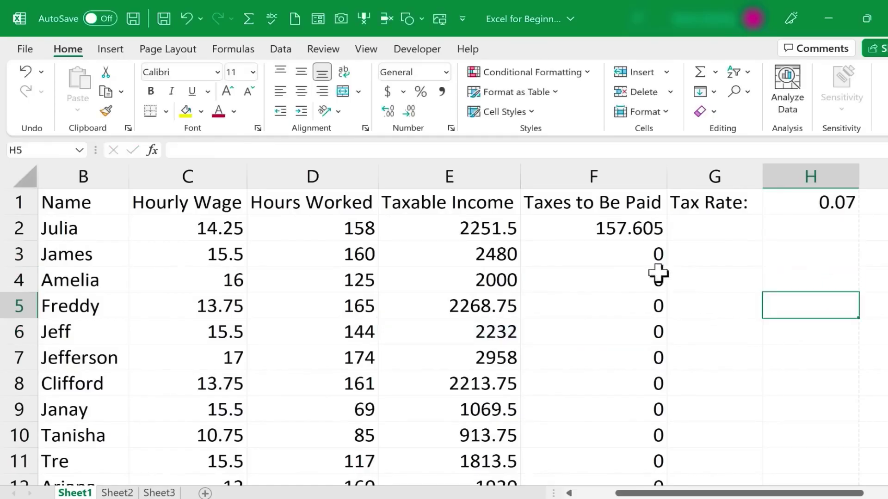
left_click(713, 301)
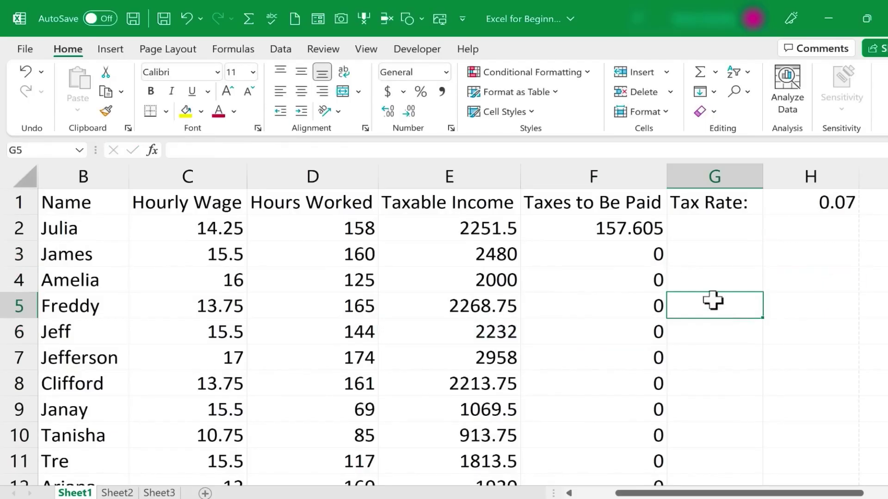
- Make the tax rate reference in F2 absolute by changing the formula to =E2*$H$1
left_click(611, 230)
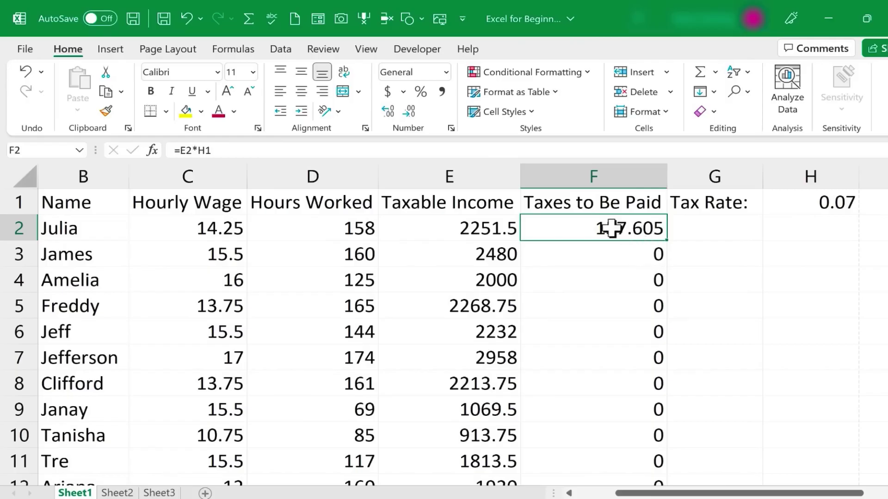
double_click(606, 231)
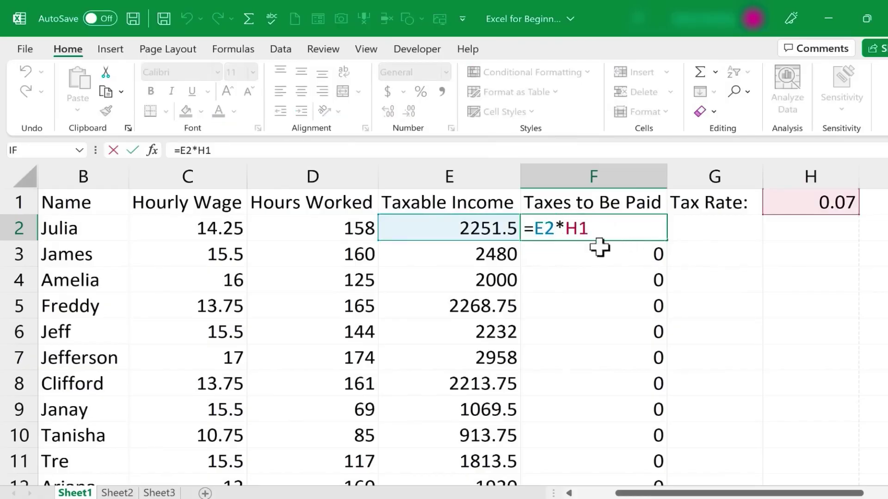
key("Escape")
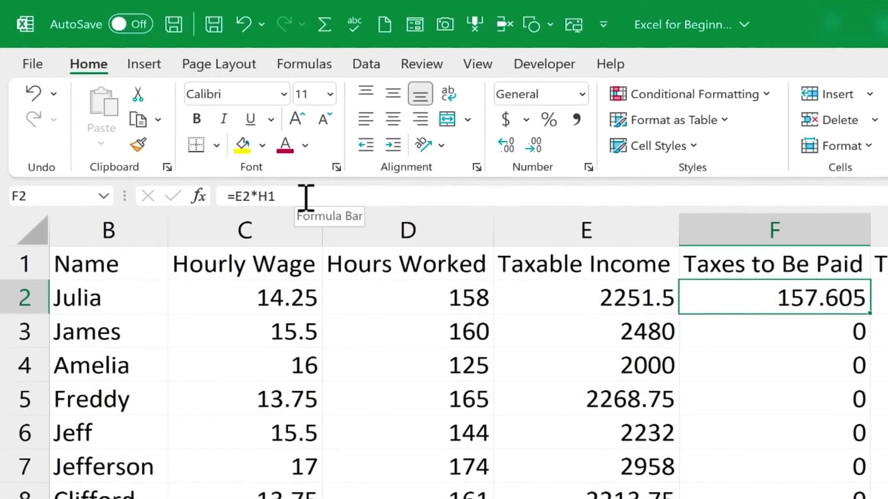
left_click(305, 196)
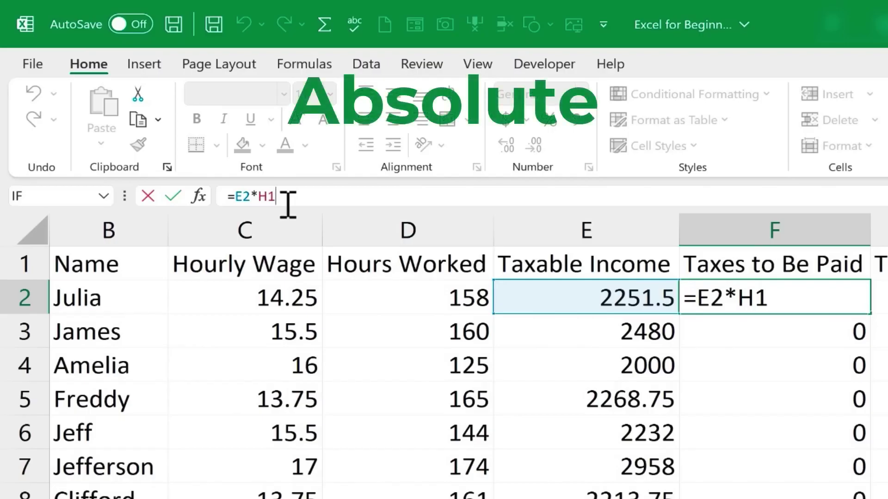
key("Left")
key("Left")
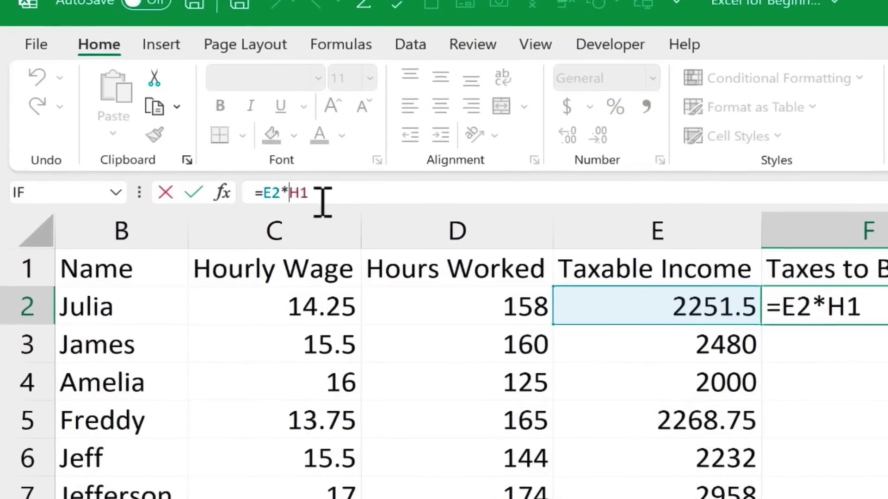
type("$")
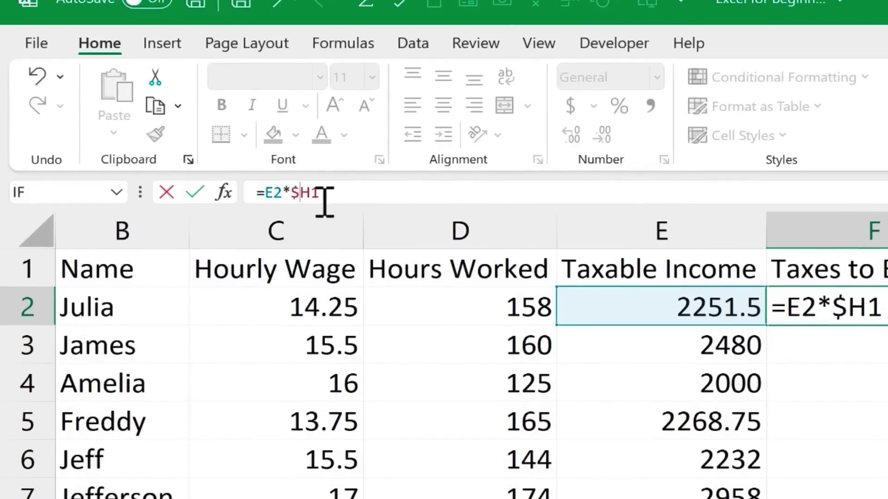
key("Right")
type("$")
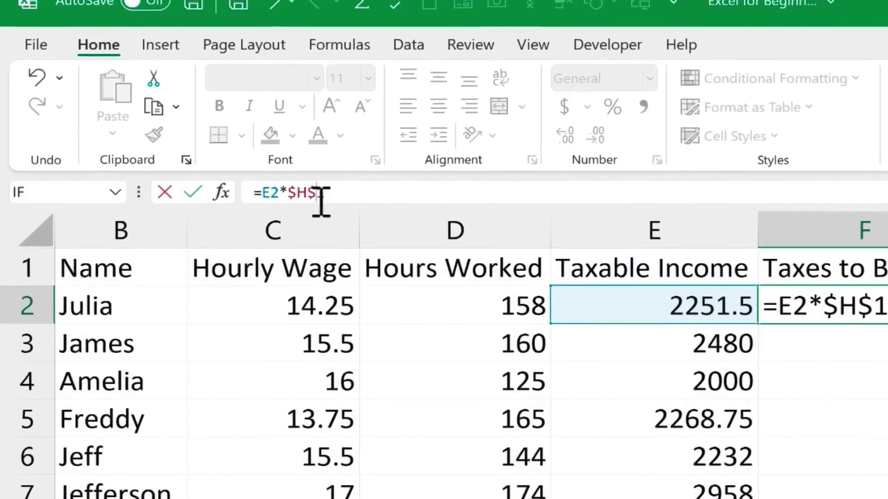
key("Return")
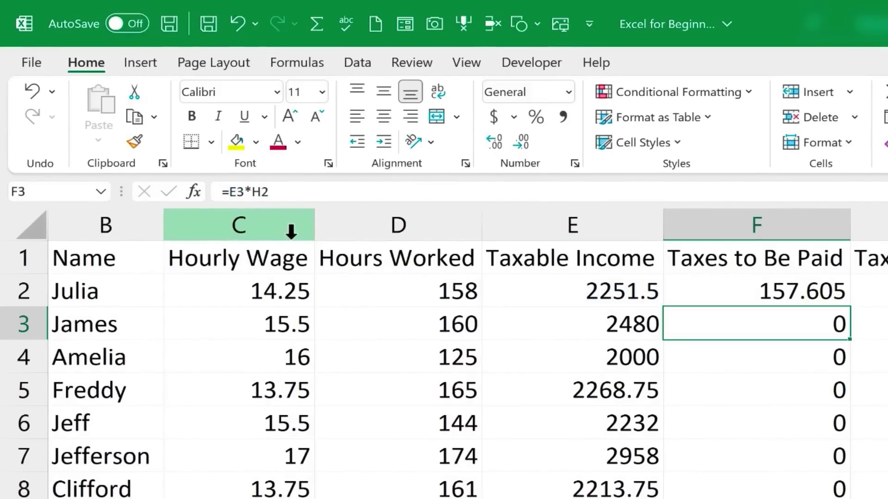
- Review the references in F2 and fill its formula down the Taxes to Be Paid column
left_click(789, 285)
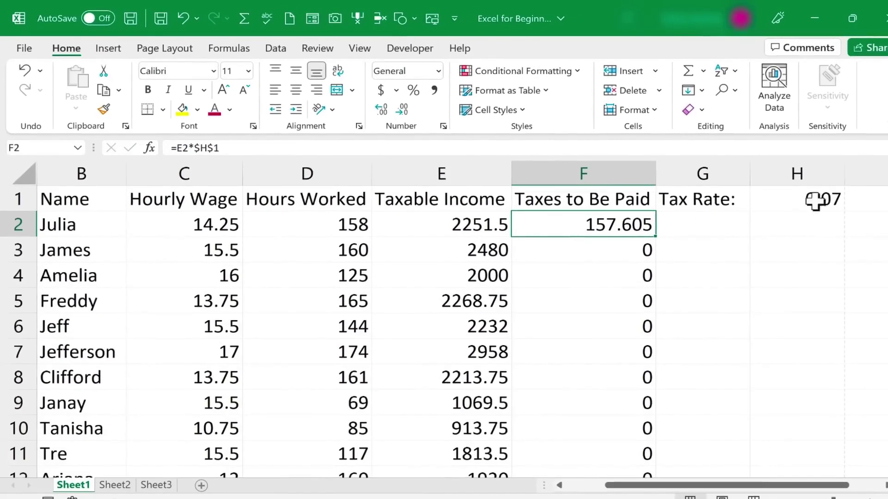
double_click(579, 230)
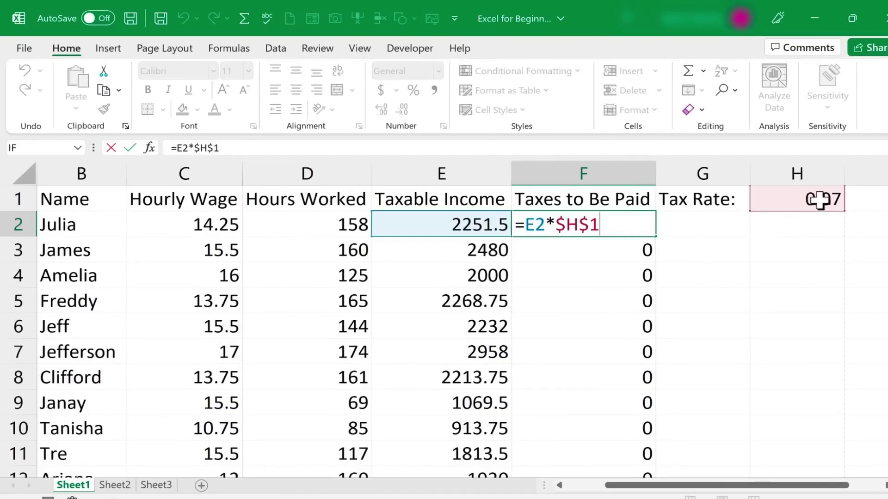
key("ctrl+Return")
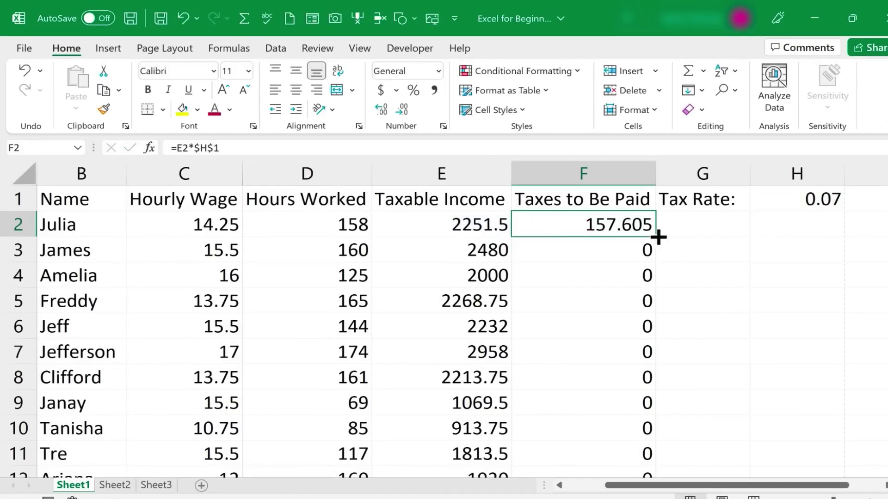
double_click(655, 237)
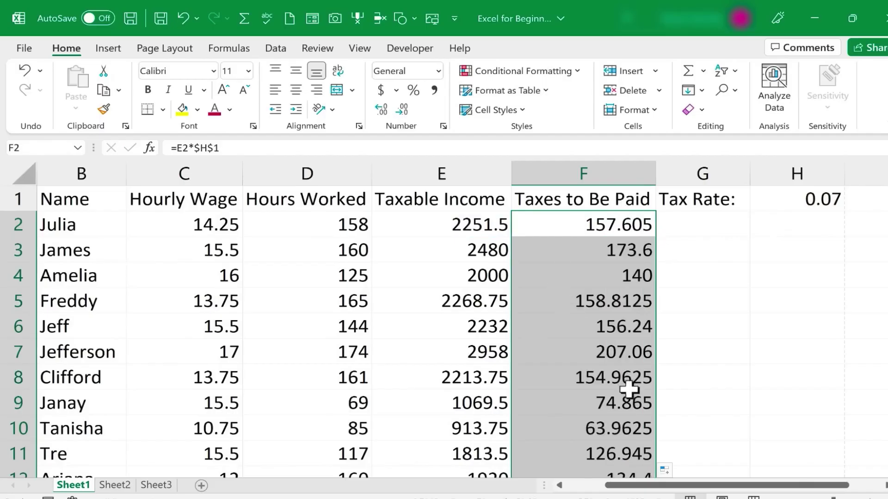
scroll(617, 378, "down", 2)
scroll(617, 379, "down", 7)
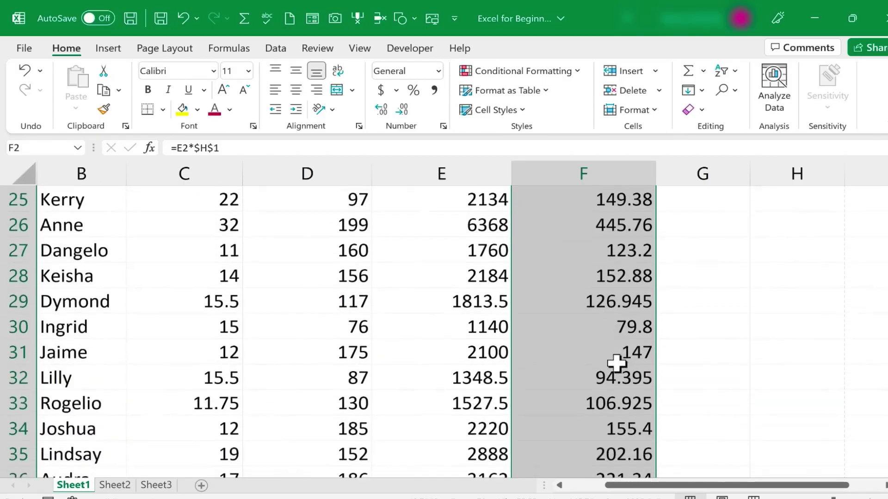
- Compare the filled formula in F13 with the one in F2, examining the absolute reference to the tax rate cell
double_click(617, 298)
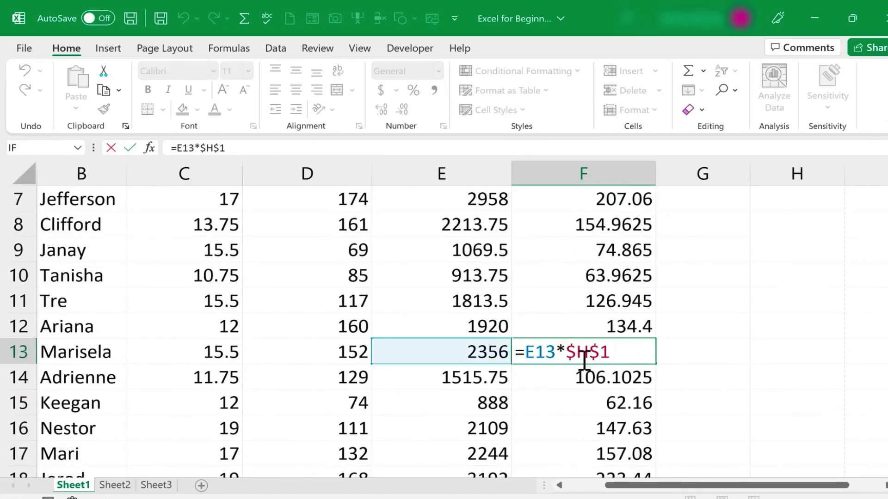
scroll(758, 287, "up", 2)
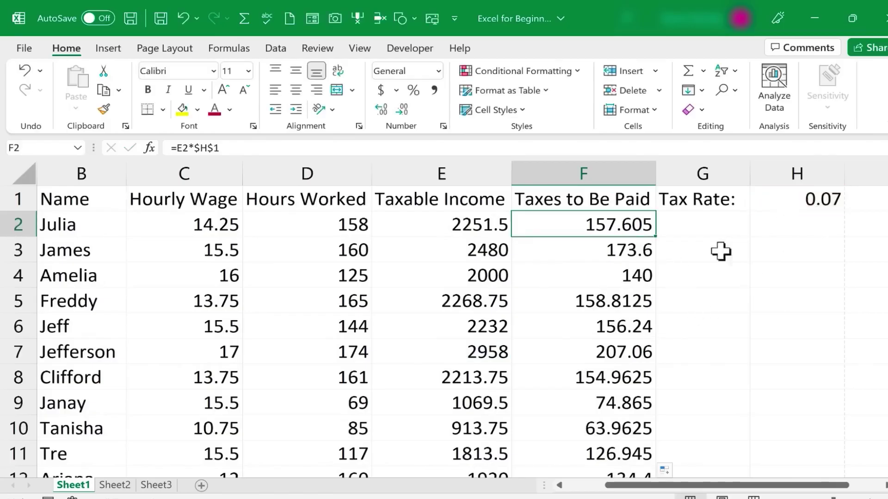
double_click(629, 226)
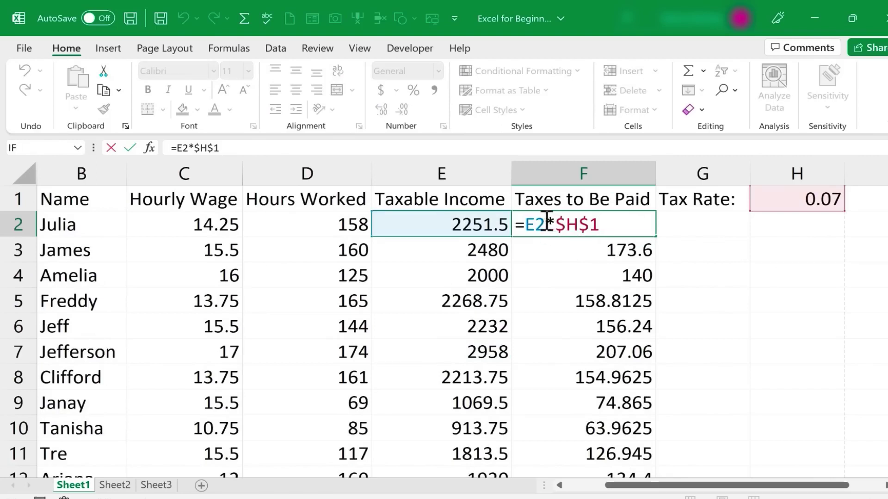
left_click_drag(546, 224, 613, 227)
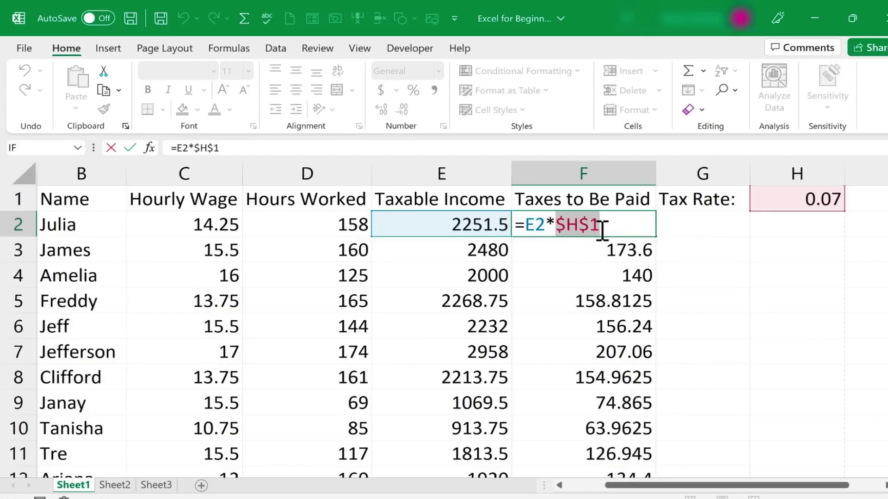
key("ctrl+Return")
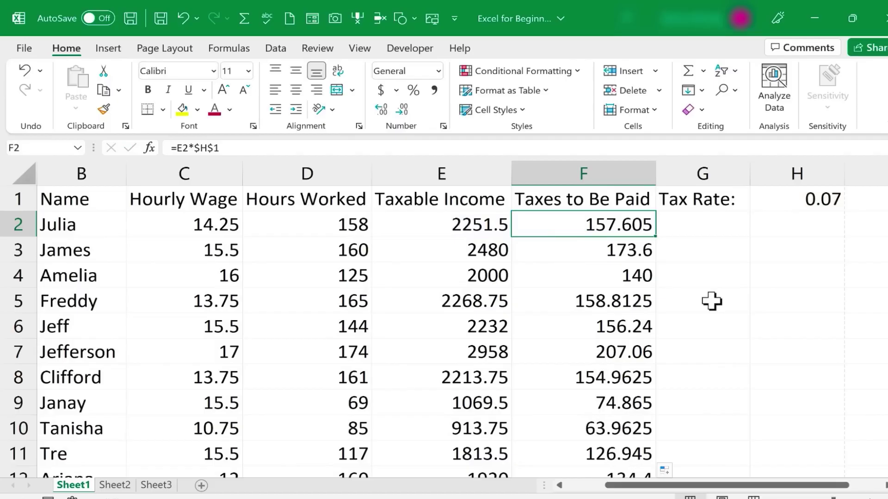
- Change the formula in F2 to =E2/0 to demonstrate a division by zero
double_click(634, 227)
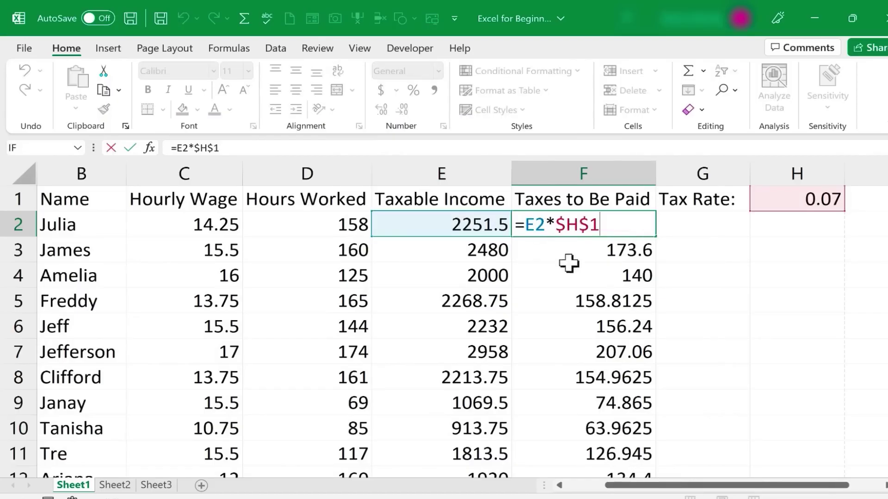
key("BackSpace")
key("BackSpace")
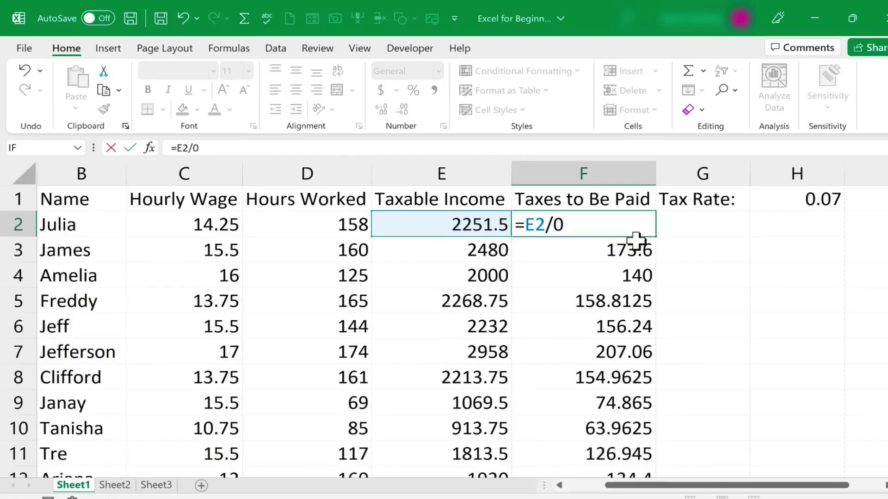
key("Return")
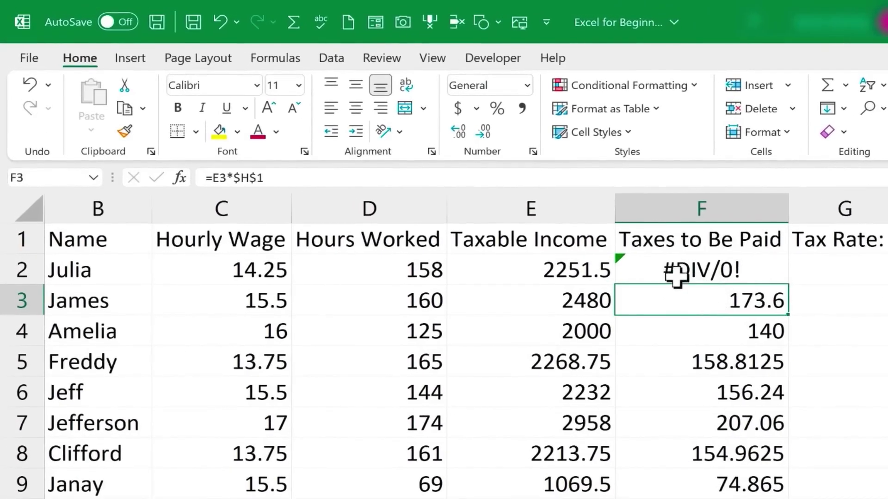
- Try to enter the formula =E2*/0 in cell F2 and decline the suggested correction
left_click(757, 264)
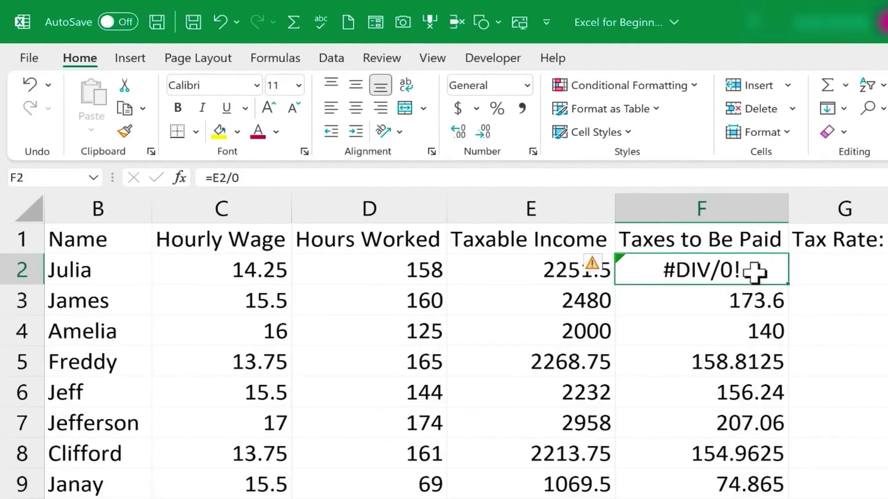
left_click(749, 323)
left_click(743, 277)
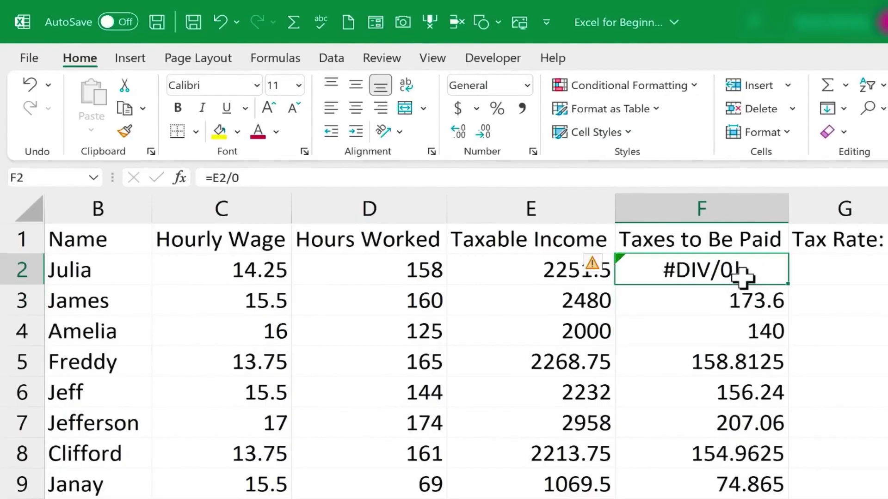
type("=E2*/0")
key("Return")
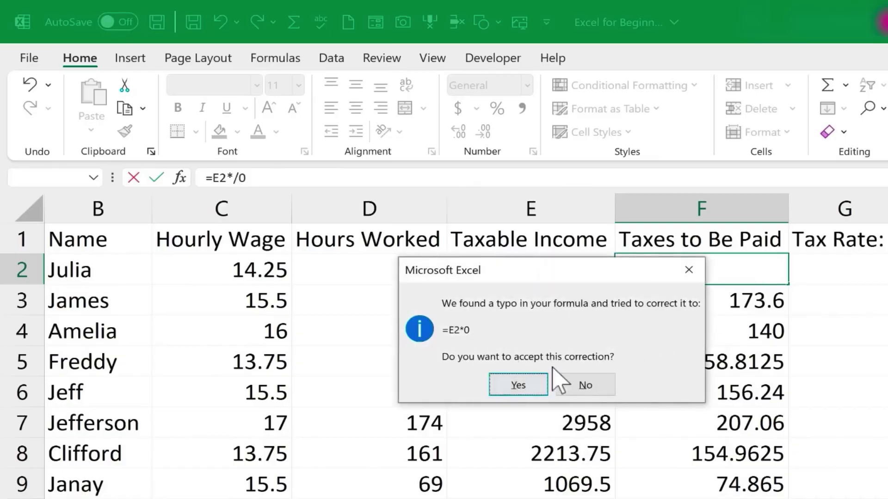
left_click(581, 389)
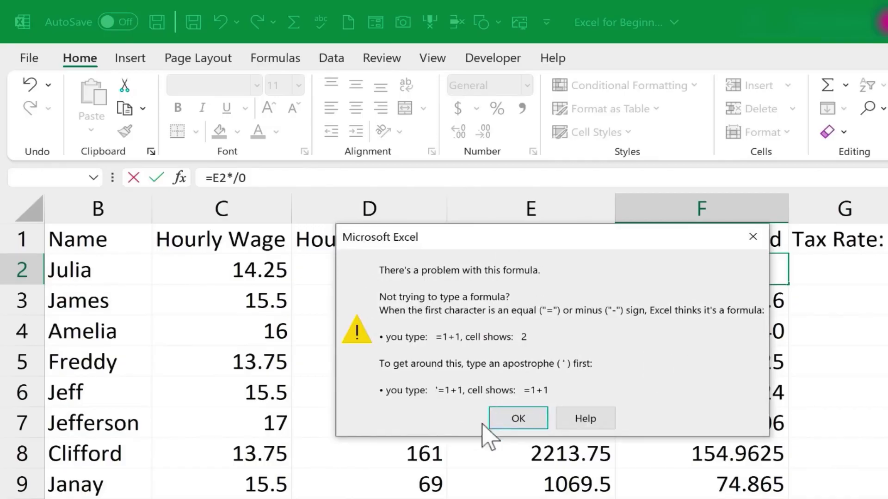
left_click(513, 421)
- Correct the F2 formula to =E2/0 by removing the extra multiplication and reference
left_click(743, 300)
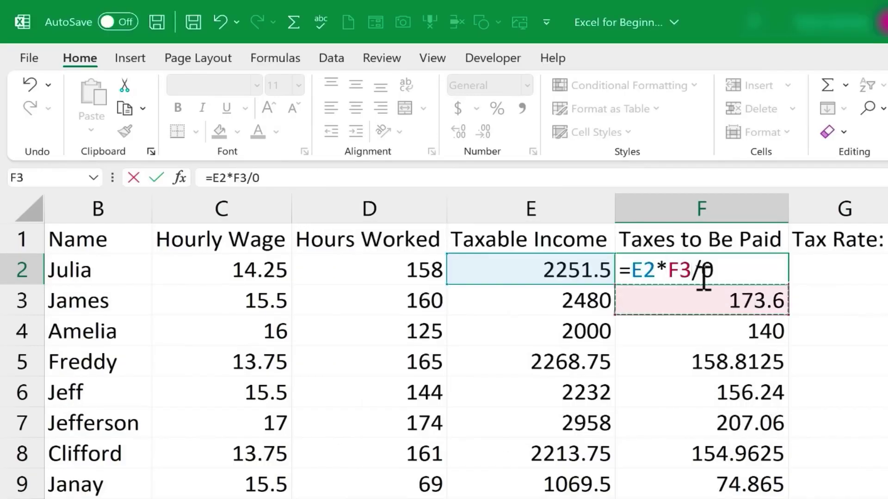
key("BackSpace")
key("BackSpace")
key("BackSpace")
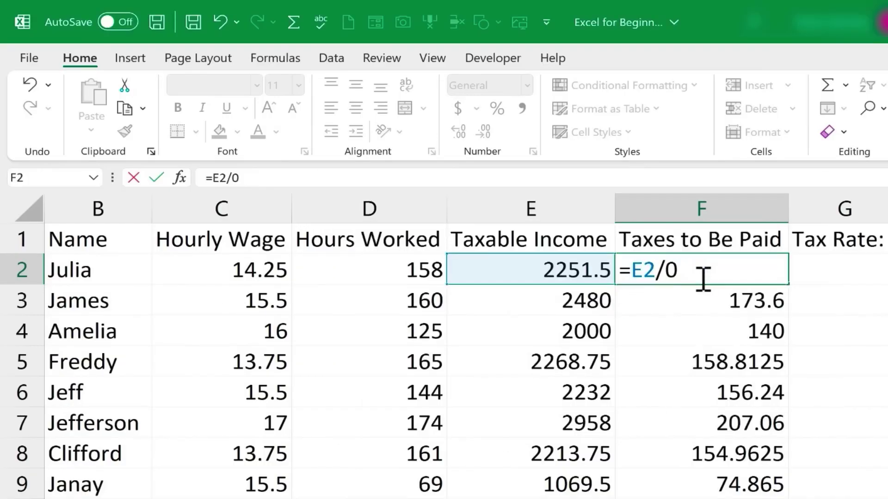
key("Return")
left_click(724, 272)
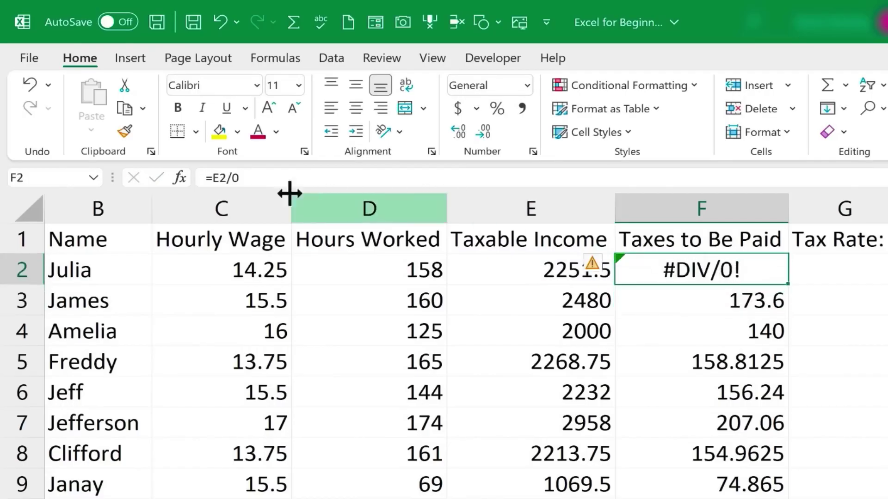
left_click(283, 177)
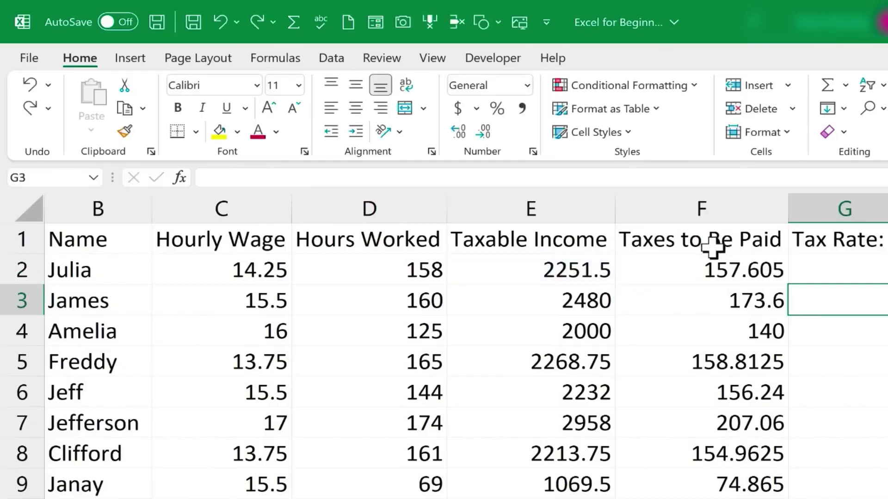
- Name the range of Taxes to Be Paid values in column F, starting at F2, TaxesOwed
left_click(685, 242)
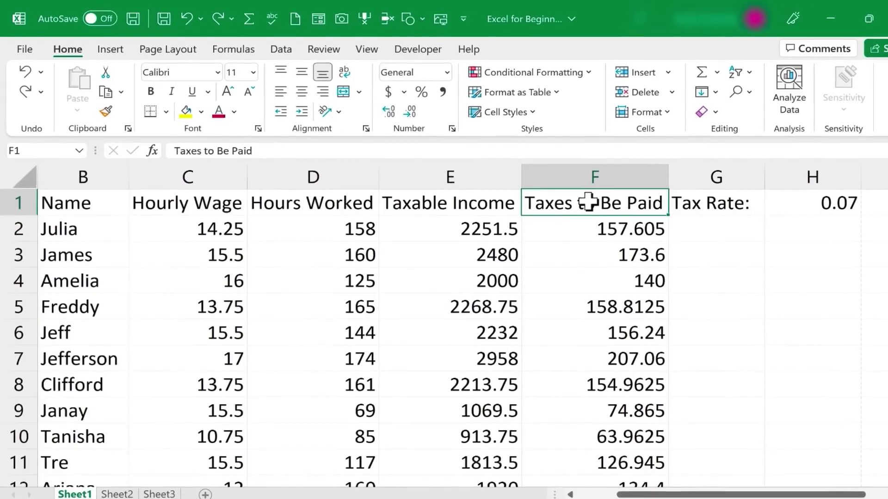
left_click(611, 227)
left_click_drag(610, 227, 615, 484)
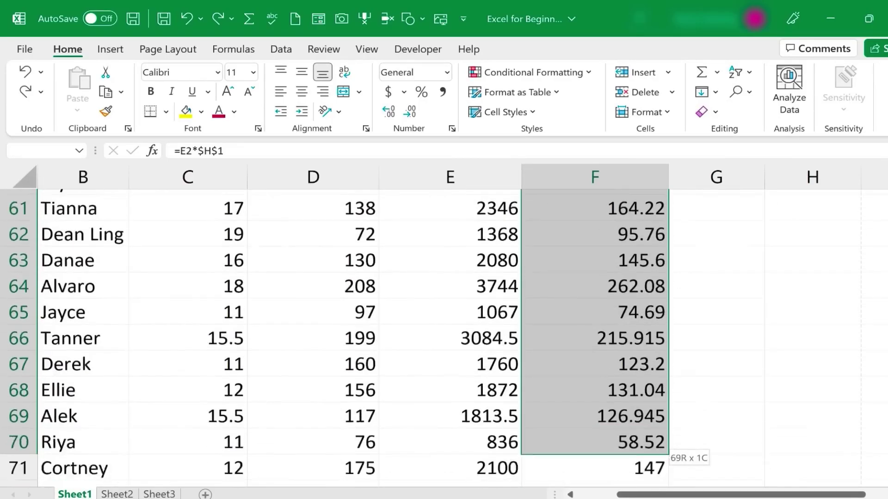
scroll(550, 220, "up", 20)
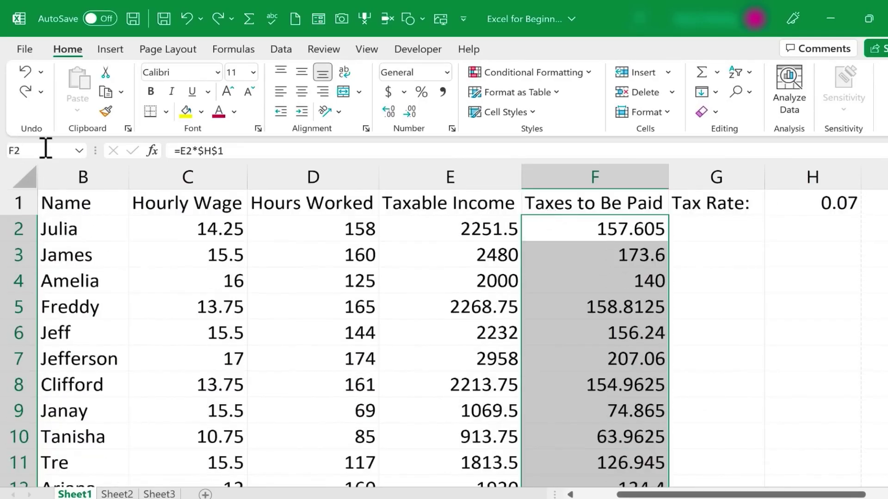
left_click(26, 149)
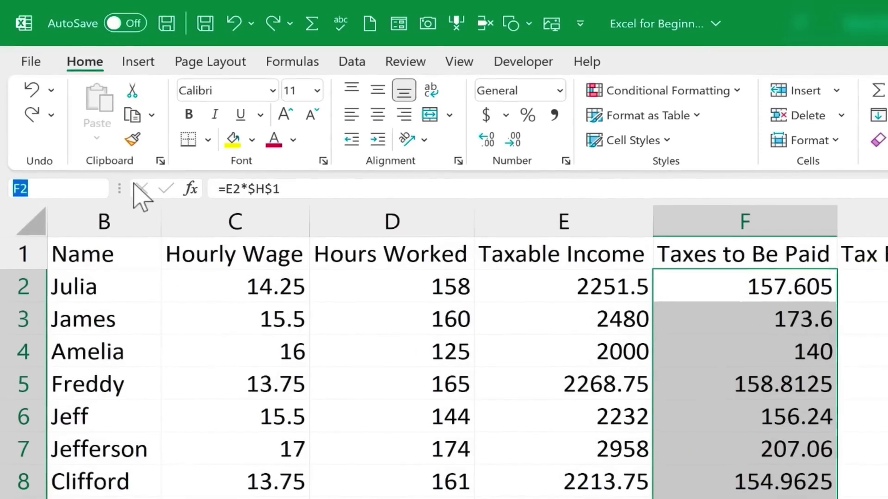
type("TaxesOwed")
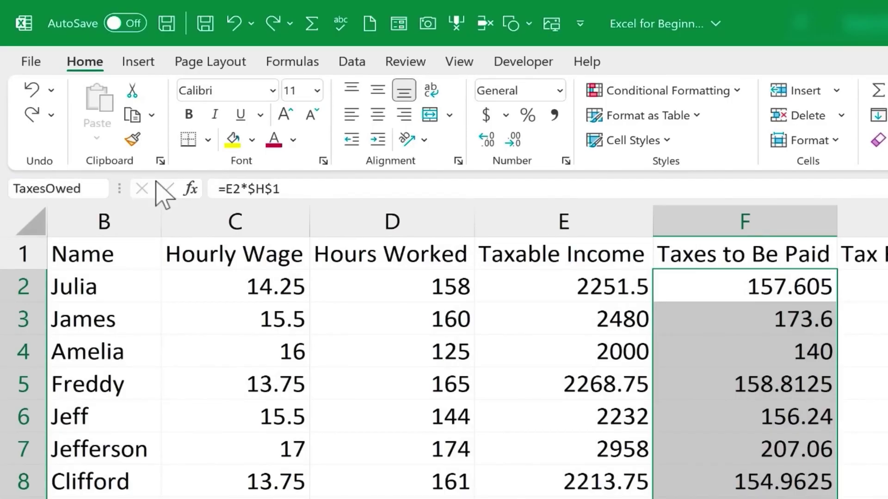
key("Return")
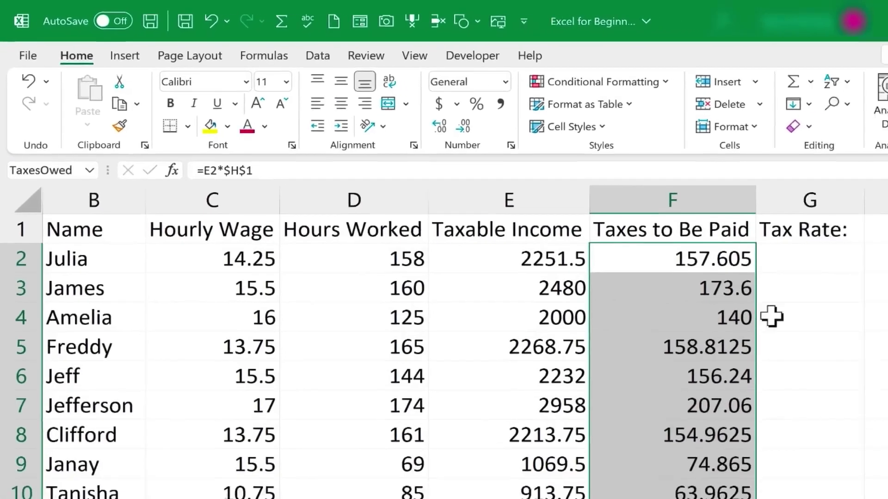
- Check which cells the TaxesOwed range covers and view the list of defined names
scroll(694, 305, "down", 7)
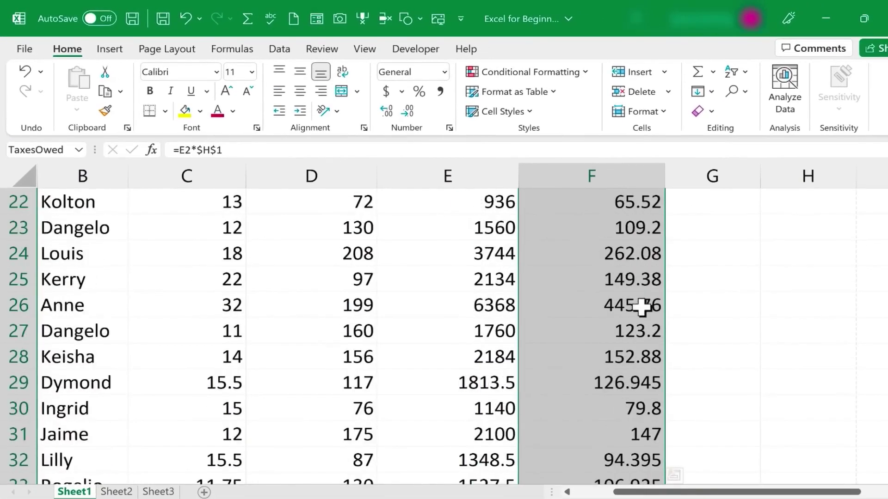
scroll(638, 311, "up", 7)
left_click(716, 250)
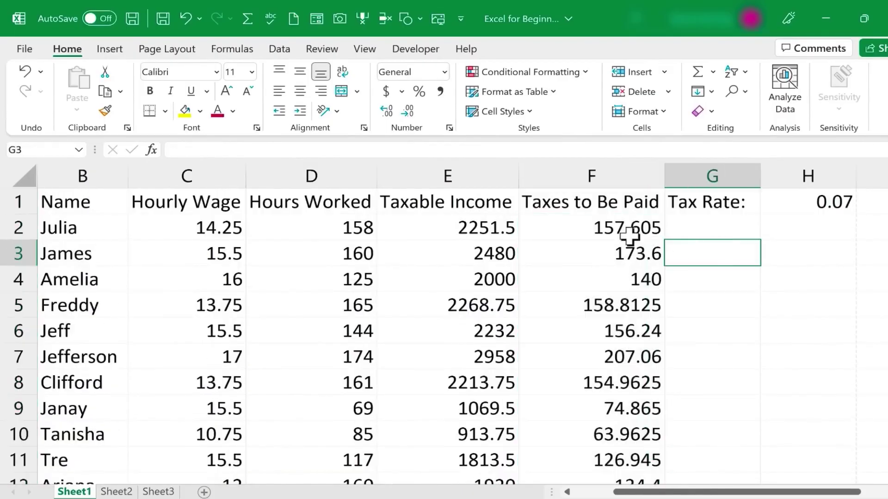
left_click(615, 235)
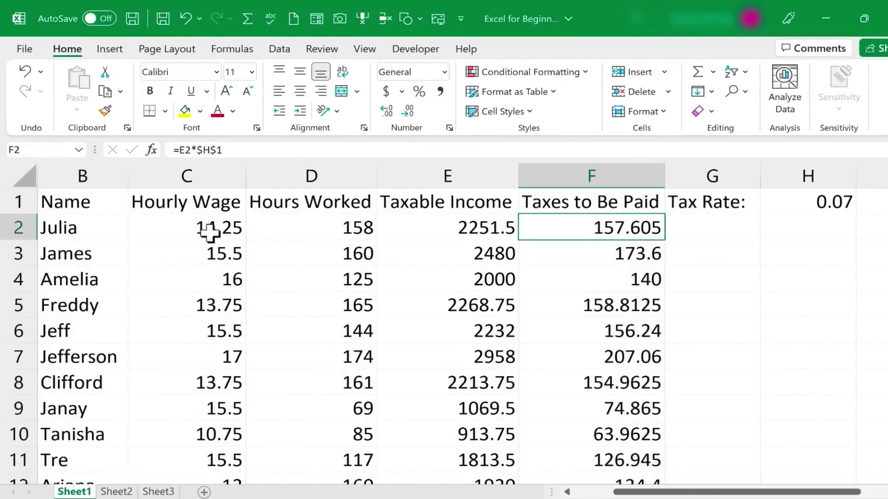
left_click(79, 151)
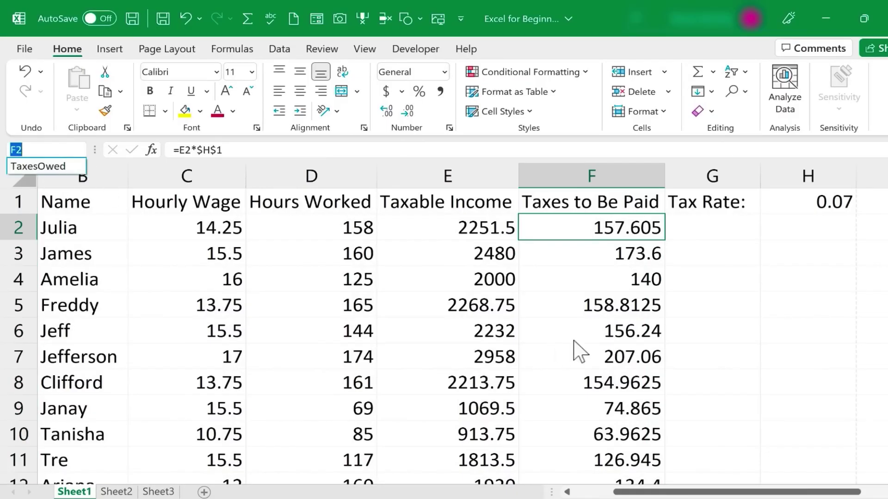
left_click(701, 262)
- Enter the formula =taxesowed+1 in cell G3
left_click(714, 256)
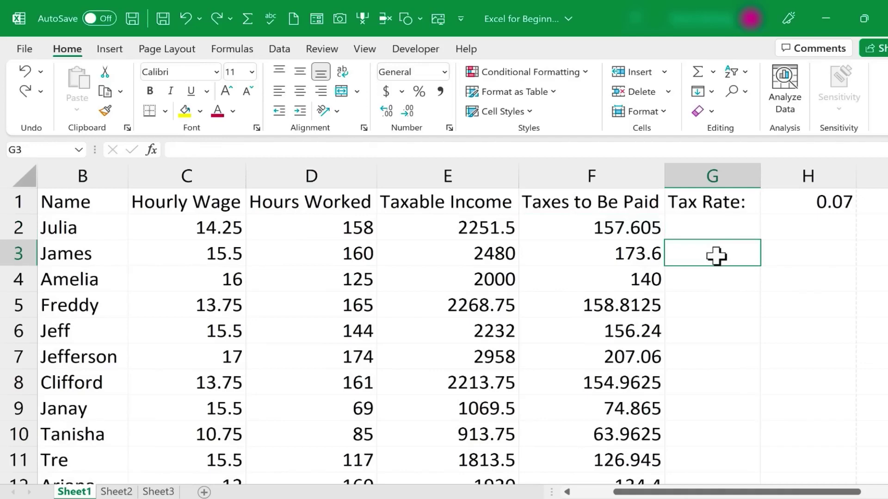
type("=")
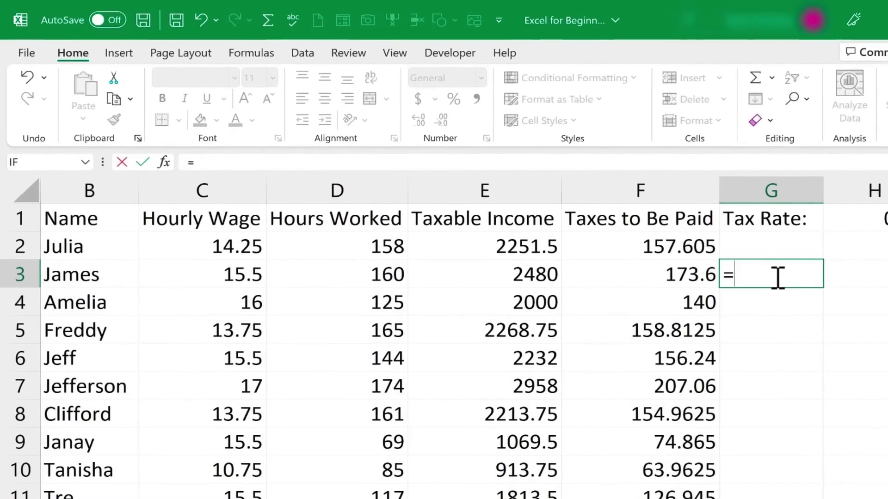
type("e3")
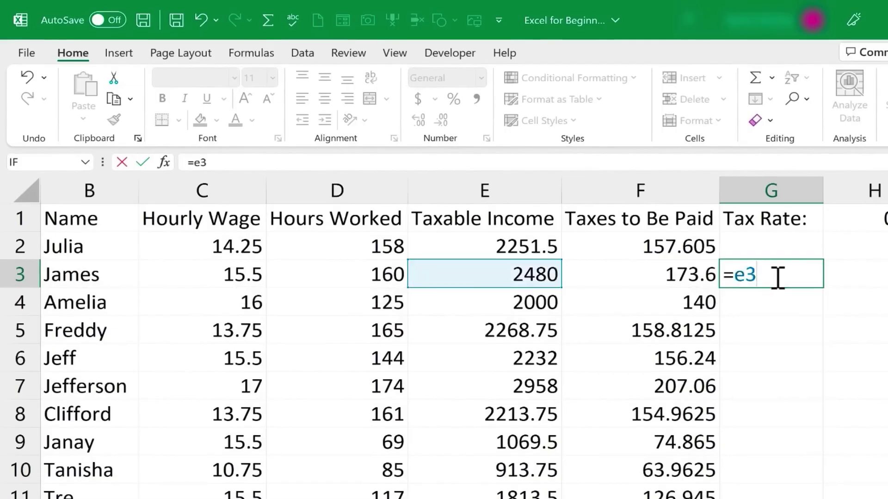
key("BackSpace")
key("BackSpace")
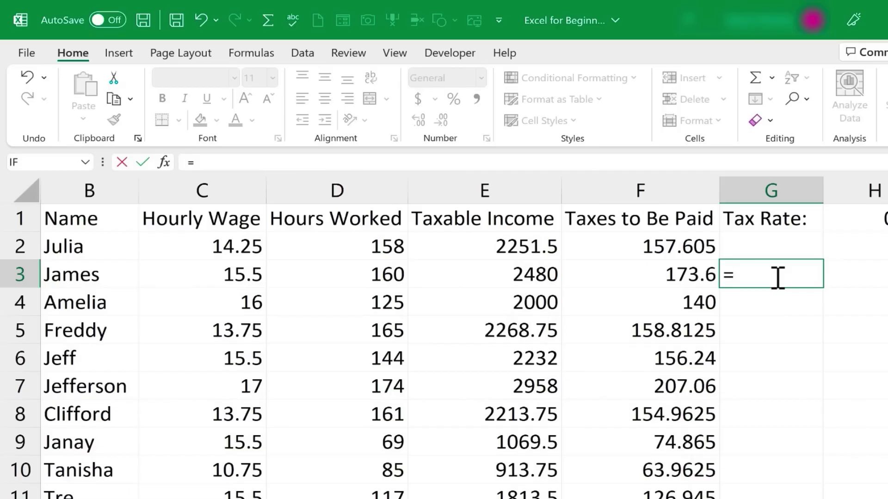
type("tax")
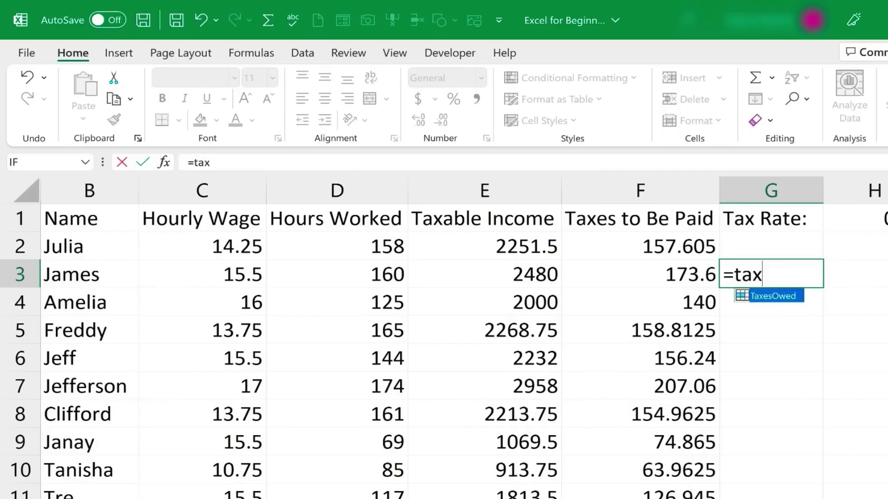
type("esowed+")
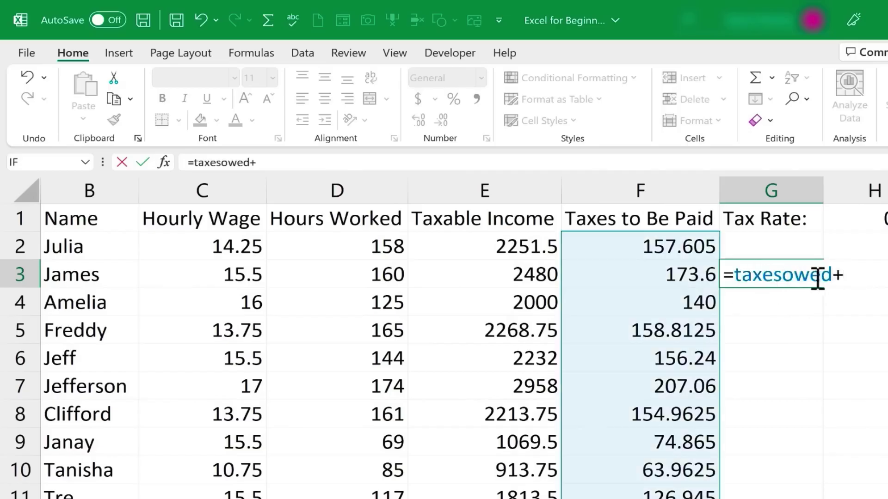
type("1")
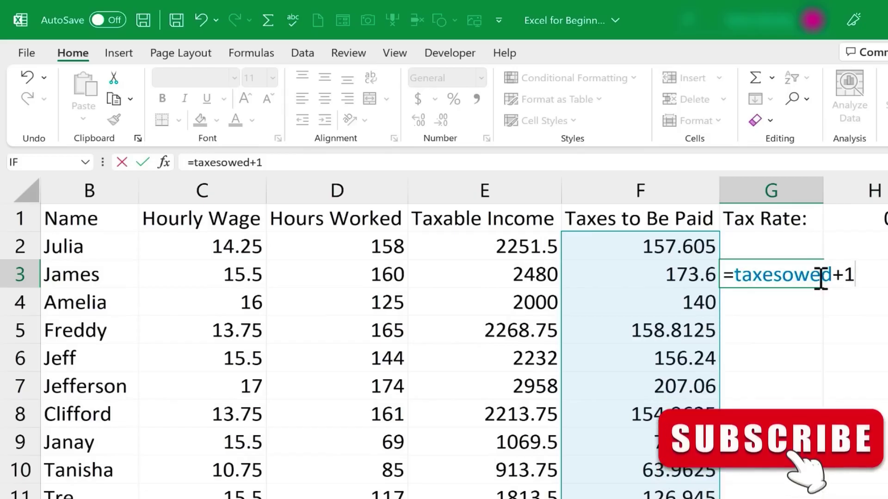
key("Return")
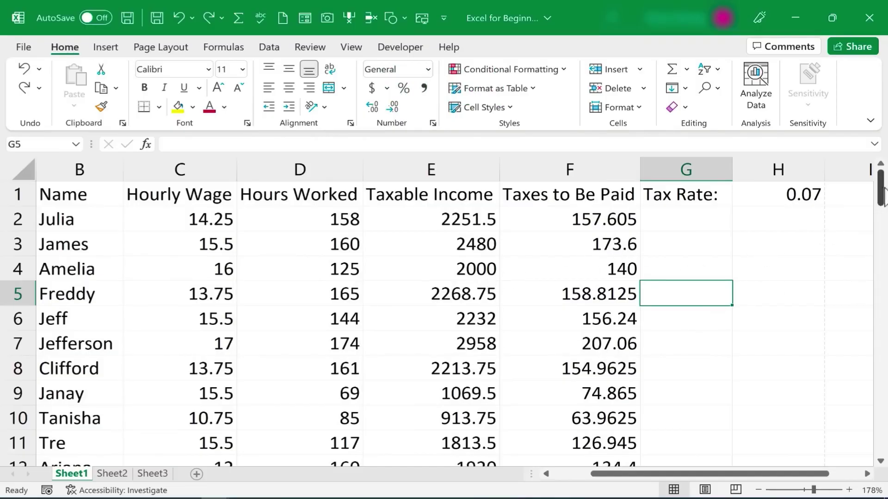
- Start a =sum formula in cell D72, directly below the Hours Worked values
left_click_drag(880, 185, 874, 401)
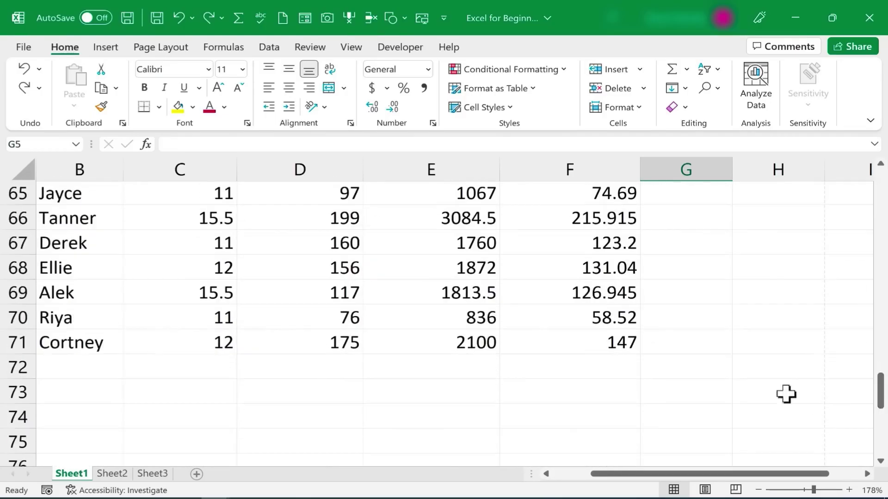
left_click(296, 367)
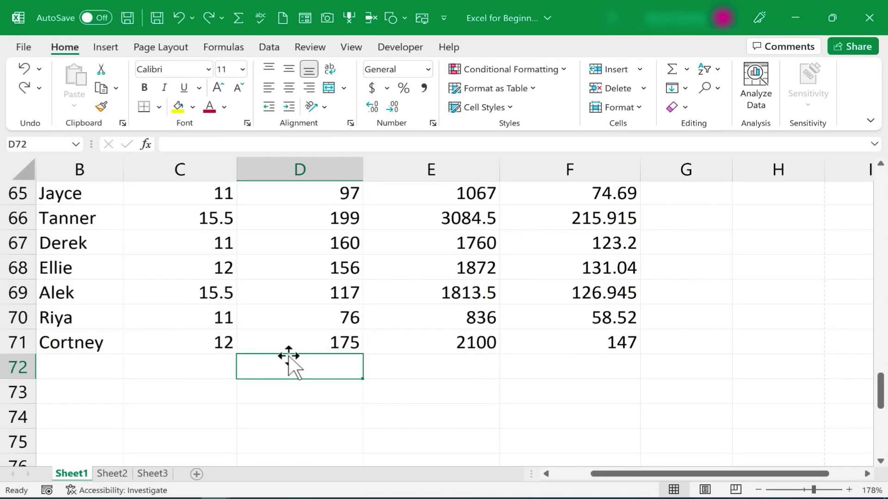
type("=")
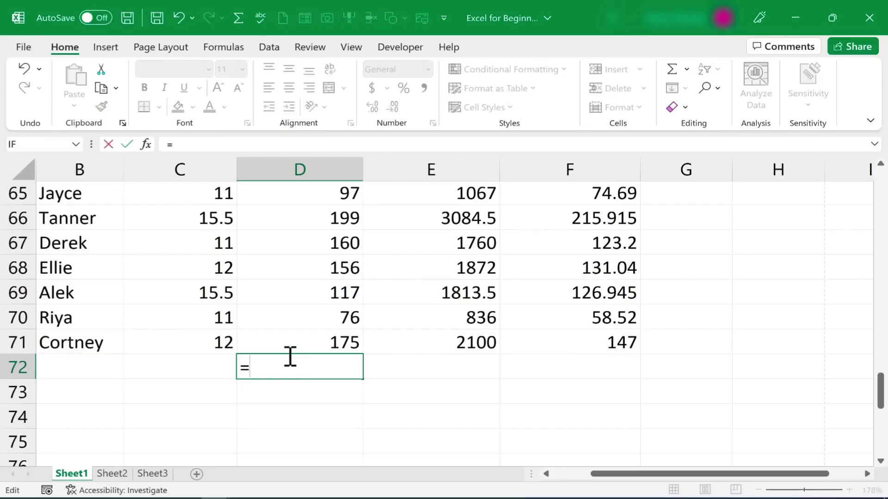
type("sum")
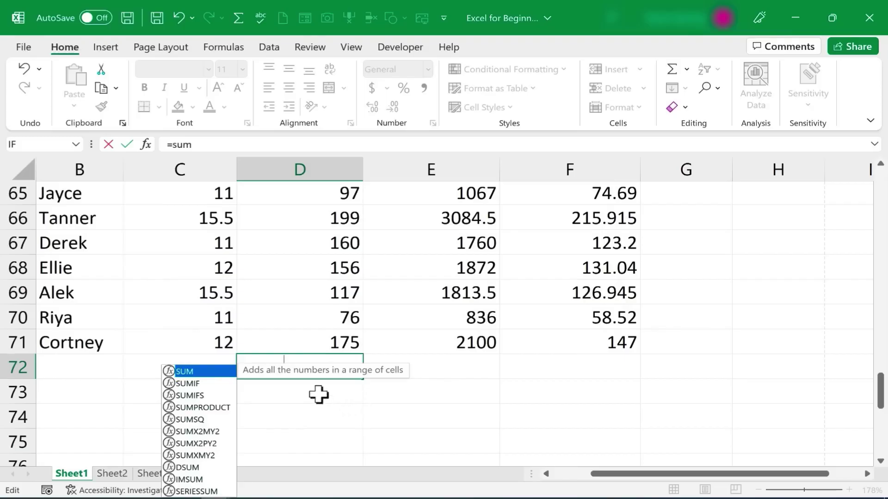
- Read the descriptions of the suggested SUM, SUMIF, SUMIFS and SUMPRODUCT functions, ending on SUM
scroll(317, 393, "down", 1)
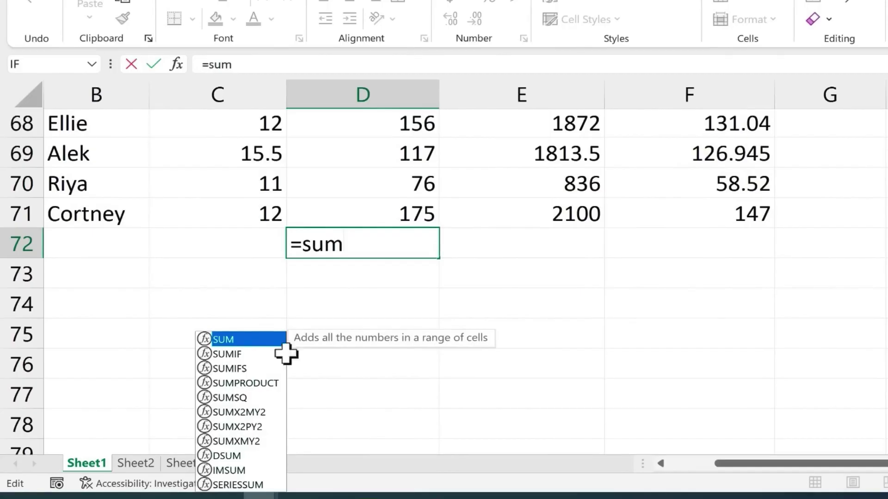
left_click(241, 354)
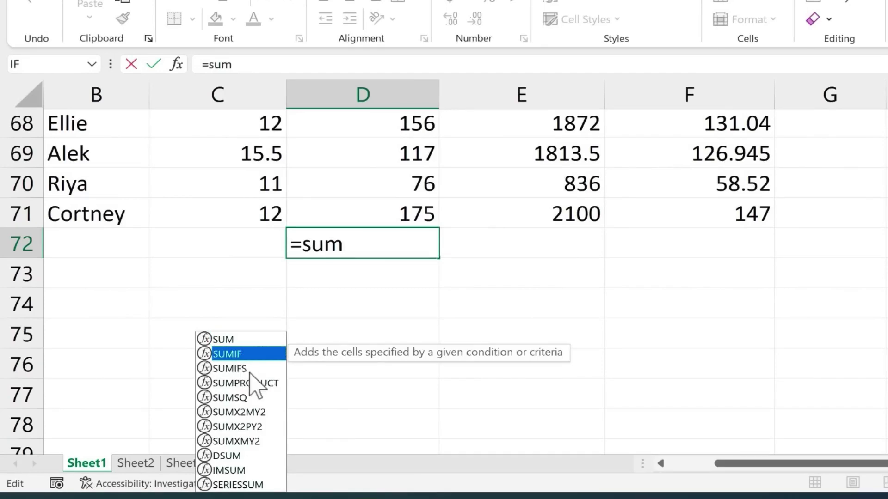
key("Down")
key("Down")
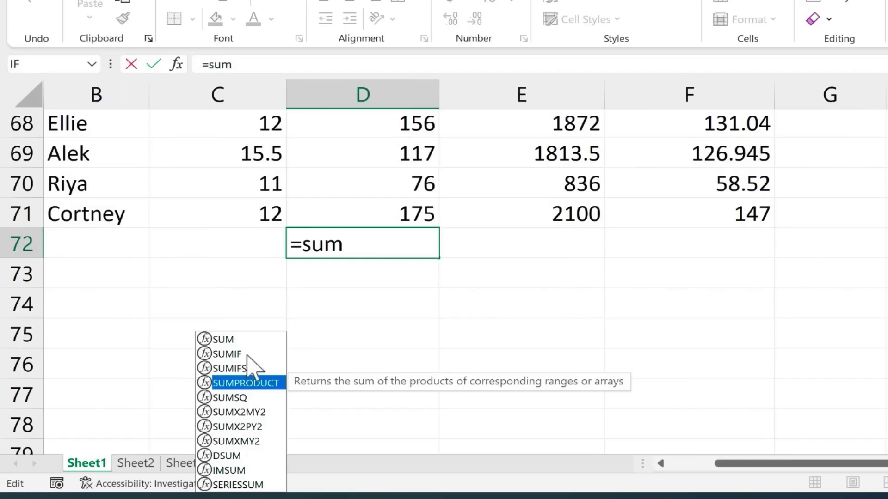
left_click(248, 369)
left_click(265, 384)
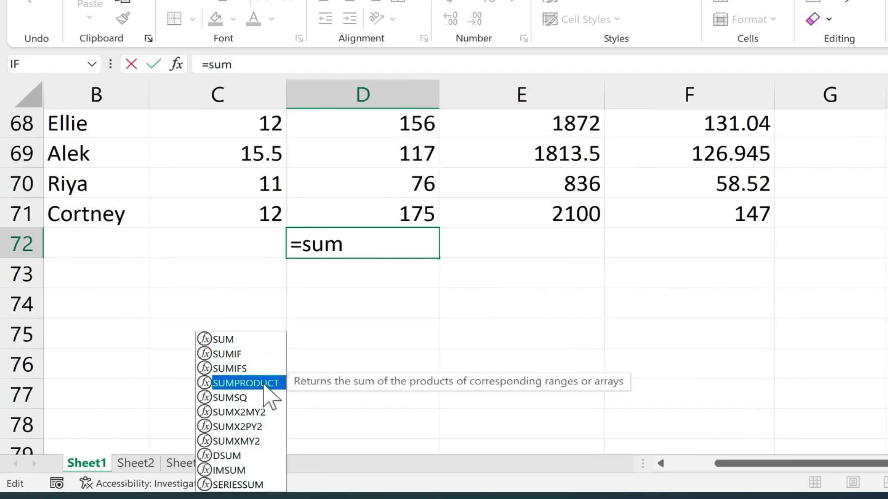
left_click(235, 341)
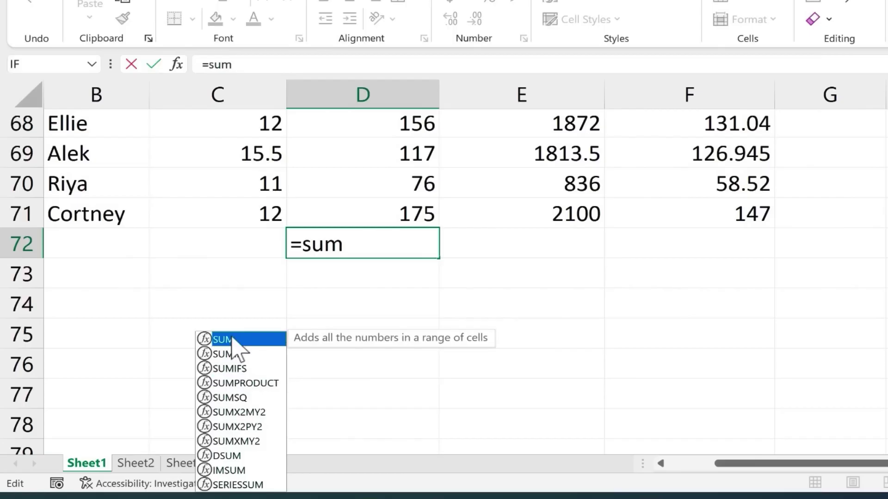
- Complete the formula in cell D72 as =sum(5,6)
left_click(360, 249)
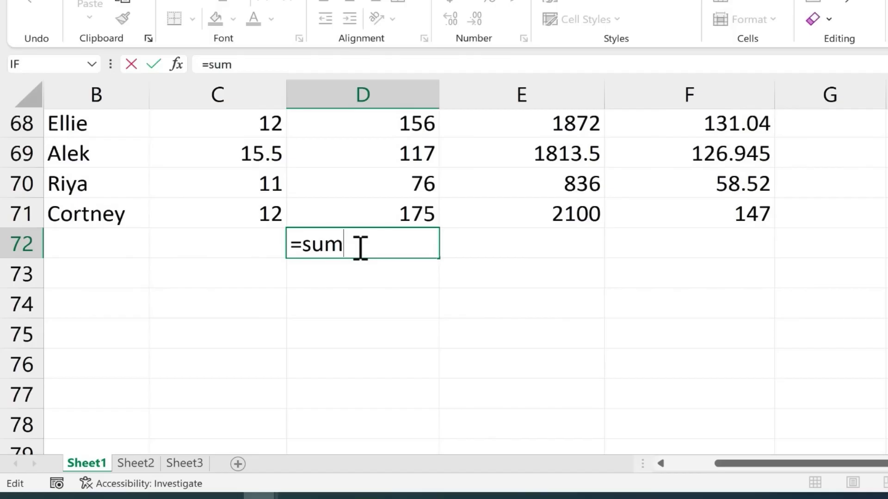
type("(")
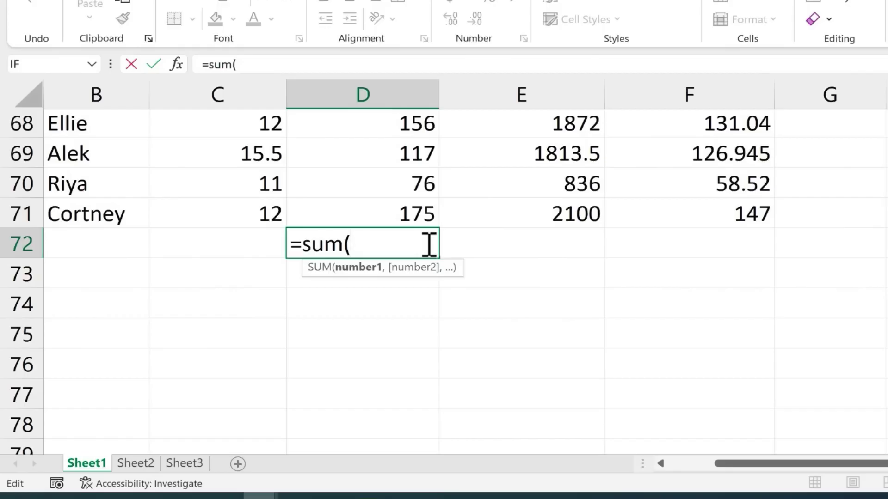
type("5,6")
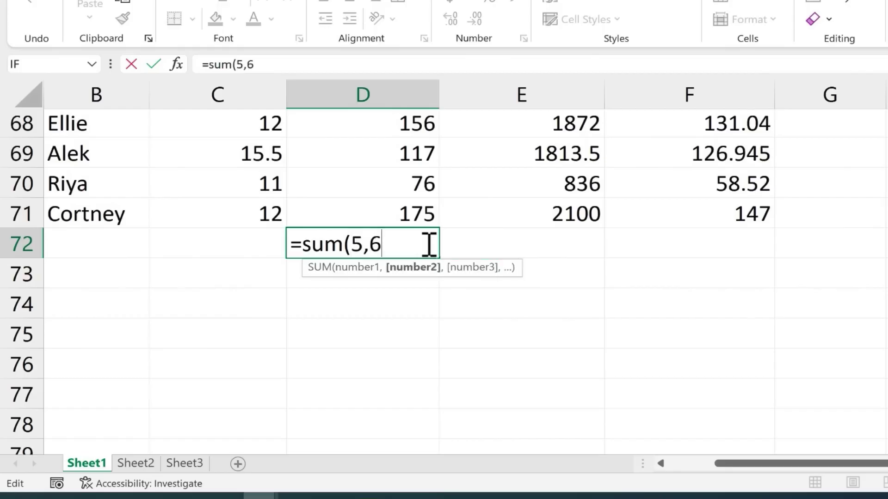
type(")")
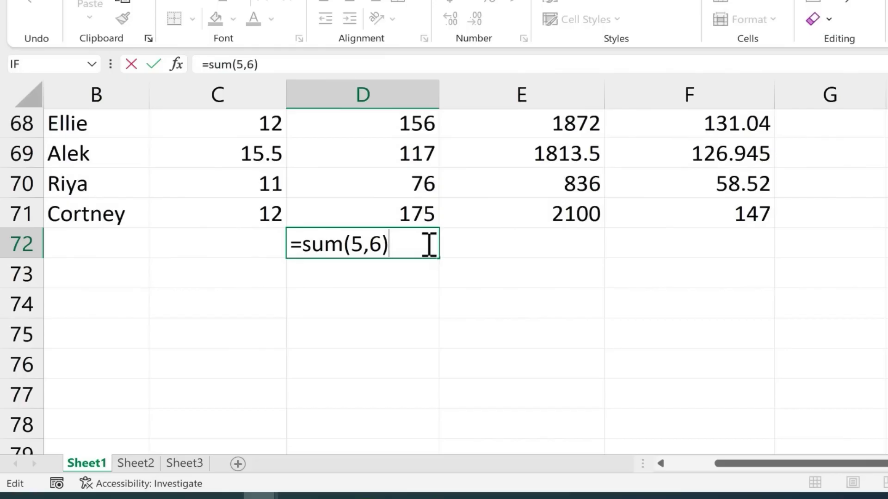
key("Return")
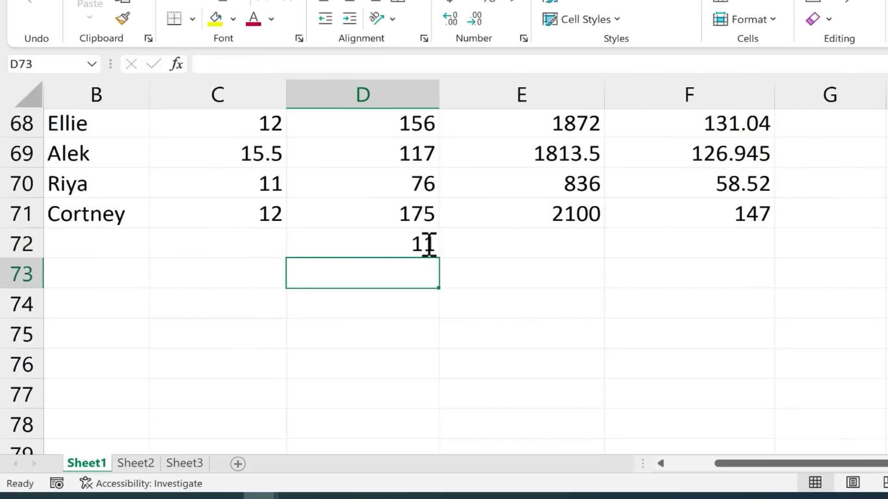
- Replace the numbers in D72's SUM formula with the Hours Worked range D2:D71
left_click(424, 242)
double_click(424, 242)
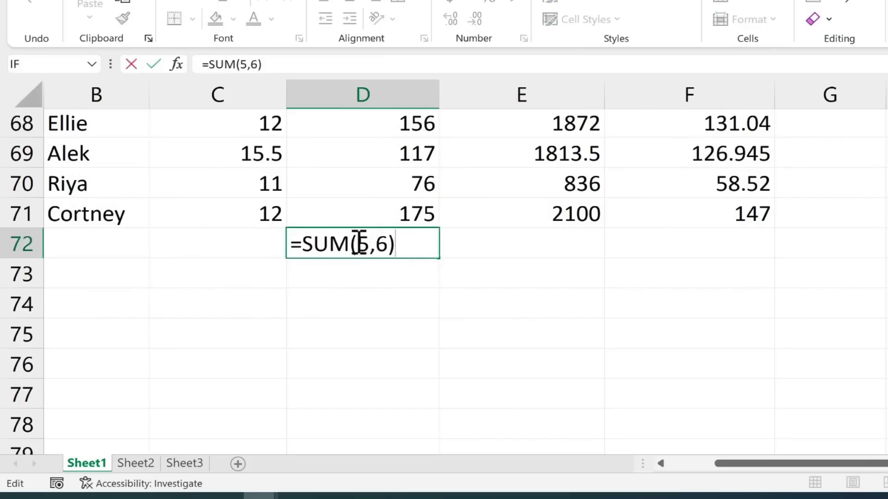
left_click_drag(359, 243, 409, 245)
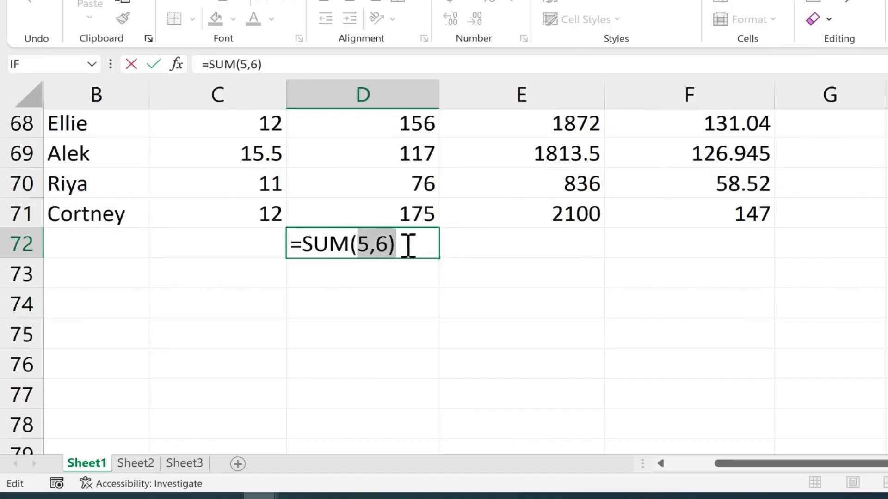
left_click(406, 211)
scroll(401, 211, "up", 1)
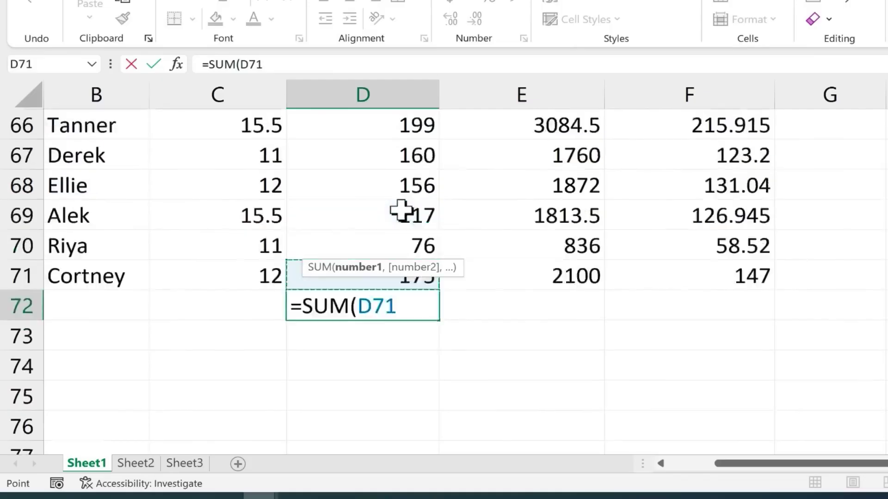
scroll(401, 210, "up", 20)
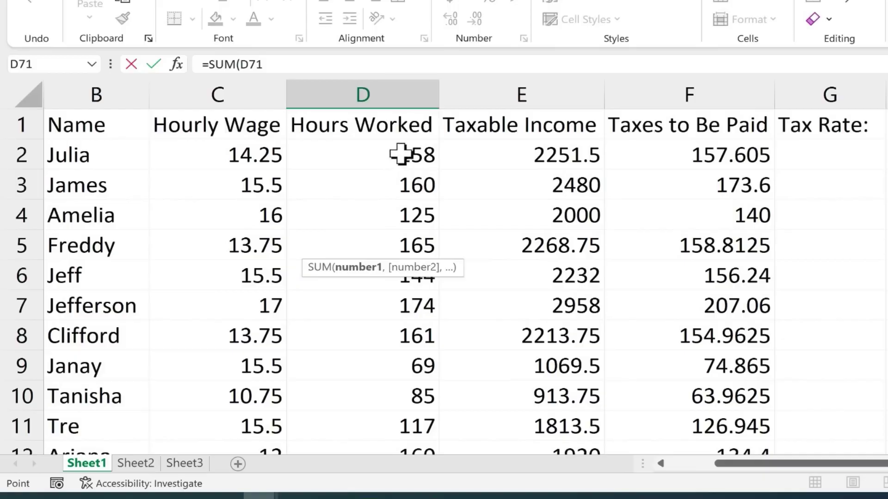
scroll(381, 159, "down", 15)
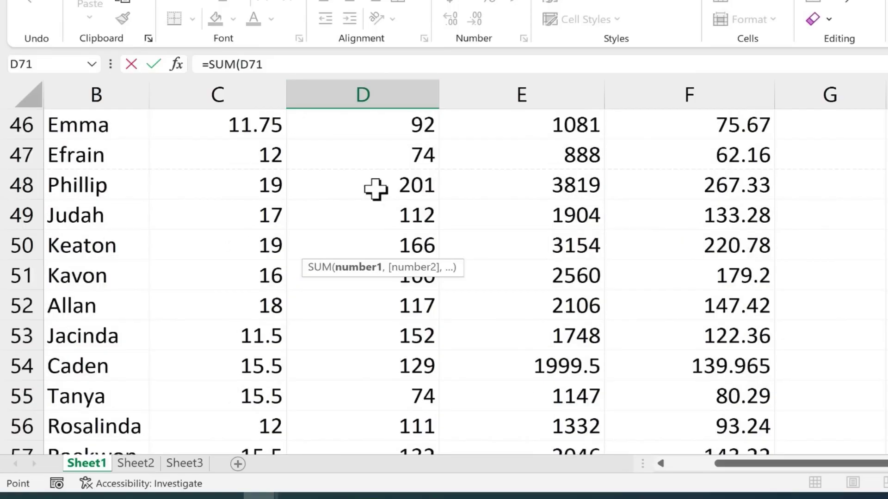
scroll(376, 189, "down", 8)
left_click_drag(405, 189, 375, 185)
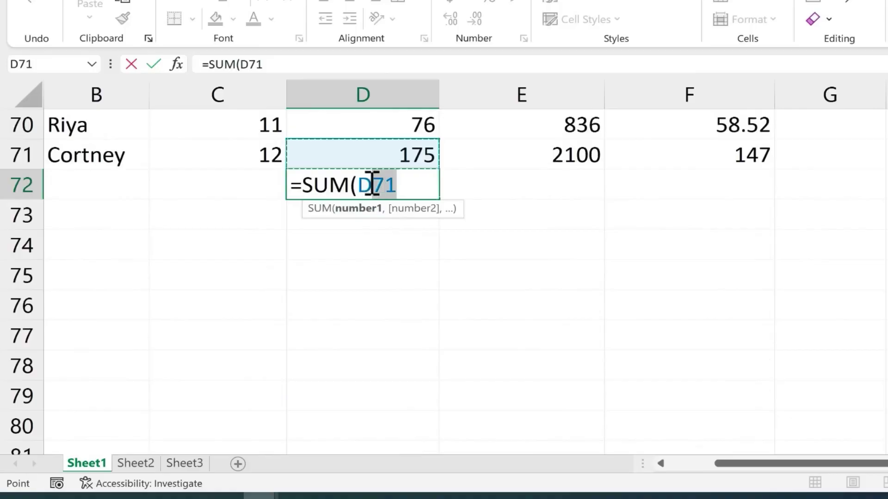
type("2")
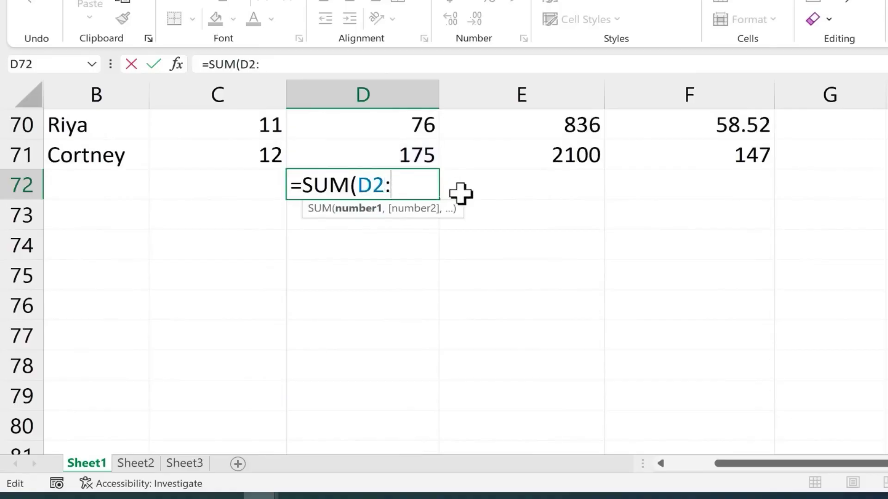
type(":d71")
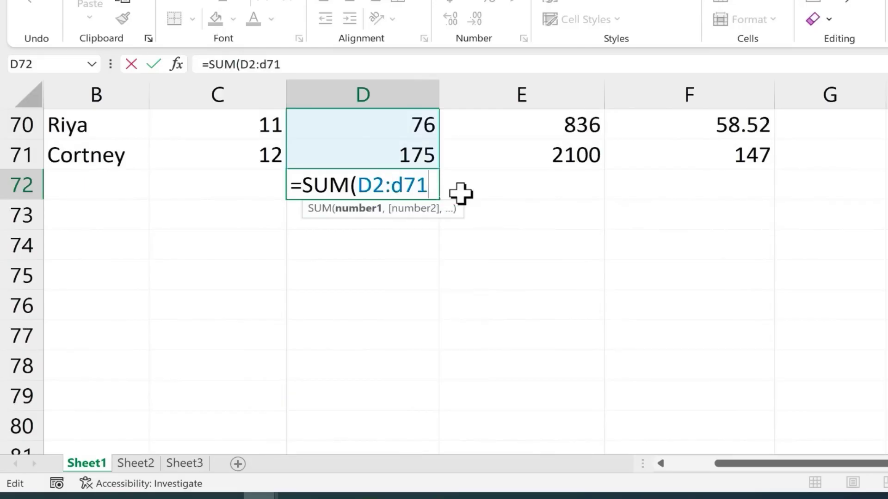
type(")")
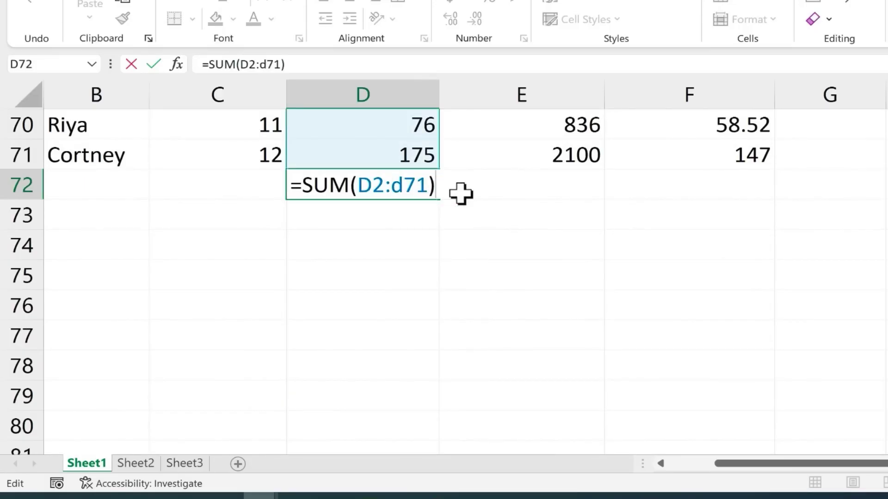
key("Return")
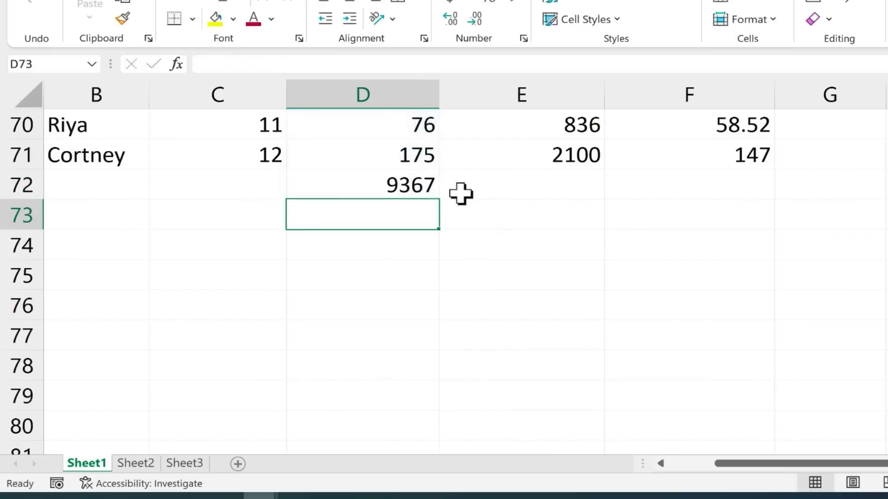
- Review the formula in D72 and undo the last two entries made in that cell
left_click(418, 183)
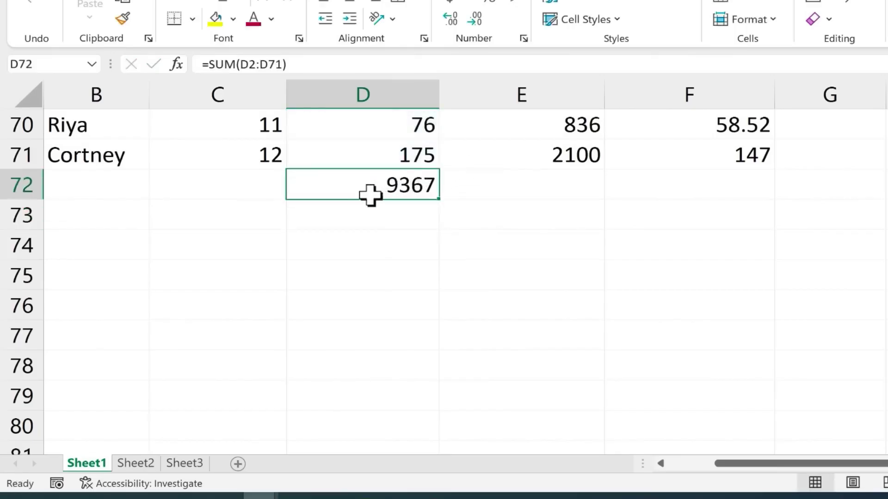
key("Return")
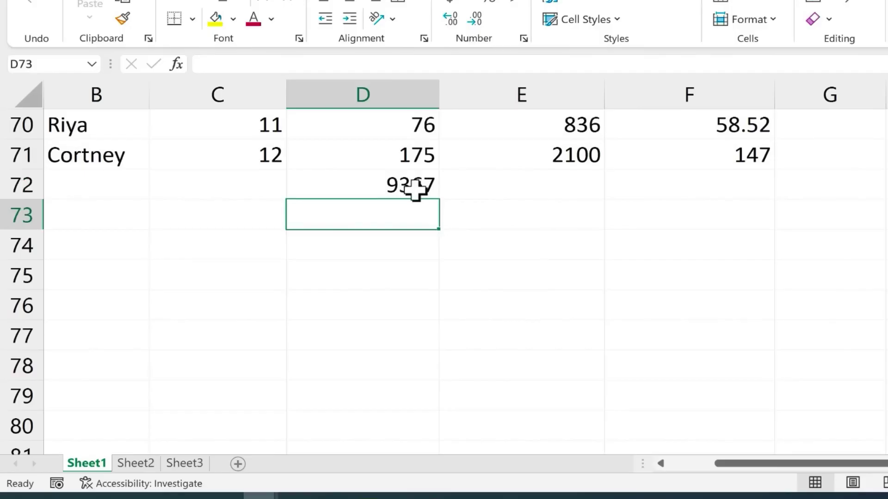
key("ctrl+z")
key("ctrl+z")
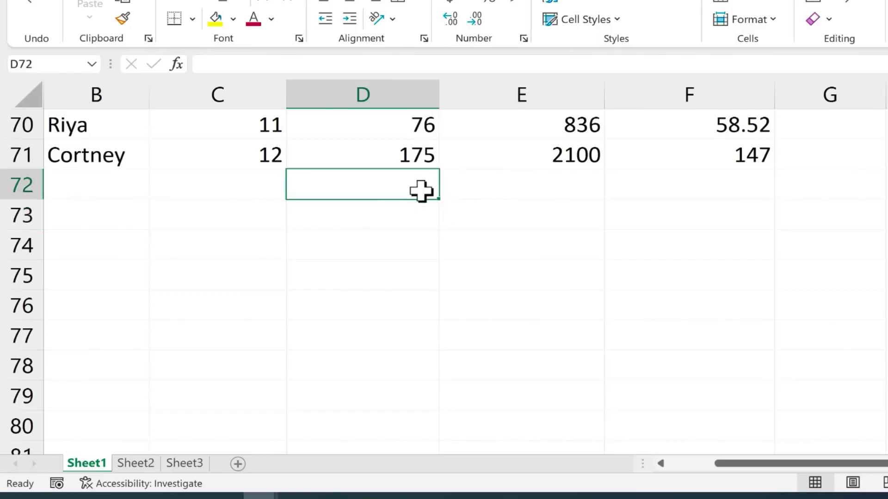
- Enter a new SUM formula in D72, picking the Hours Worked cells D2:D71 on the sheet as its range
double_click(421, 190)
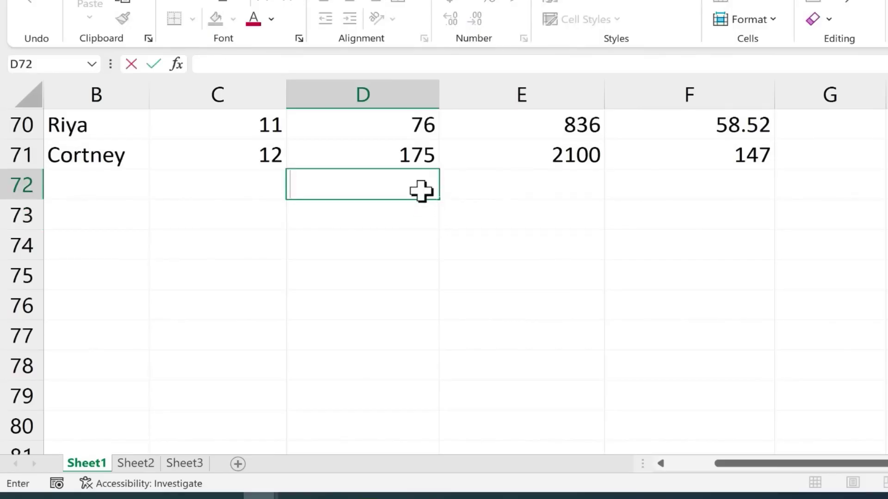
type("=")
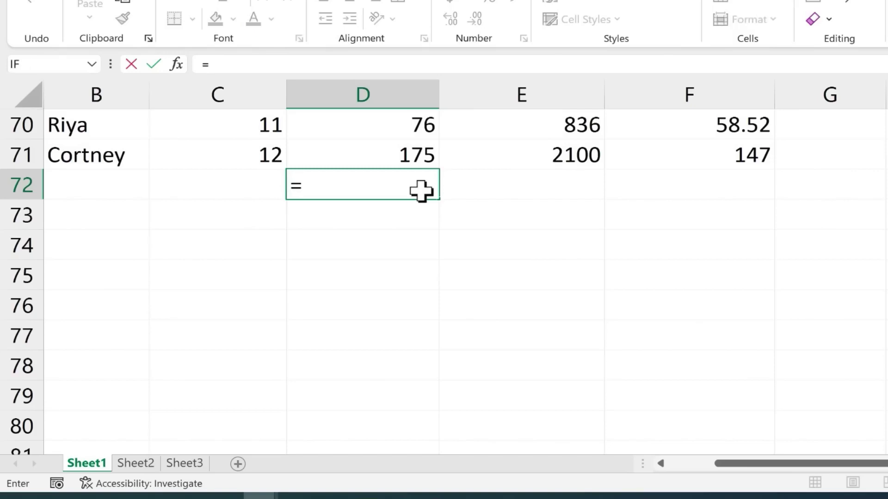
type("sum(")
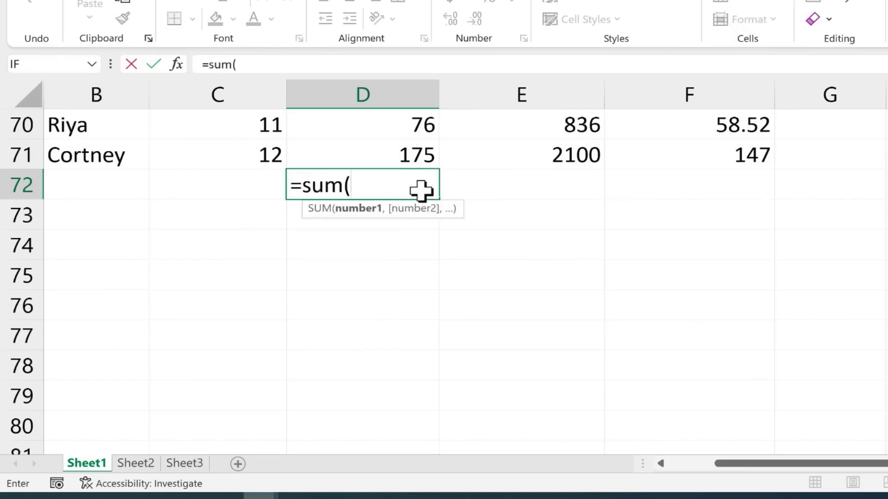
left_click_drag(378, 152, 393, 170)
scroll(393, 175, "down", 6)
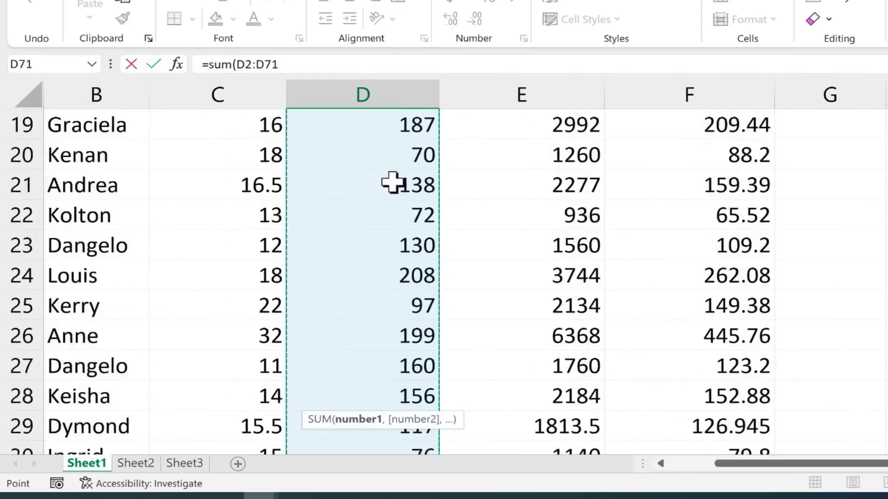
scroll(393, 185, "down", 18)
scroll(426, 226, "up", 4)
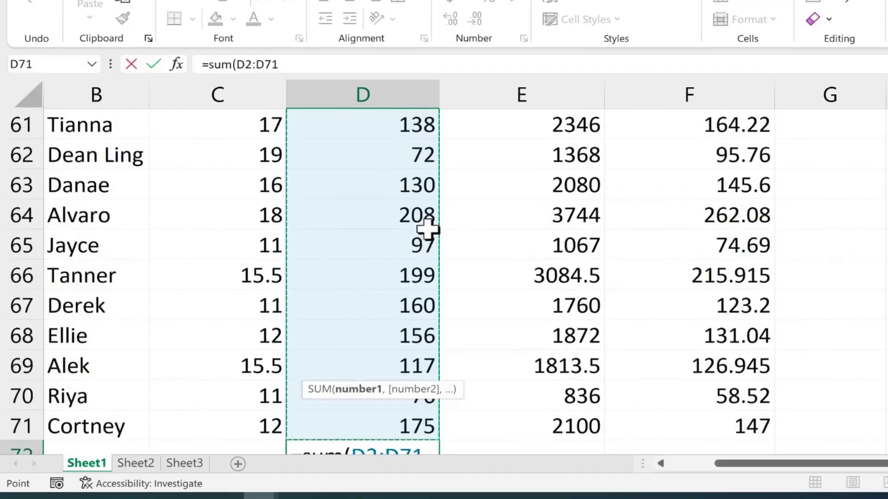
scroll(426, 226, "down", 3)
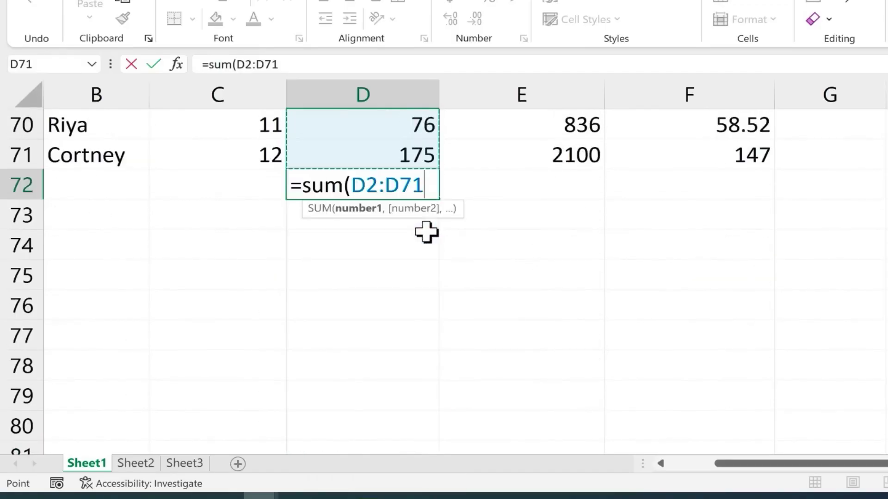
key("Return")
left_click(415, 186)
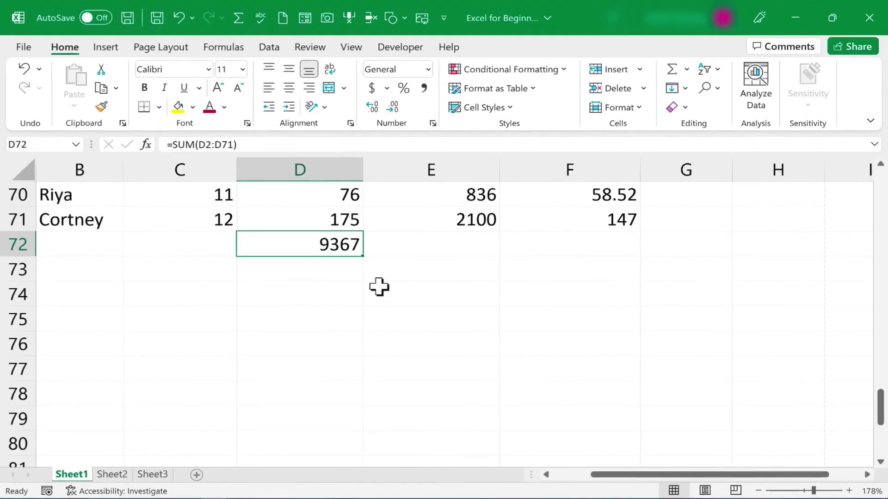
- Clear the SUM formula from cell D72 and keep the empty cell selected
key("BackSpace")
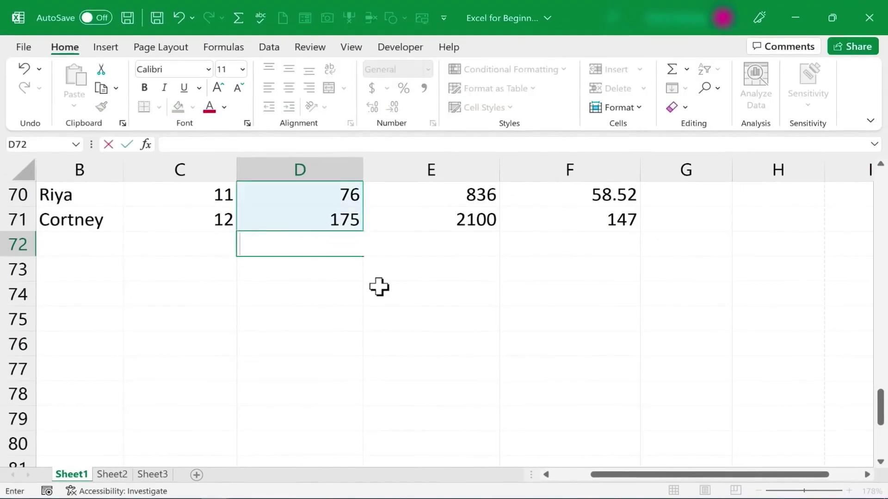
left_click(326, 244)
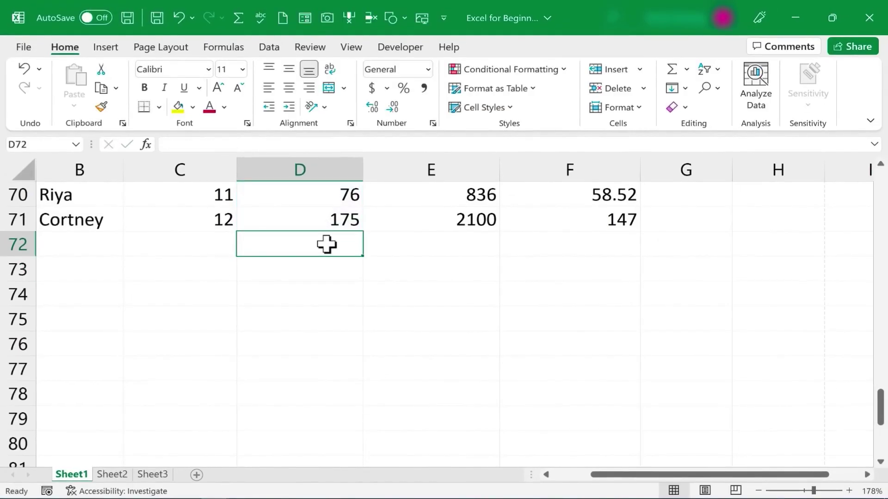
left_click(345, 285)
left_click(336, 247)
- Total the Hours Worked column in D72 with AutoSum, accepting the suggested range D2:D71
scroll(387, 262, "up", 13)
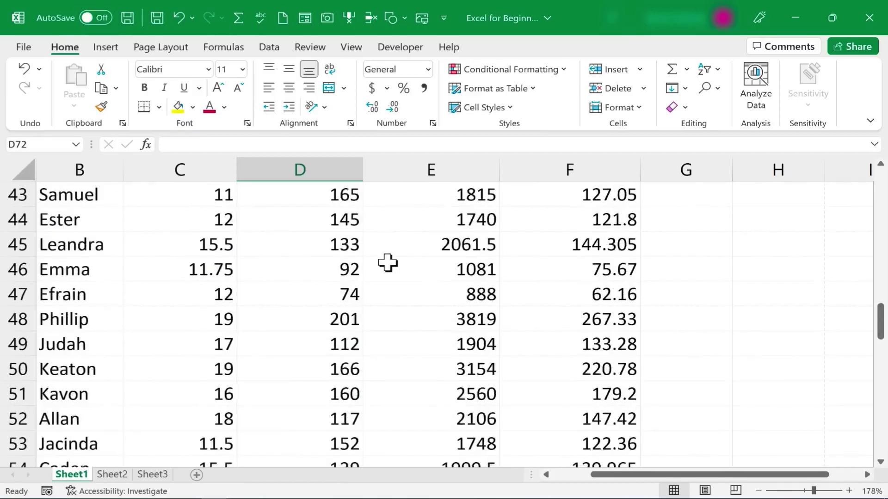
scroll(387, 266, "up", 10)
key("ctrl+BackSpace")
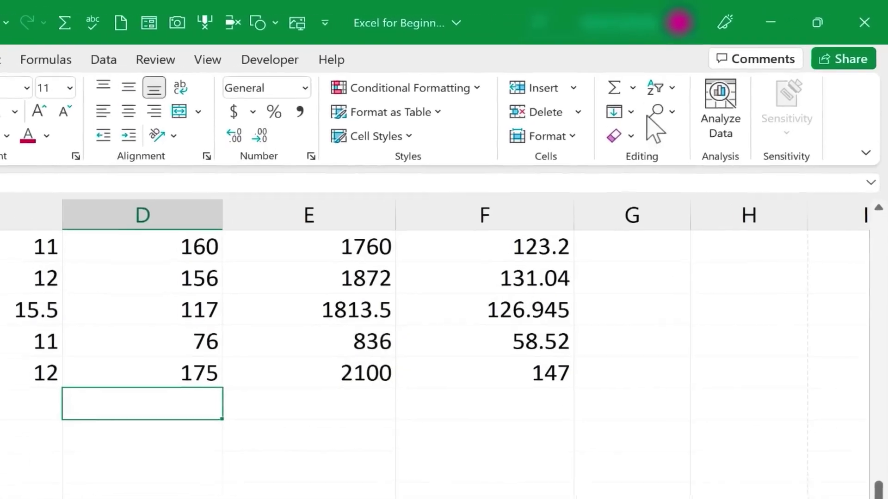
left_click(613, 89)
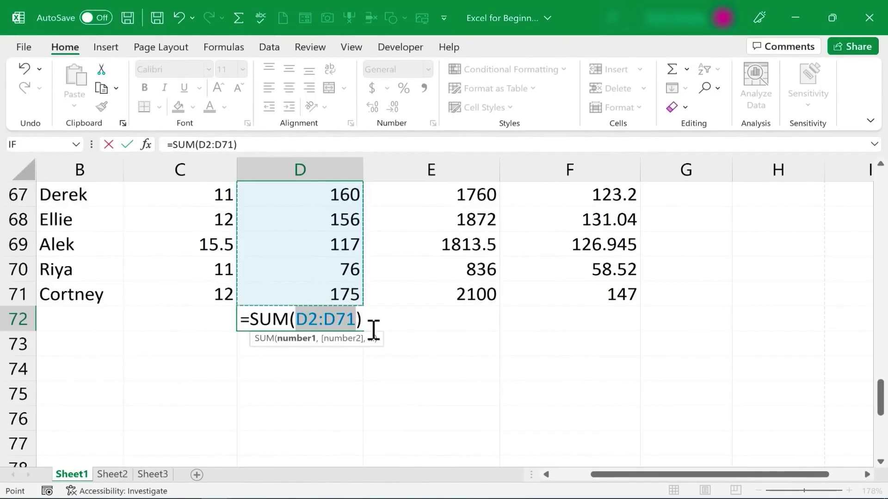
key("Return")
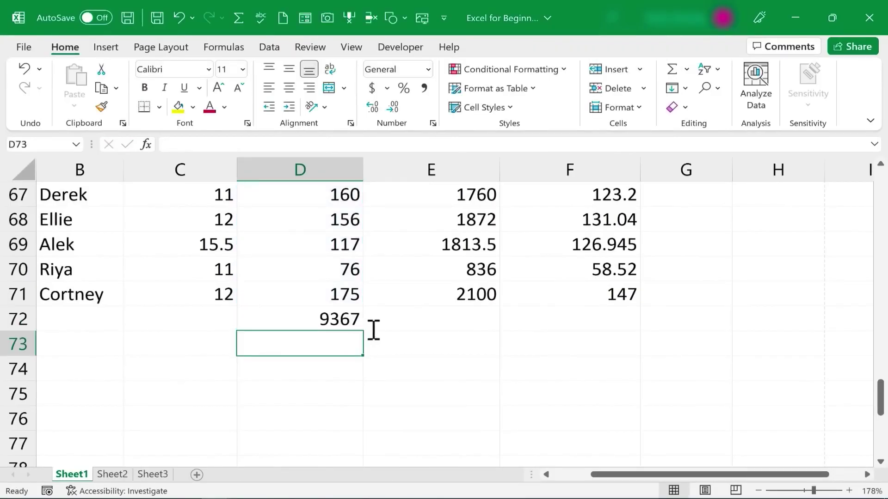
- Enter the label "Totals:" in cell C72 and make it bold
left_click(187, 316)
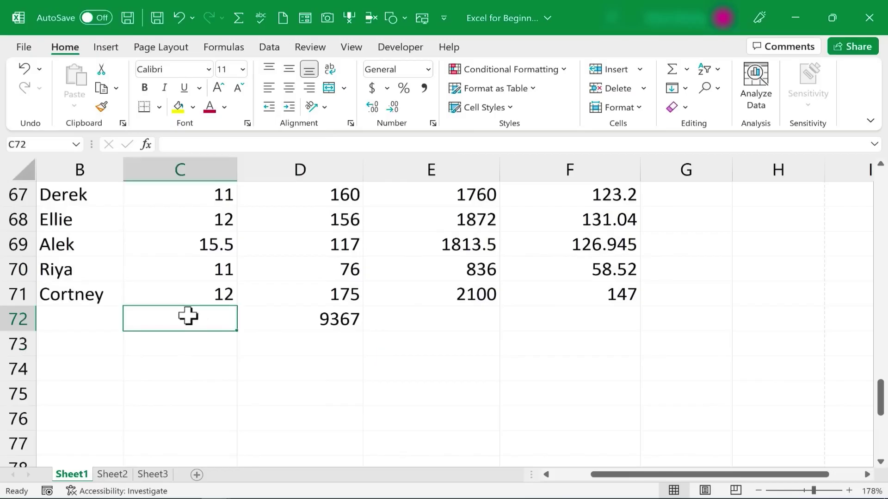
type("Totals:")
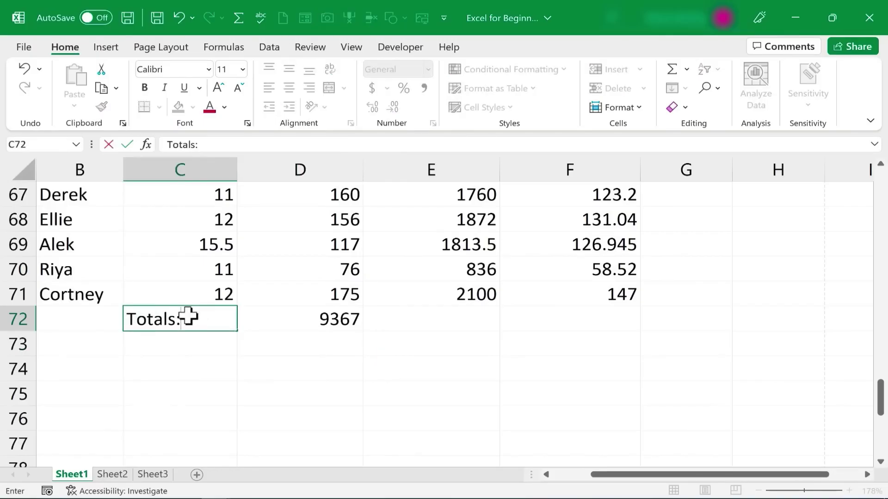
key("ctrl+Return")
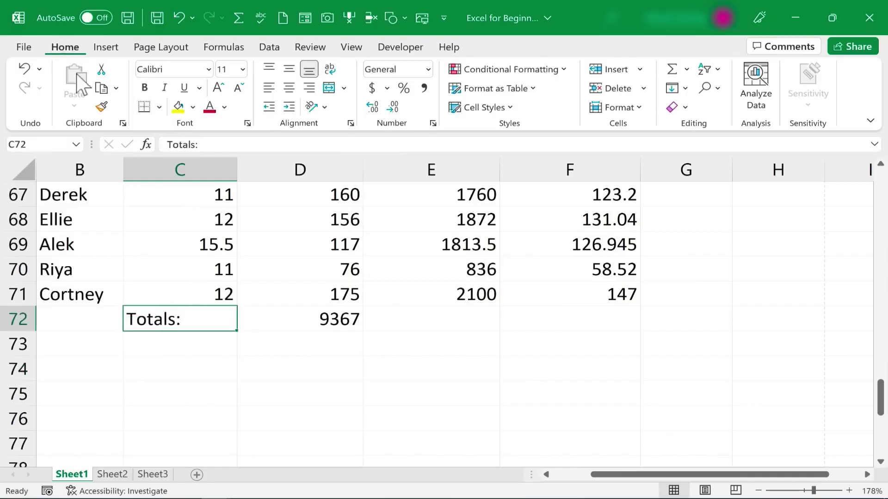
left_click(145, 88)
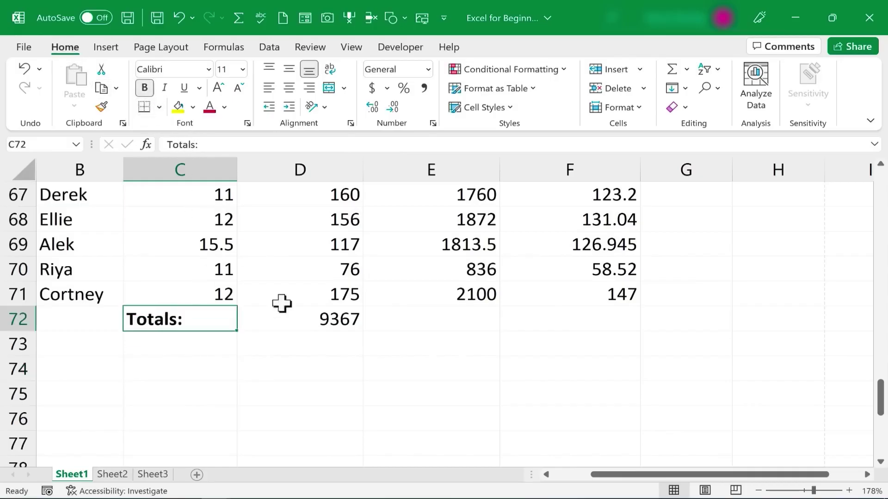
- Right-align the "Totals:" label in C72 and fill the SUM formula from D72 across into E72
left_click(310, 88)
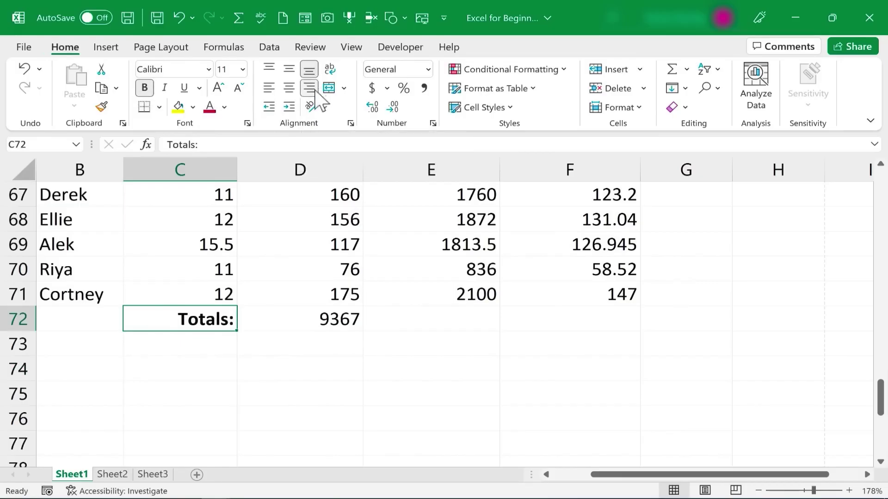
left_click(387, 374)
scroll(440, 247, "down", 1)
left_click(440, 247)
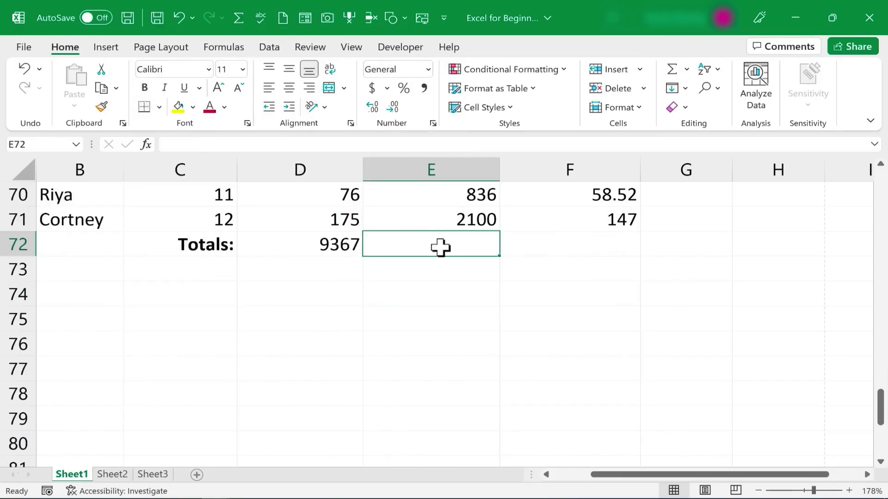
scroll(459, 369, "up", 2)
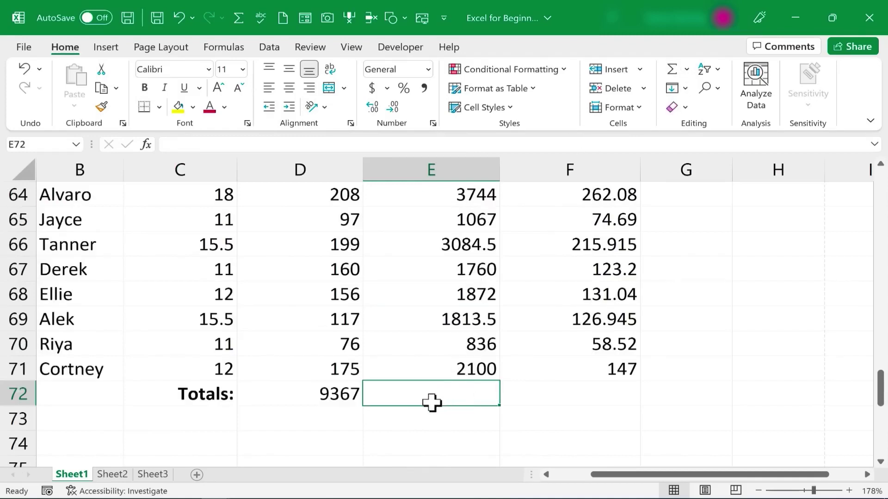
left_click(341, 399)
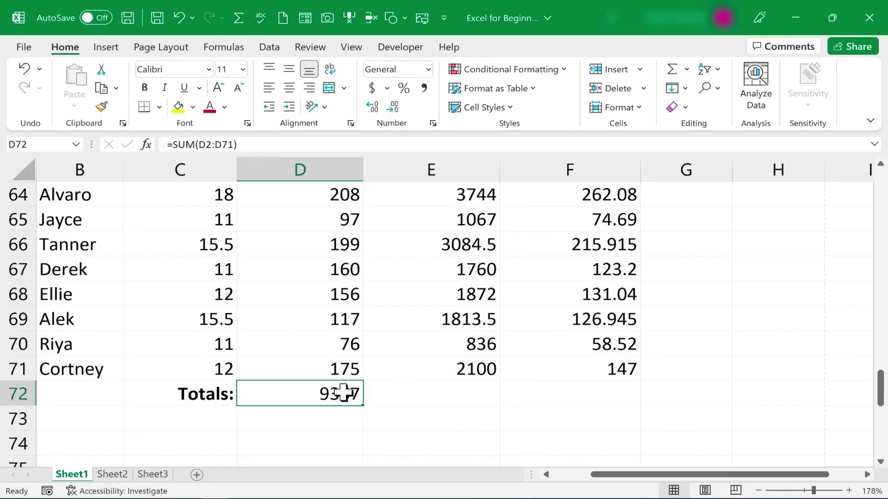
left_click_drag(362, 405, 488, 411)
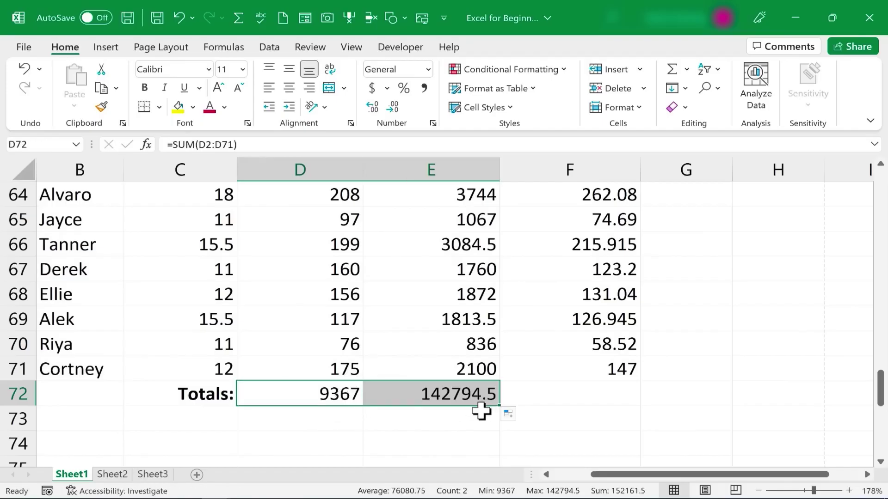
- Examine the SUM formulas in E72 and D72 to compare the column ranges they reference
double_click(462, 390)
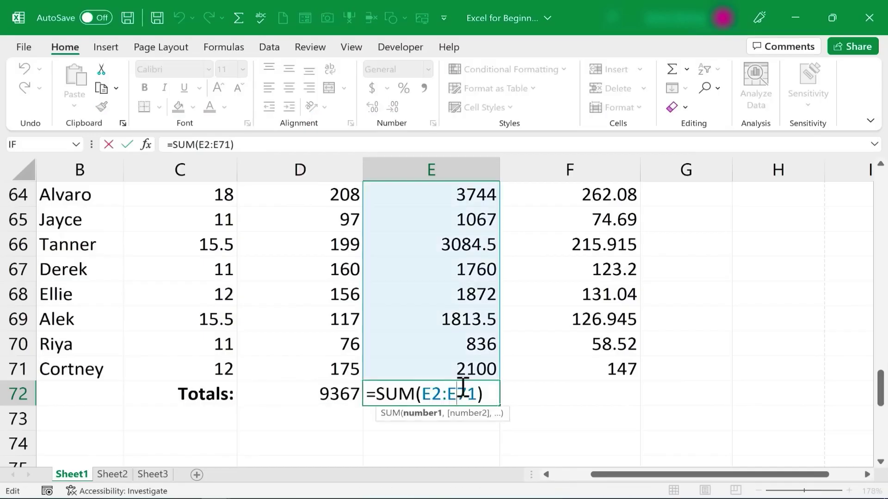
double_click(308, 396)
left_click(323, 394)
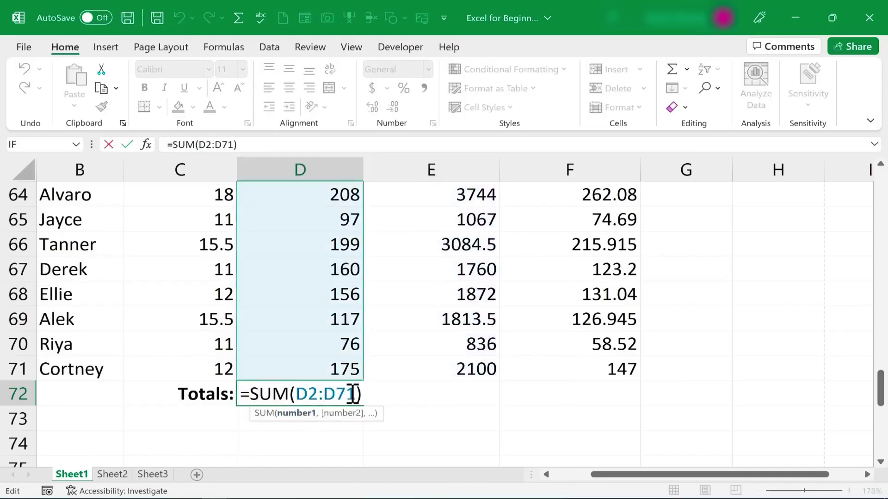
key("Escape")
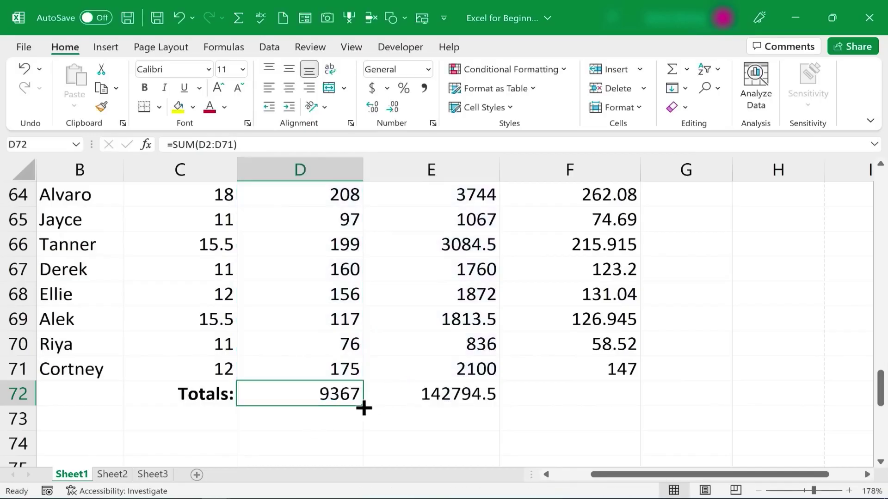
double_click(487, 406)
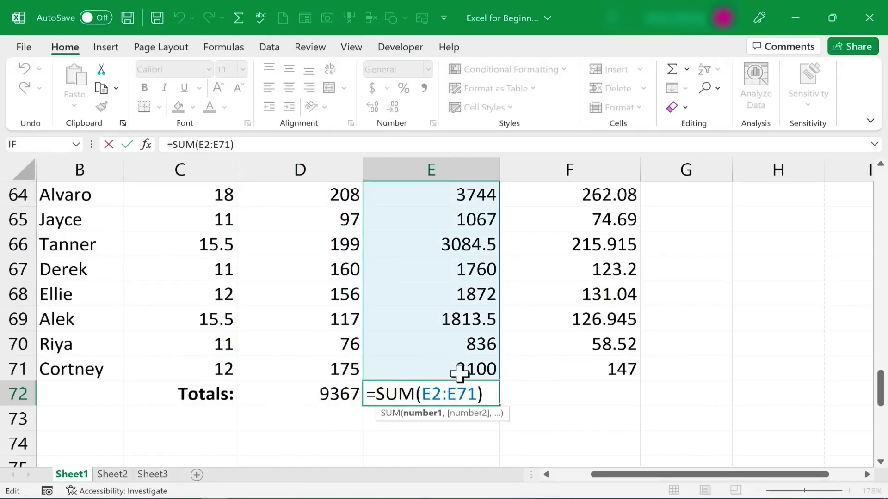
key("ctrl+Return")
- Copy the "Totals:" label from C72 into C73 and change the copy's text to "Average:"
left_click(226, 399)
key("ctrl+c")
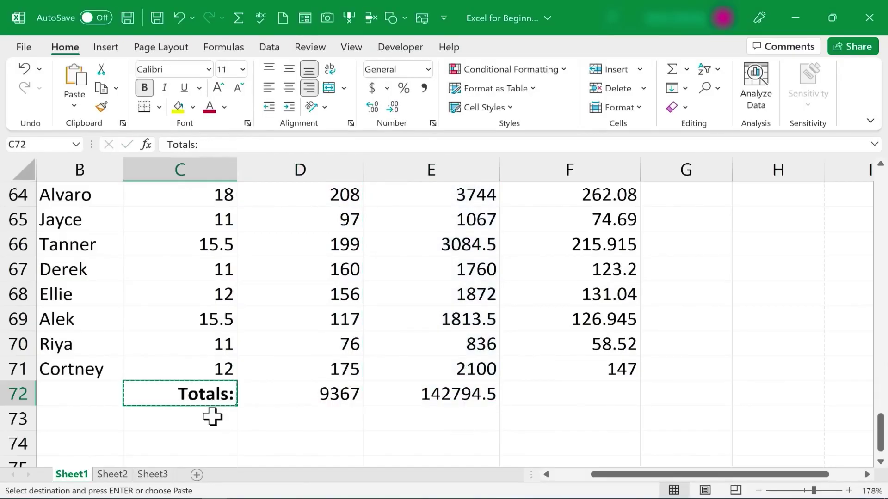
left_click(226, 415)
key("ctrl+v")
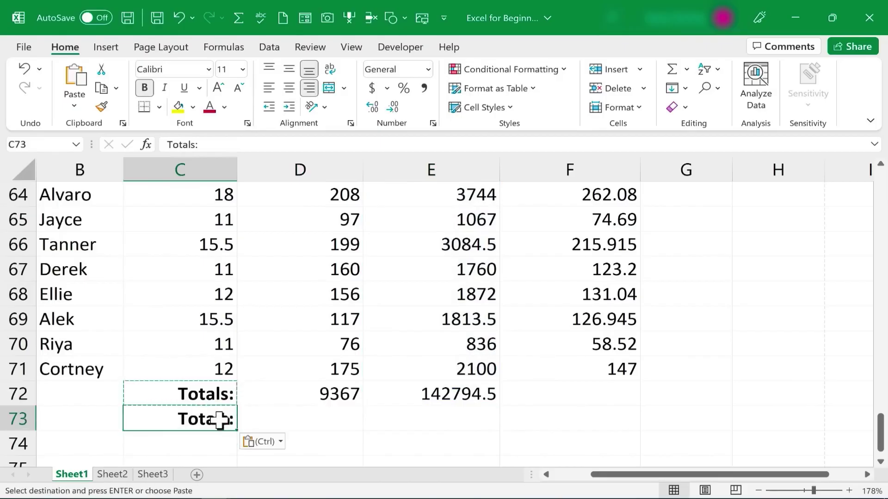
double_click(223, 419)
double_click(223, 420)
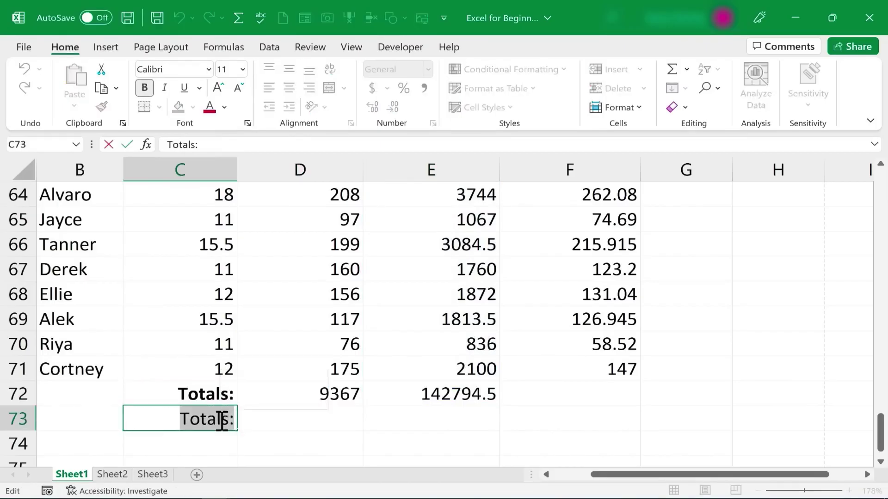
key("BackSpace")
type("Avera")
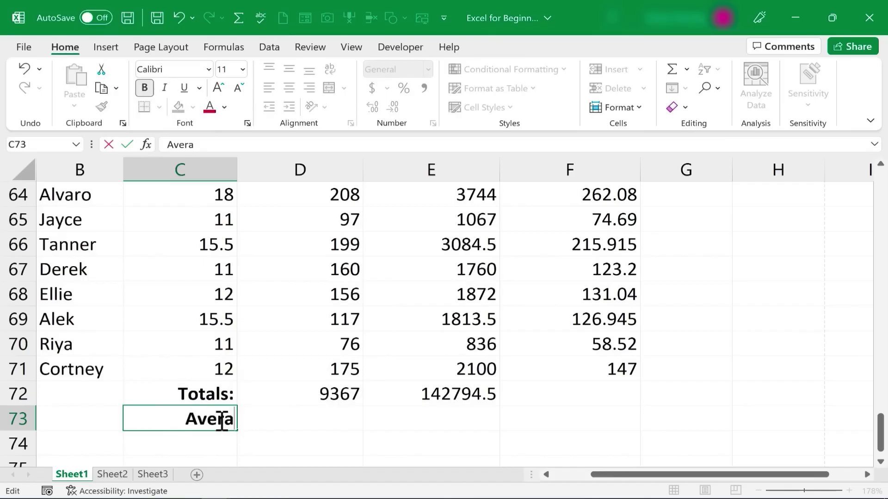
type("ge:")
key("Tab")
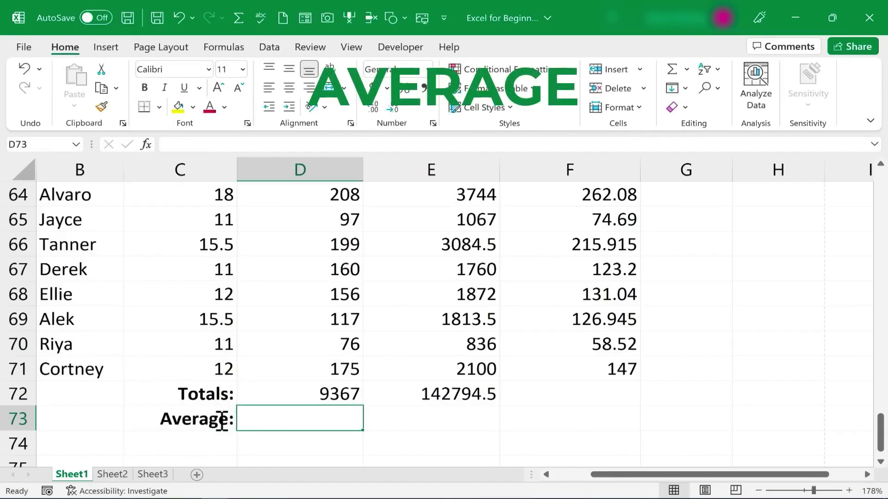
- Enter an AVERAGE formula in D73 for the Hours Worked cells D2:D71
type("=")
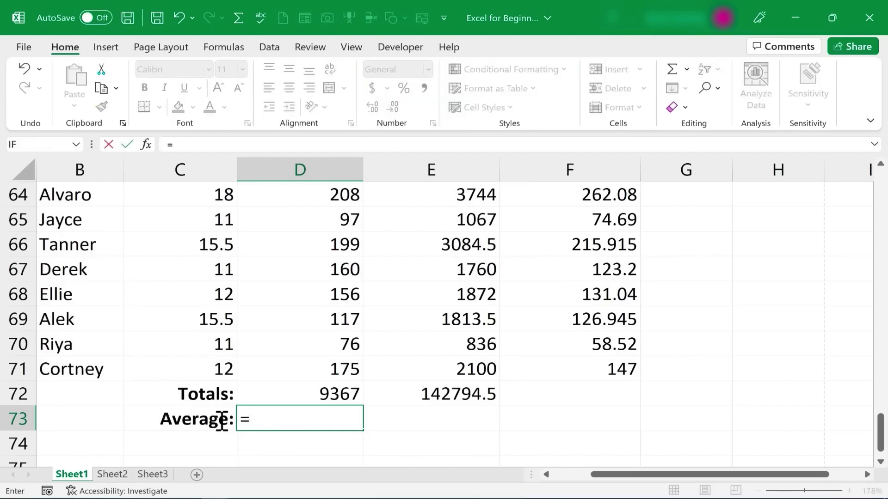
type("avera")
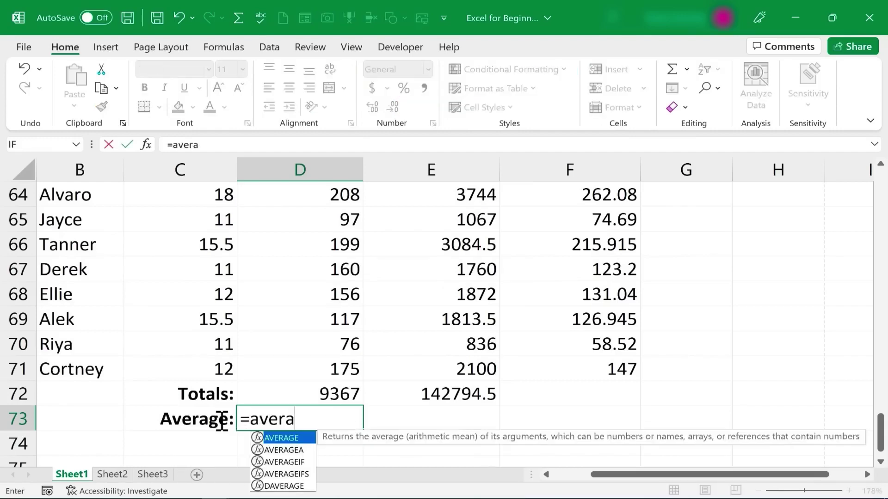
type("ge")
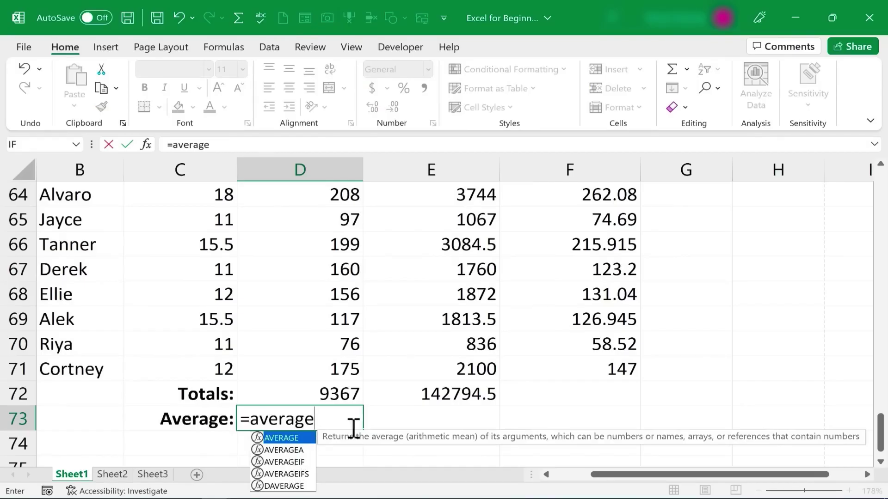
left_click(290, 462)
left_click(291, 474)
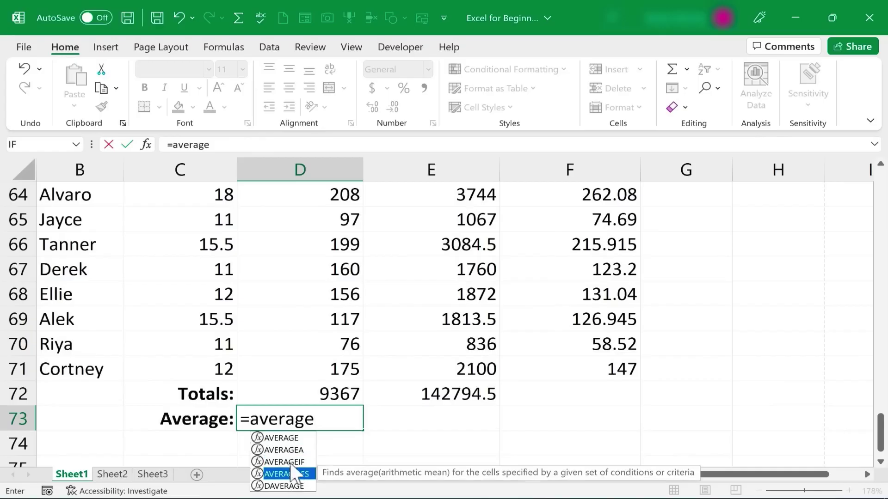
left_click(317, 421)
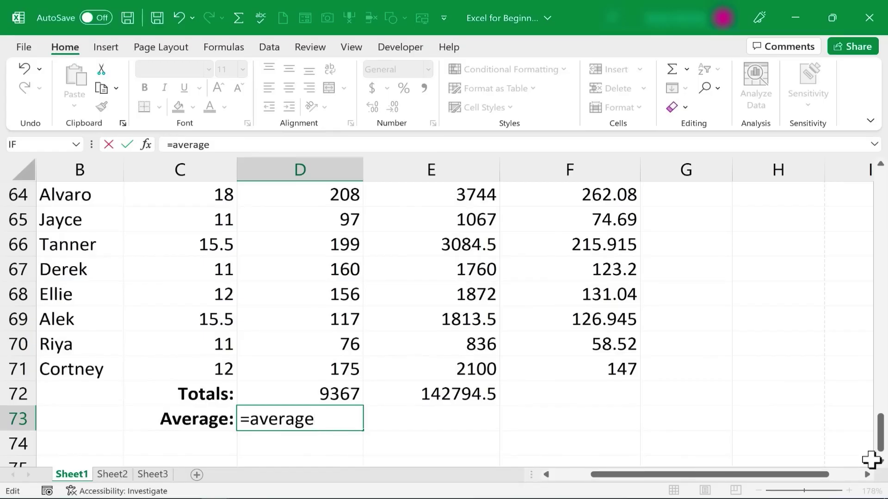
type("(")
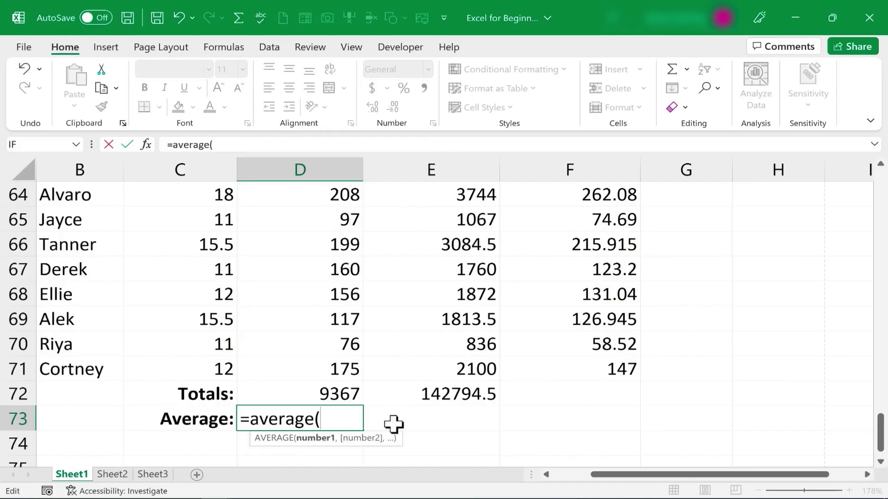
type("d2:d71")
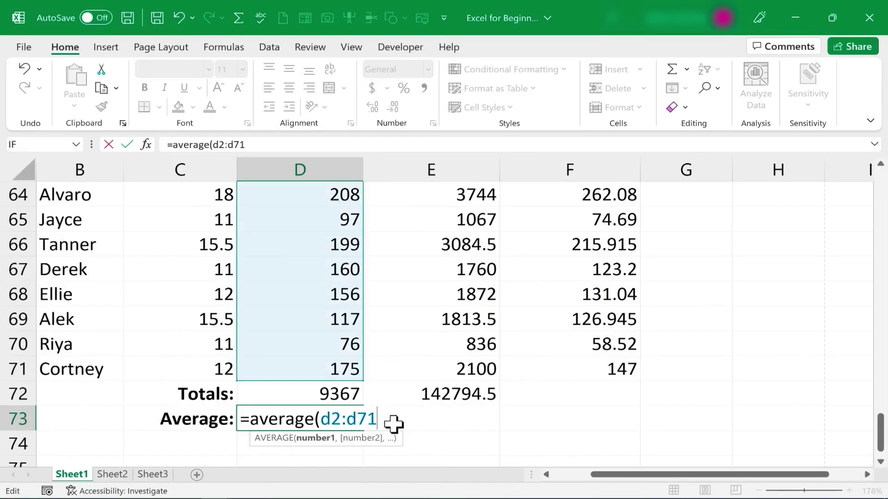
key("Return")
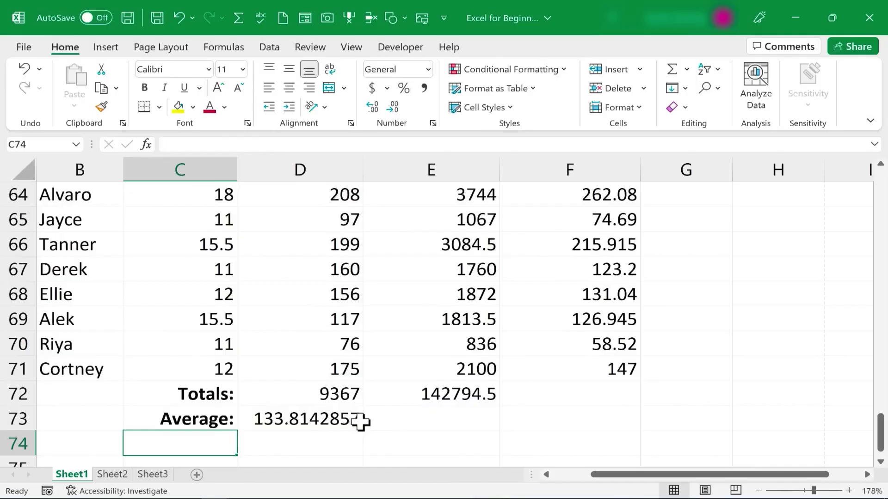
- Fill the AVERAGE formula from D73 across into E73 for the Taxable Income column
scroll(425, 424, "down", 1)
left_click(361, 354)
left_click_drag(363, 359, 490, 364)
scroll(736, 418, "down", 1)
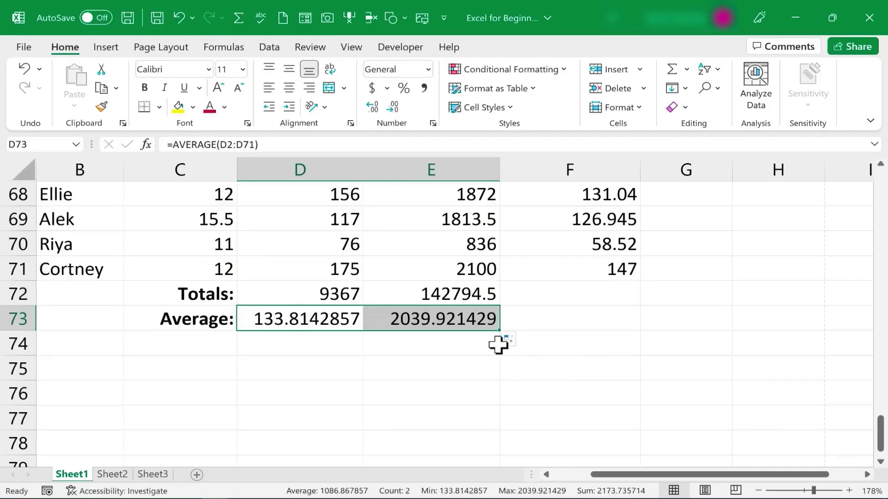
- Total the Taxes to Be Paid column in F72 with the formula =sum(taxesowed), using the named range
left_click_drag(880, 433, 851, 194)
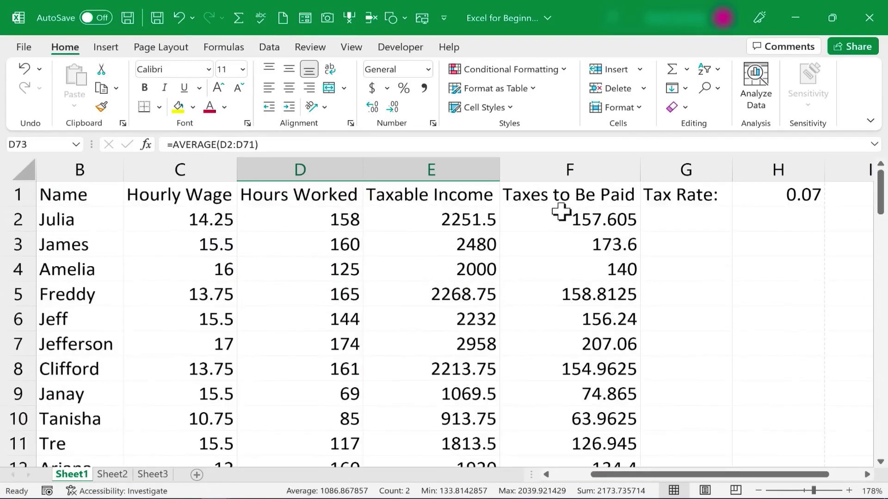
left_click(579, 214)
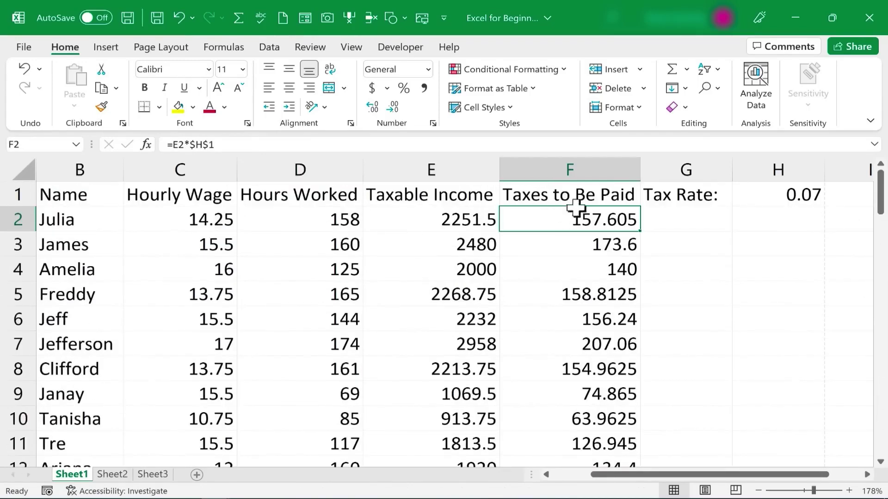
left_click_drag(878, 194, 847, 457)
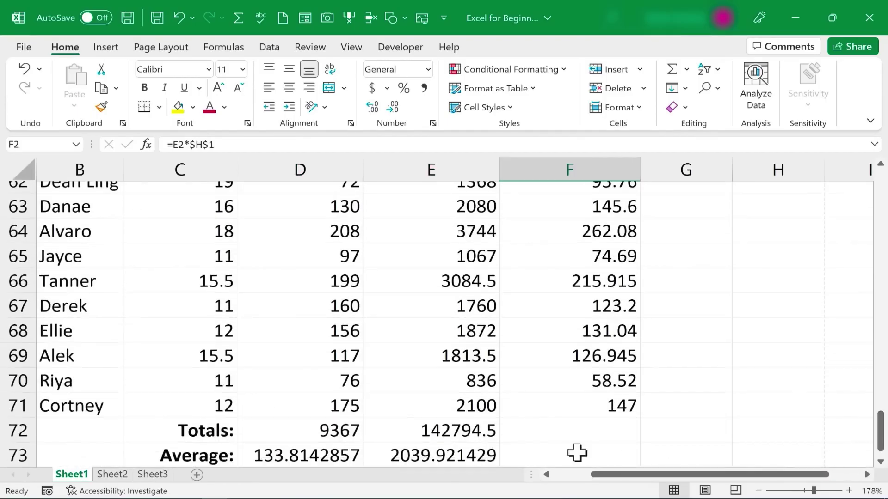
left_click(551, 431)
scroll(550, 424, "down", 2)
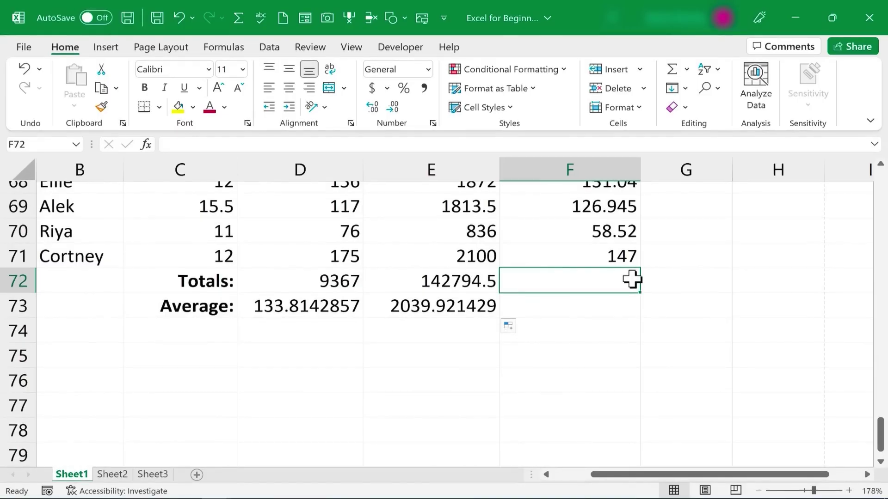
type("=sum")
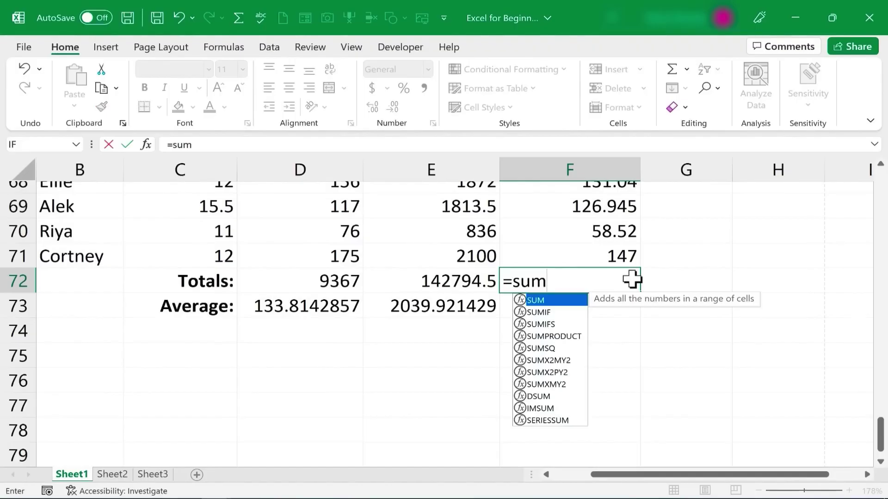
type("(")
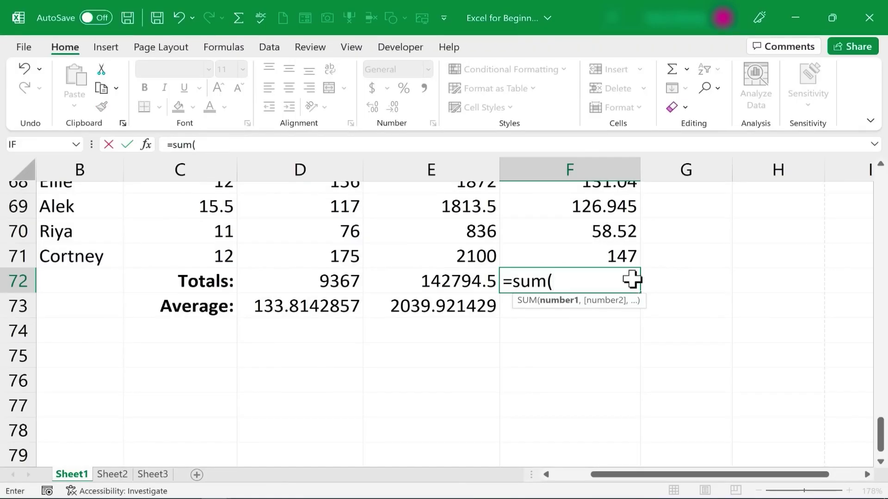
type("taxesowed)")
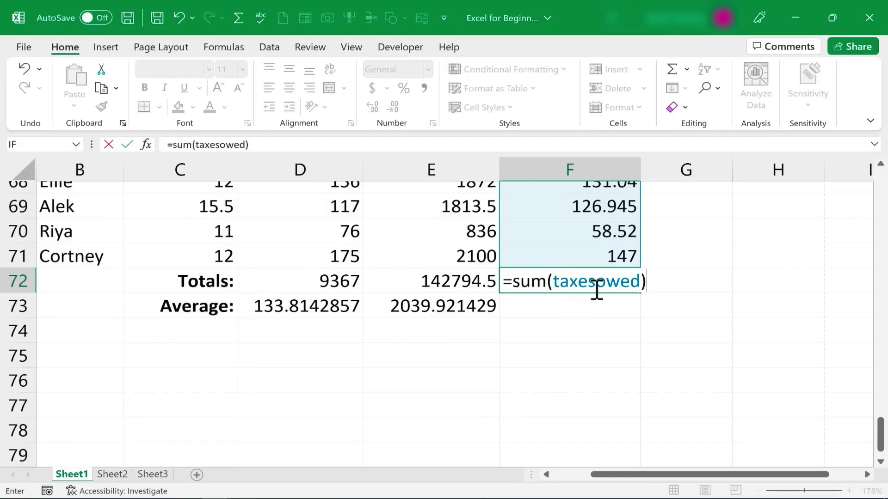
mouse_move(879, 433)
left_mouse_down()
mouse_move(838, 167)
mouse_move(873, 425)
left_mouse_up()
key("Return")
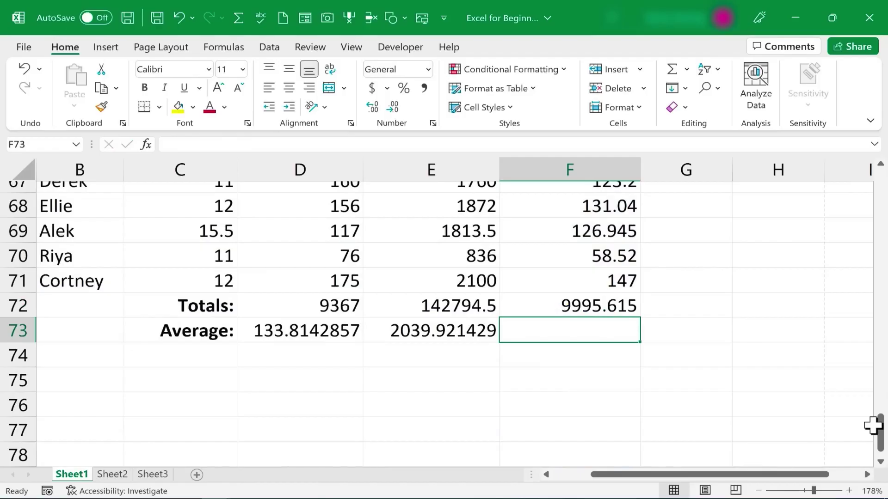
- Average the Taxes to Be Paid column in F73 with the formula =average(taxesowed), using the named range
type("=a")
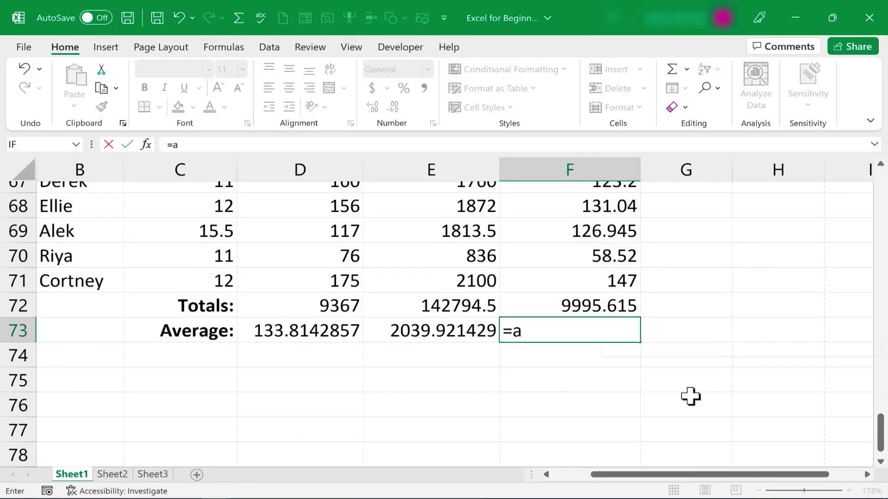
type("v")
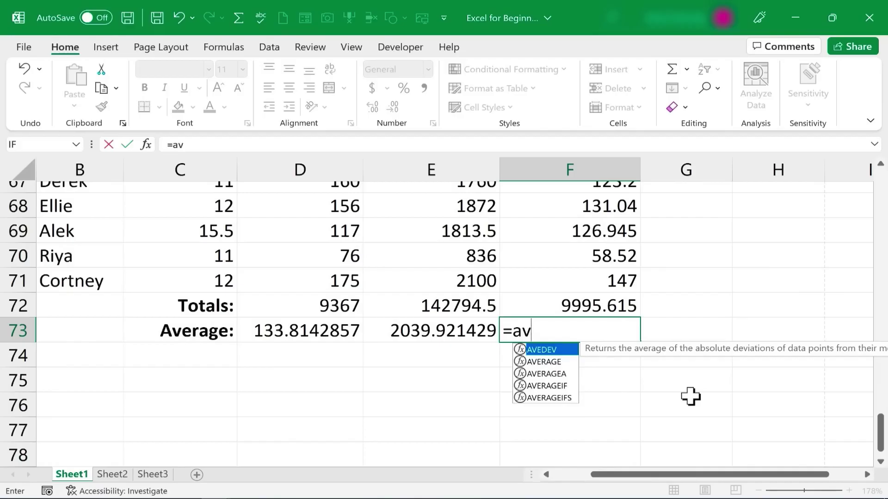
type("erage(")
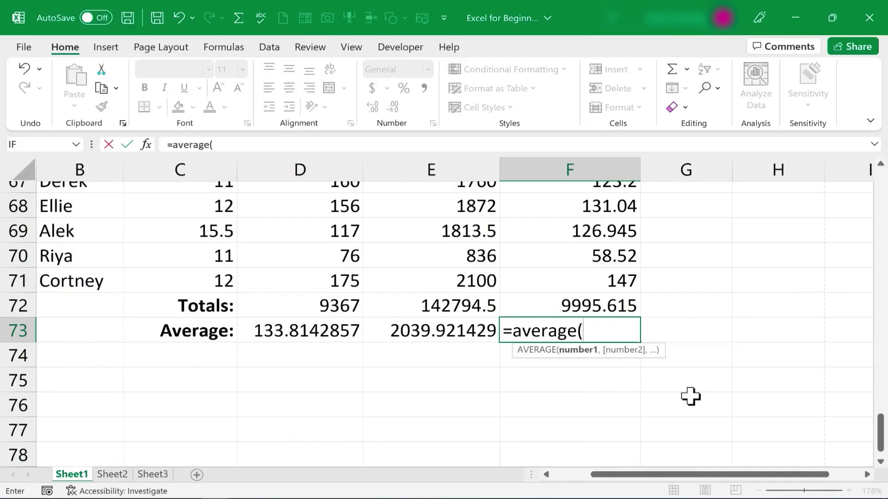
type("taxesowed")
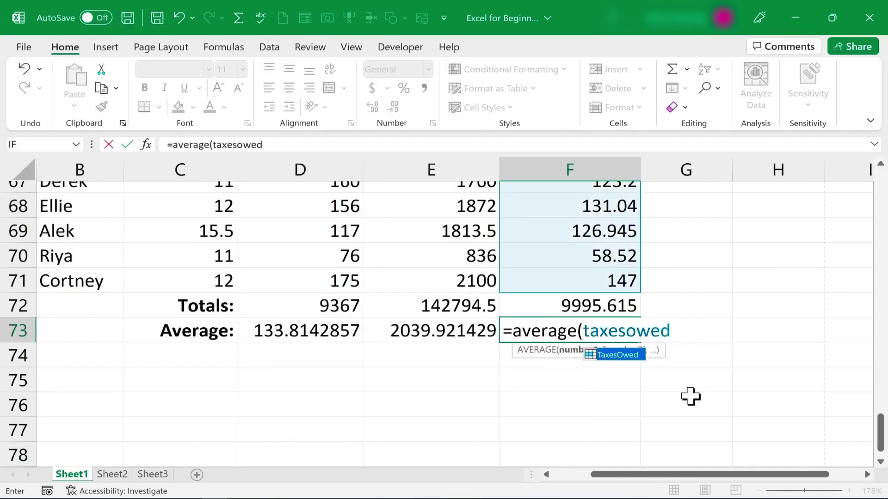
key("Return")
left_click(691, 396)
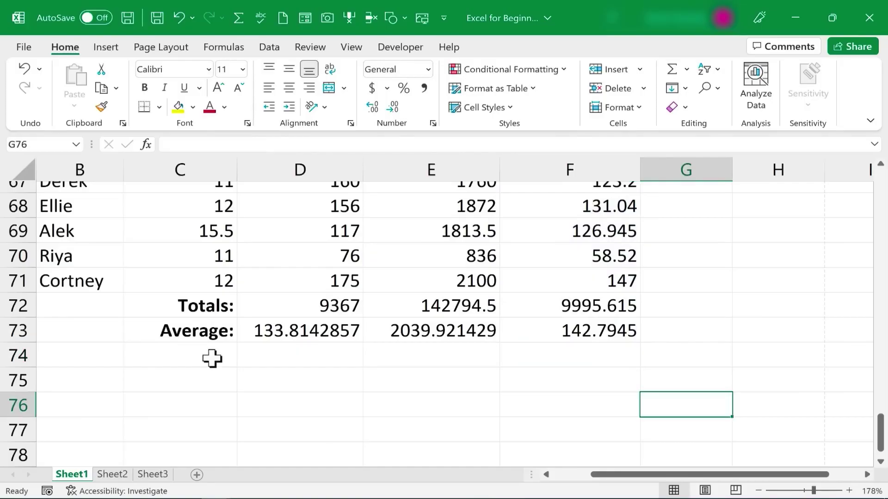
- Copy the "Average:" label from C73 into cells C74, C75 and C76
left_click(212, 358)
key("Up")
key("ctrl+c")
left_click(182, 359)
key("ctrl+v")
left_click(192, 380)
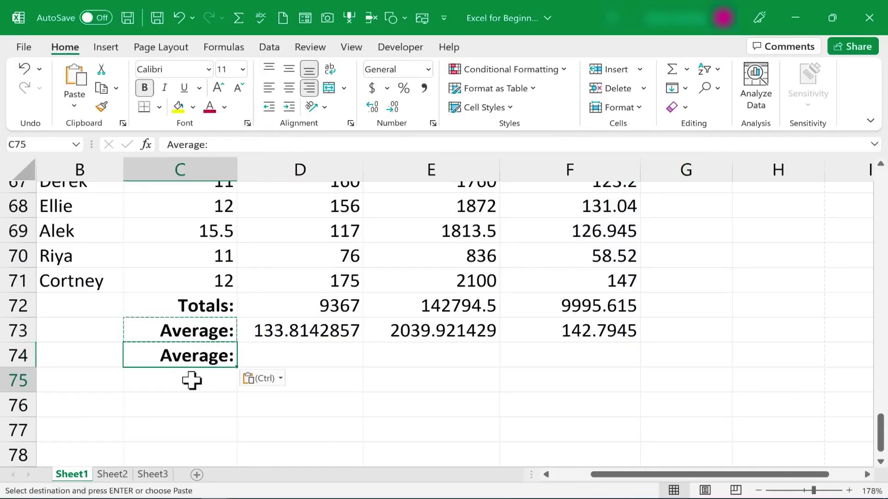
key("ctrl+v")
left_click(185, 410)
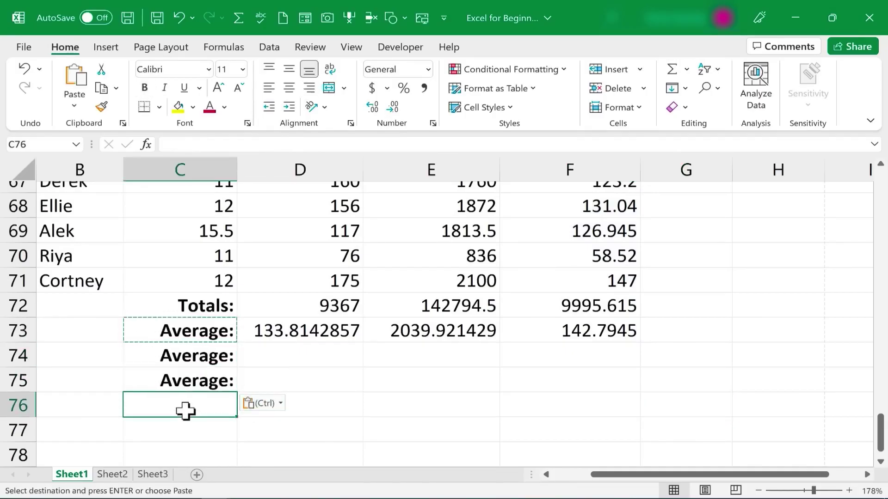
key("ctrl+v")
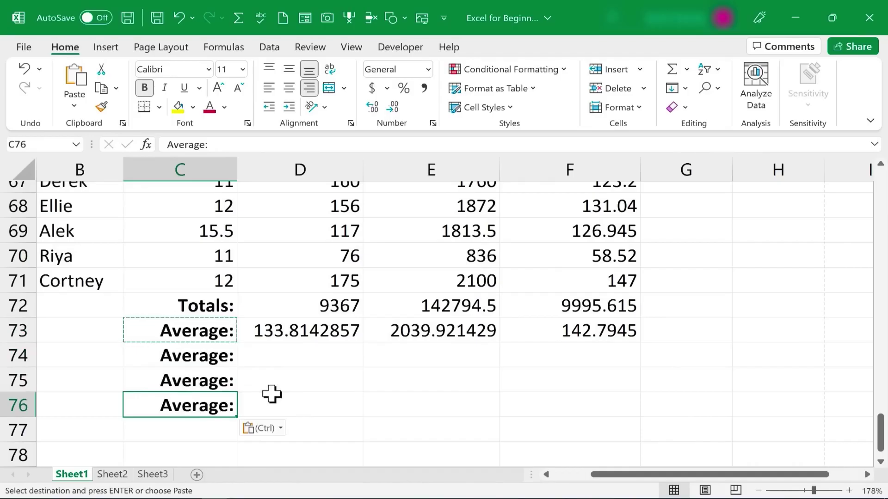
key("Escape")
- Change the labels in C74, C75 and C76 to "Highest:", "Lowest:" and "Number of Employees:"
left_click(204, 355)
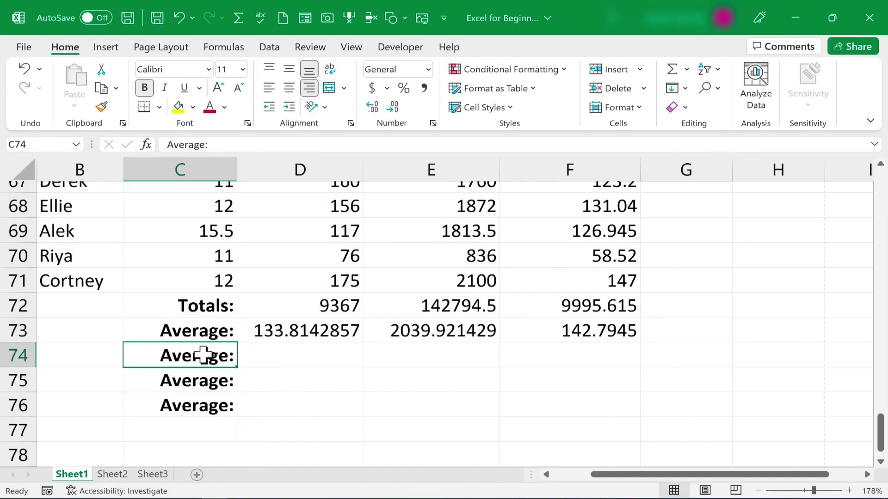
type("Highest:")
key("Return")
type("Lowest:")
key("Return")
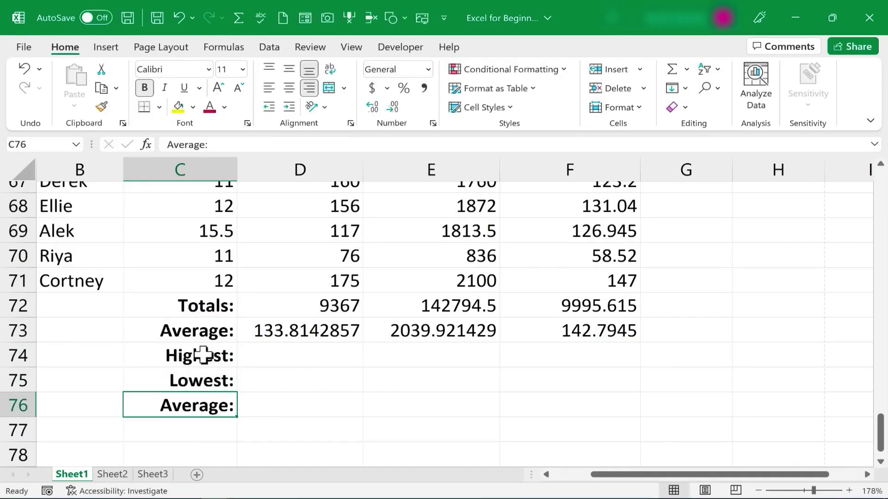
type("Number of Employees:")
left_click(247, 414)
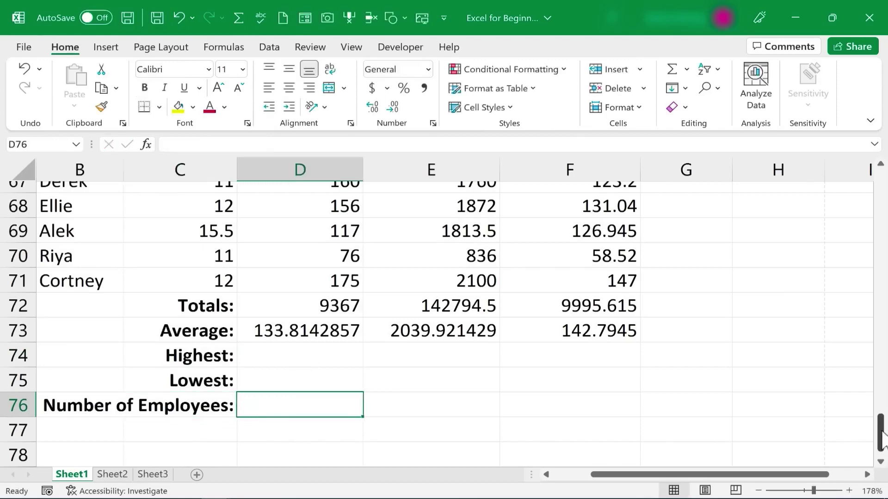
- Find the highest Hours Worked value in D74 with the formula =max(d2:d71)
left_click_drag(881, 435, 407, 188)
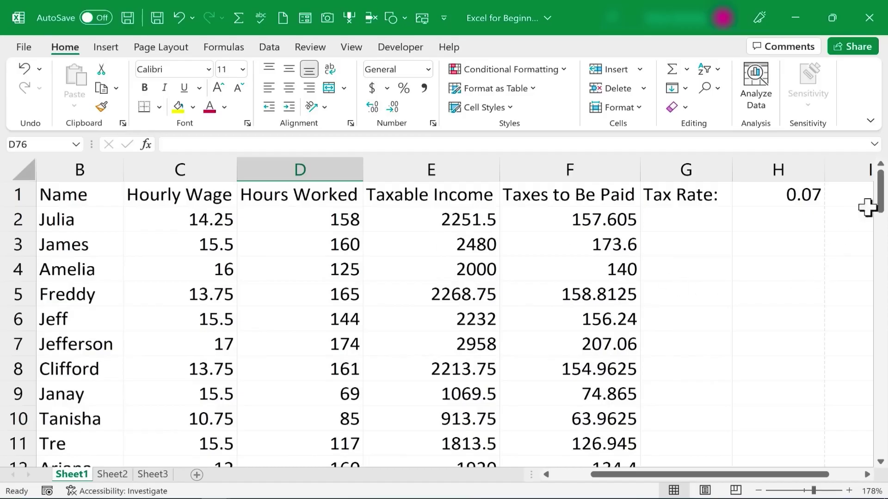
left_click_drag(880, 199, 880, 434)
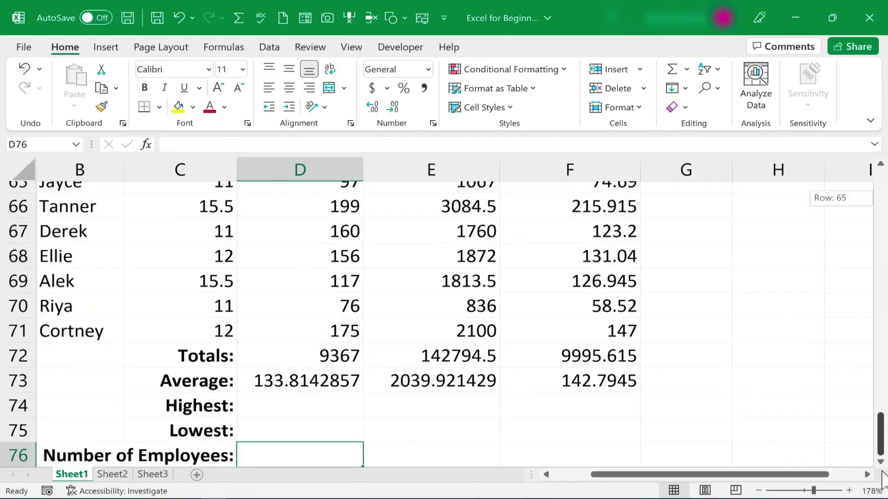
left_click(317, 399)
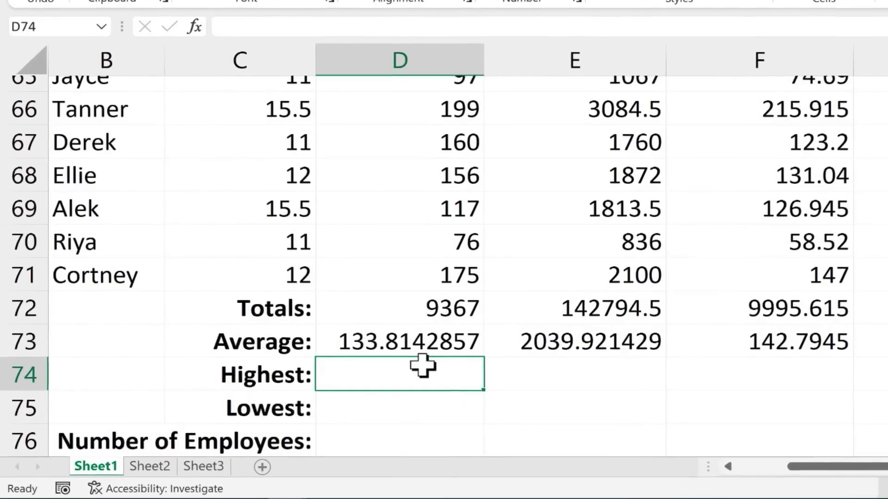
type("=max(")
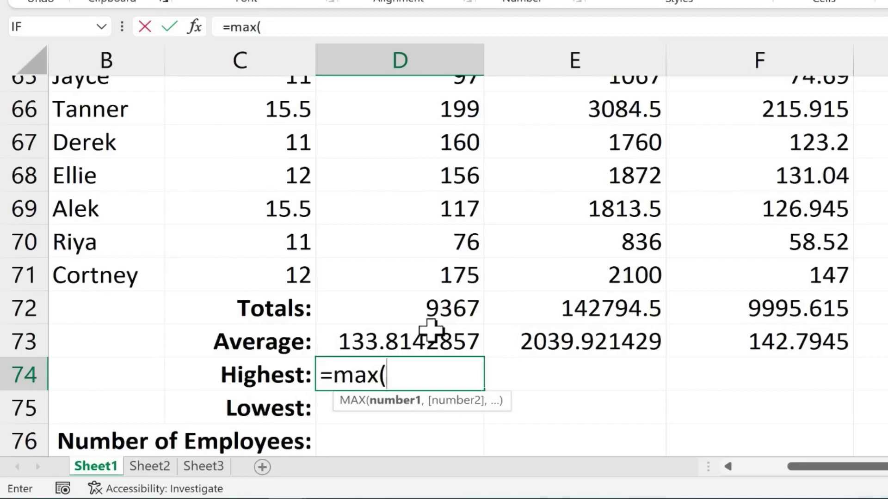
type("d2")
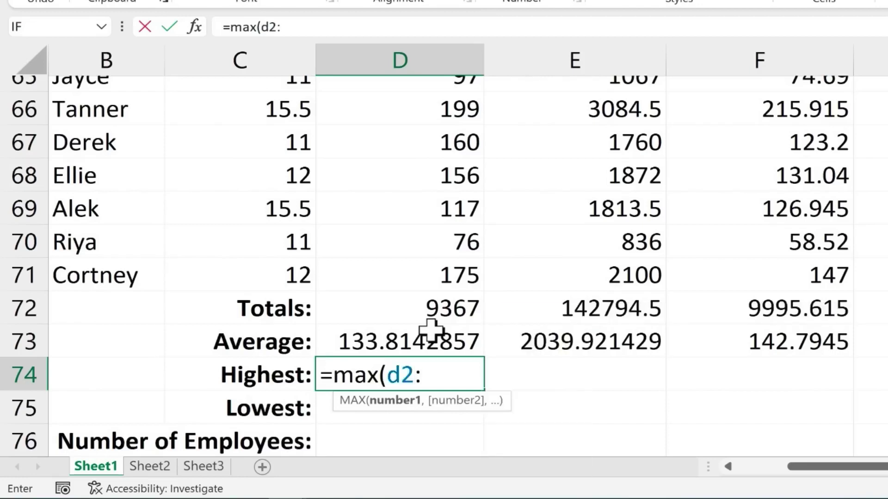
type(":d71")
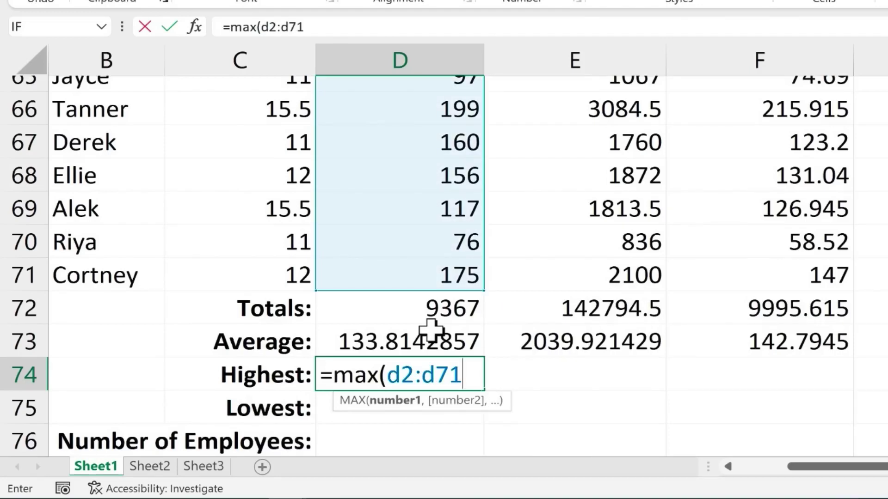
type(")")
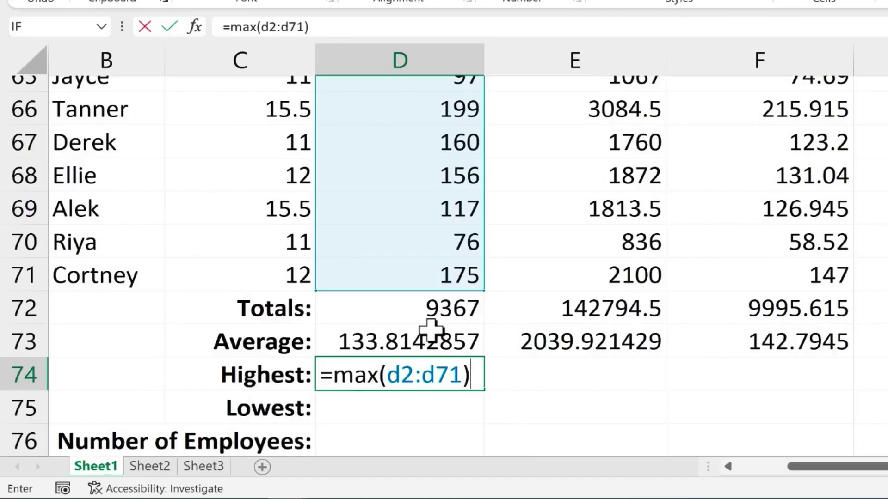
key("Return")
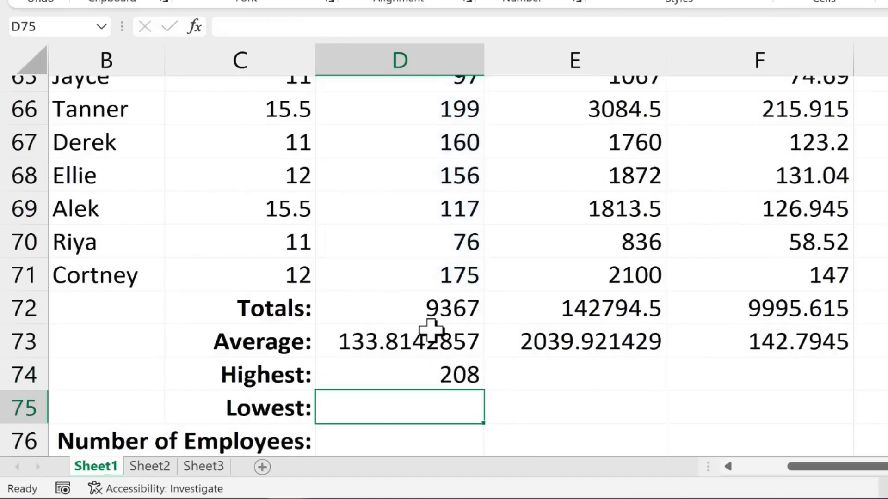
- Fill the MAX formula from D74 across to F74 and check the filled formulas in E74 and F74
left_click(475, 385)
left_click_drag(487, 391, 805, 387)
left_click(786, 377)
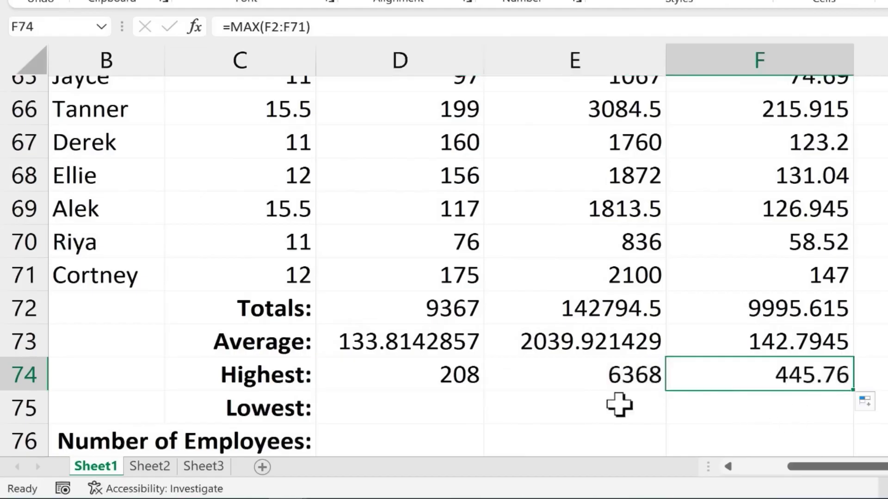
scroll(620, 405, "up", 2)
scroll(621, 405, "down", 2)
left_click(615, 381)
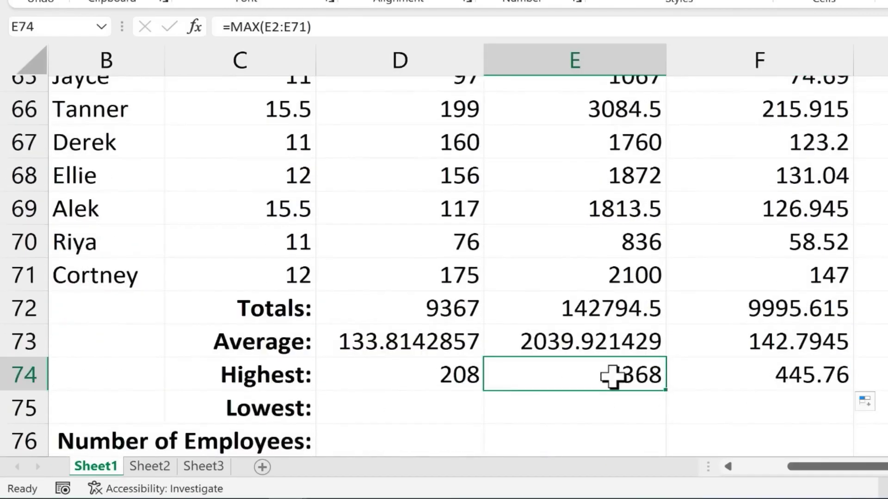
left_click(825, 378)
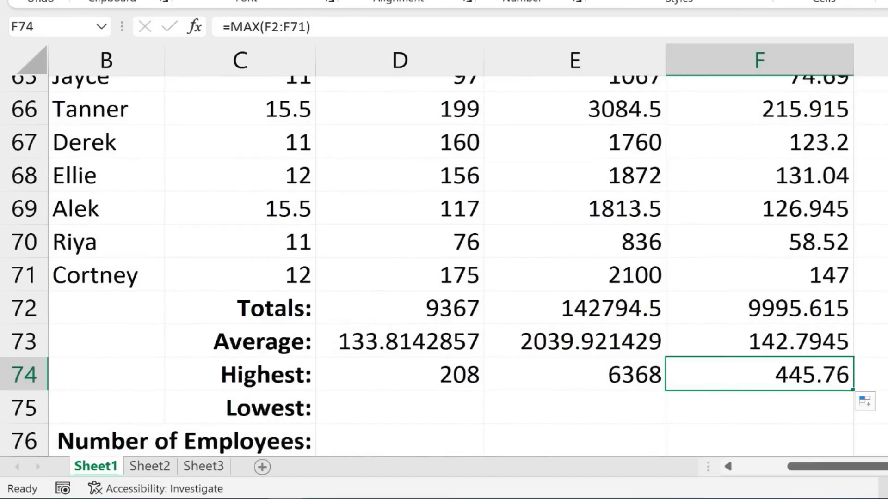
- Enter the formula =min(d2:d71) in D75 for the lowest Hours Worked and fill it across to F75
scroll(509, 351, "down", 1)
left_click(442, 313)
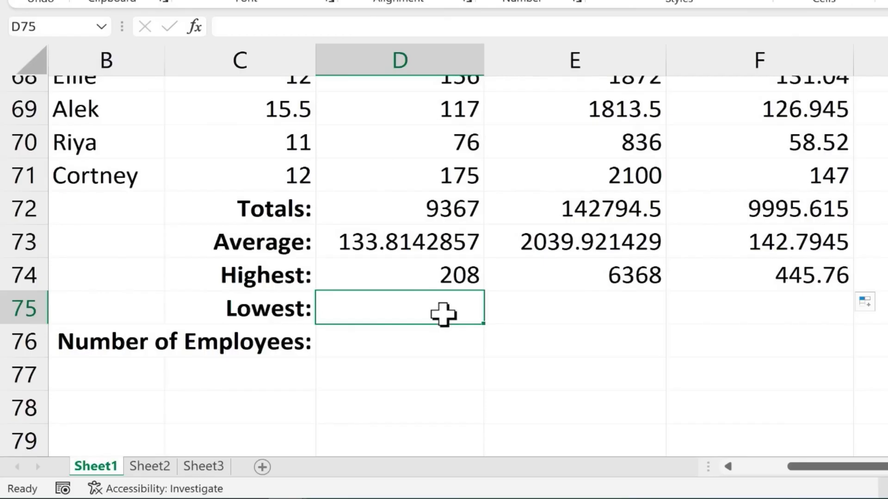
type("=")
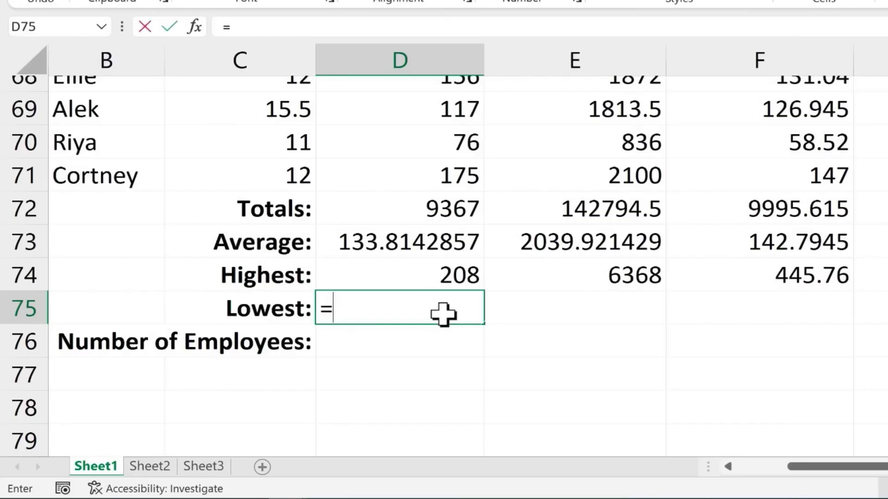
type("min")
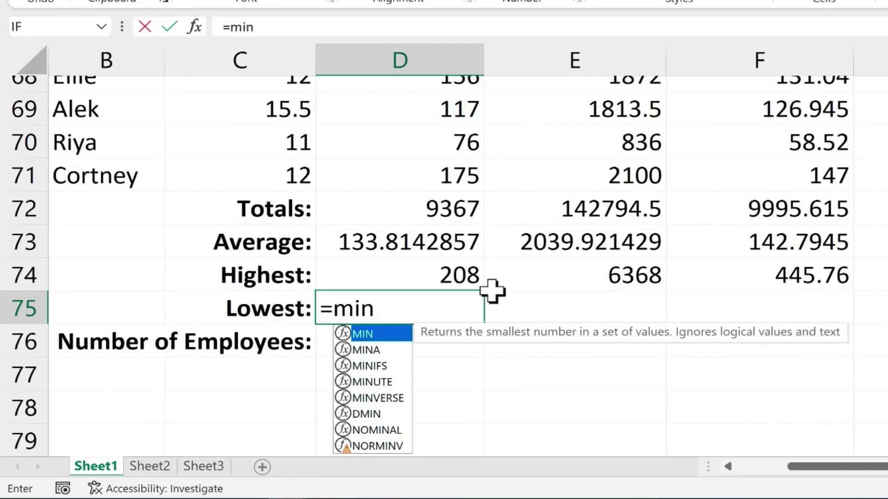
type("(")
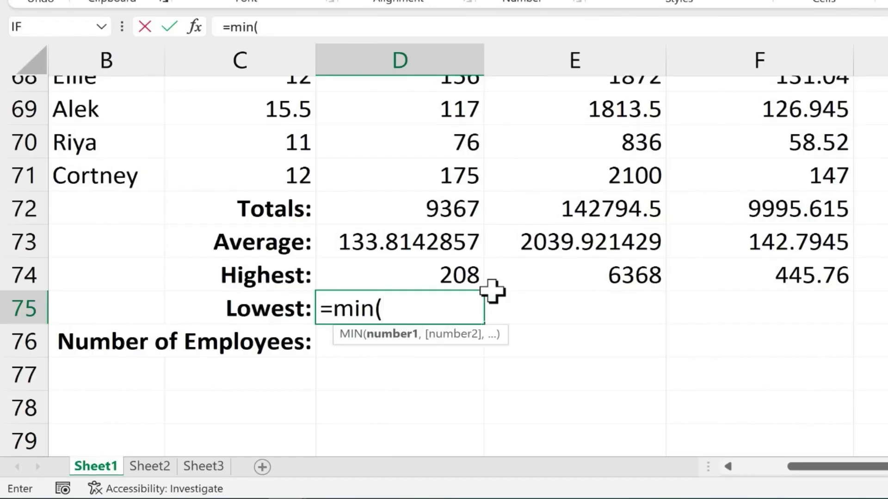
type("d2:d")
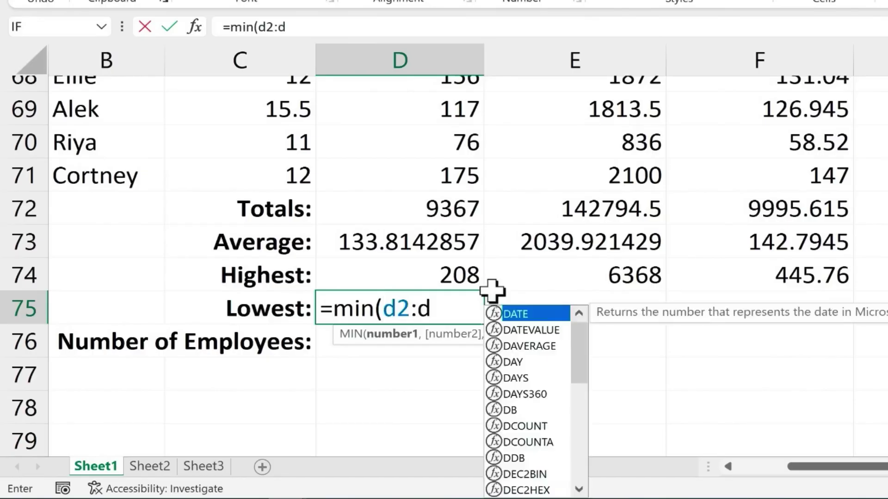
type("71")
key("Return")
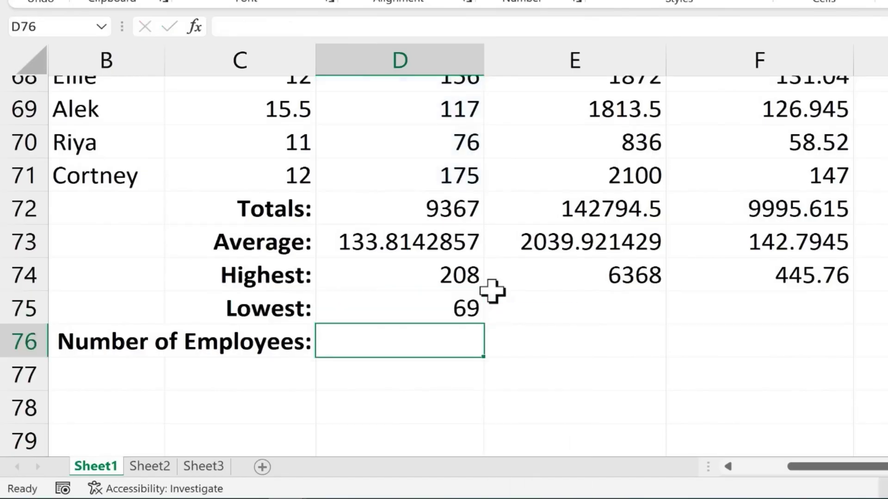
key("Up")
left_click_drag(485, 327, 858, 334)
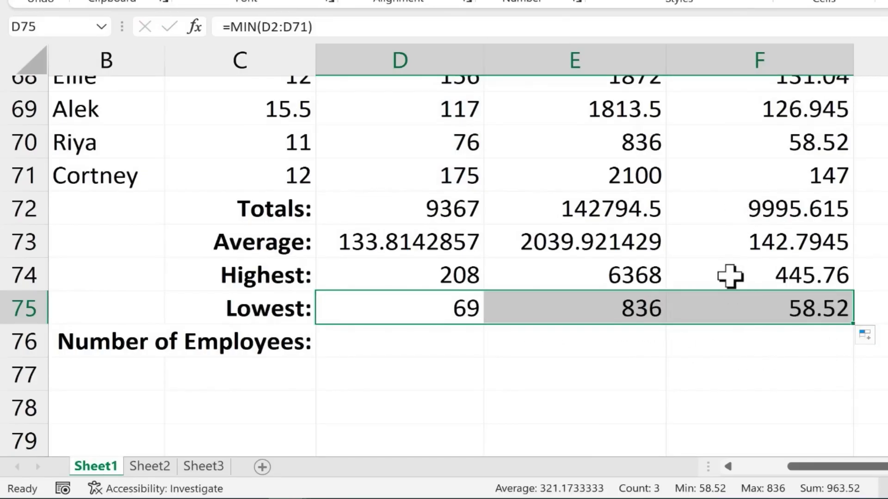
- Count the employees in D76 with the formula =count(d2:d71)
left_click(408, 342)
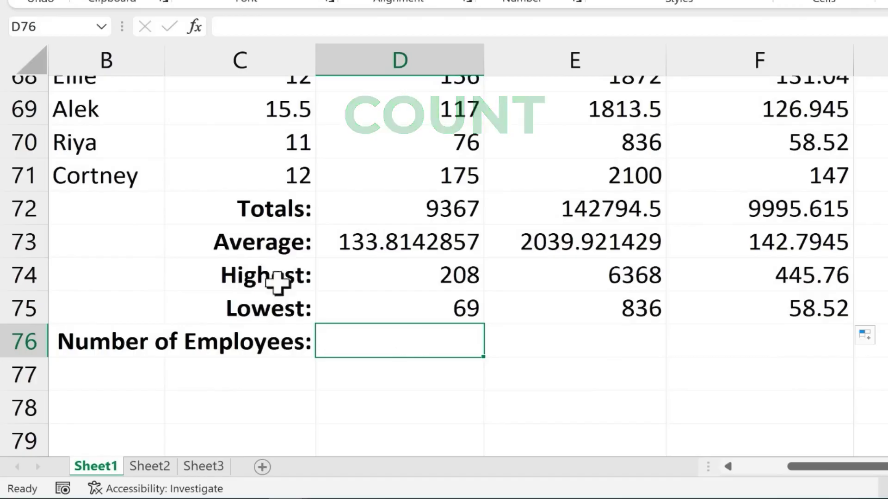
left_click_drag(846, 465, 732, 467)
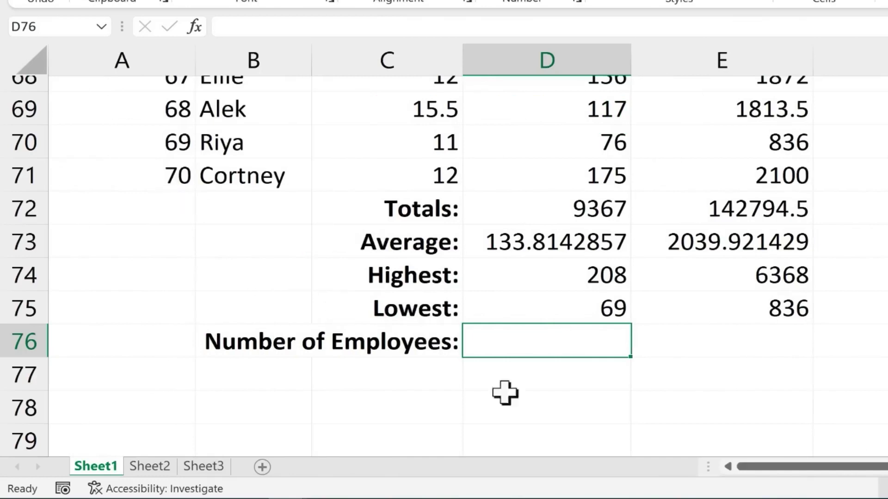
scroll(505, 392, "right", 1)
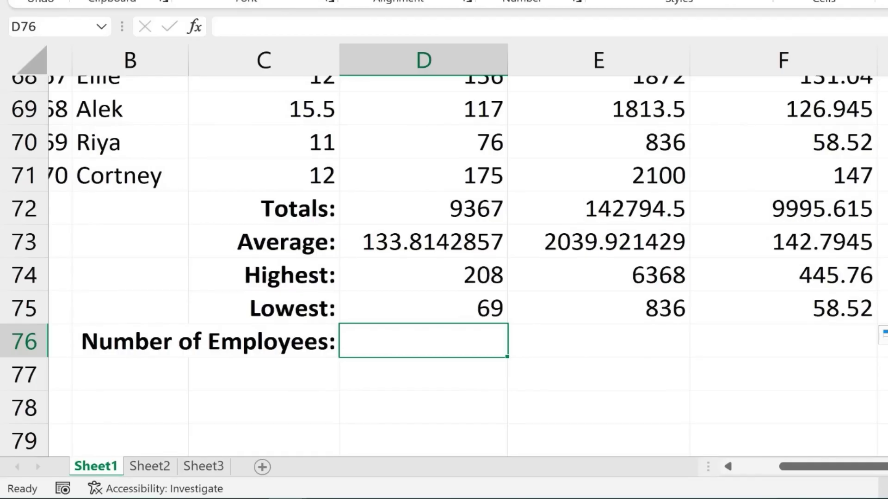
type("=count")
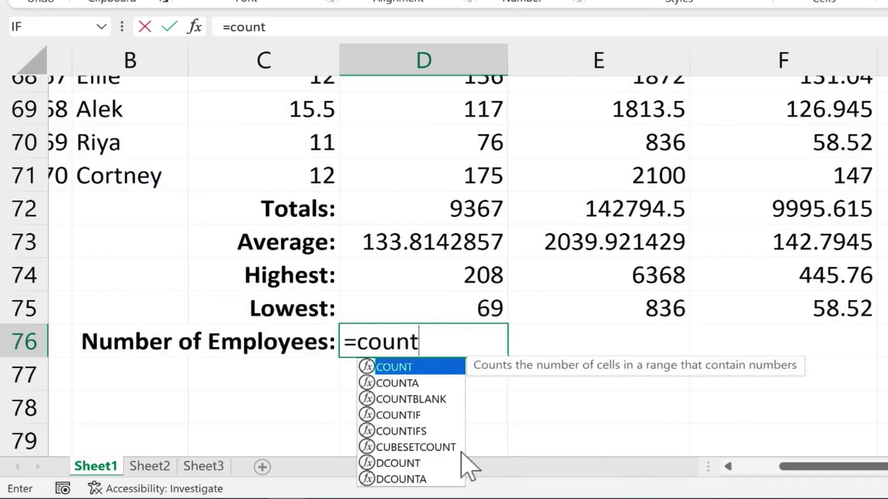
left_click(448, 347)
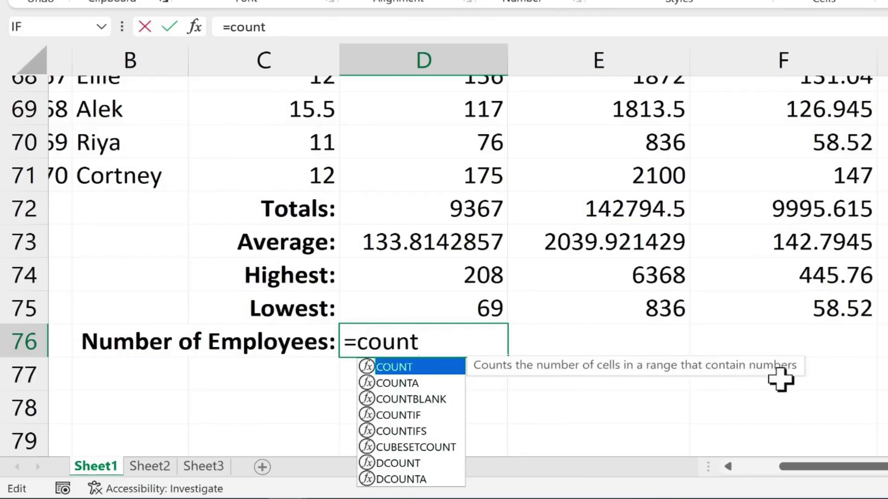
type("(")
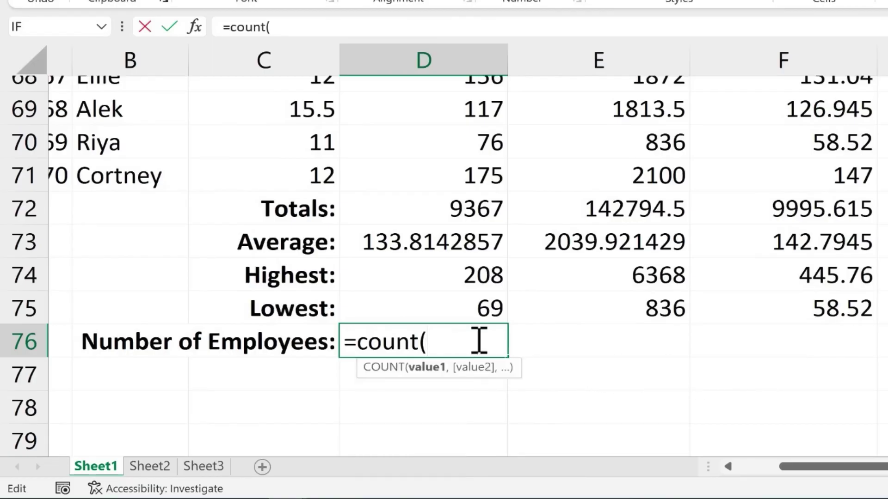
type("d2")
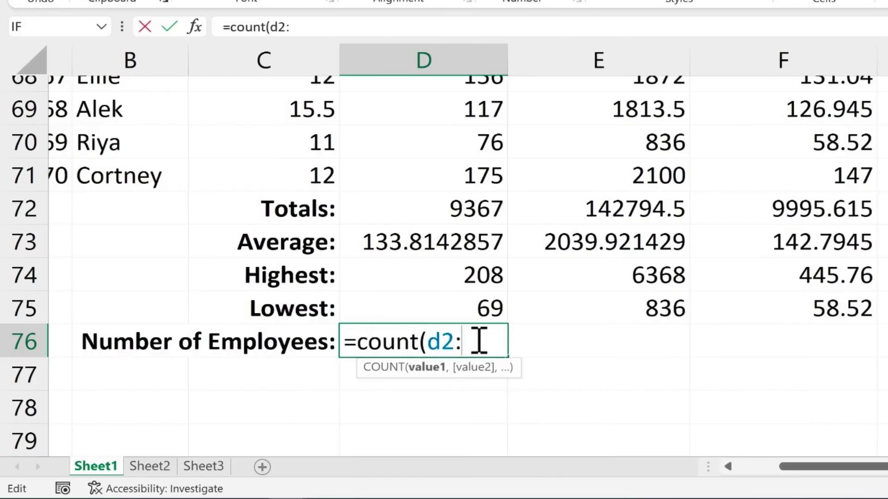
type(":d71")
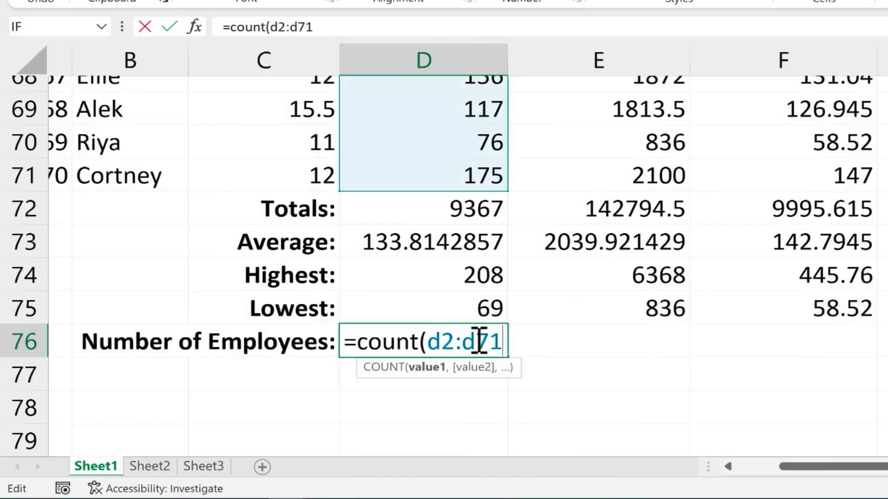
type(")")
key("Return")
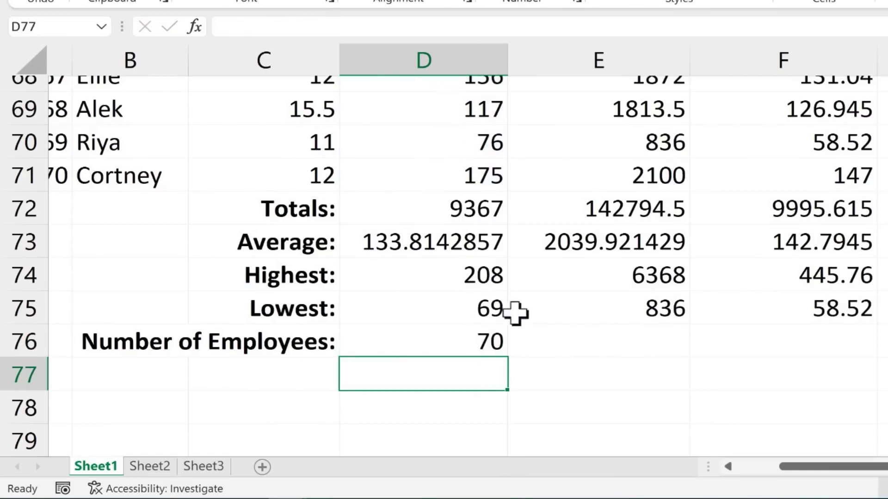
- Fill the COUNT formula from D76 across to F76
left_click(502, 350)
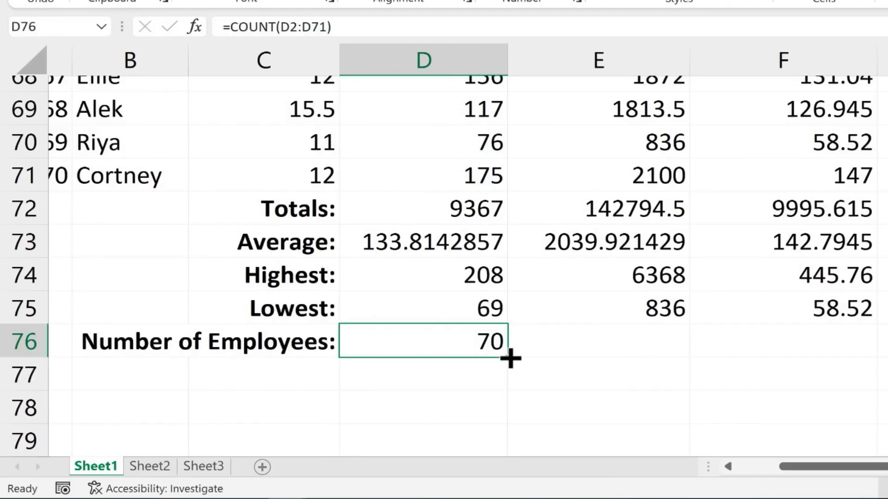
left_click_drag(508, 358, 873, 365)
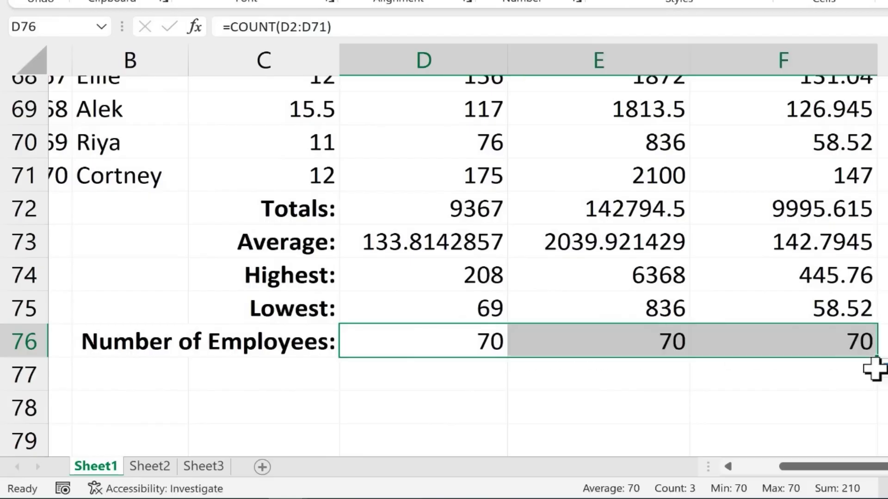
left_click(885, 361)
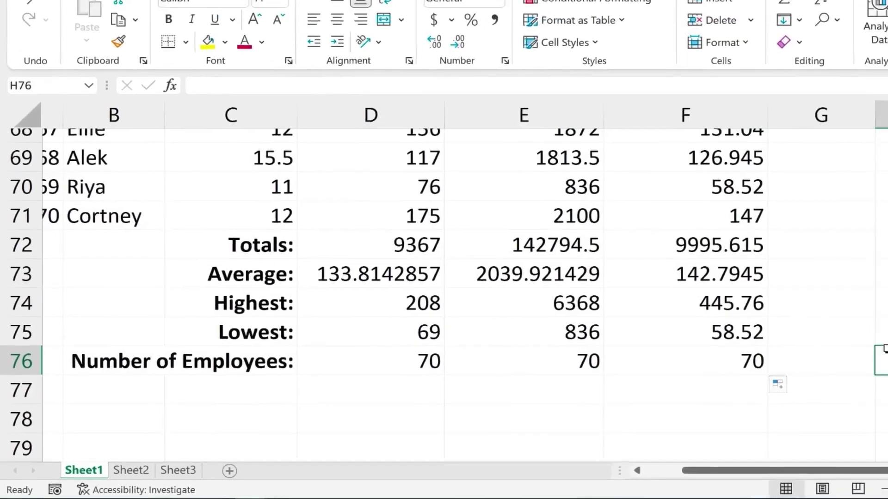
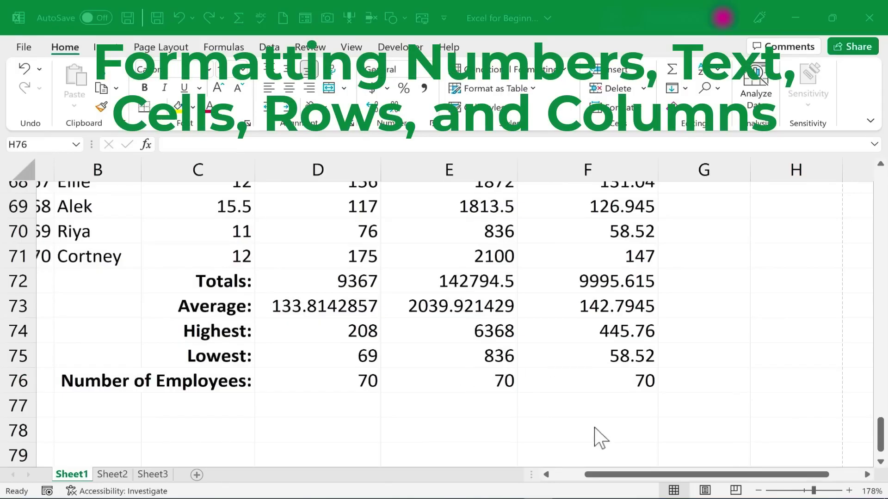
- Return to the first rows of the sheet and examine the number formatting of the values in C2, E2 and D2
scroll(583, 356, "up", 20)
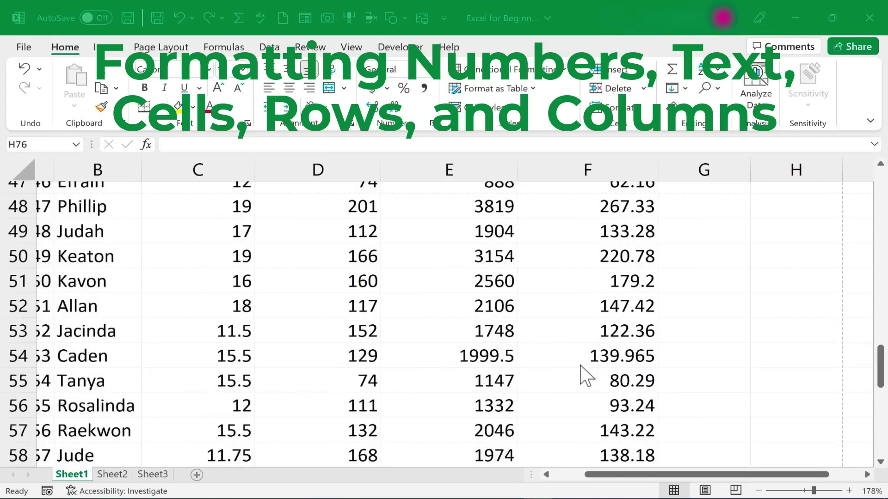
scroll(578, 382, "up", 1)
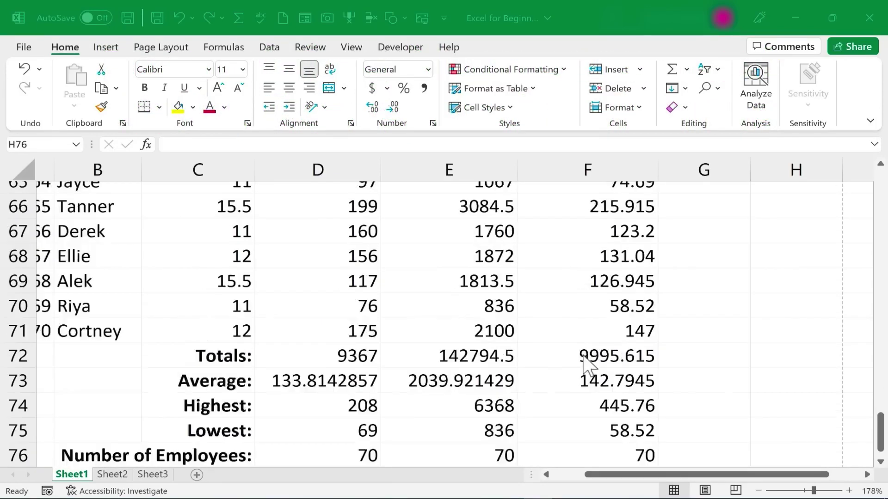
scroll(588, 372, "up", 13)
scroll(578, 381, "up", 9)
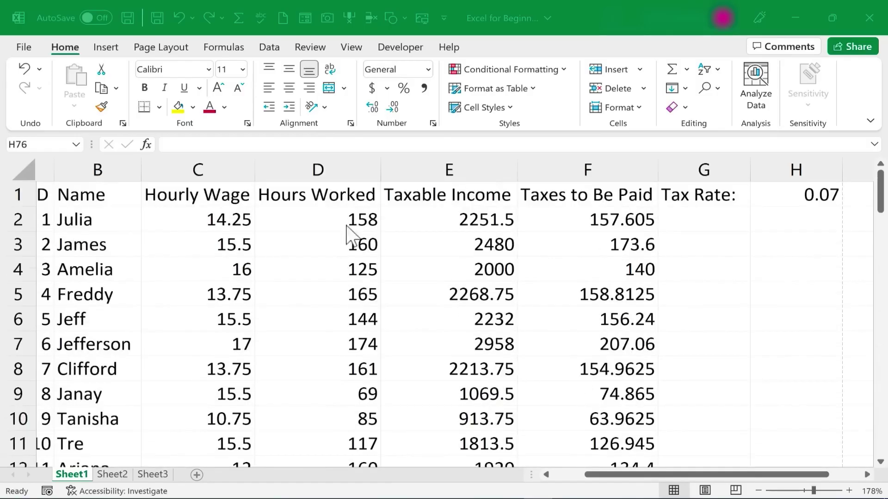
left_click(219, 220)
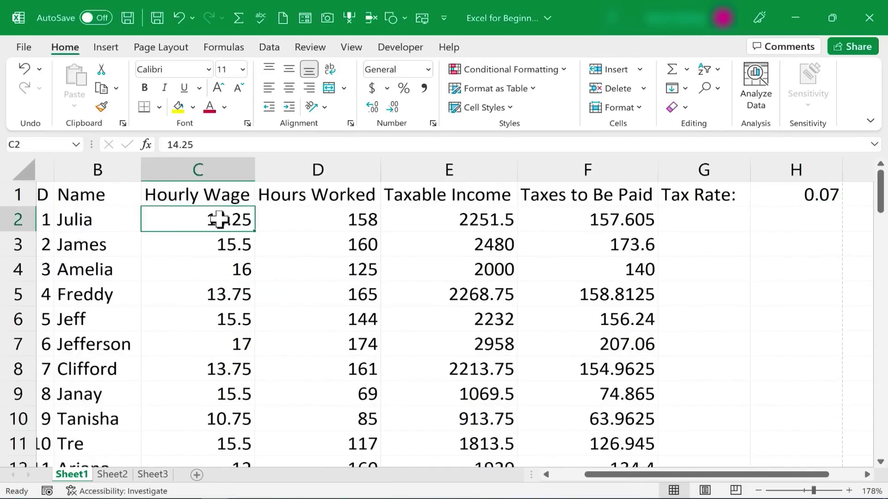
left_click(472, 210)
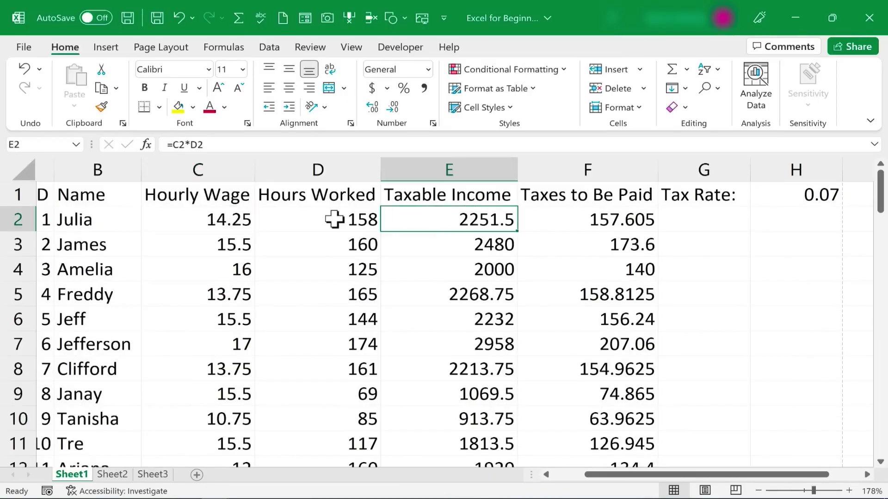
left_click(334, 219)
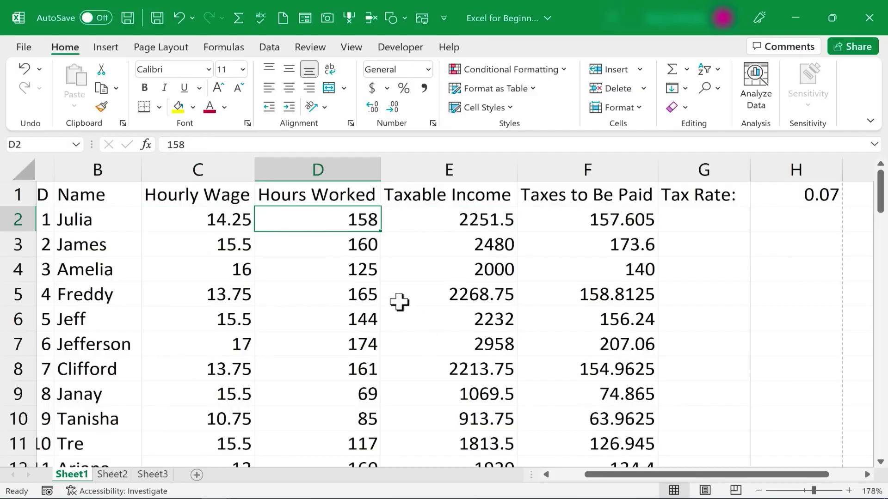
left_click_drag(630, 477, 555, 484)
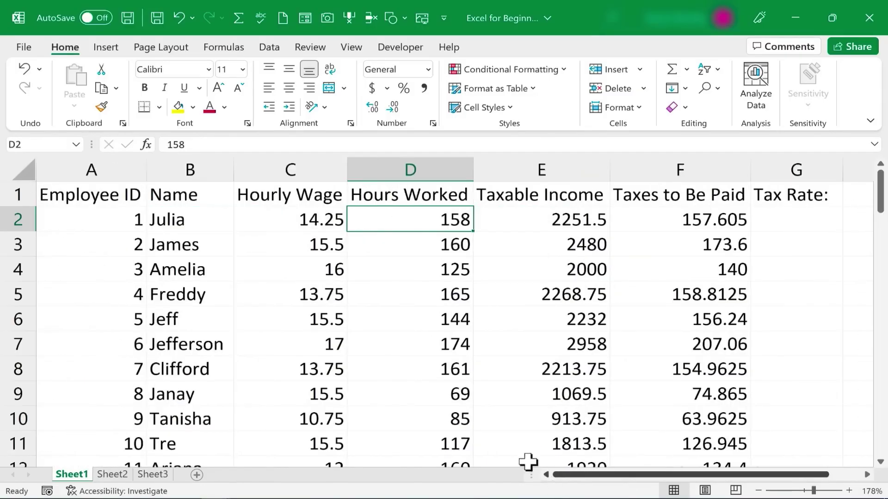
- Format the whole Hourly Wage column as Currency and compare C3 with the Hours Worked value in D3
left_click(298, 171)
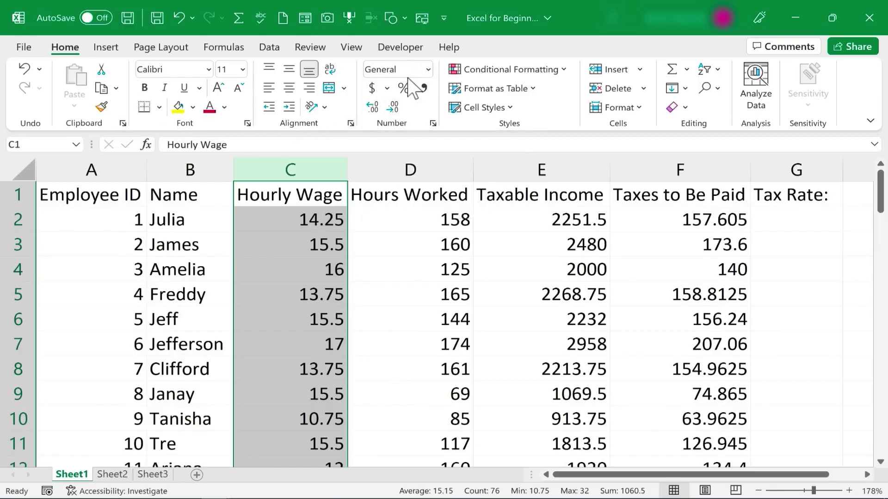
left_click(428, 69)
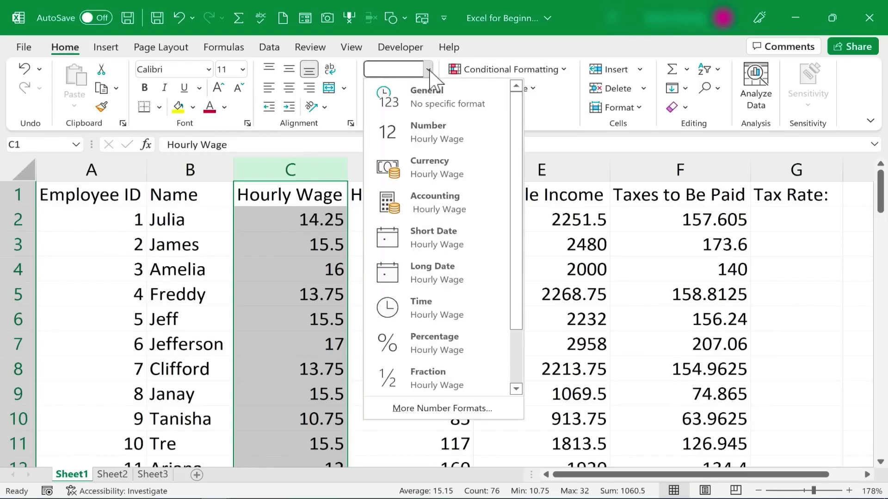
left_click(394, 170)
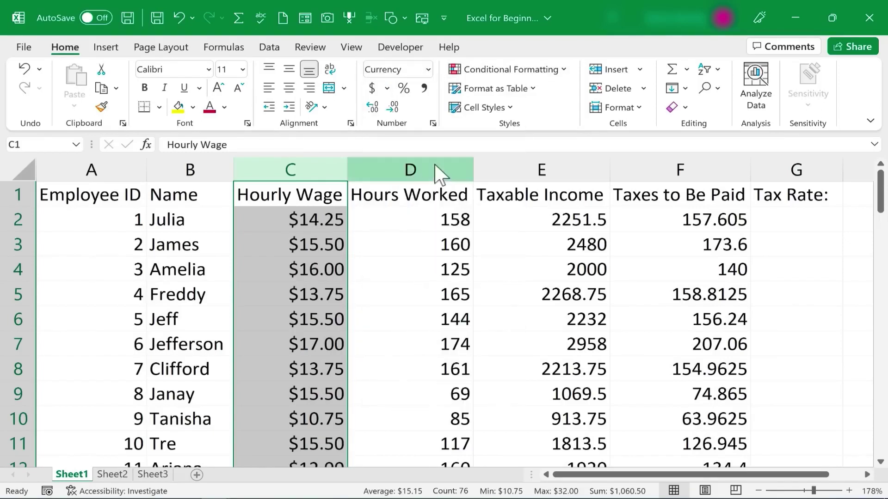
left_click(309, 249)
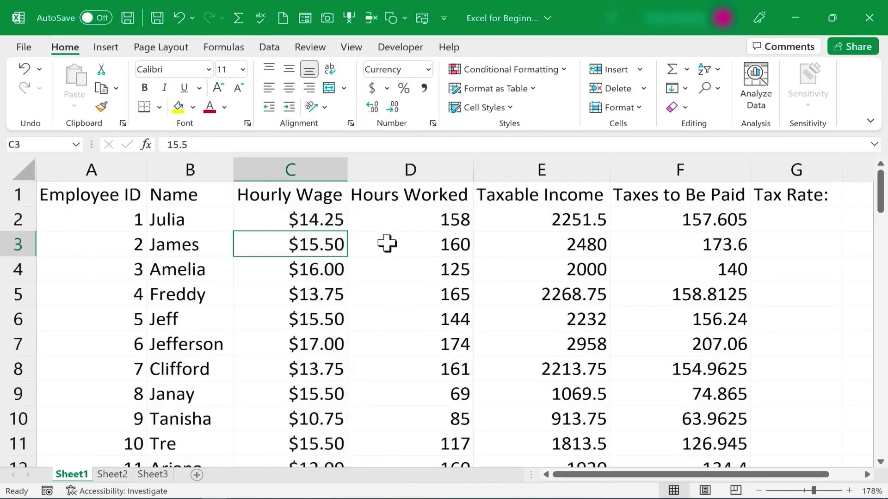
left_click(426, 240)
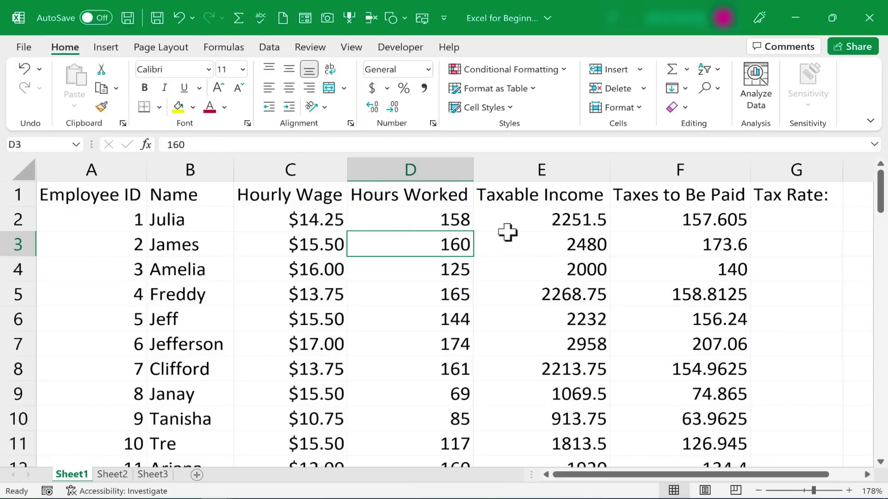
- Apply the Accounting number format to the whole Taxable Income column and check the amounts in E2 to E4
left_click(524, 169)
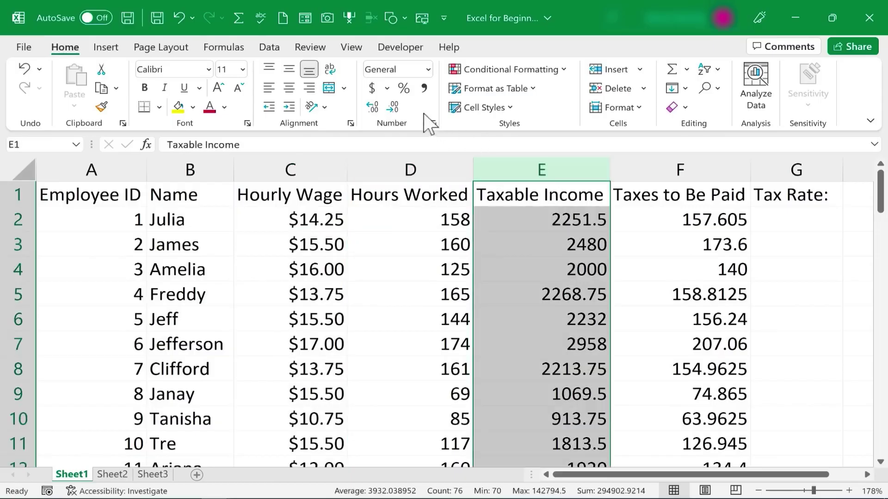
left_click(426, 66)
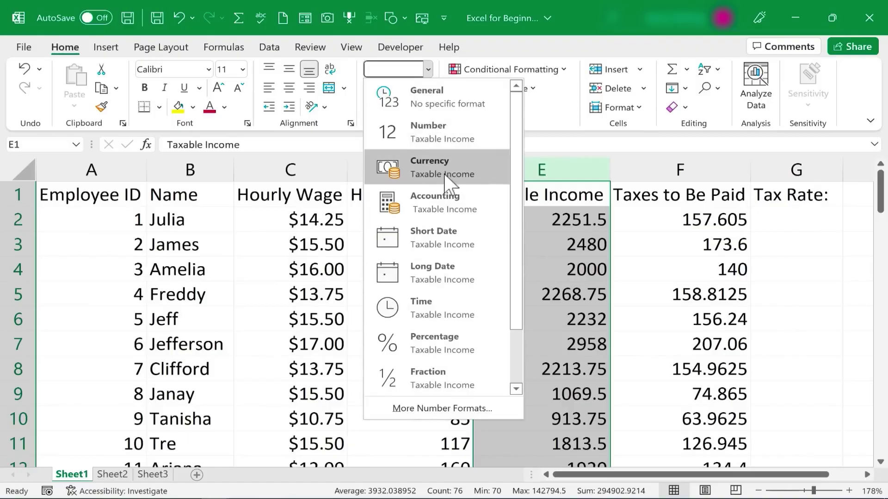
left_click(475, 209)
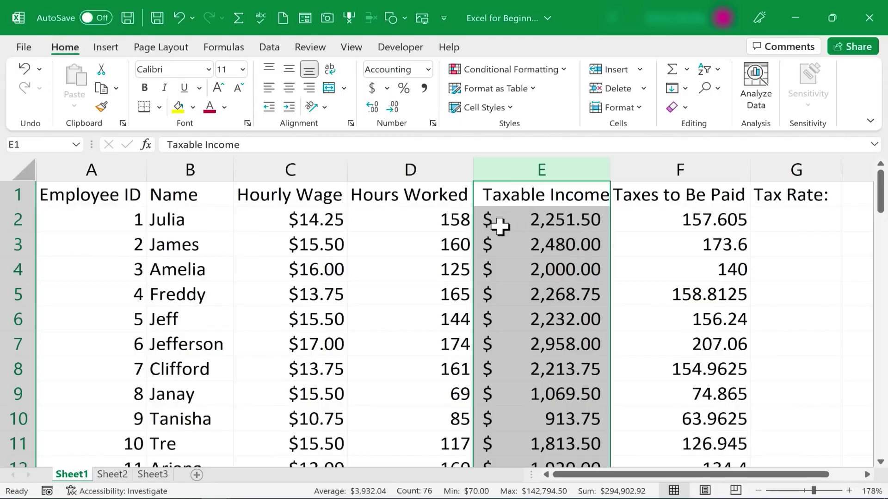
left_click(562, 252)
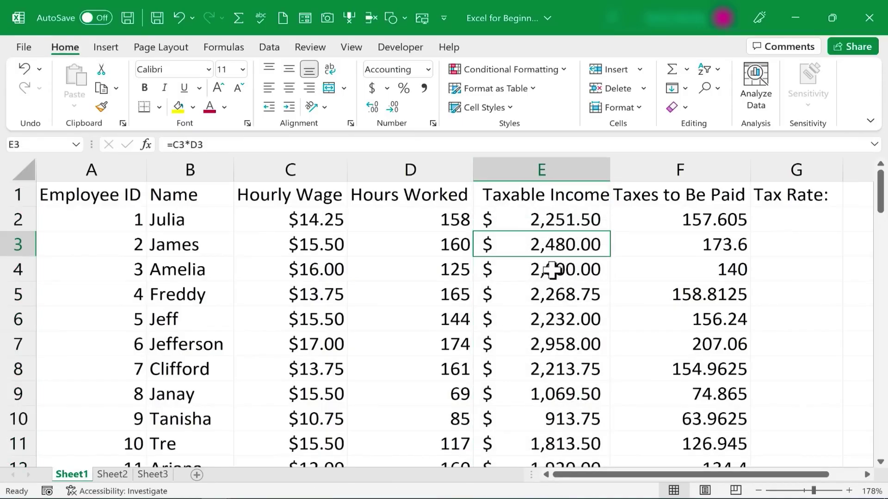
left_click(548, 219)
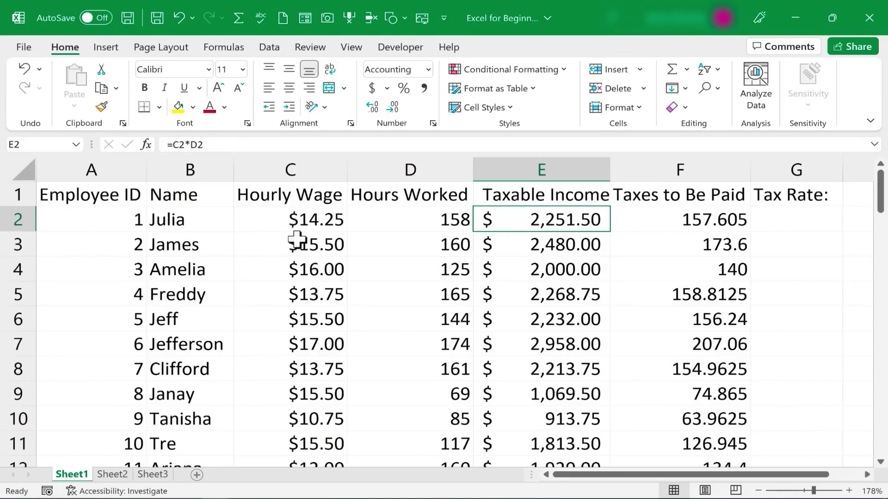
key("Down")
key("Down")
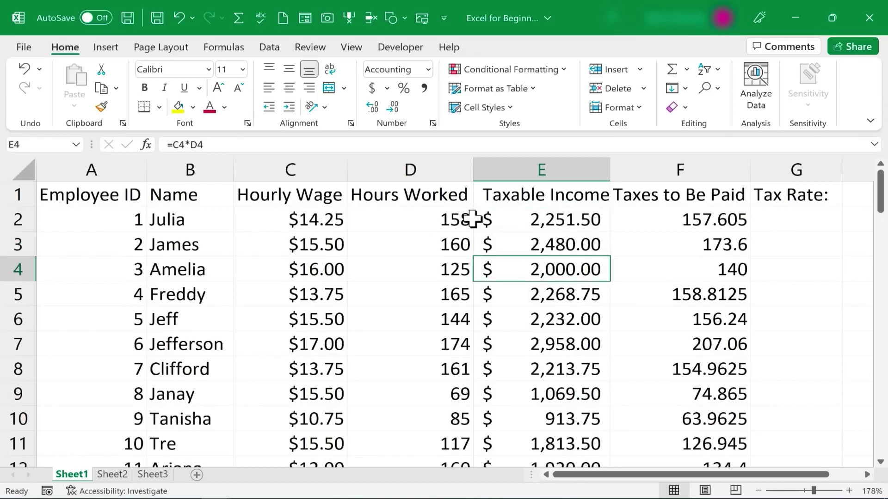
left_click(563, 214)
- Apply the Accounting number format to the whole Taxes to Be Paid column
left_click(692, 168)
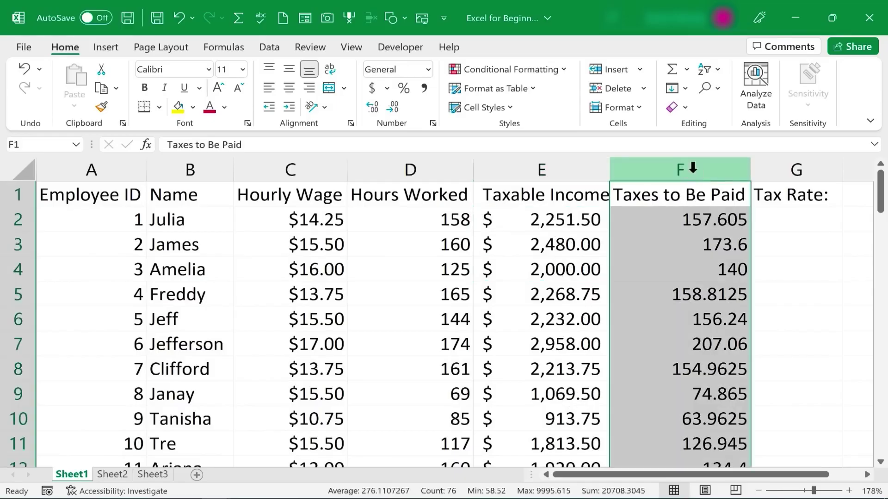
left_click(427, 70)
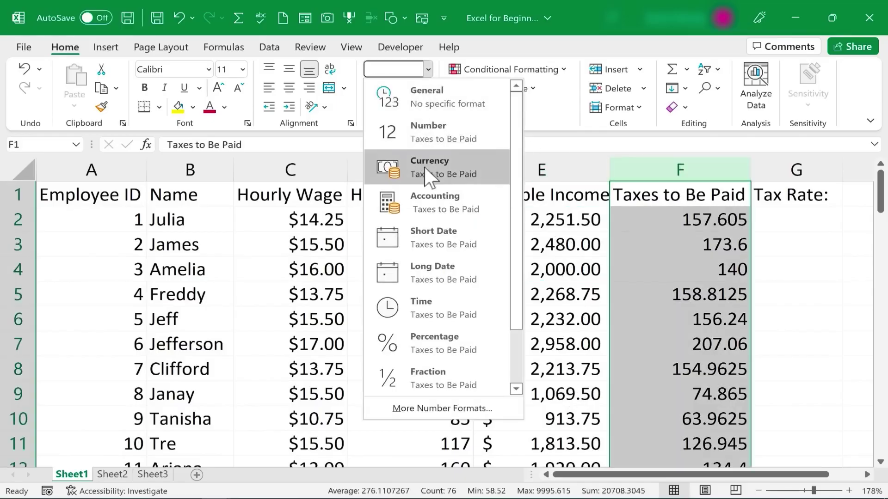
left_click(434, 200)
- Look through the number formats available for the Taxable Income column, from General to Text
left_click(546, 169)
left_click(428, 71)
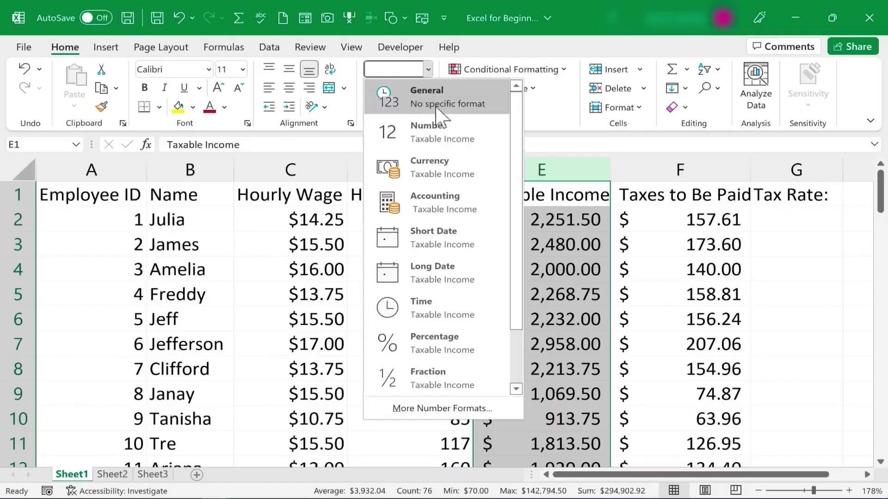
left_click_drag(520, 173, 539, 250)
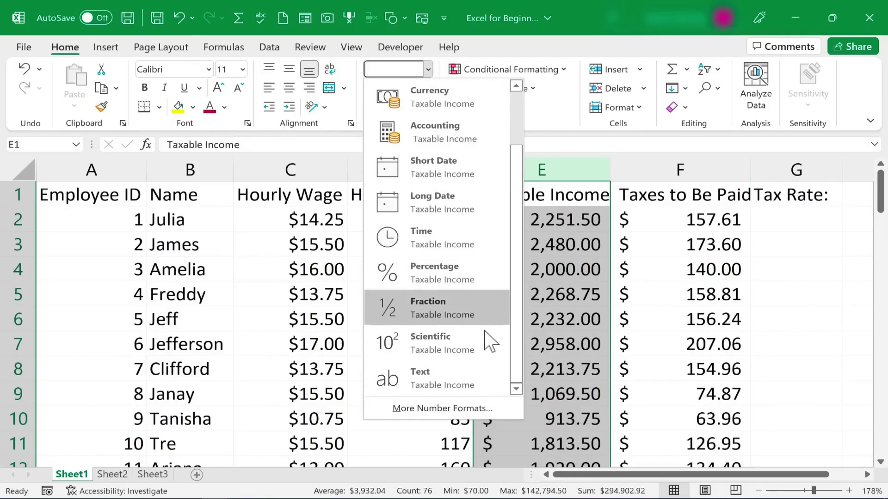
scroll(493, 164, "up", 2)
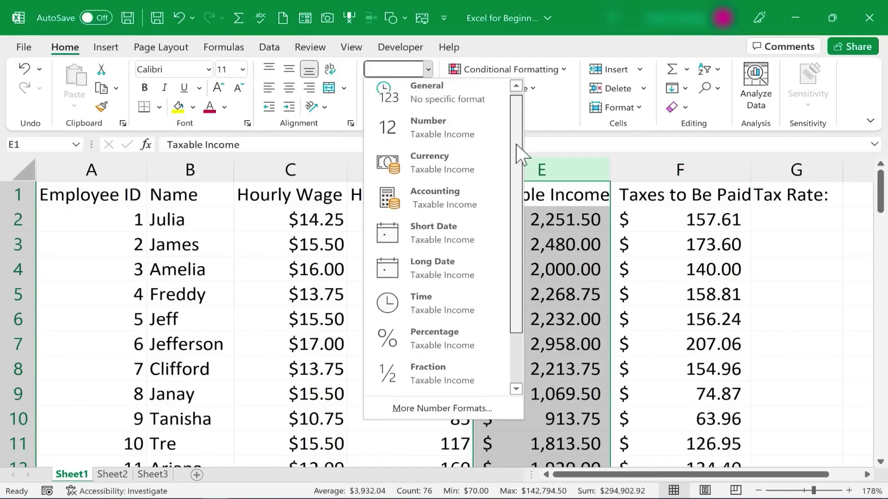
scroll(512, 144, "up", 1)
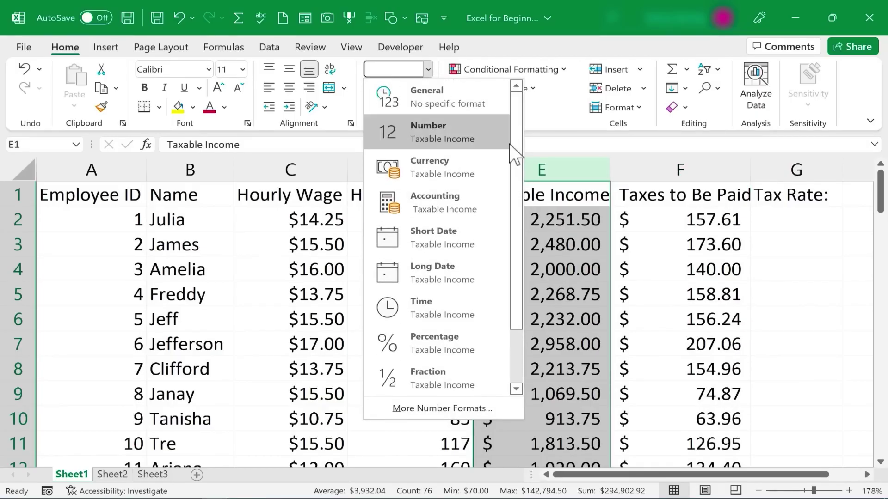
- Format the whole Name column as Text
left_click(190, 169)
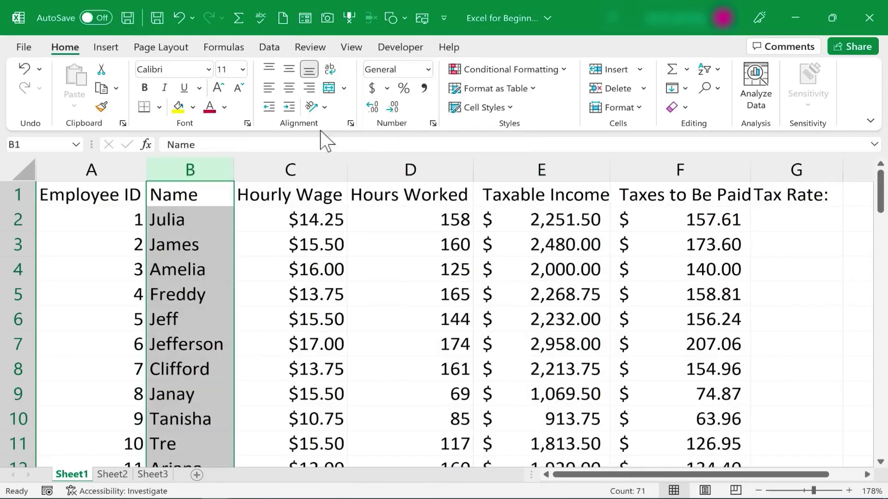
left_click(429, 70)
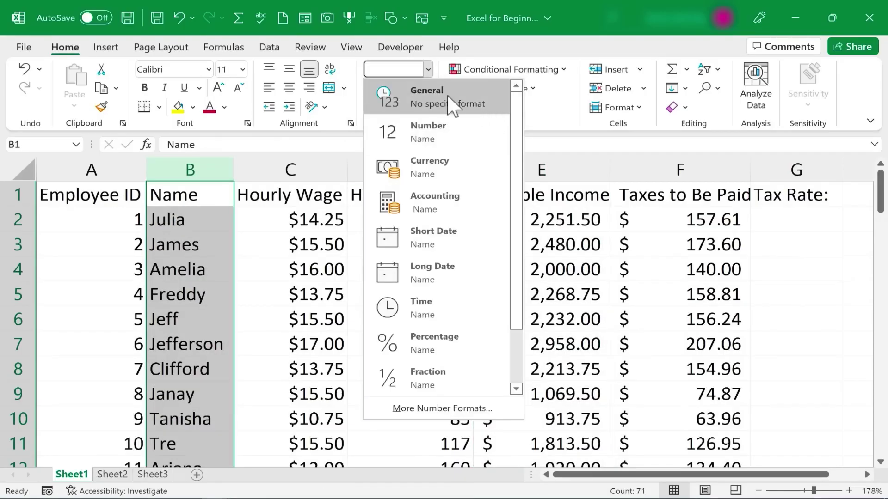
scroll(513, 199, "down", 2)
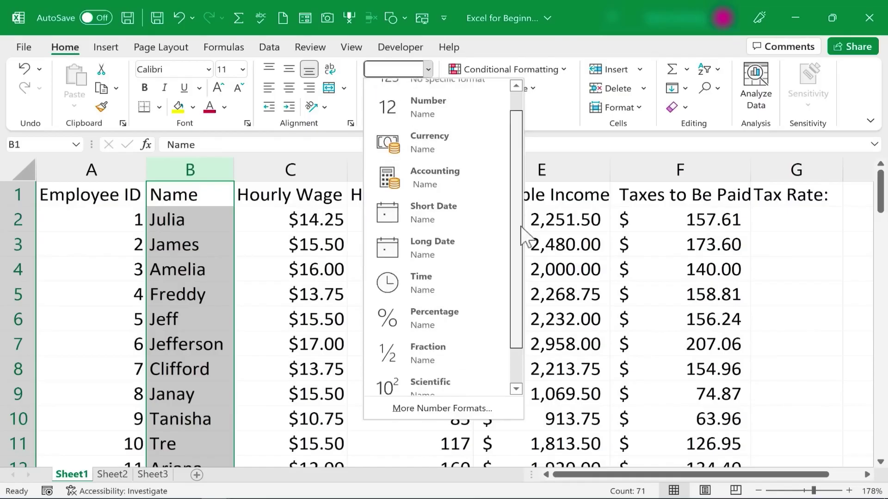
left_click(434, 377)
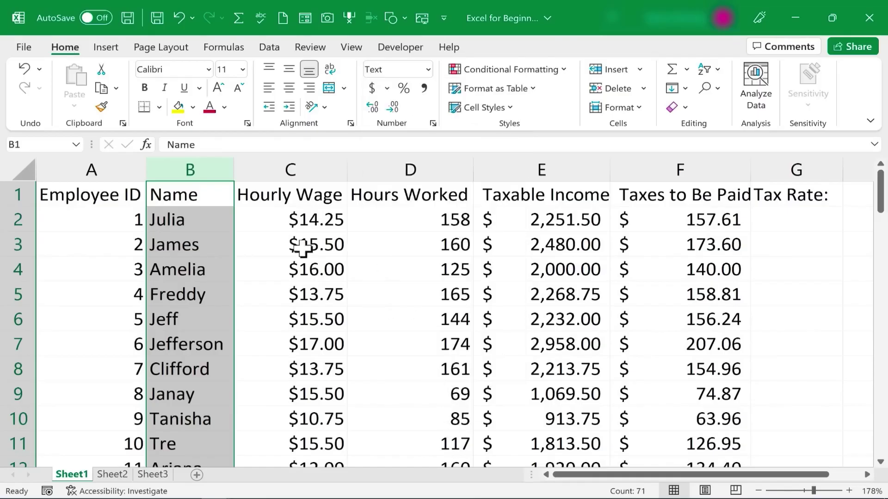
- Examine the Time and Date categories in the full number format settings for B3, leaving the cell's format unchanged
left_click(189, 245)
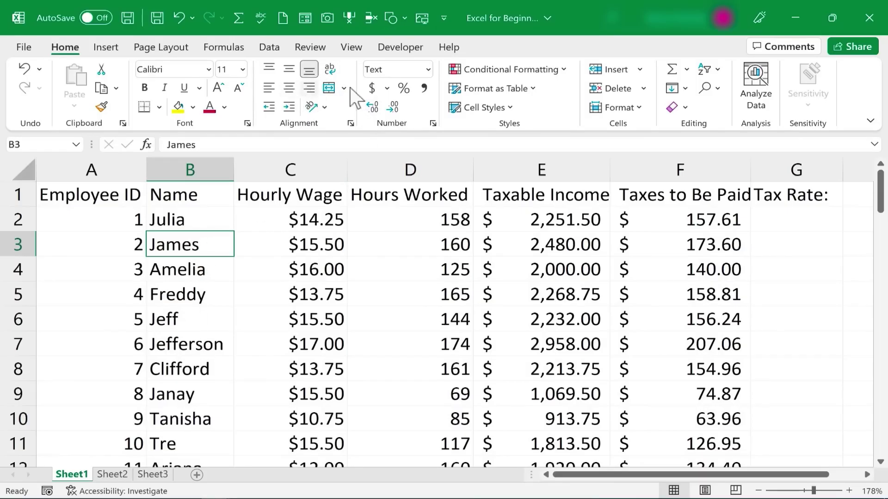
left_click(428, 70)
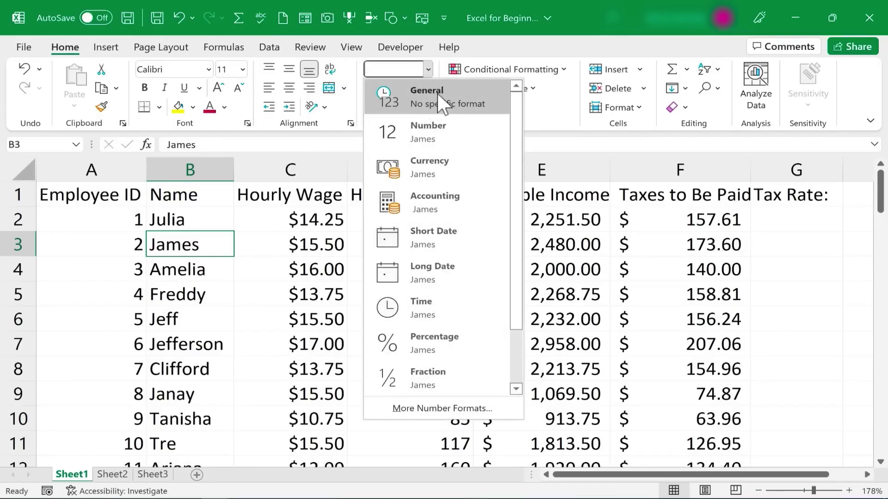
left_click(474, 409)
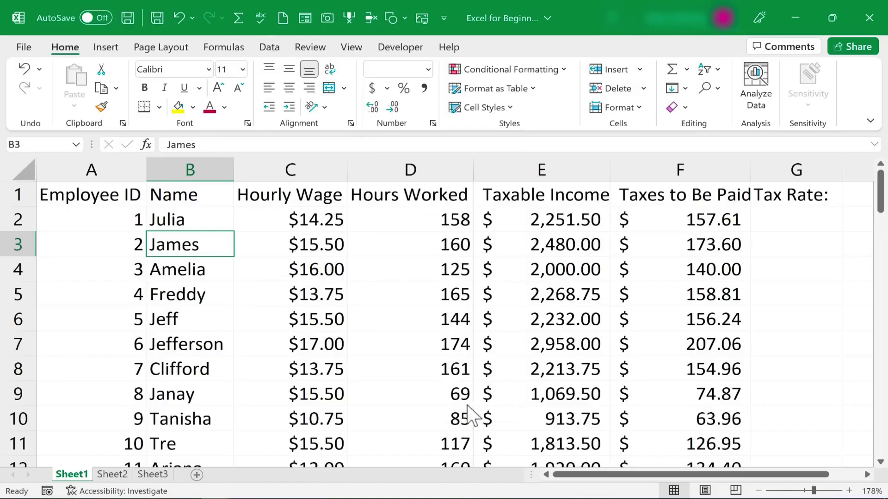
left_click(83, 237)
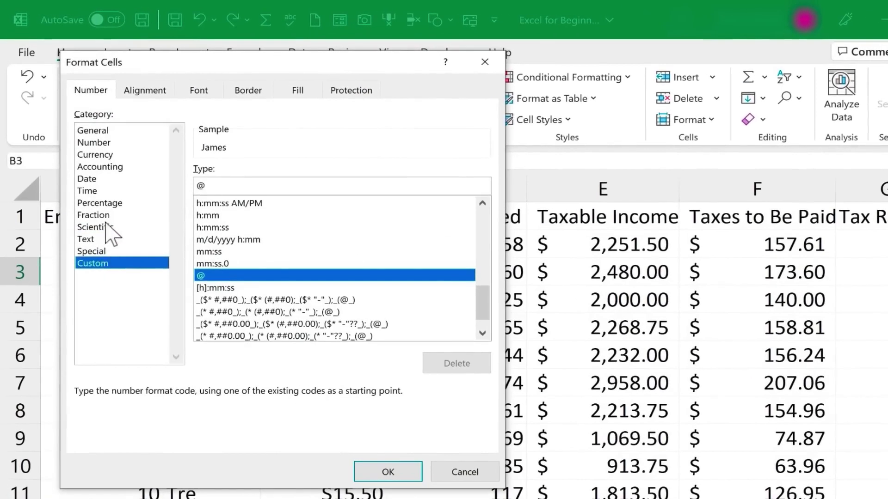
left_click(100, 191)
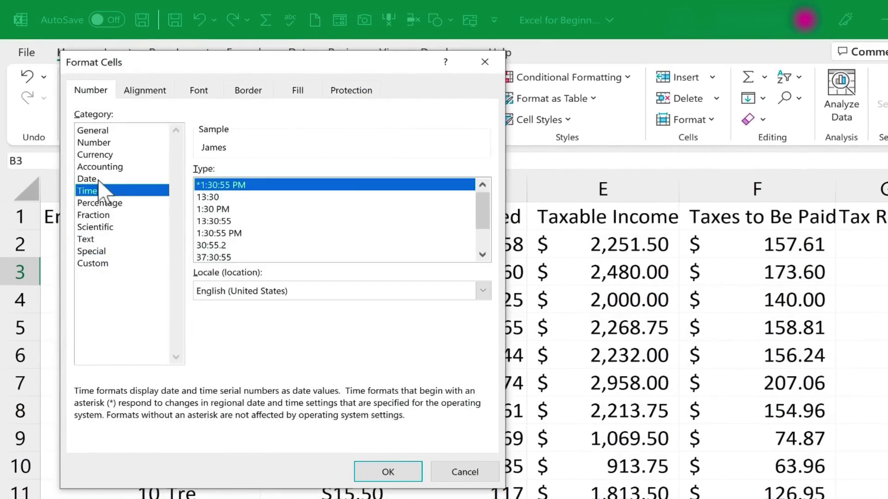
left_click(87, 179)
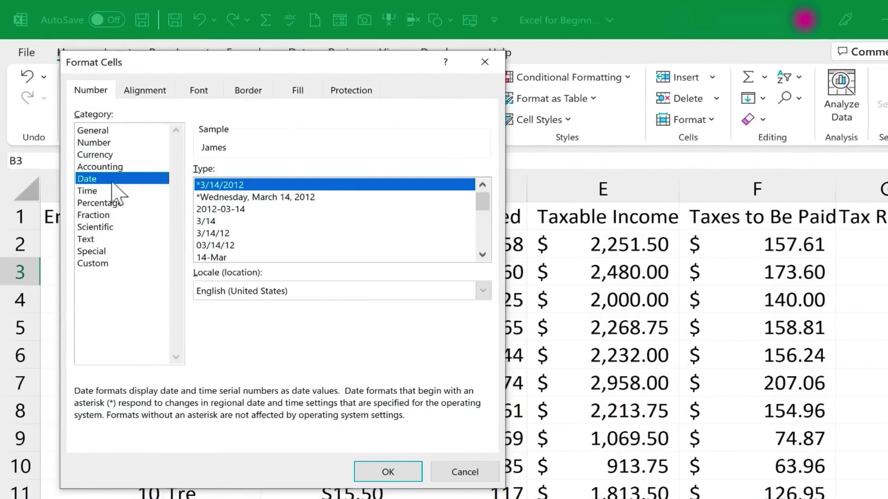
left_click(466, 463)
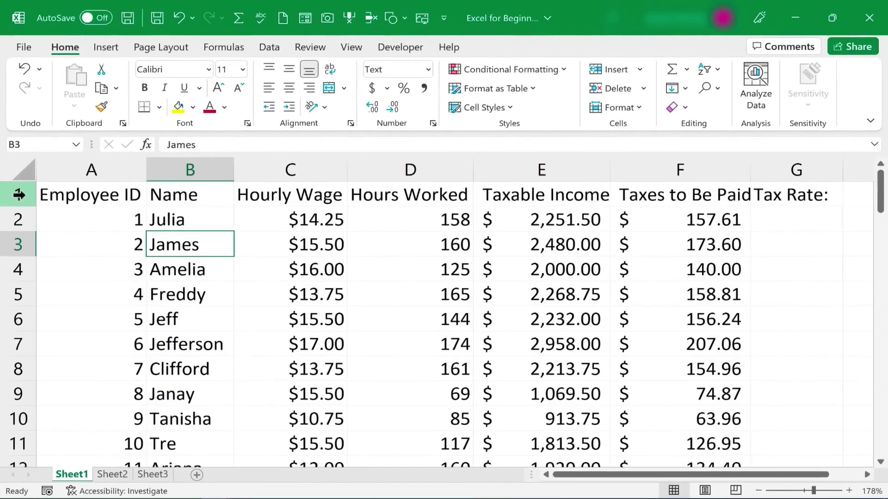
- Make the whole header row 1 bold
left_click(19, 194)
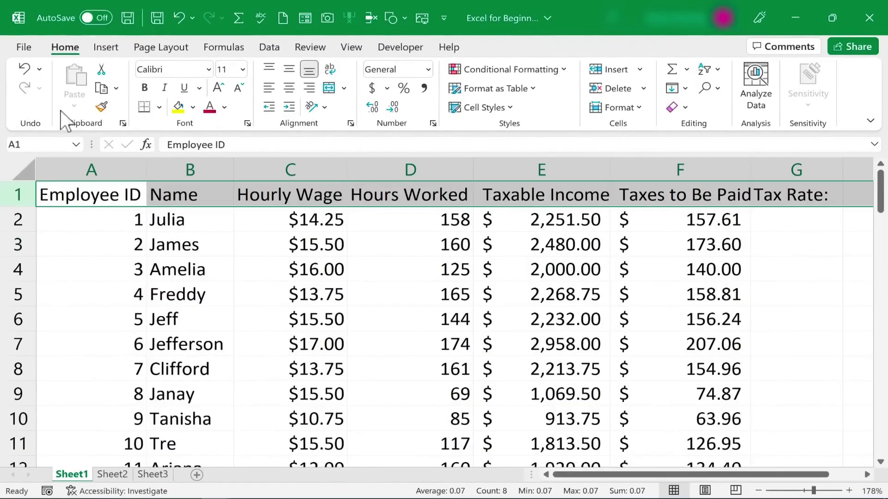
key("ctrl+z")
left_click(148, 89)
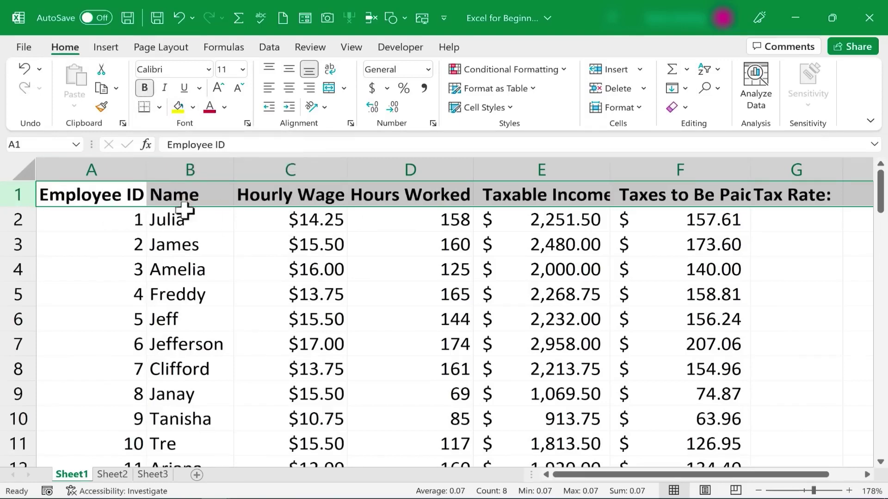
- Enter Hello in I1 to test the formatting of row 1, and clear the entry again
scroll(749, 224, "right", 1)
left_click(860, 199)
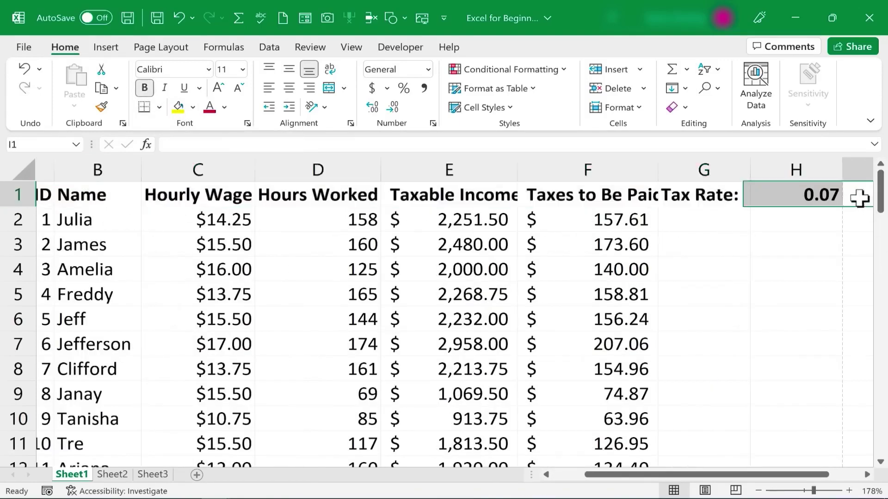
left_click_drag(752, 483, 828, 463)
type("Hell")
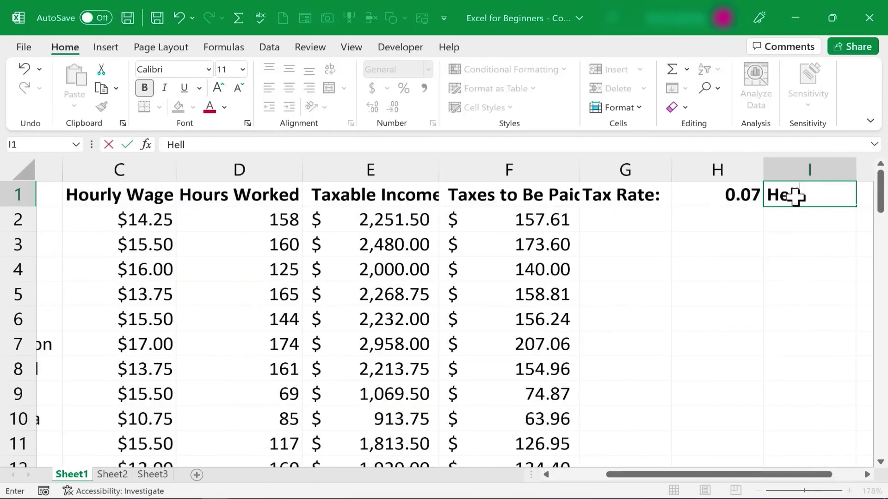
type("o")
key("ctrl+Return")
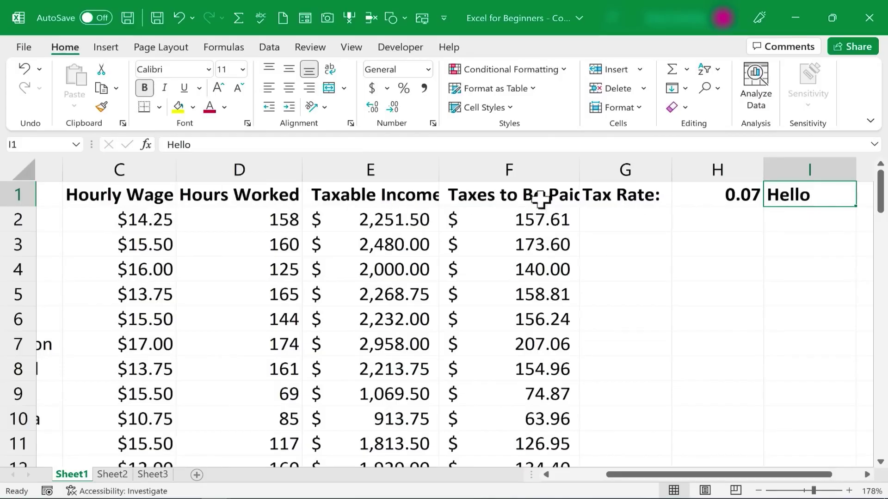
key("BackSpace")
scroll(65, 179, "left", 2)
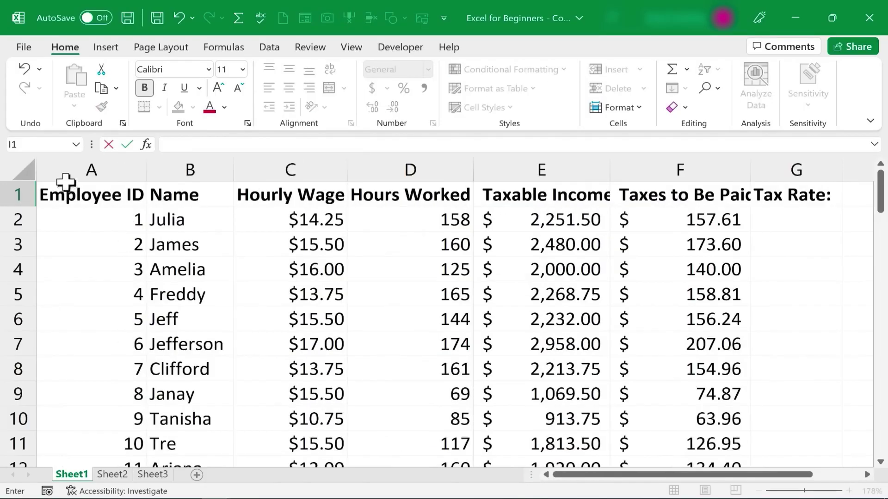
- Center the text of the whole header row 1 and view the available fill colors
left_click(14, 194)
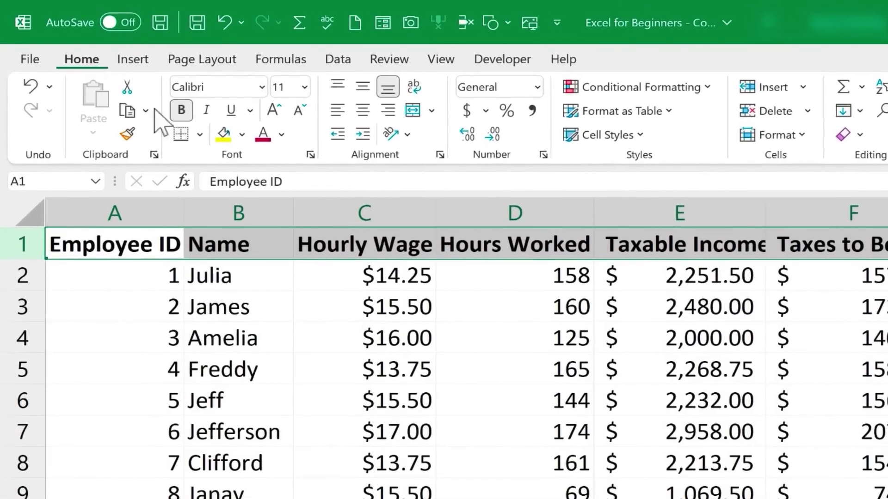
left_click(362, 111)
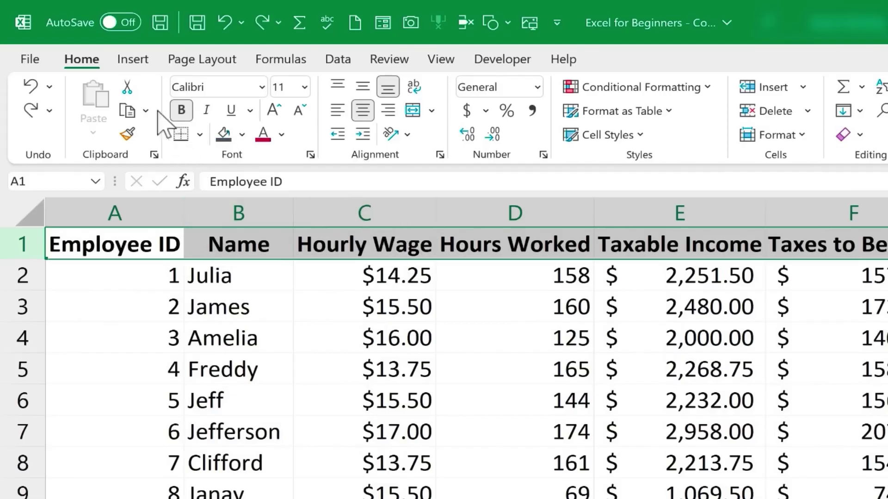
left_click(242, 135)
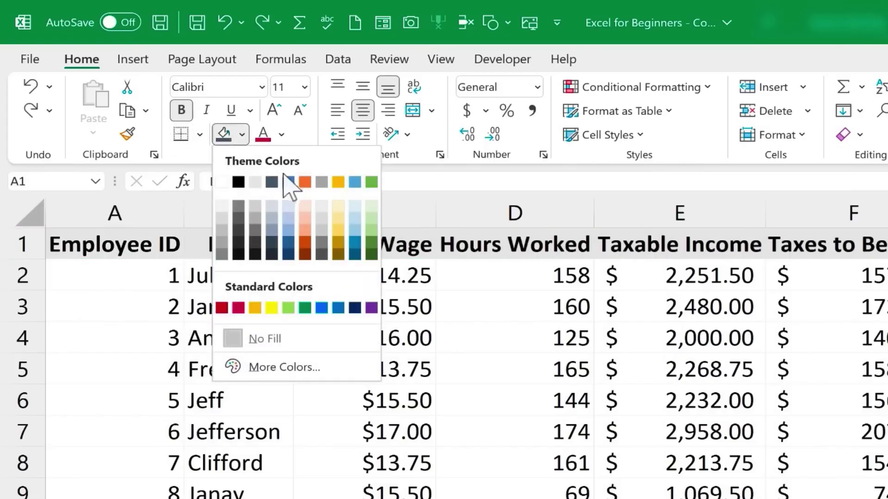
key("Escape")
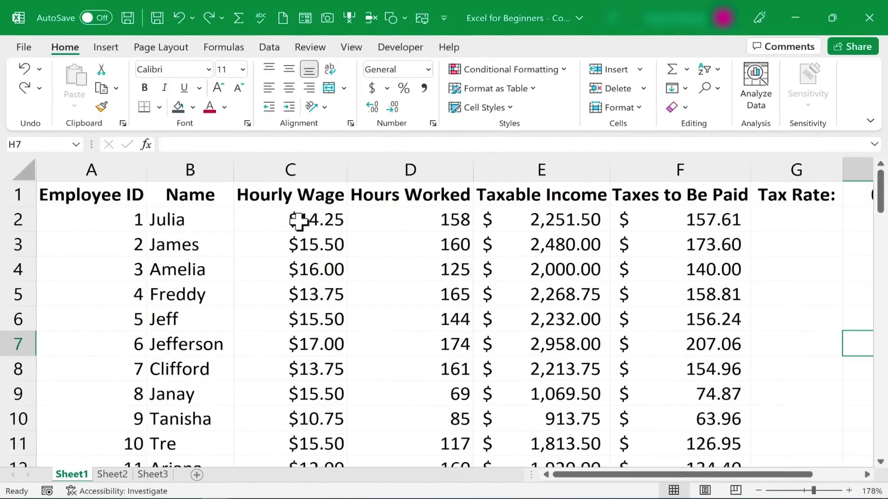
- Copy the formatting of the Hourly Wage heading in C1 to B3 with Format Painter
left_click(302, 190)
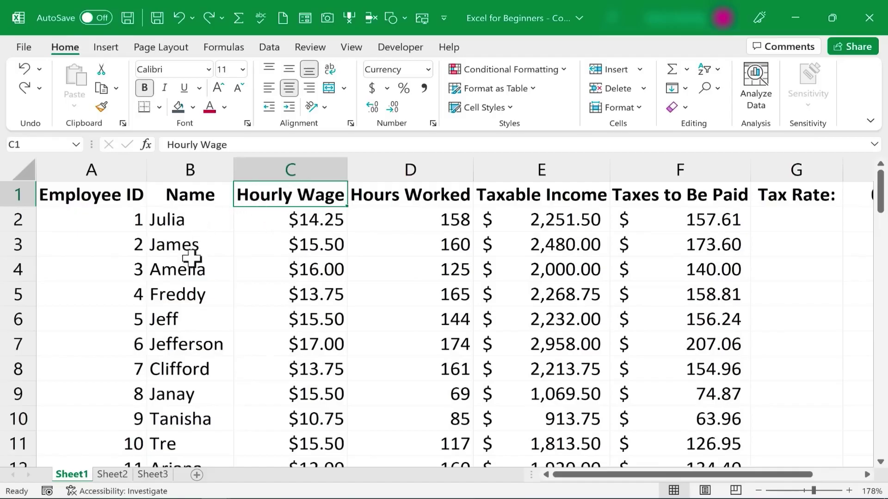
left_click(179, 295)
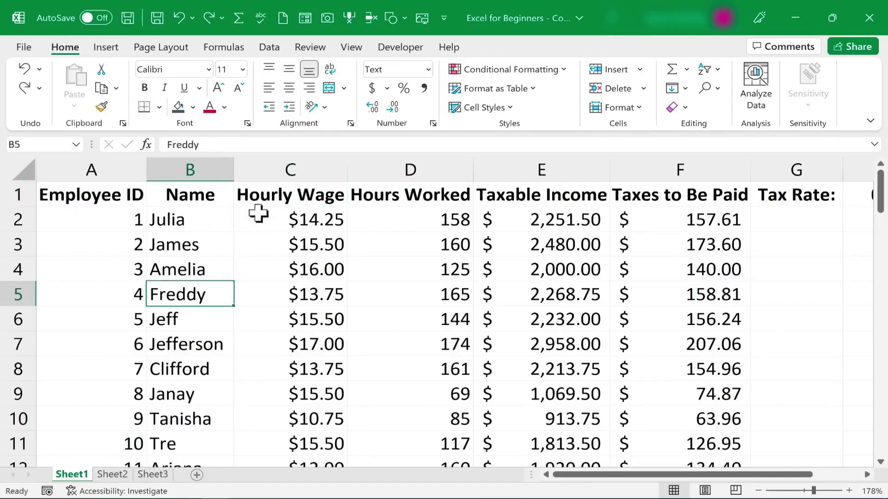
left_click(307, 198)
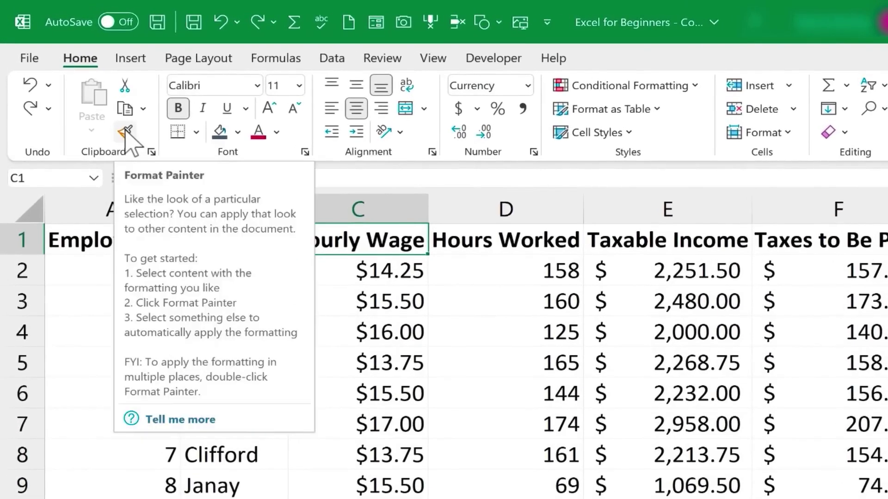
left_click(125, 130)
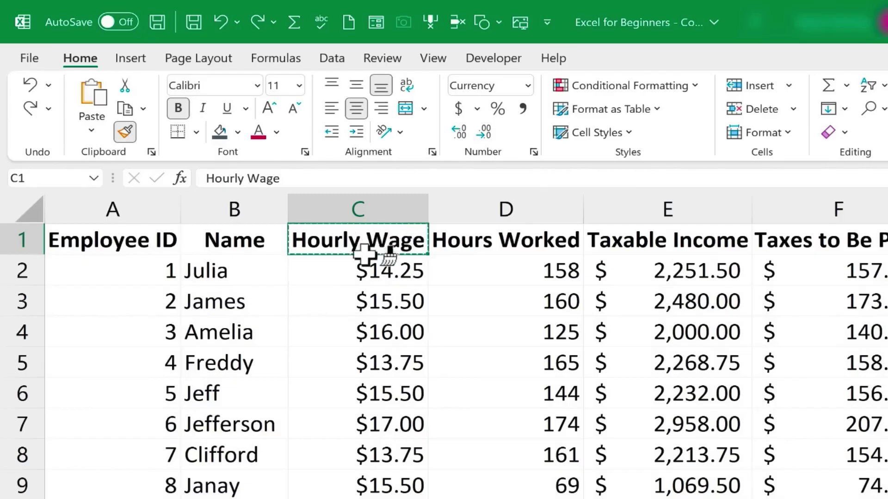
left_click(213, 302)
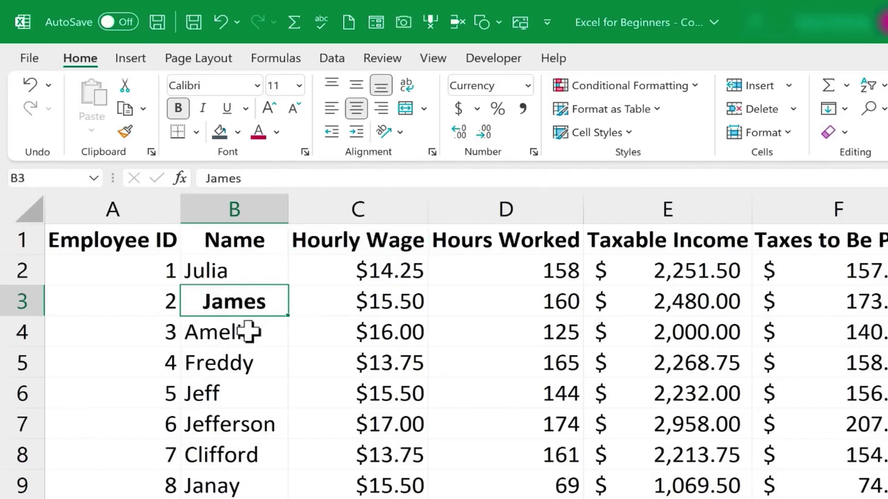
- Copy the Hourly Wage heading's formatting to B5, B8, B7, B4 and B11:B17 by keeping Format Painter active
left_click(247, 365)
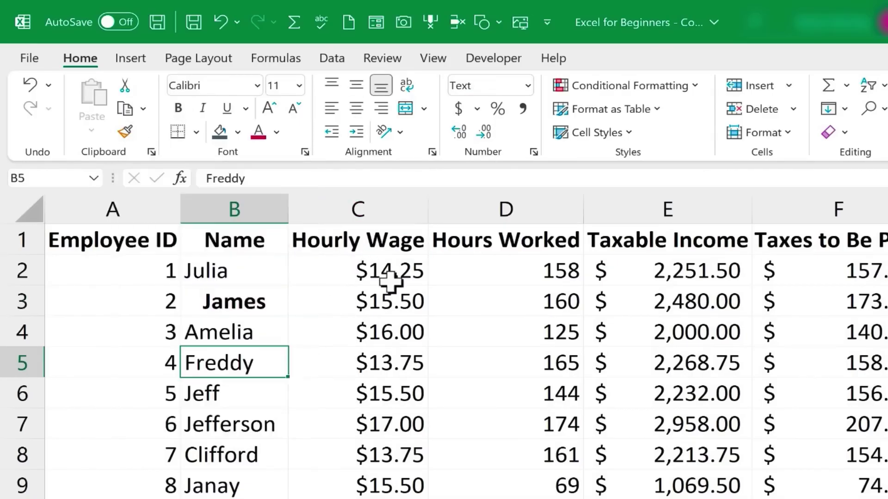
left_click(406, 242)
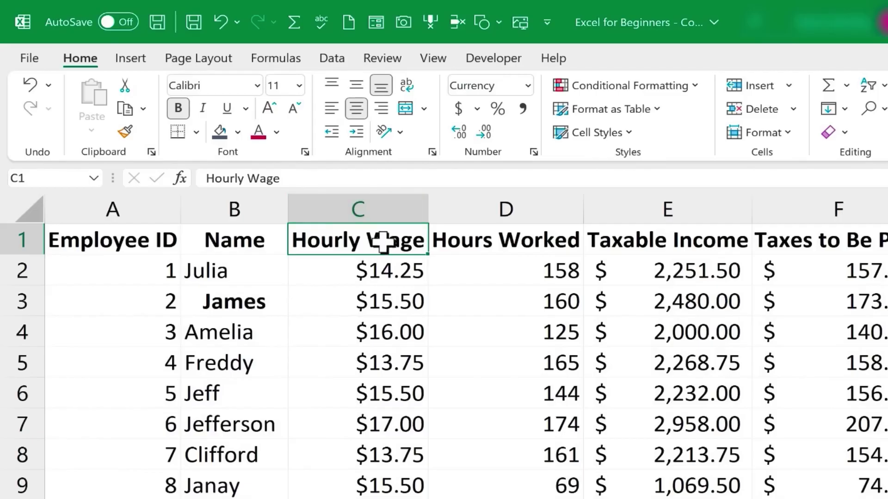
double_click(125, 133)
left_click(231, 362)
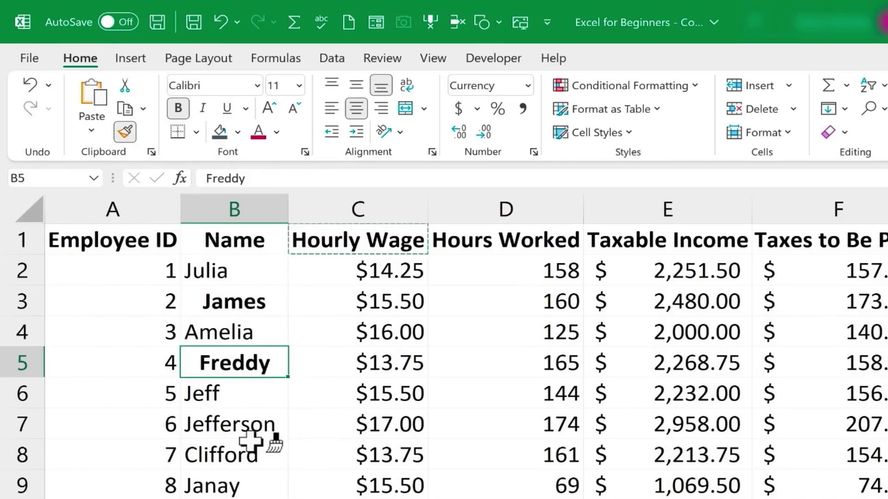
left_click(251, 451)
left_click(237, 423)
left_click(227, 331)
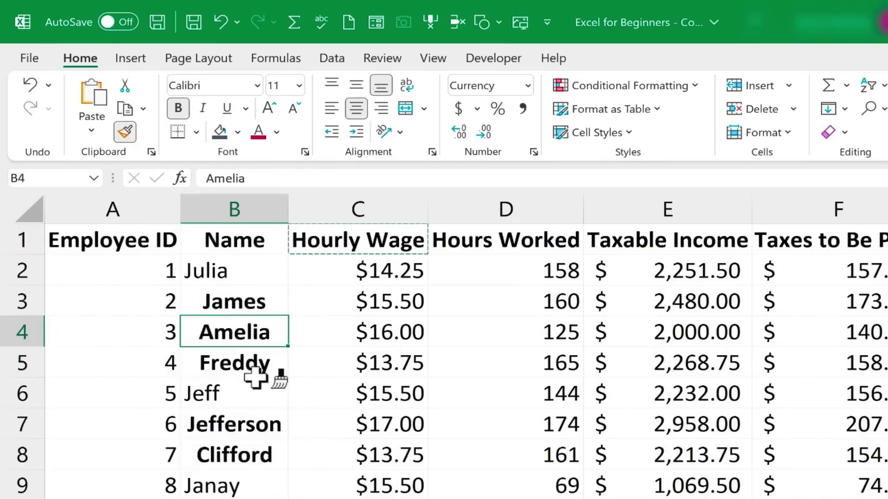
scroll(268, 452, "down", 3)
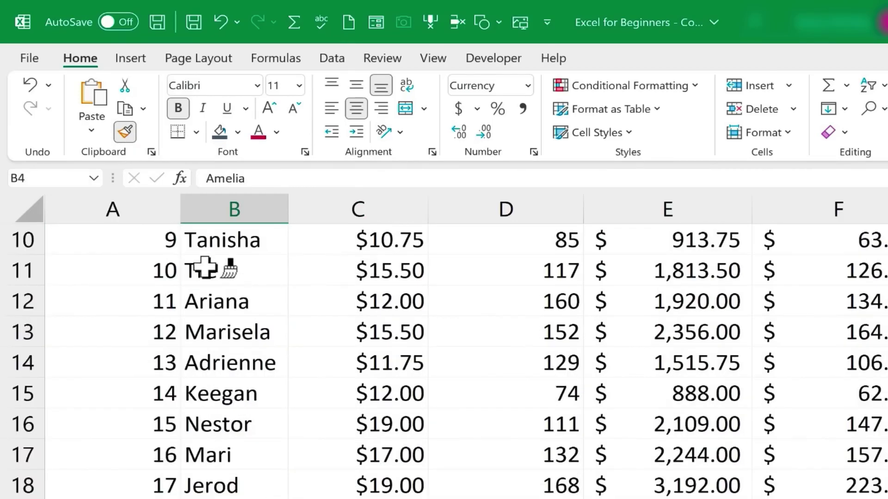
mouse_move(207, 259)
left_mouse_down()
mouse_move(212, 283)
mouse_move(248, 318)
mouse_move(234, 454)
left_mouse_up()
- Undo all the Format Painter changes made to the names in column B, including the one in B3
scroll(119, 496, "up", 2)
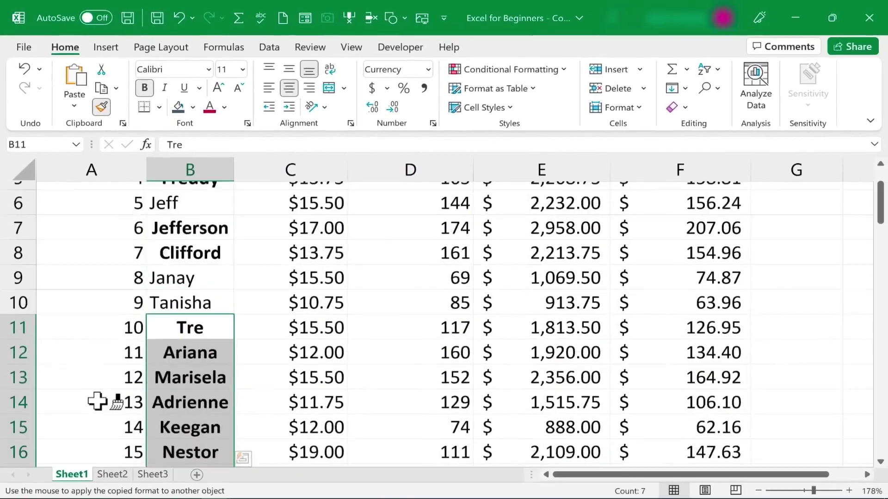
scroll(98, 401, "up", 2)
key("ctrl+z")
key("ctrl+z")
key("ctrl+z")
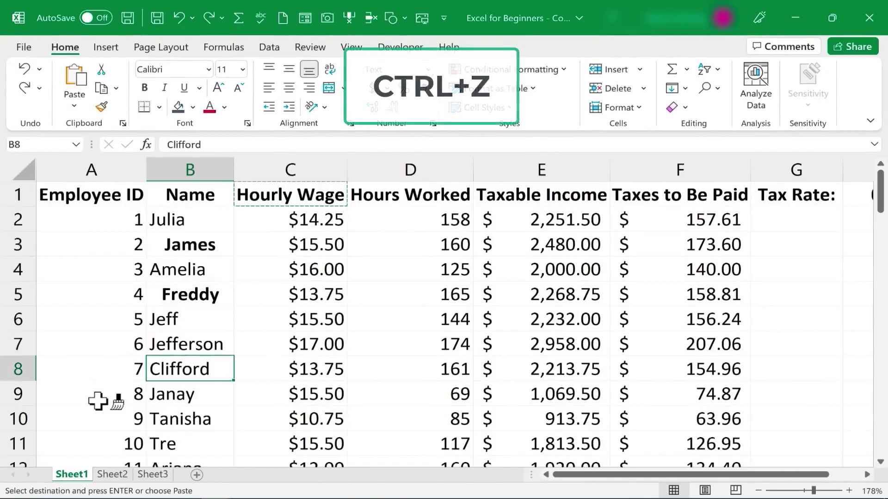
key("ctrl+z")
key("ctrl+z")
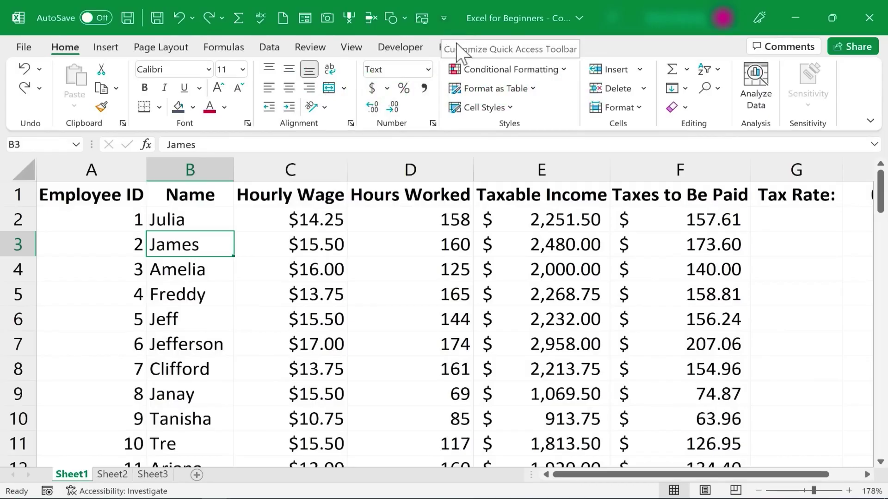
- Add the AutoFormat command from the All Commands list to the Quick Access Toolbar
left_click(448, 18)
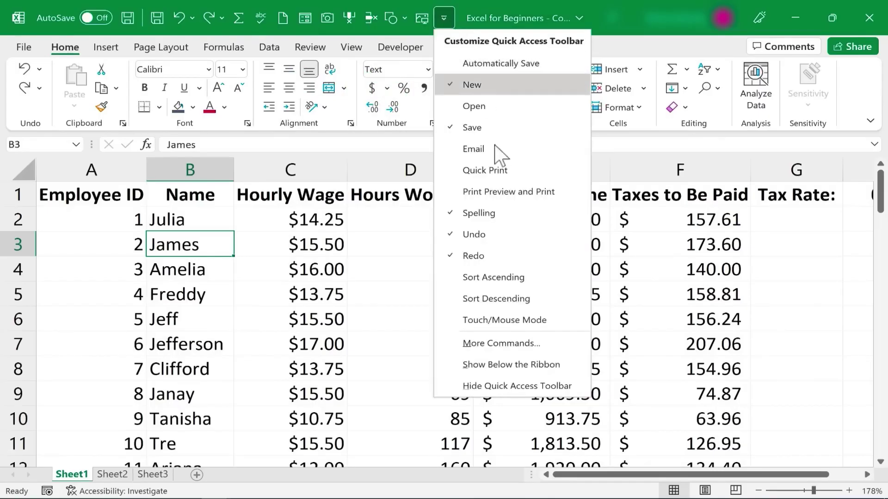
left_click(510, 343)
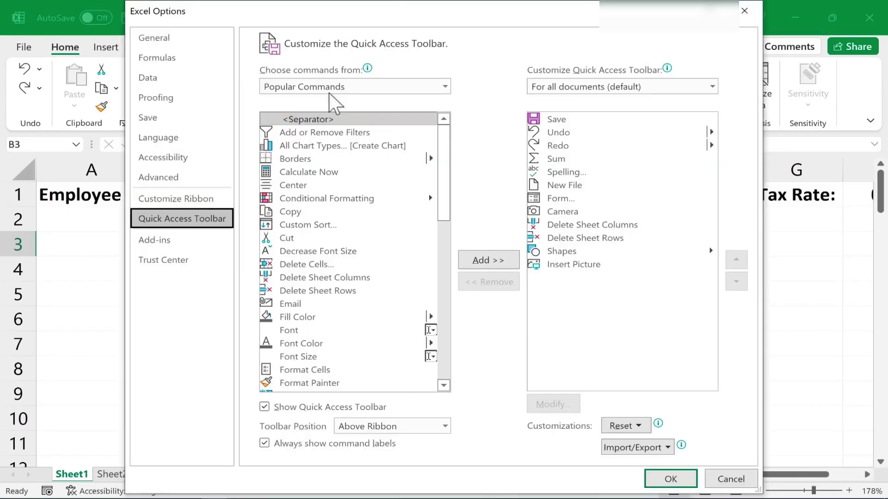
left_click(394, 89)
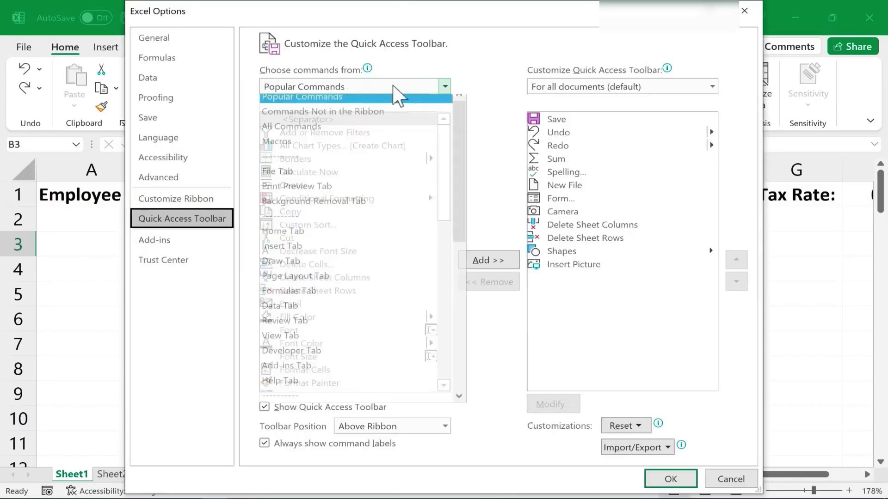
left_click(301, 133)
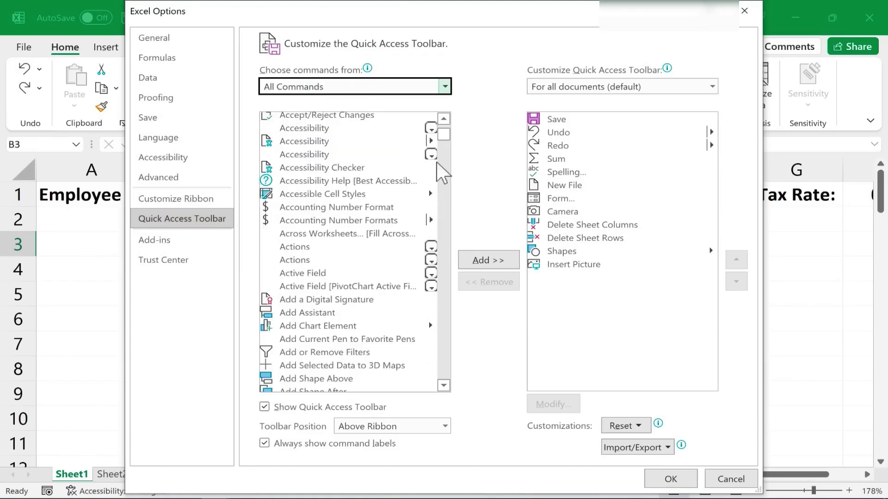
left_click_drag(444, 135, 443, 149)
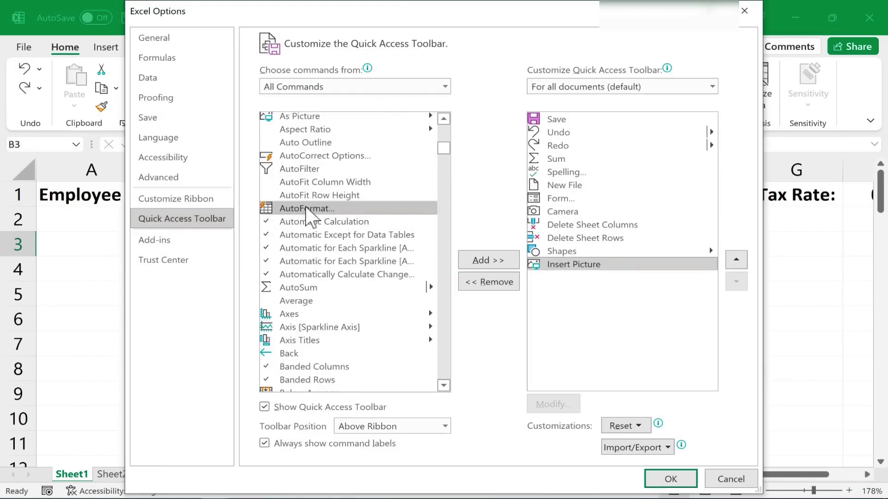
left_click(502, 260)
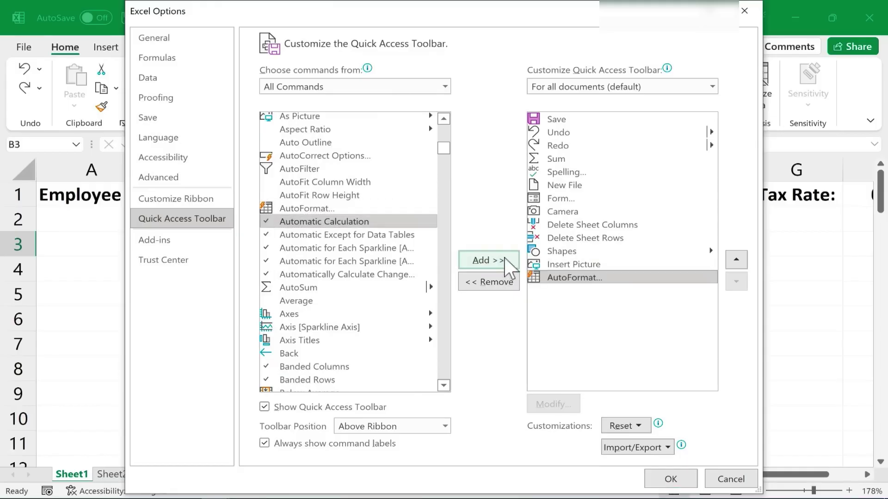
left_click(670, 479)
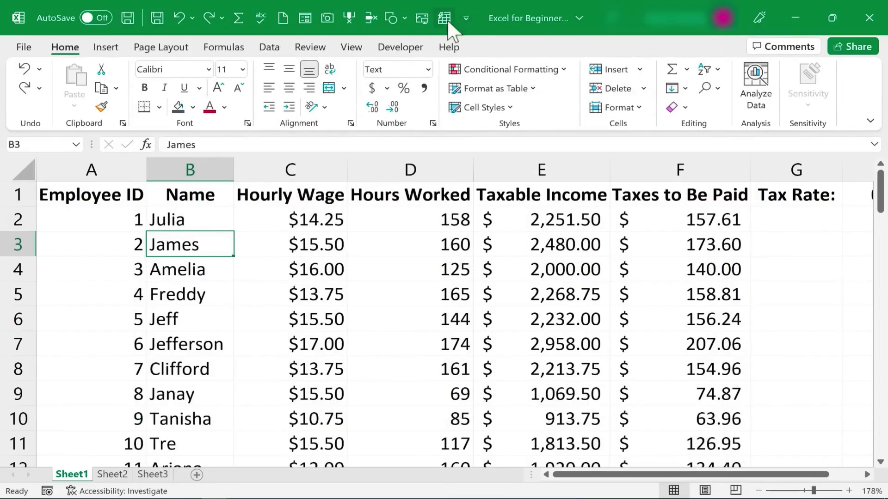
key("Down")
key("Down")
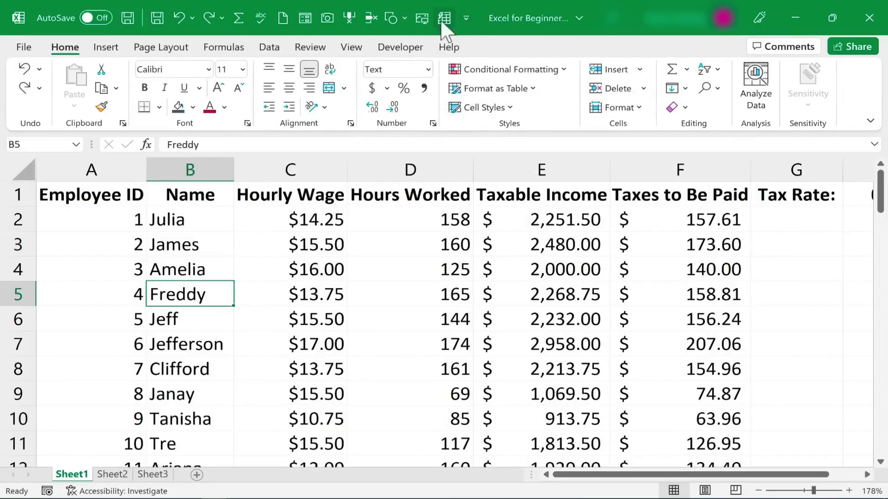
key("Up")
key("Up")
key("Up")
key("Right")
key("Right")
- Apply the List 2 AutoFormat design to the payroll table, starting from cell C5
left_click(272, 286)
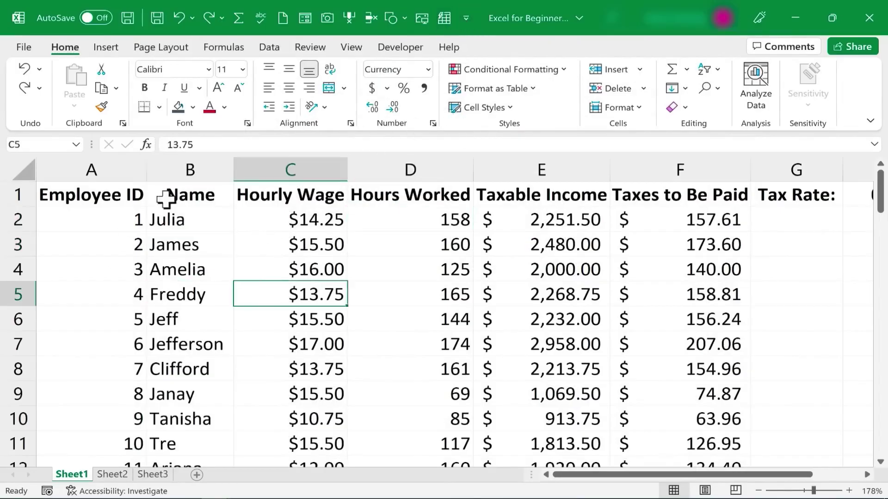
left_click(445, 19)
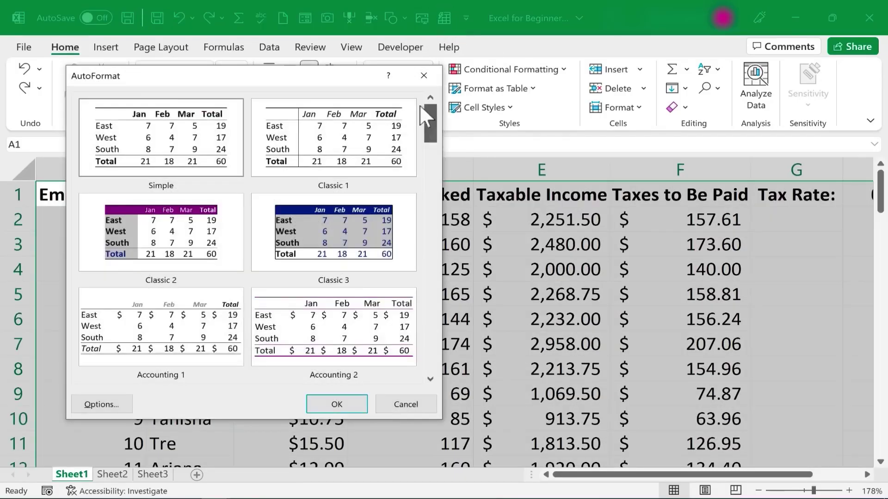
left_click(430, 378)
left_click(430, 378)
left_click(429, 378)
left_click(430, 378)
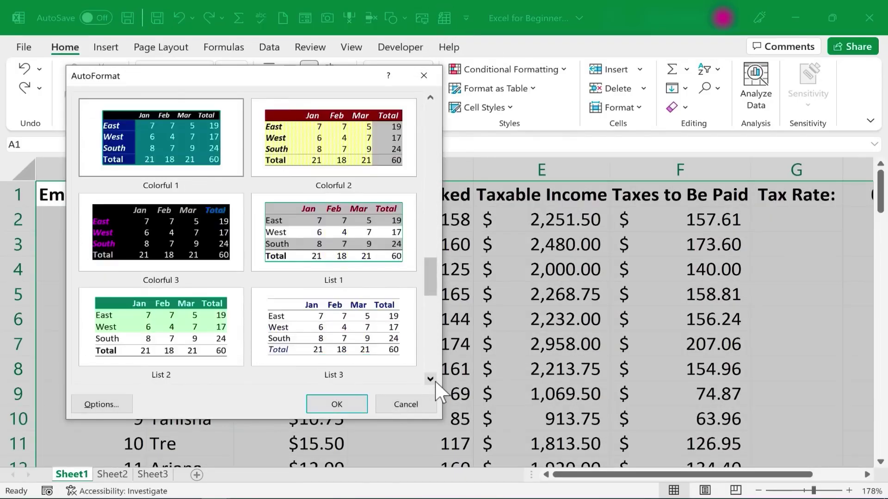
left_click(429, 378)
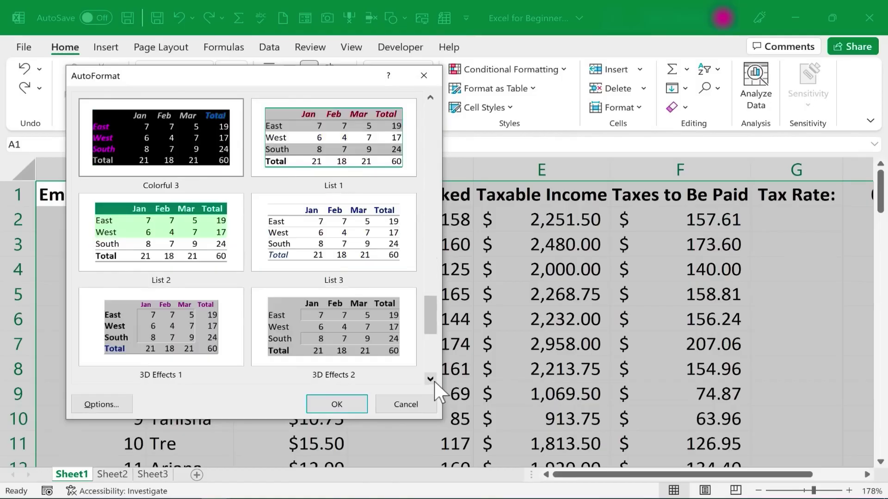
left_click(156, 258)
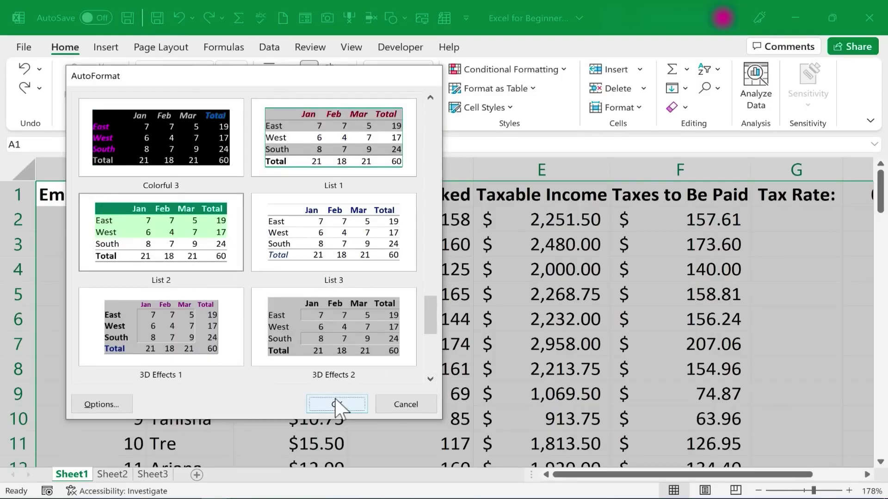
left_click(336, 405)
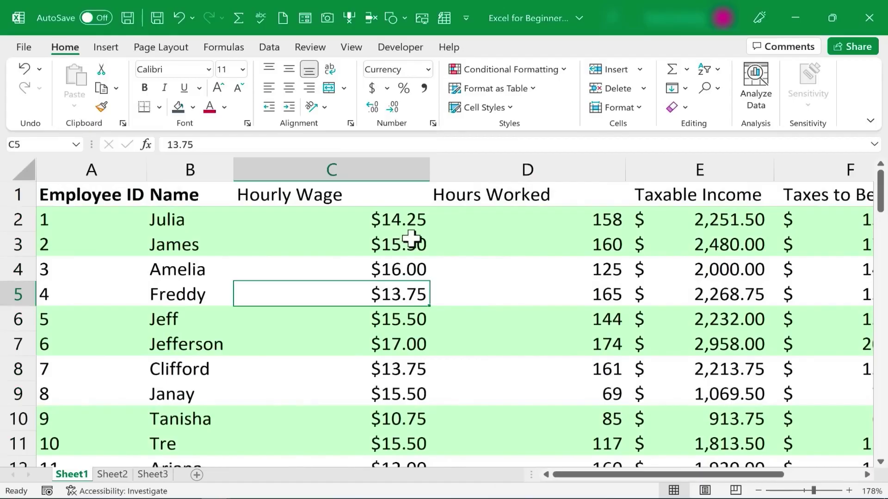
- Look over the formatted payroll table and undo the AutoFormat
scroll(414, 237, "down", 2)
scroll(413, 240, "up", 2)
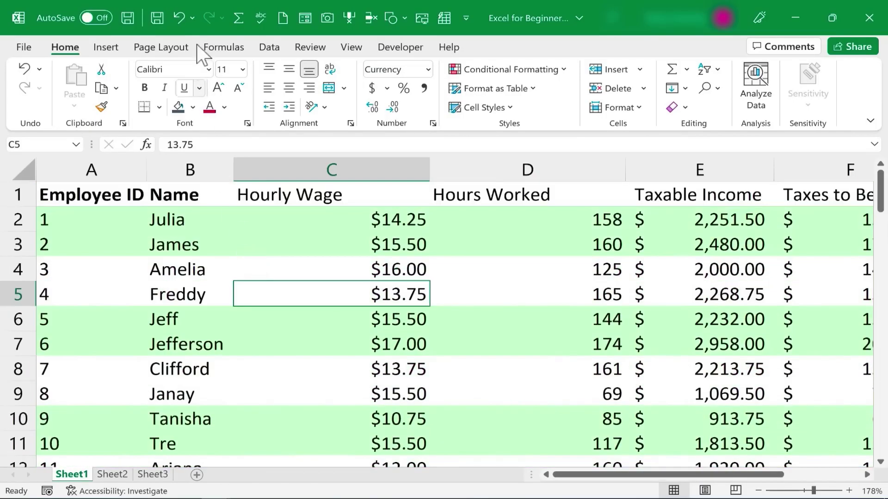
left_click(178, 16)
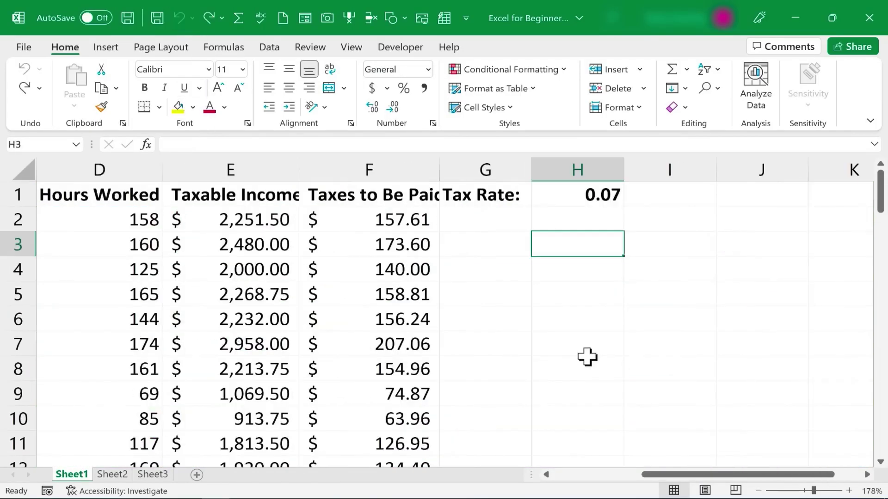
- Insert a default embedded chart from the whole payroll table in columns A to F, headings included
left_click_drag(669, 476, 555, 480)
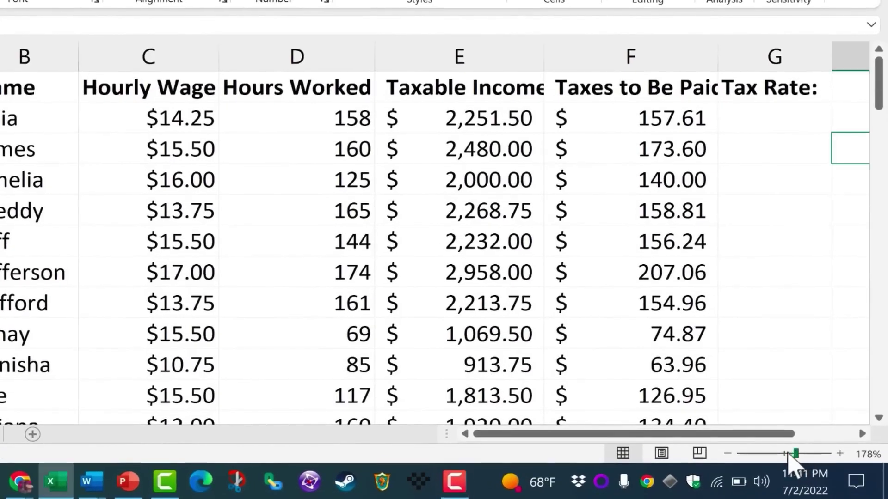
left_click_drag(796, 454, 777, 454)
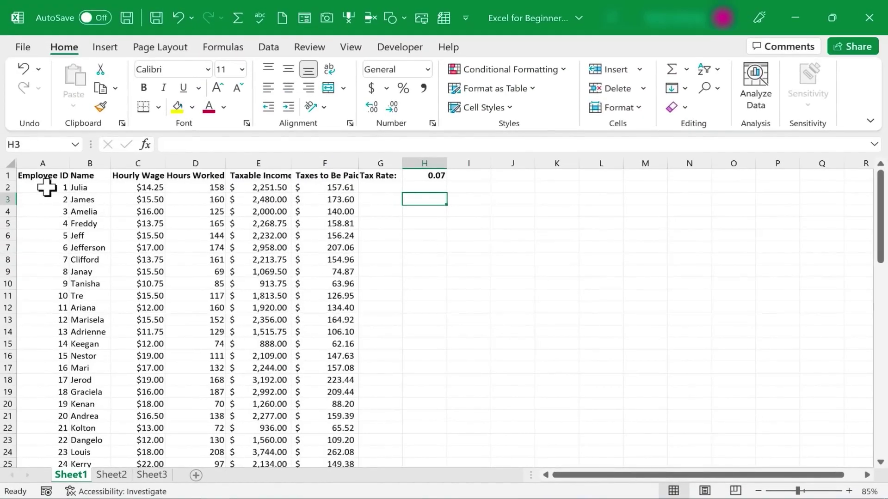
left_click_drag(28, 174, 300, 379)
scroll(301, 321, "up", 18)
key("alt+F1")
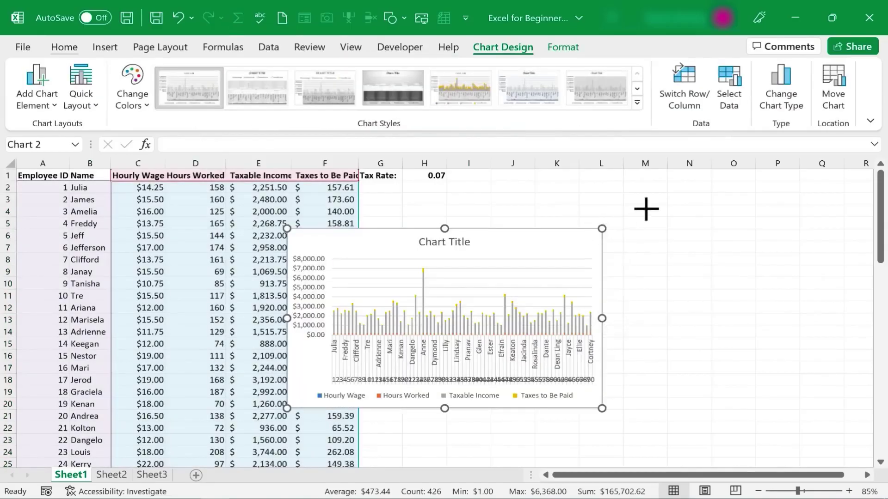
- Enlarge the payroll chart to span about columns D to O and change its type to Clustered Column
left_click_drag(601, 229, 737, 183)
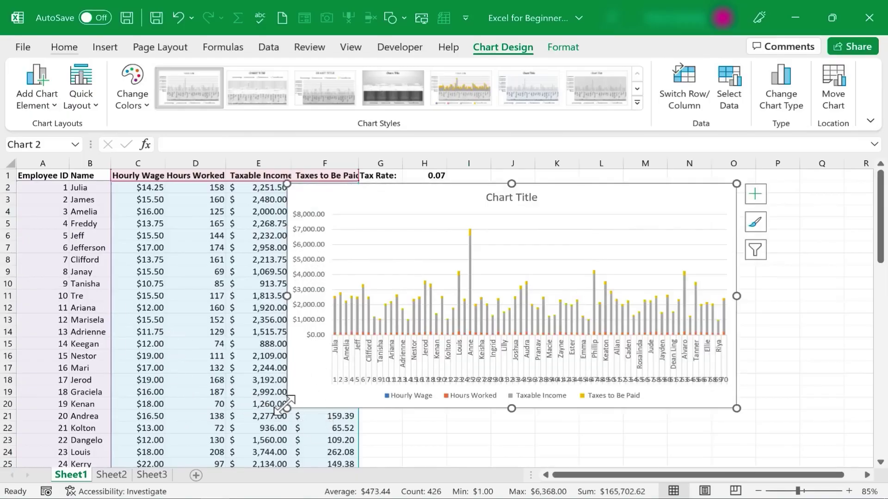
left_click_drag(287, 408, 152, 454)
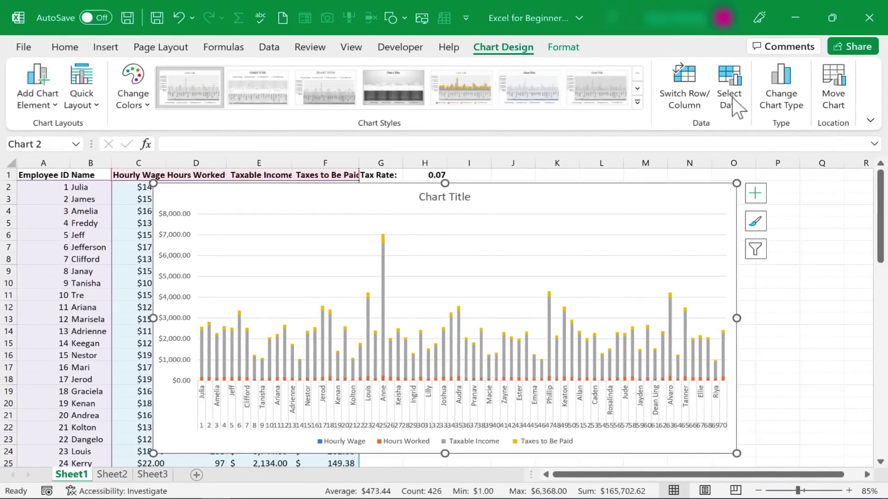
left_click(792, 115)
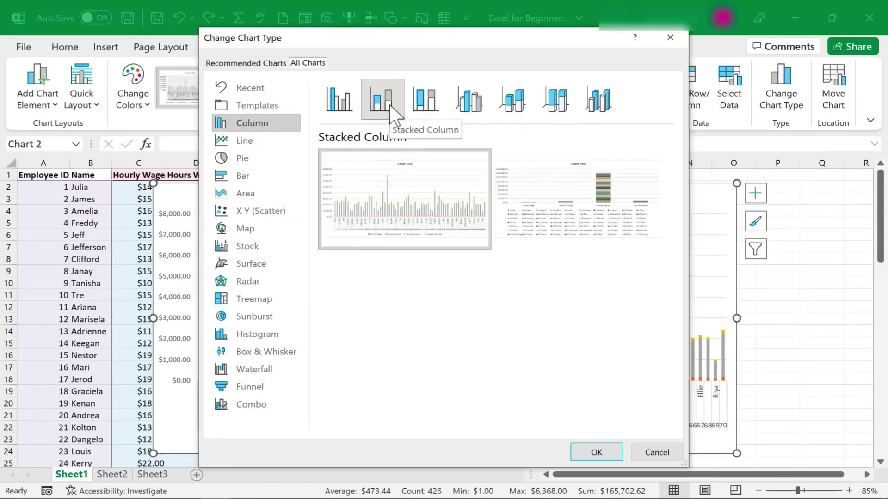
left_click(340, 114)
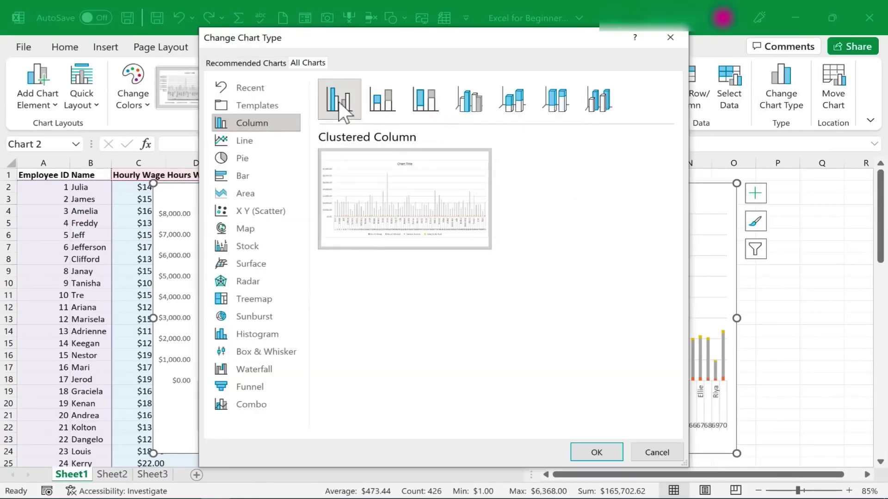
left_click(597, 452)
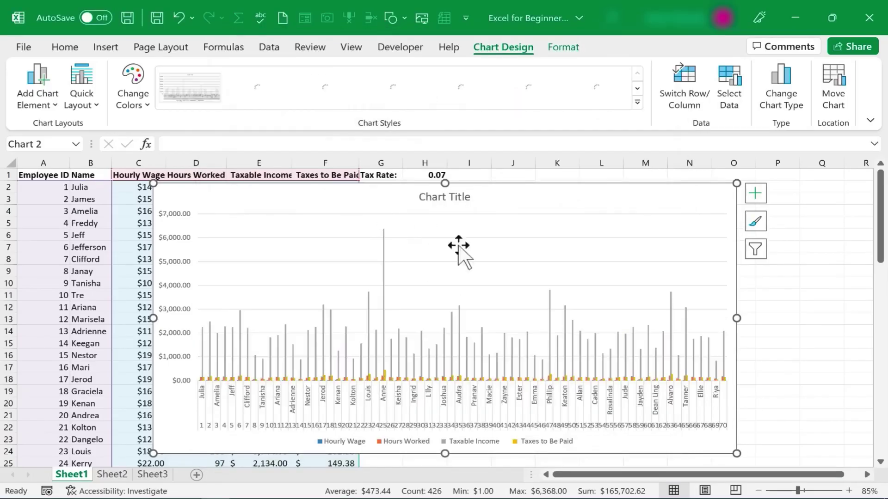
- Change the payroll chart's type to a standard Pie chart
left_click(622, 244)
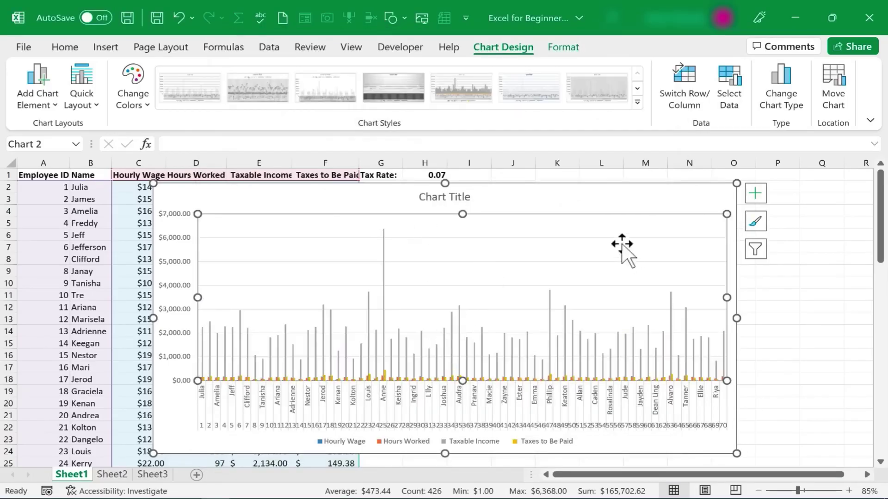
left_click(563, 45)
left_click(517, 45)
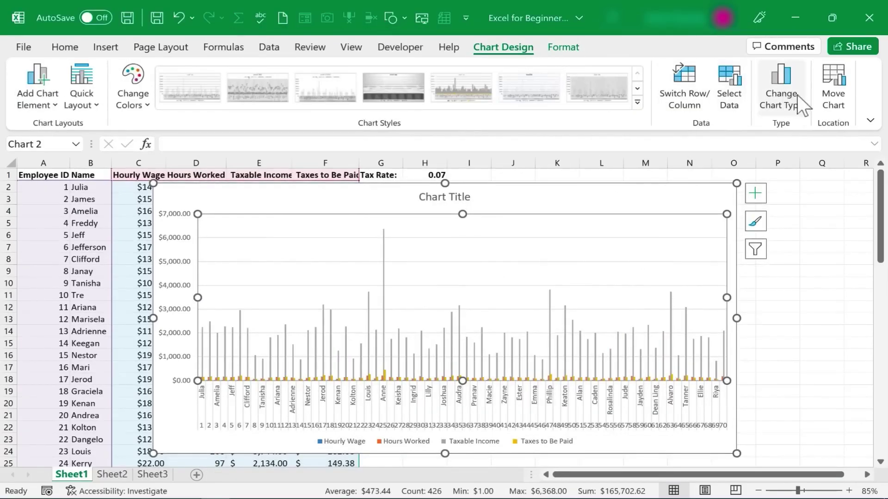
left_click(781, 92)
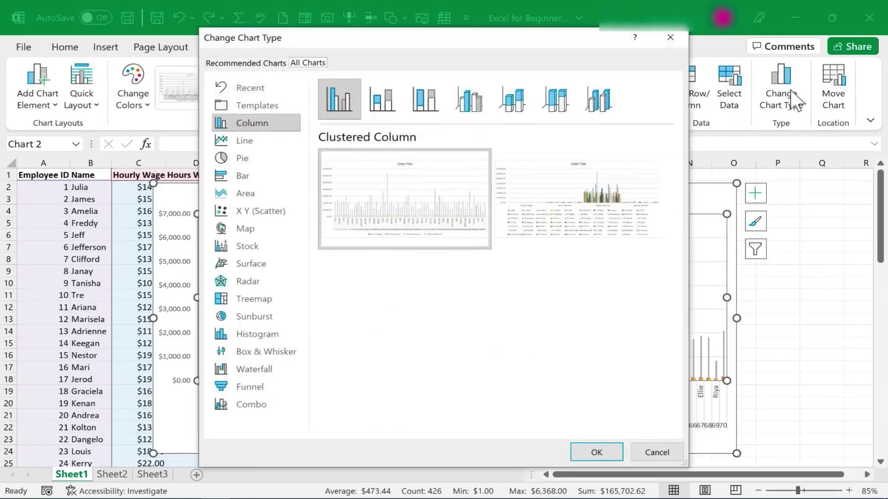
left_click(238, 167)
left_click(240, 163)
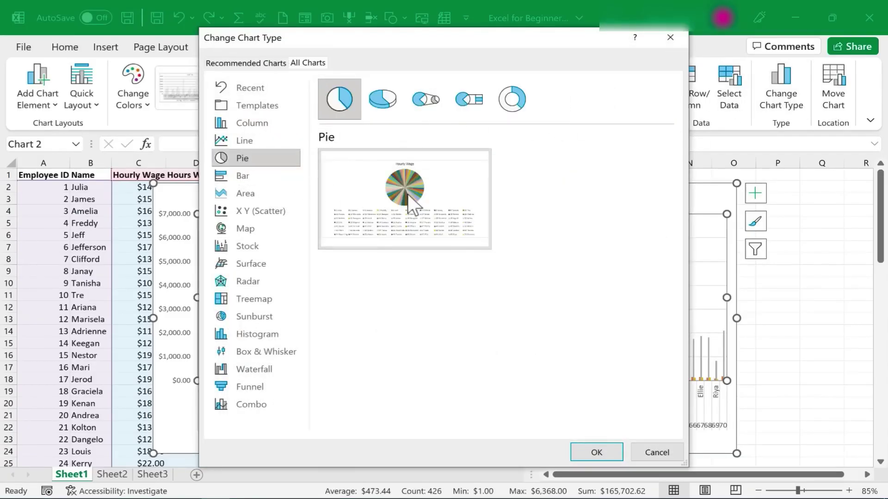
double_click(333, 190)
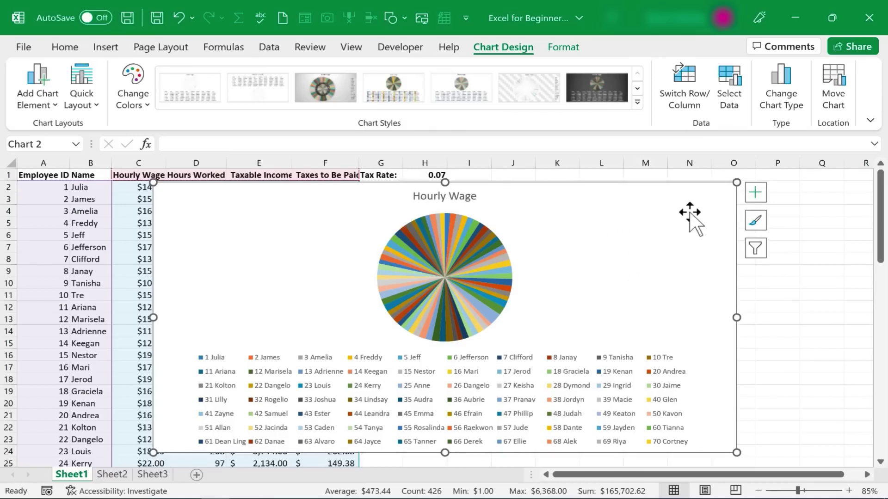
- Undo the Pie and Clustered Column chart type changes so the chart returns to its original stacked column type
key("ctrl+z")
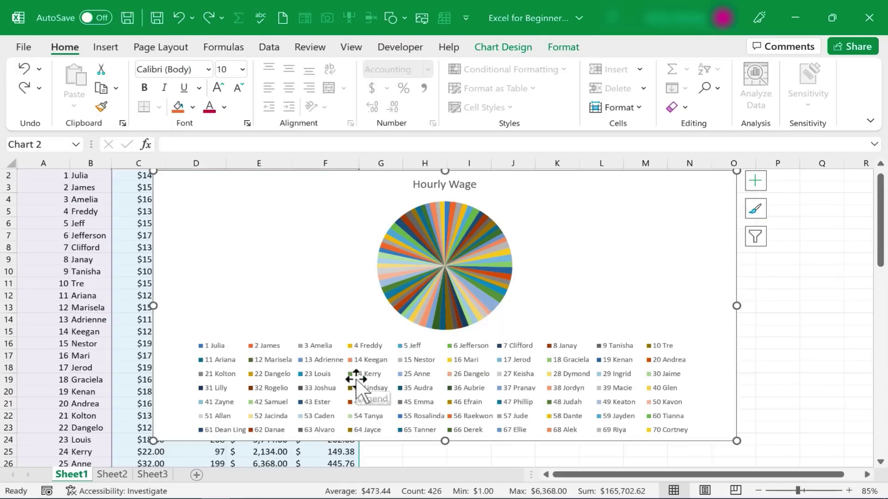
key("ctrl+z")
- Add a title above the payroll chart and name it "Summary Chart"
left_click(509, 46)
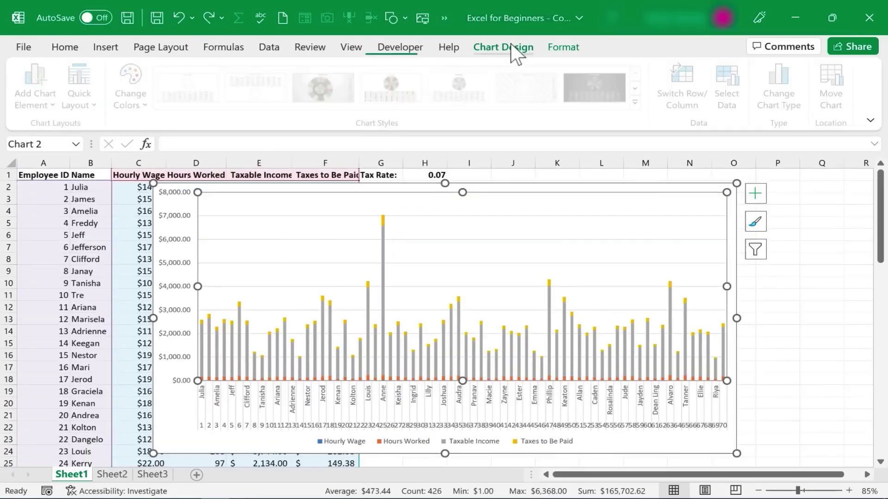
left_click(44, 104)
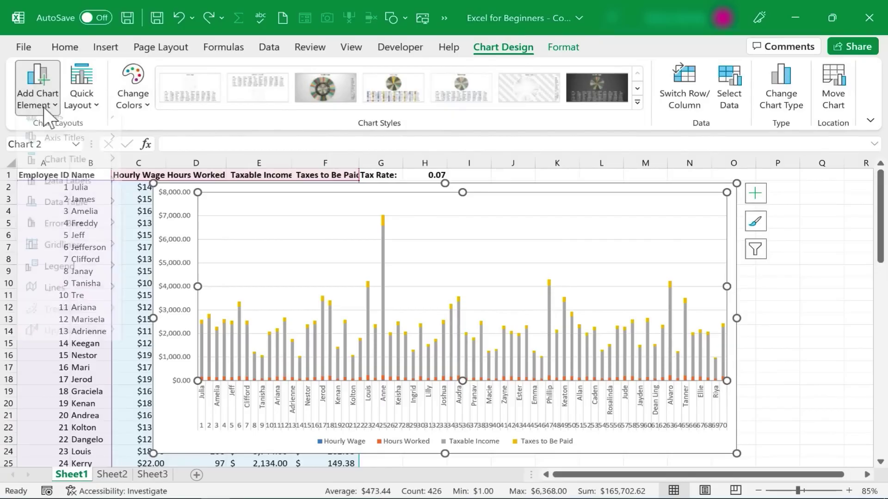
mouse_move(60, 176)
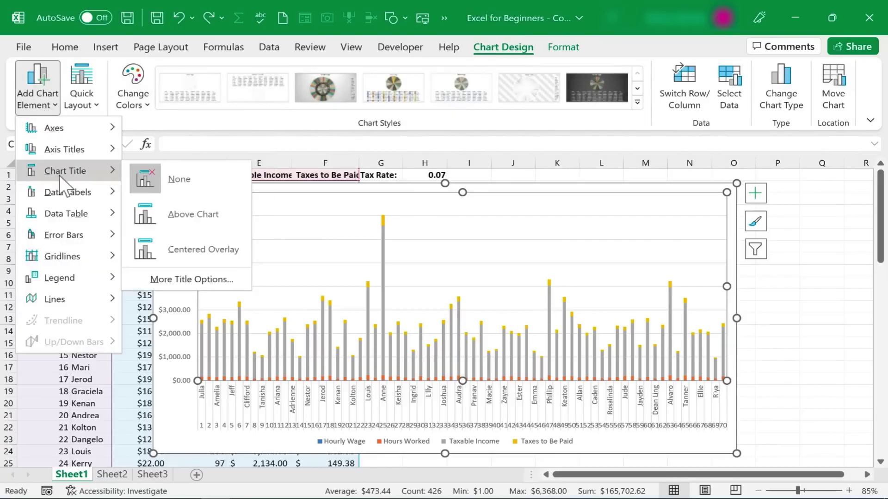
left_click(199, 229)
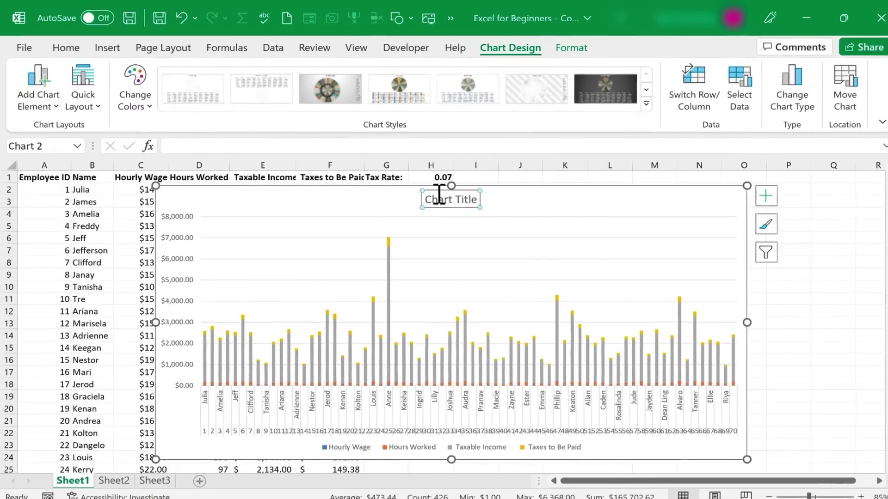
triple_click(433, 196)
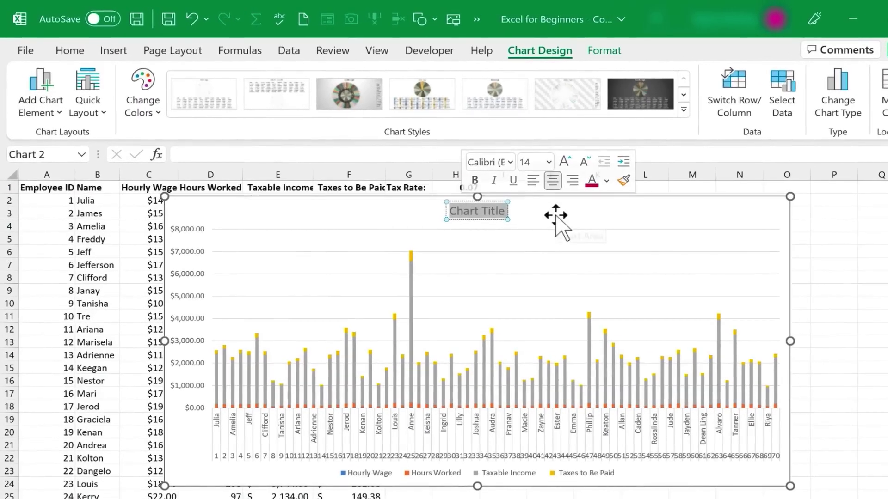
type("Summary")
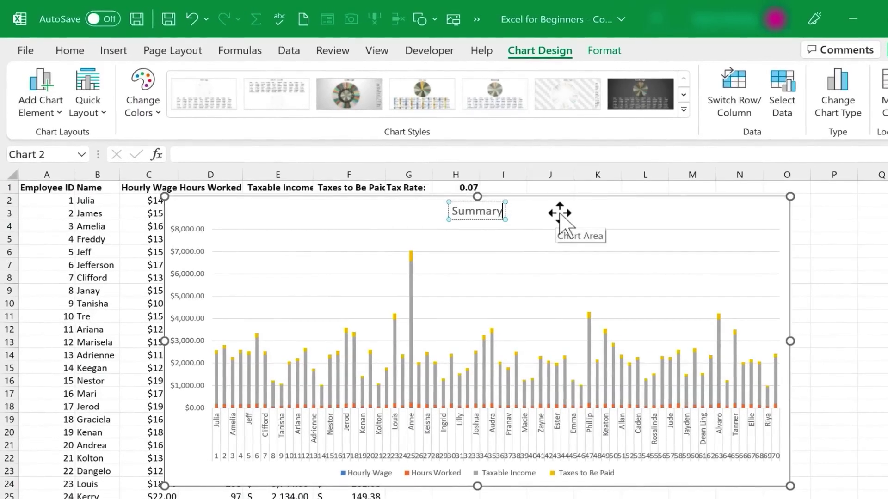
type(" Ch")
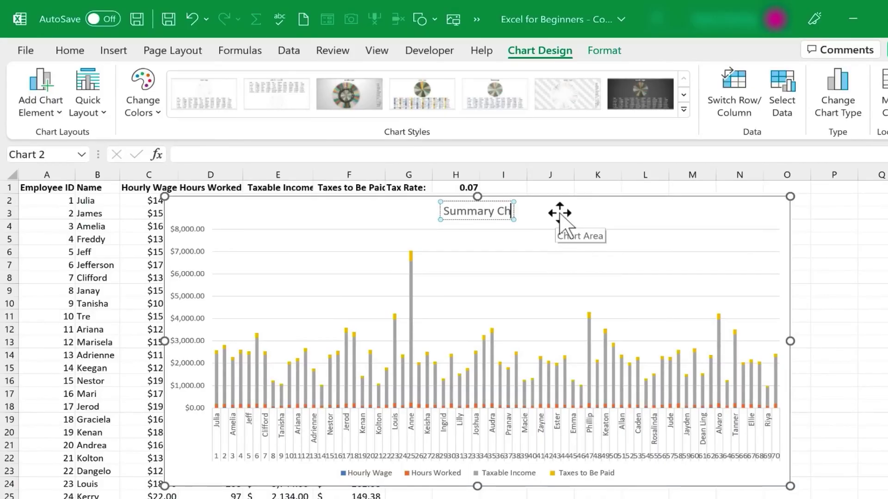
type("art")
left_click(561, 217)
- Add a primary horizontal axis title to the chart reading "Employees"
left_click(39, 100)
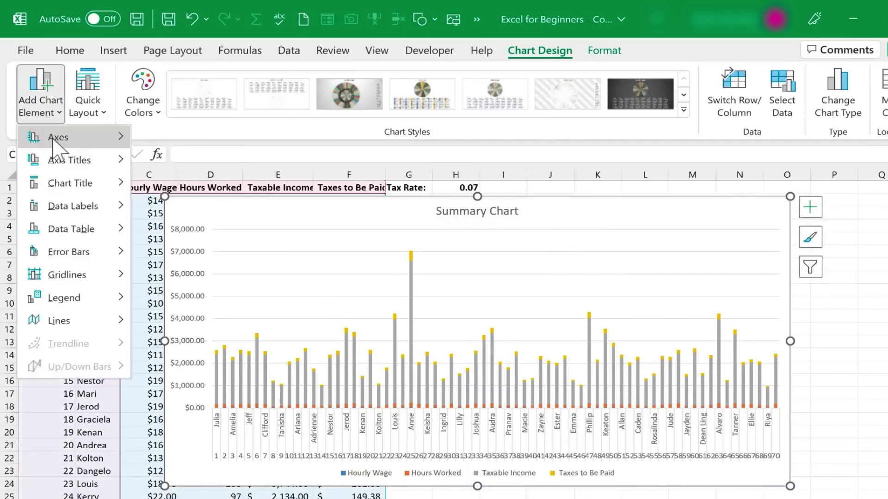
mouse_move(109, 161)
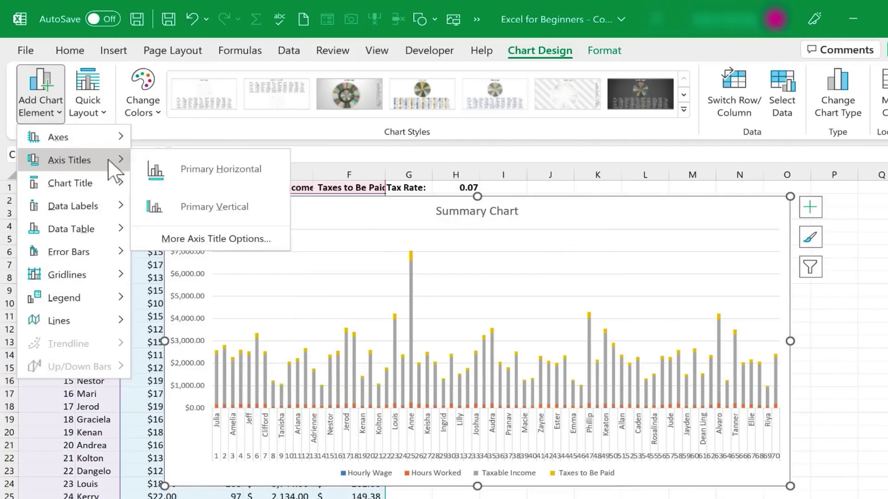
left_click(198, 170)
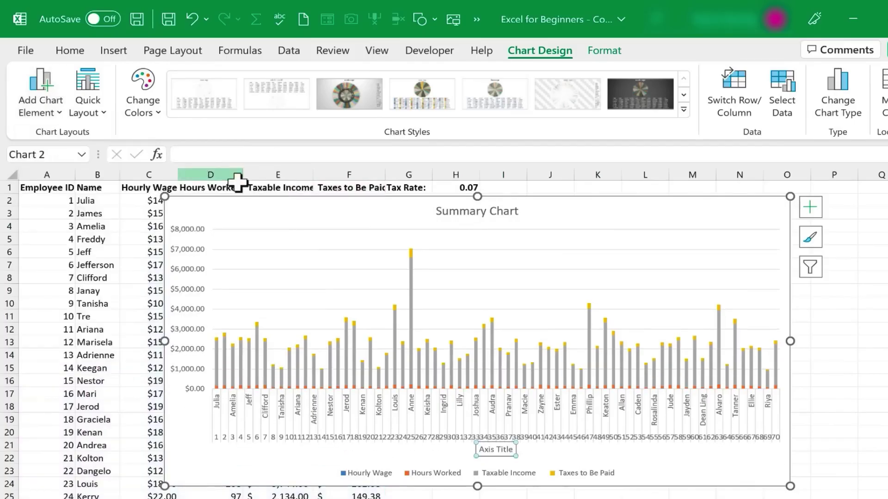
triple_click(497, 451)
type("Employees")
- Add a primary vertical axis title to the chart reading "Taxable Income, Taxes Owed, etc."
left_click(40, 100)
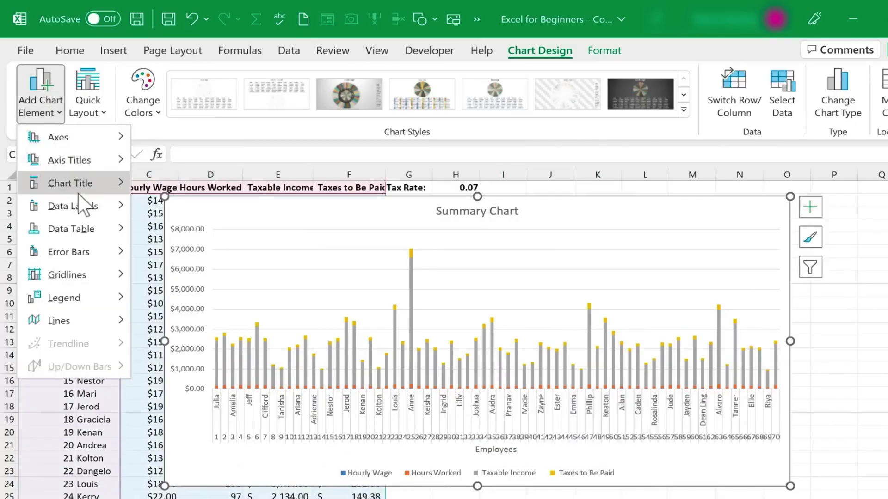
mouse_move(69, 160)
left_click(197, 204)
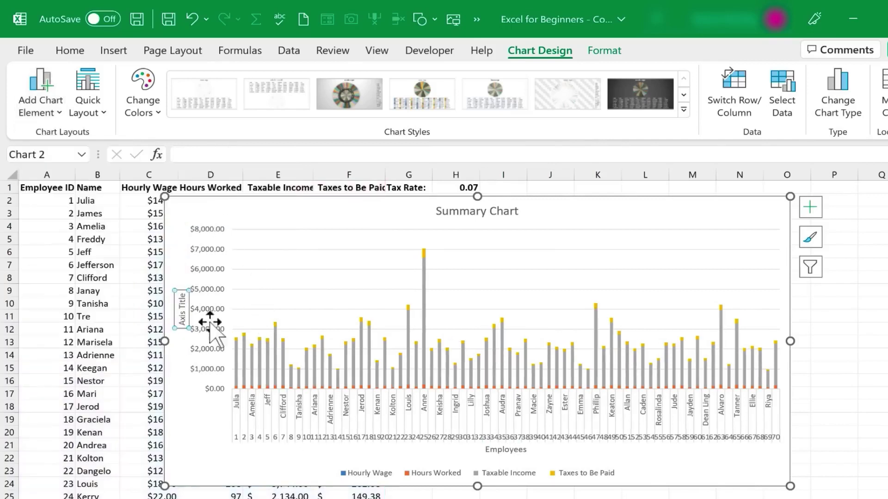
triple_click(182, 318)
type("Taxable Income, Taxes Owed, etc.")
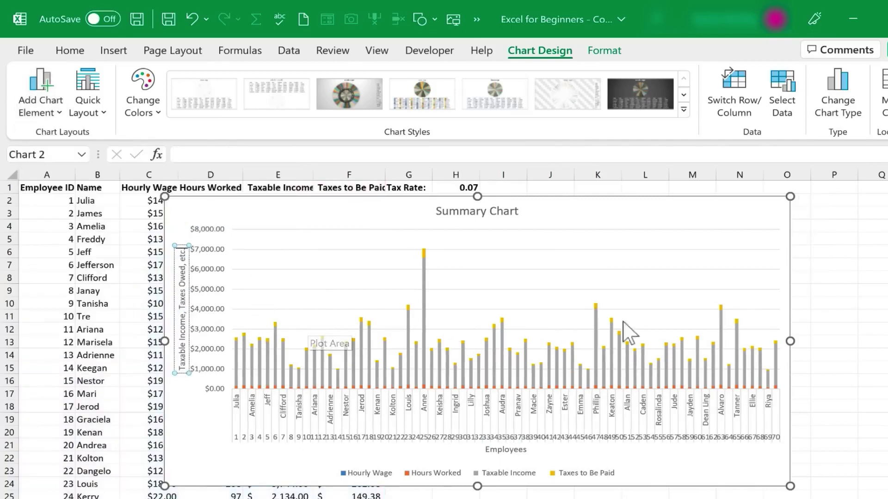
left_click(644, 235)
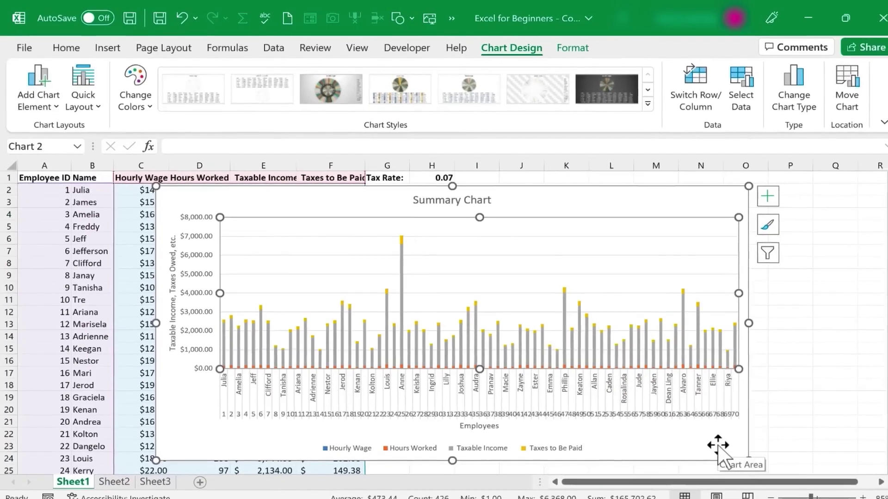
- Move the Summary Chart beside the payroll table and size it to span about columns G to N, rows 10 to 23
left_click_drag(241, 207, 480, 204)
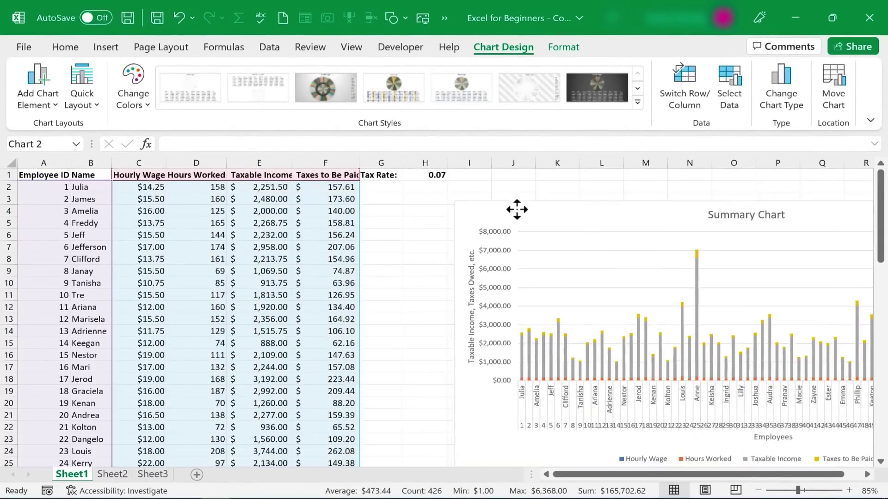
left_click_drag(393, 186, 566, 245)
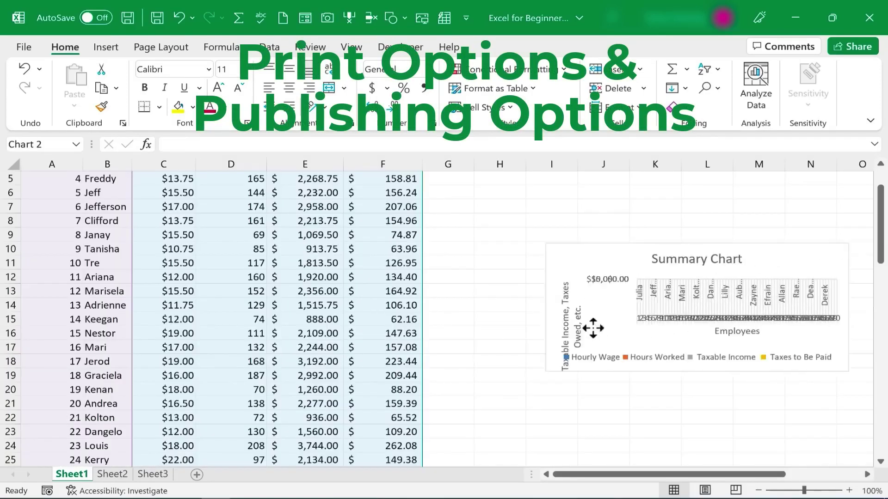
left_click_drag(590, 327, 452, 317)
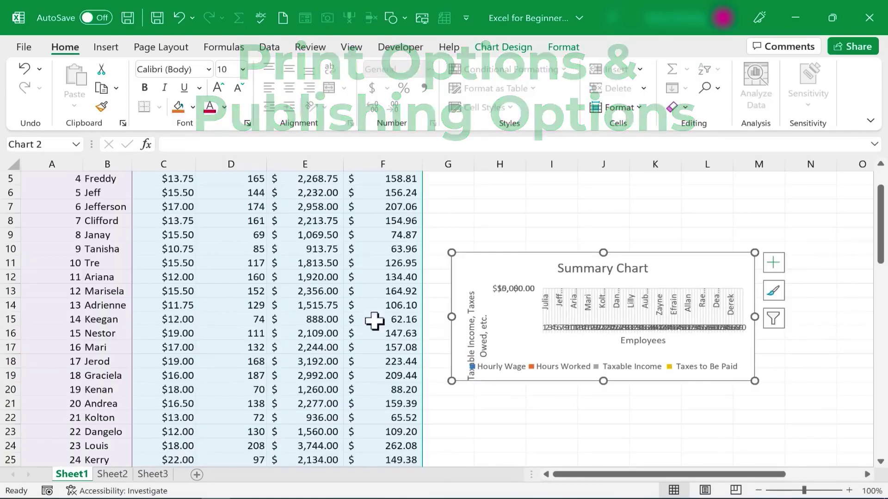
left_click(535, 390)
left_click(736, 368)
left_click_drag(752, 382, 827, 433)
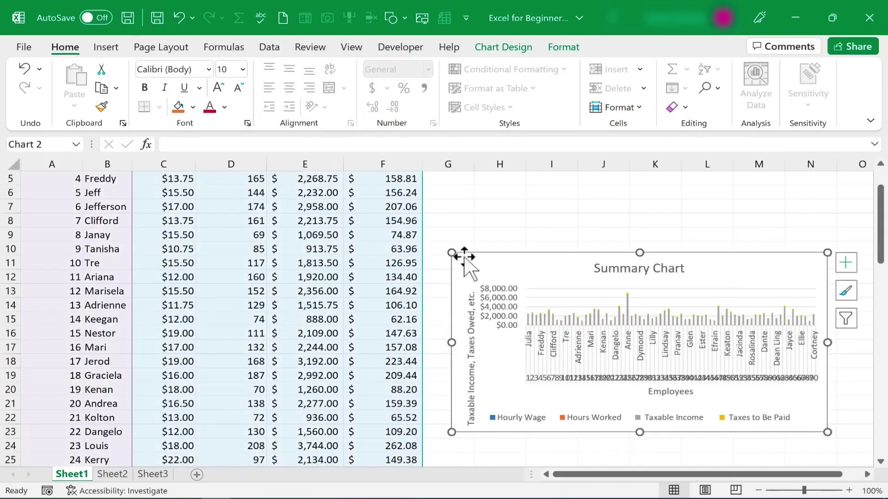
left_click(462, 235)
- Examine every page of Sheet1's print preview to see how the table and chart are split, and return to the sheet
scroll(464, 236, "up", 2)
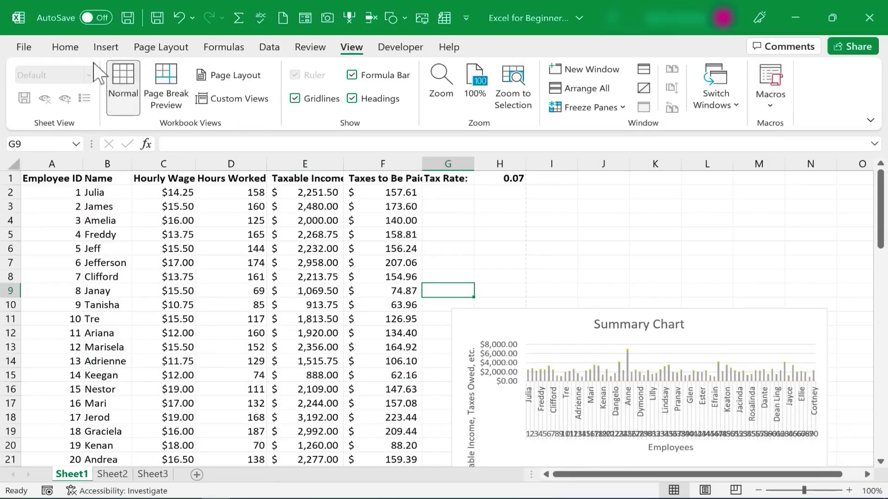
left_click(25, 47)
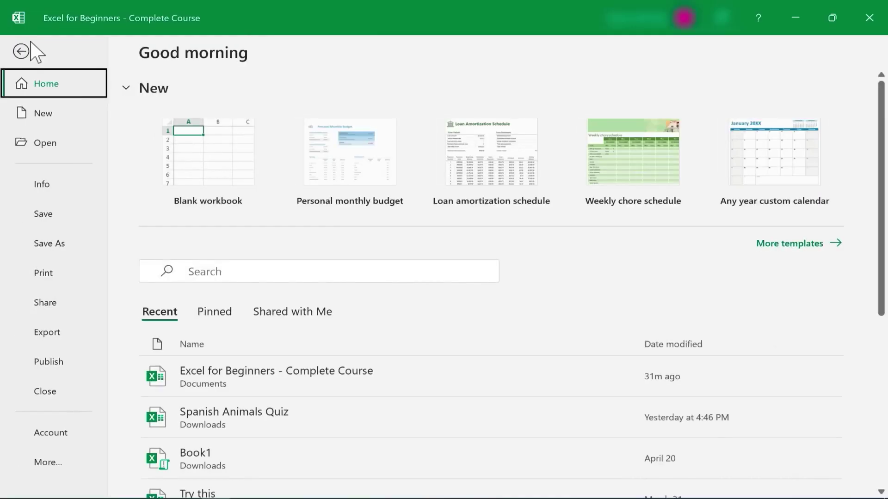
left_click(59, 272)
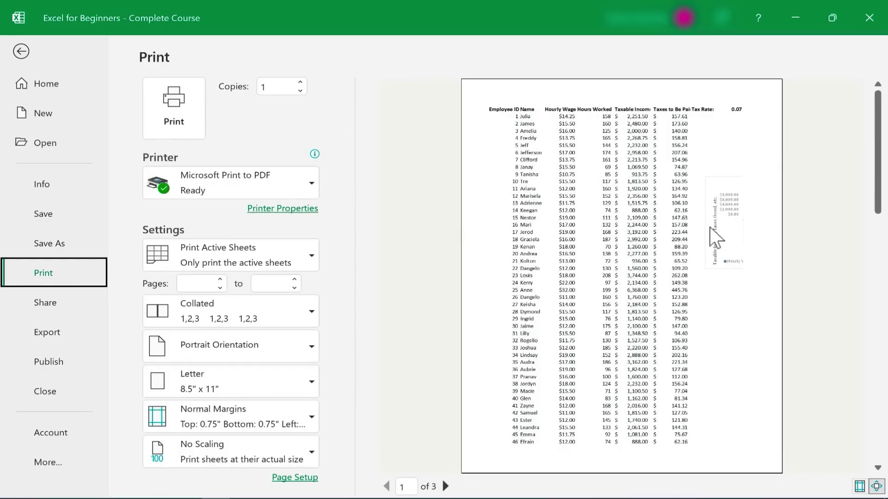
left_click_drag(878, 120, 695, 326)
scroll(694, 327, "down", 2)
scroll(694, 327, "up", 1)
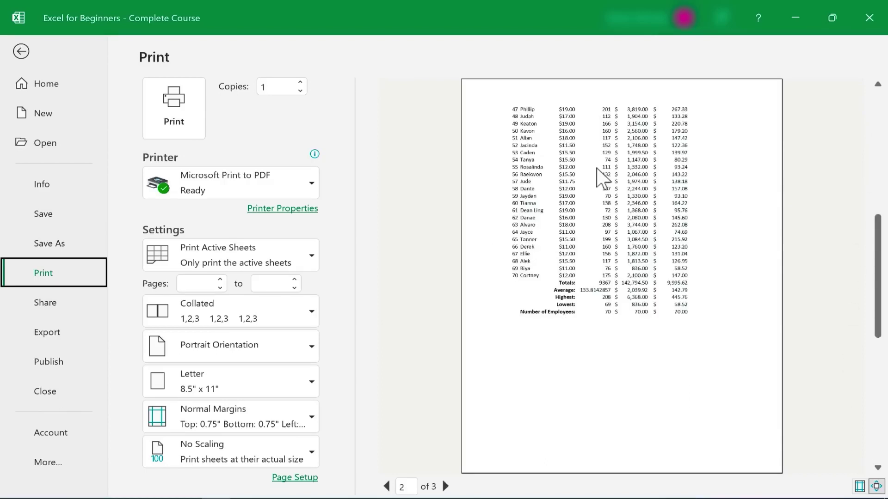
scroll(598, 182, "down", 1)
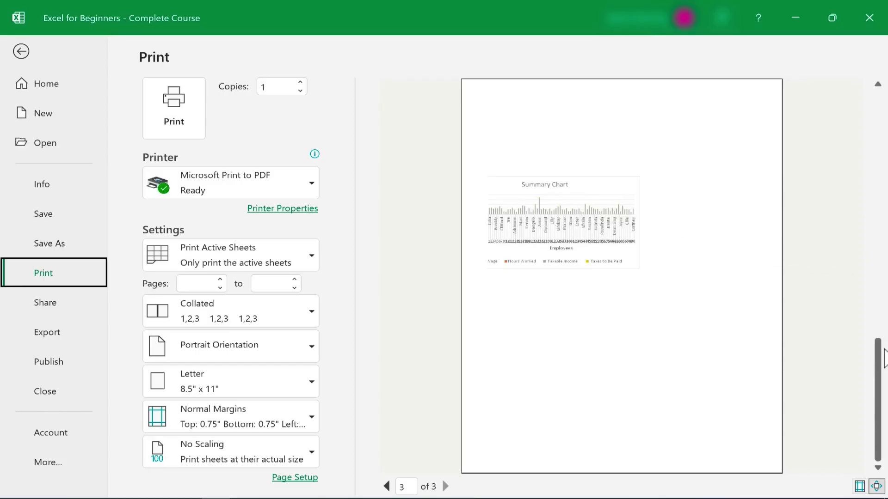
left_click_drag(878, 356, 852, 146)
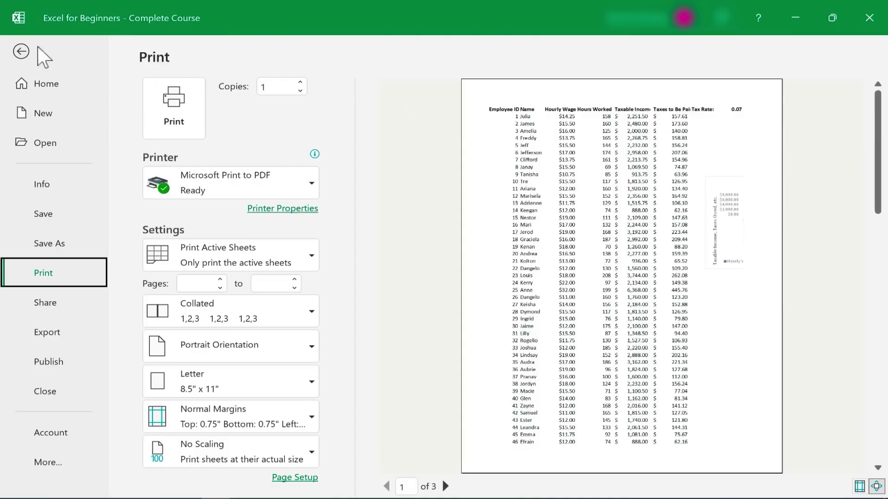
left_click(22, 52)
- Enter "Hello" in cell I1, just past the page break beside the tax rate
left_click(558, 183)
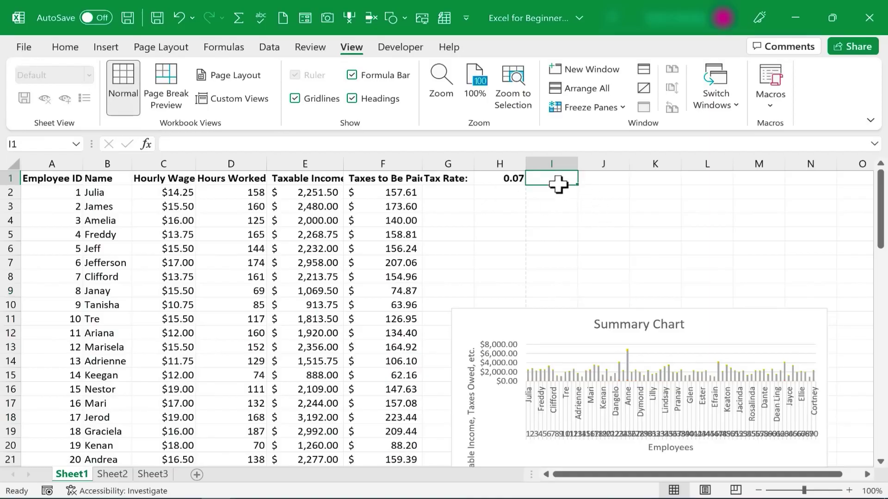
type("Hello")
key("Return")
key("Return")
key("Return")
key("Return")
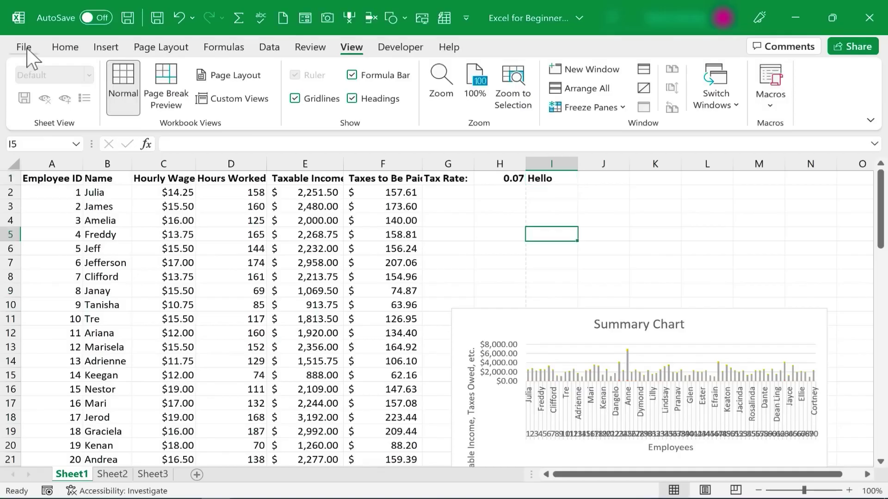
- Check in the print preview which page holds the text from cell I1, and return to the sheet
left_click(27, 48)
left_click(39, 276)
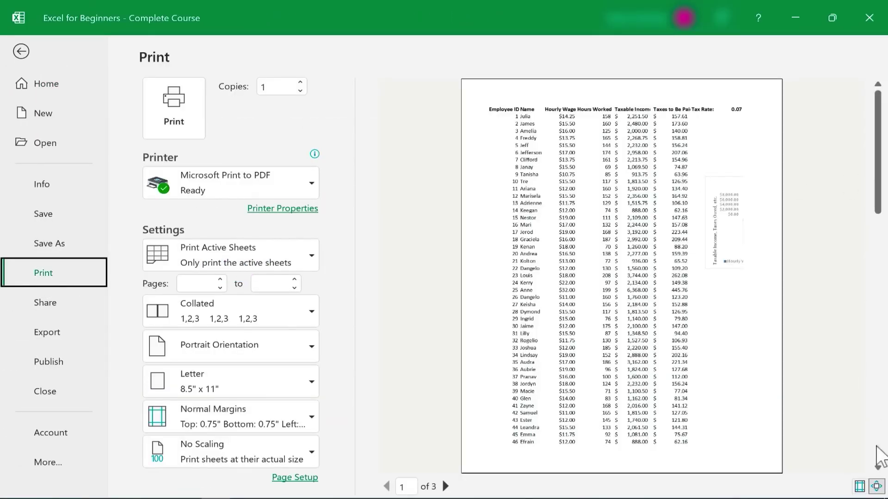
left_click(877, 467)
left_click(877, 467)
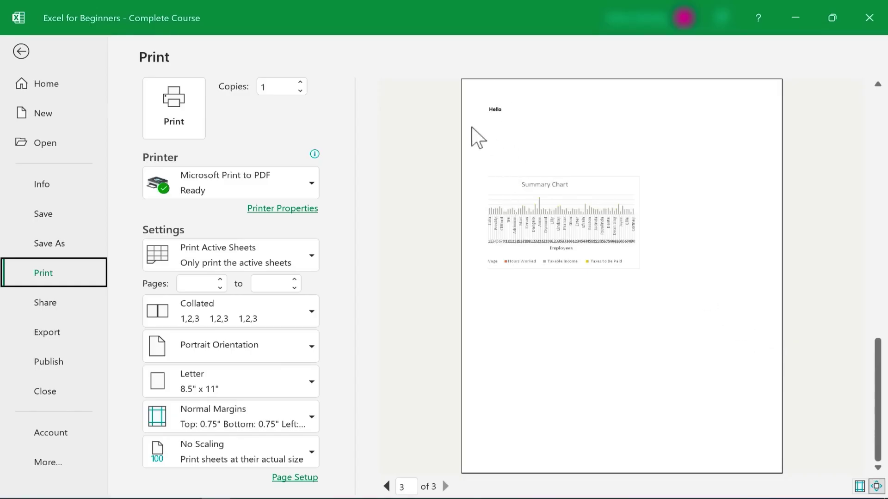
left_click(21, 52)
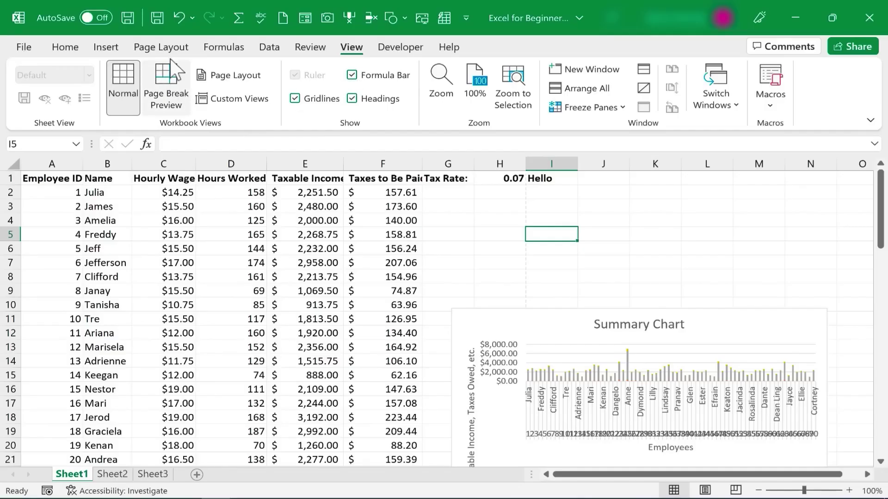
- Set Sheet1's page orientation to Landscape
left_click(159, 51)
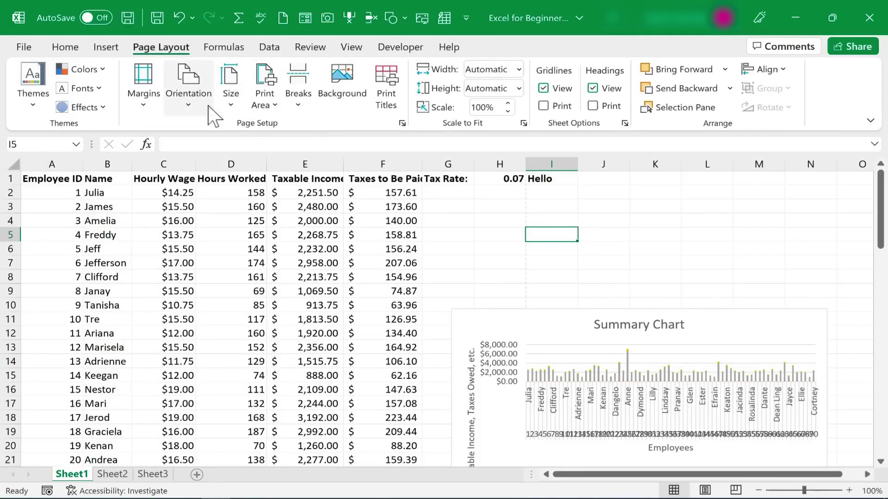
left_click(191, 106)
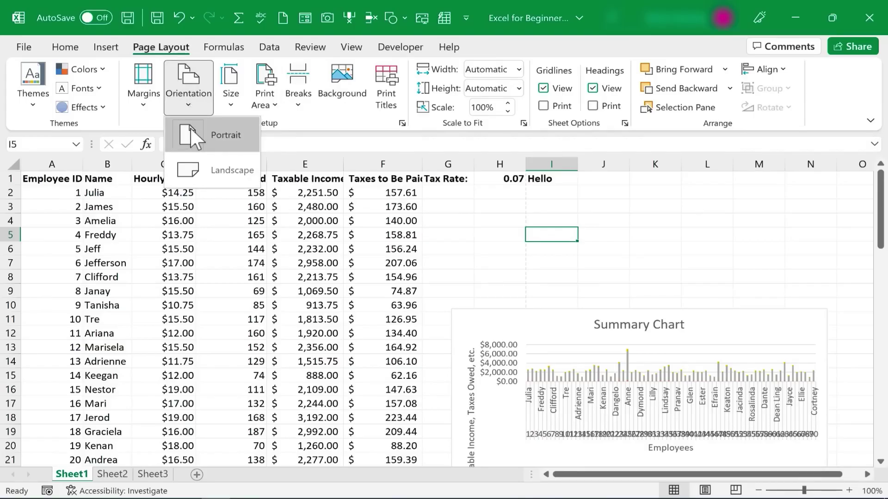
left_click(176, 170)
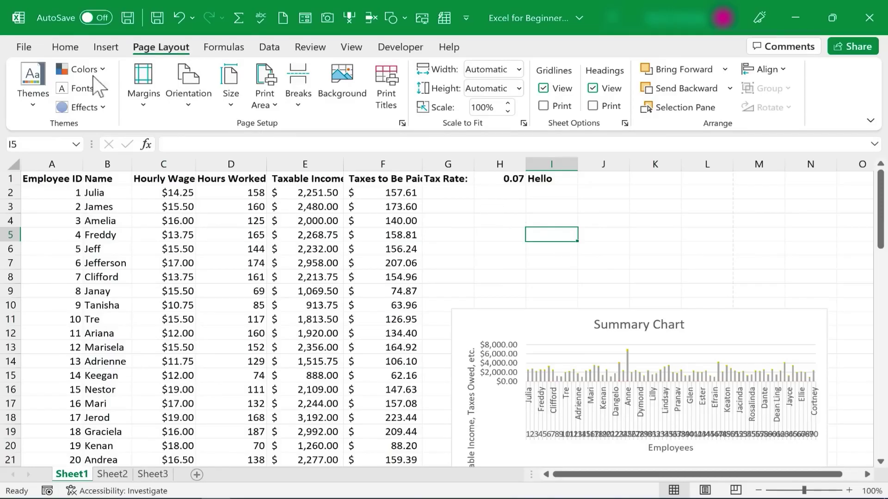
- Page through the landscape print preview to see how the table and chart are split, and return to the sheet
left_click(24, 47)
left_click(38, 277)
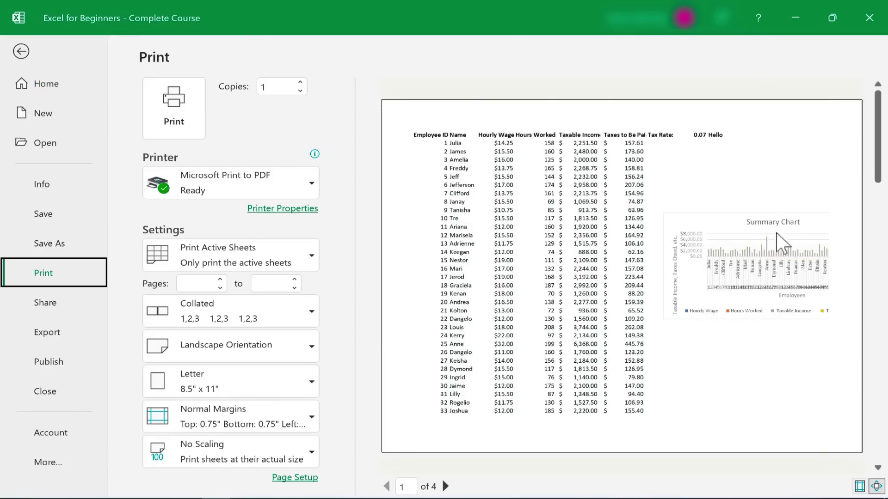
scroll(879, 171, "down", 1)
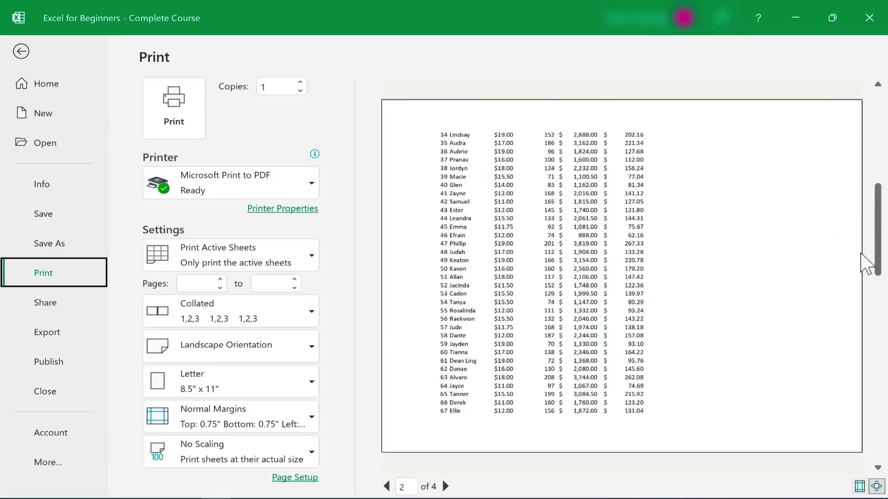
left_click(878, 468)
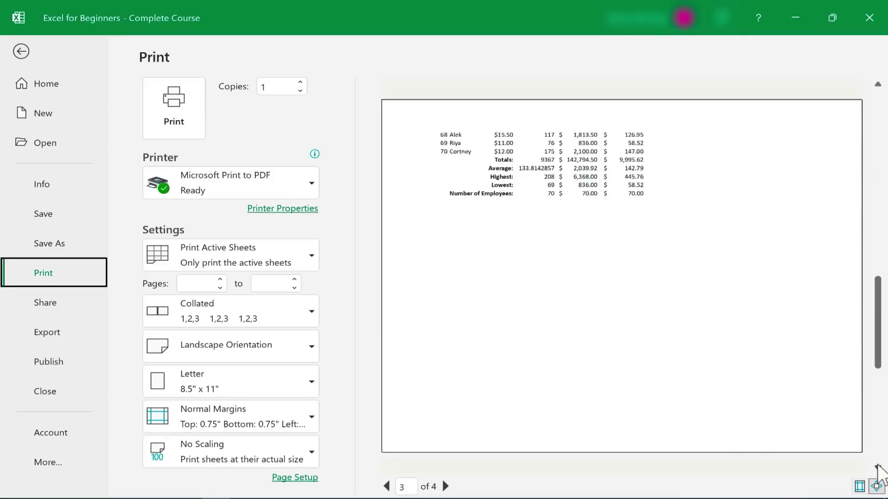
left_click(878, 467)
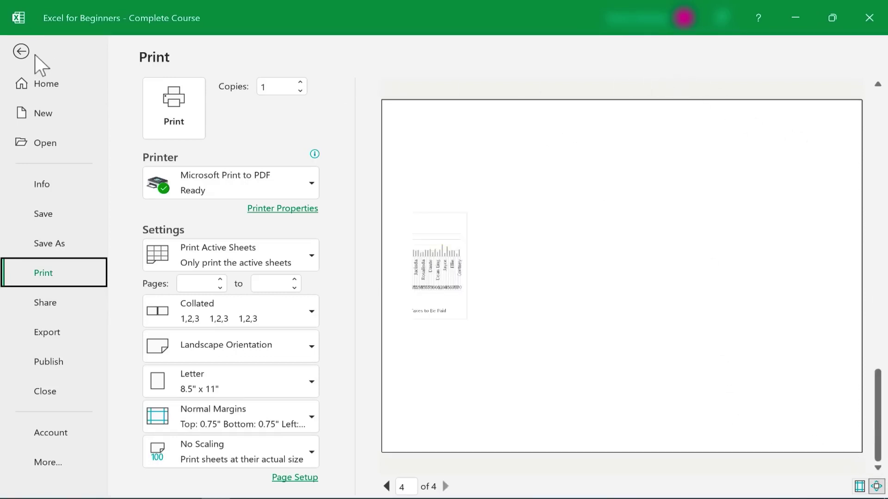
left_click(21, 51)
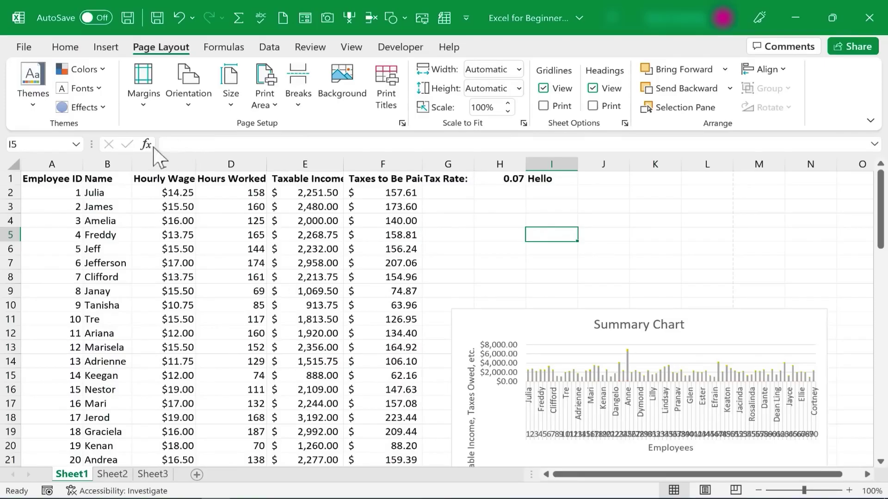
- In Page Break Preview, move the vertical page break from column L to the outer edge of column N, and return to Normal view
left_click(355, 47)
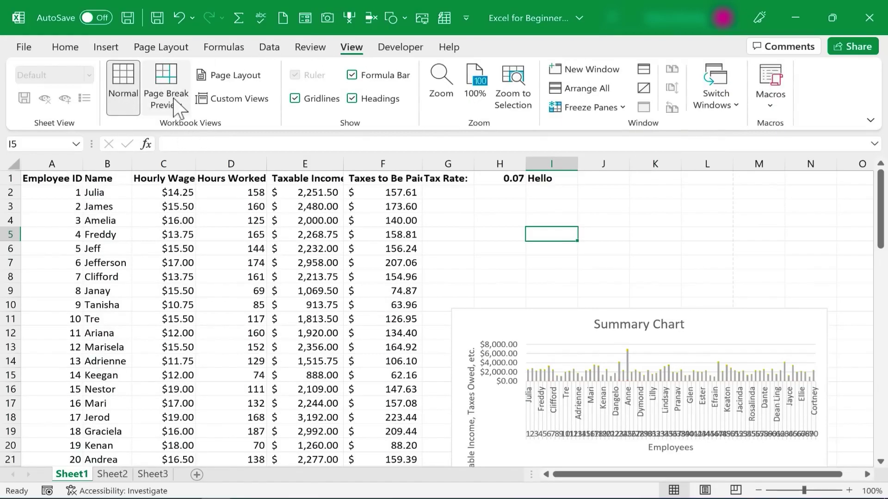
left_click(180, 110)
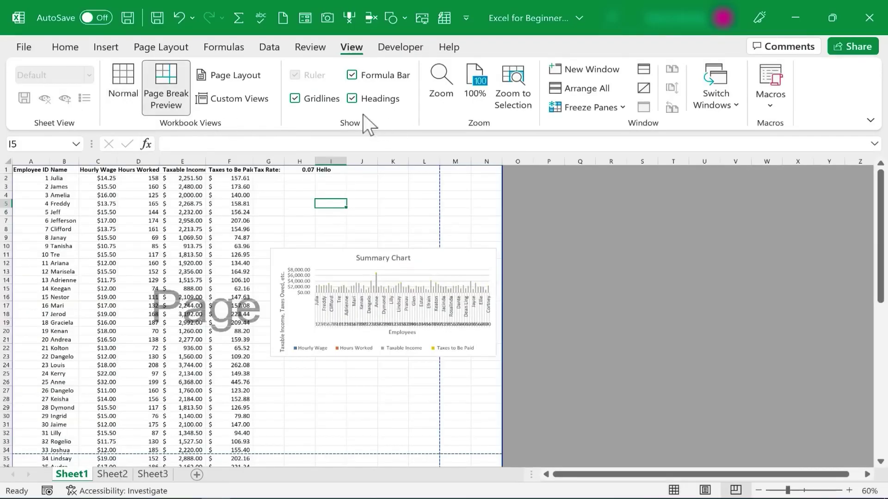
scroll(230, 340, "down", 3)
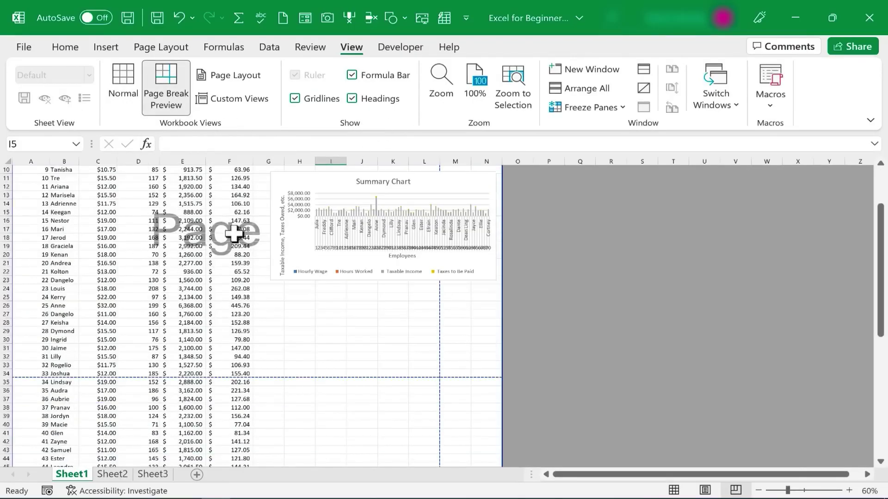
scroll(247, 238, "down", 6)
scroll(303, 394, "down", 12)
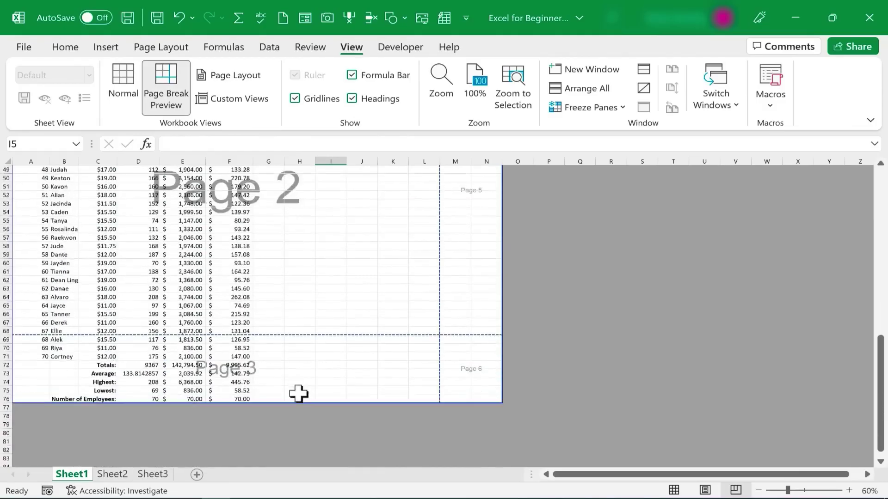
scroll(296, 370, "up", 15)
scroll(296, 364, "up", 6)
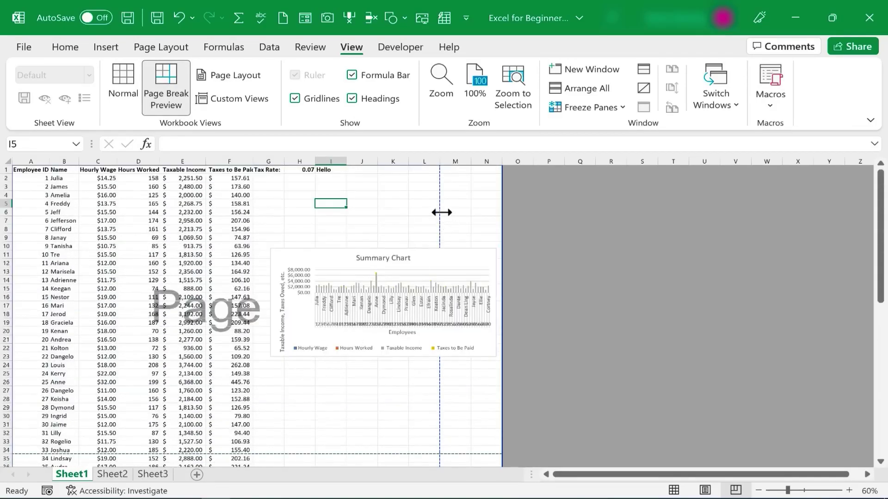
left_click_drag(441, 213, 504, 224)
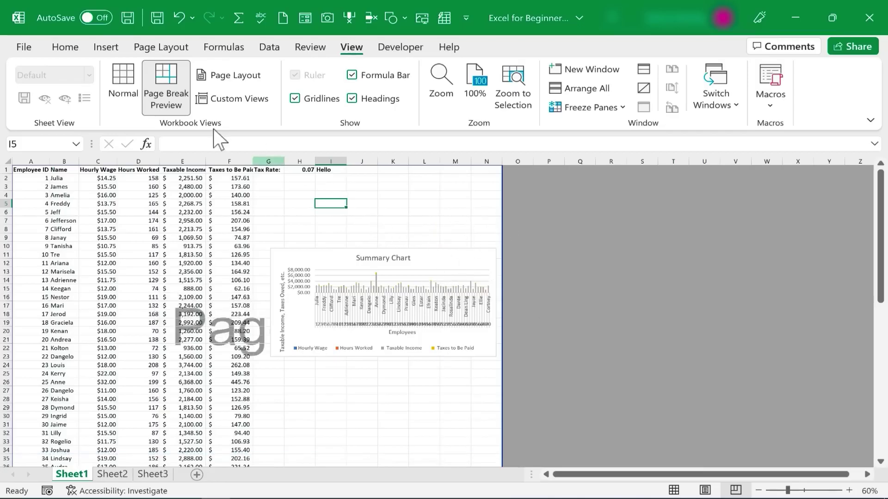
left_click(120, 81)
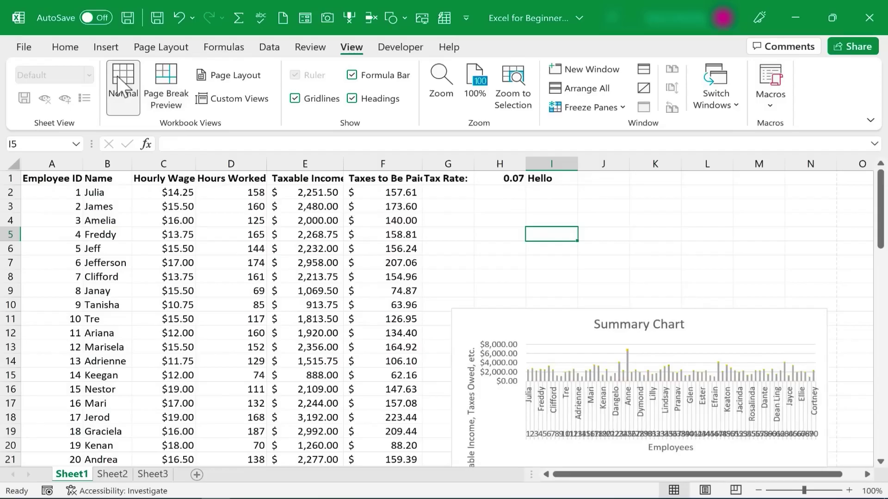
- Check both pages of the print preview to see how the adjusted page break affects the table and chart
left_click(24, 49)
left_click(43, 274)
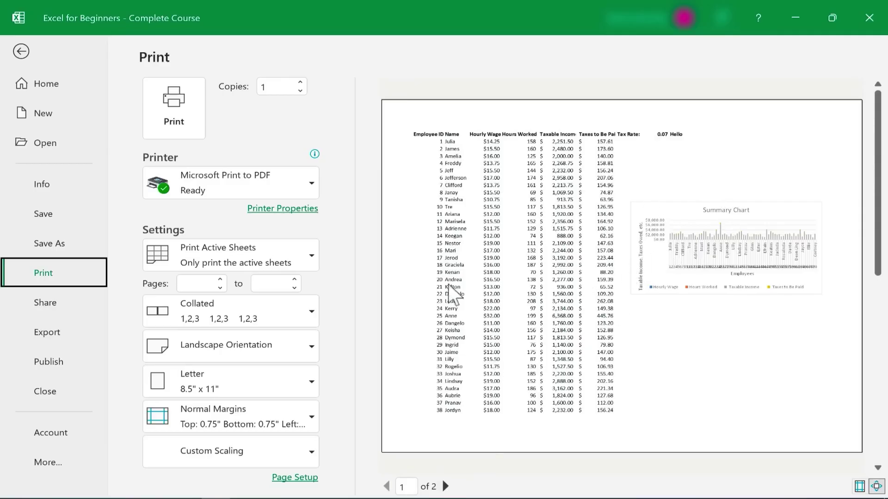
left_click(446, 487)
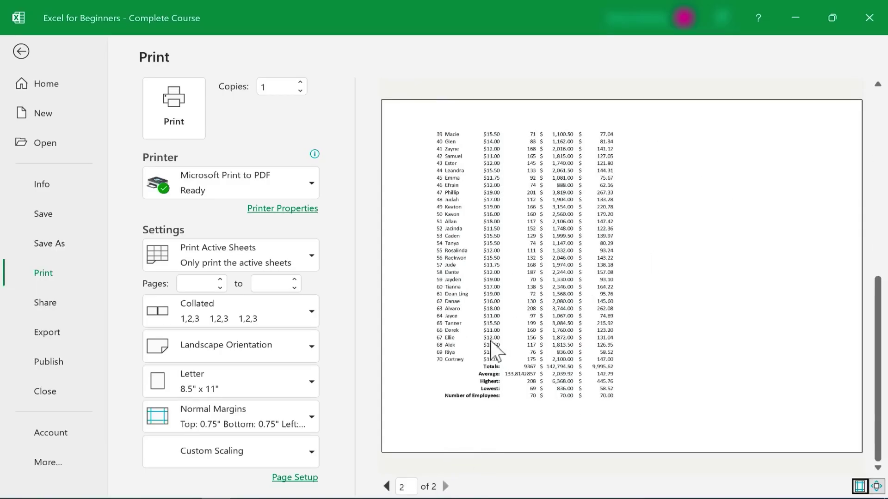
left_click(387, 487)
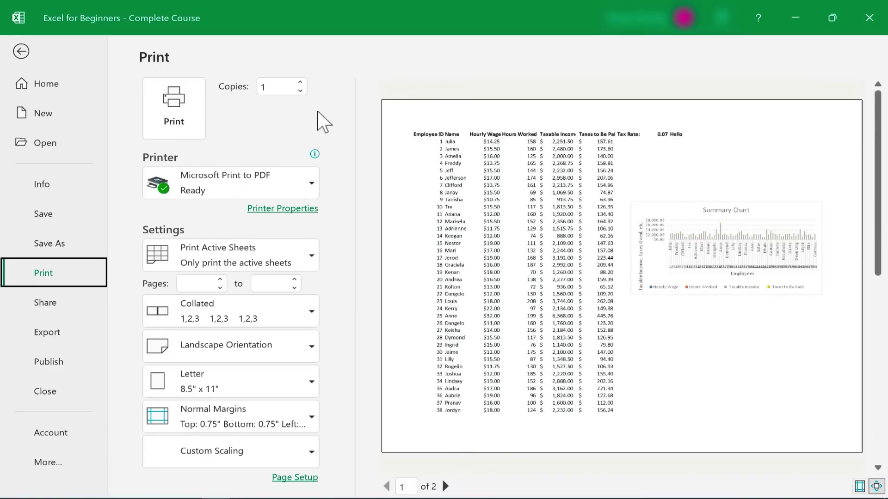
- Set the number of copies to 2 and review the available printers, keeping Microsoft Print to PDF
double_click(300, 83)
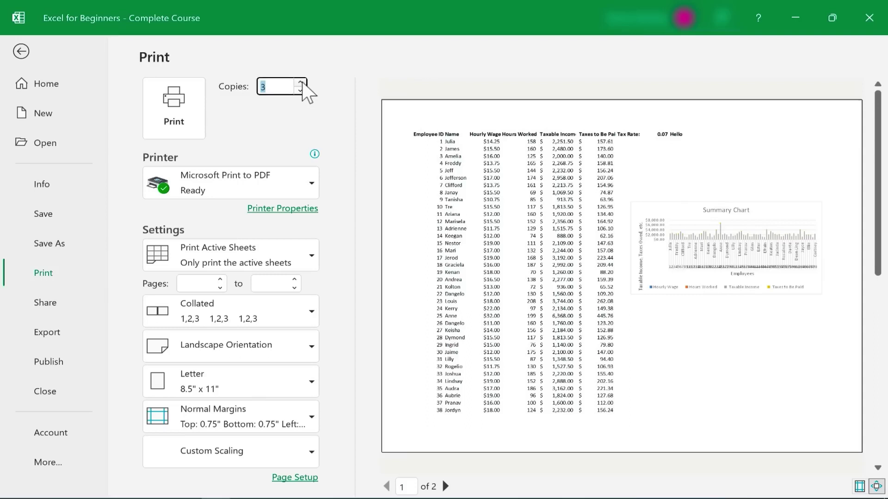
left_click(301, 89)
left_click(307, 183)
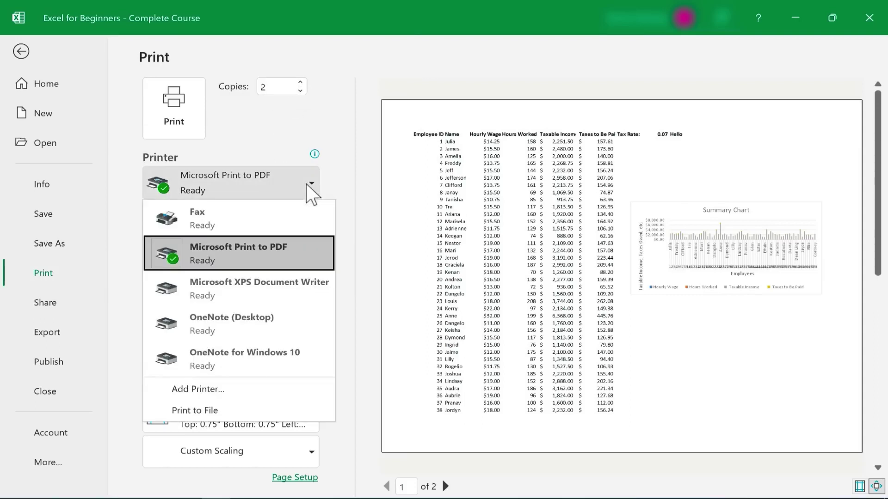
left_click(306, 184)
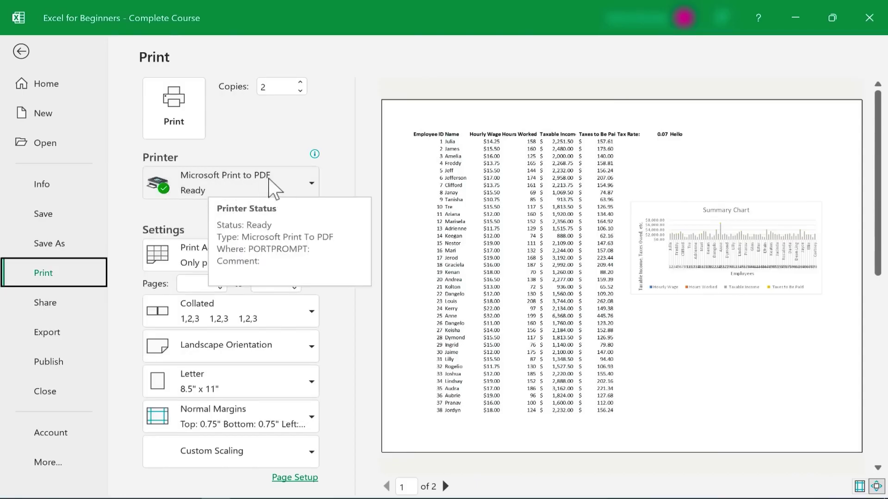
left_click(313, 181)
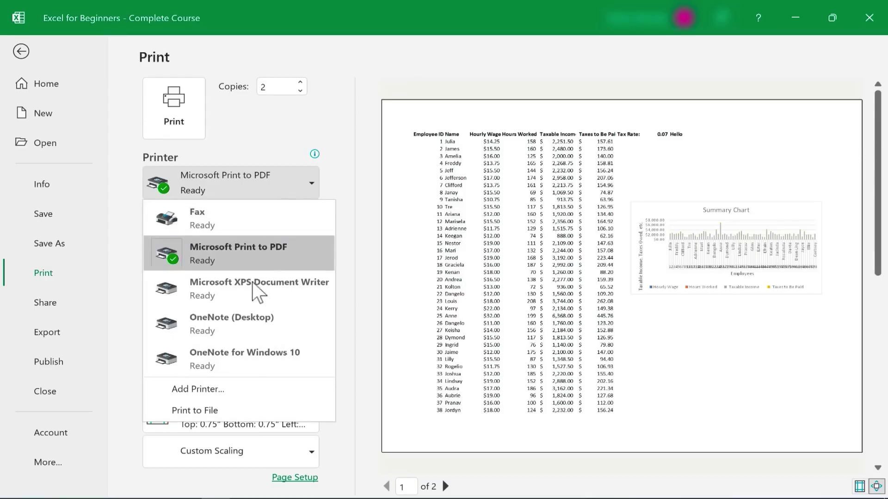
key("Escape")
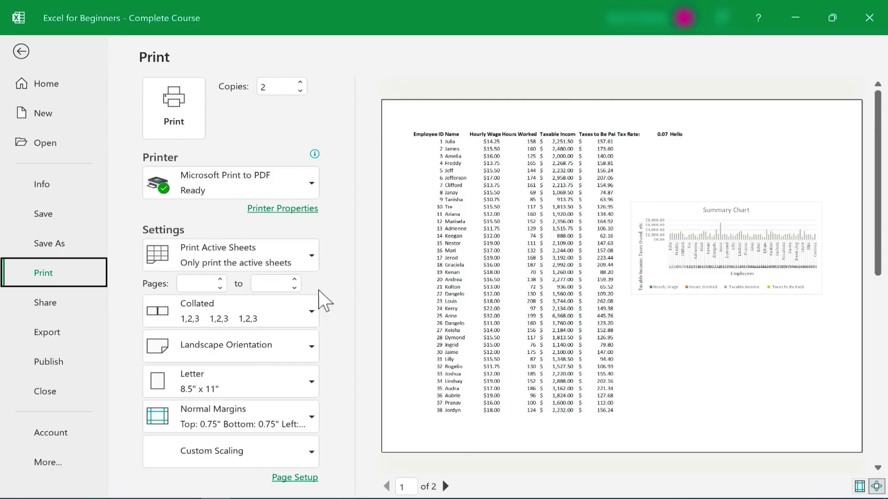
- Review the options for which part of the workbook to print, and return to the sheet
left_click(309, 253)
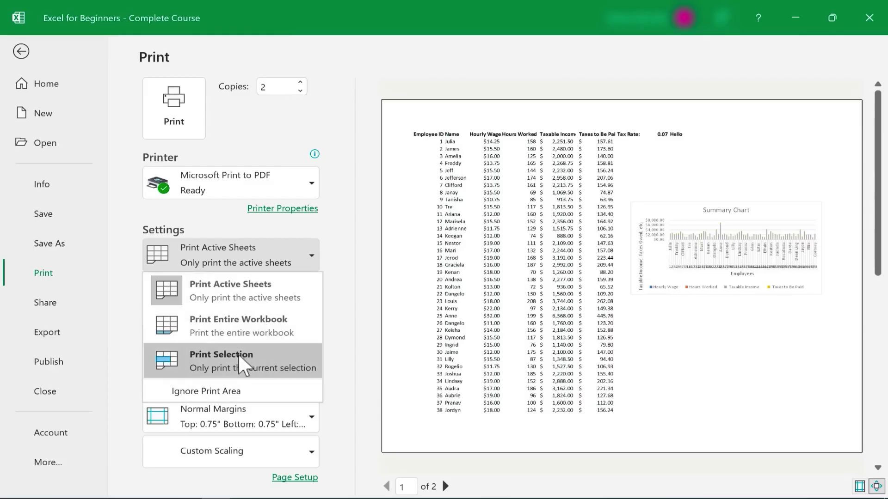
key("Escape")
left_click(21, 52)
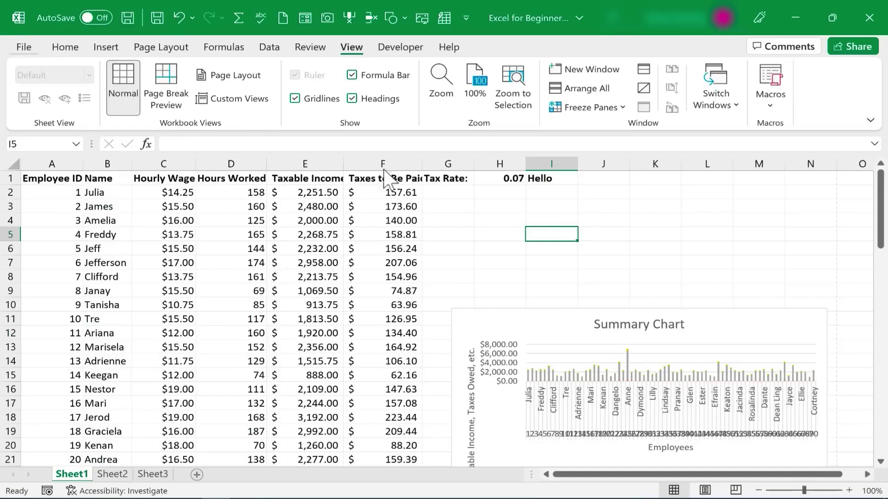
- Select cells B1:D12 and set the printout to Print Selection
left_click(101, 178)
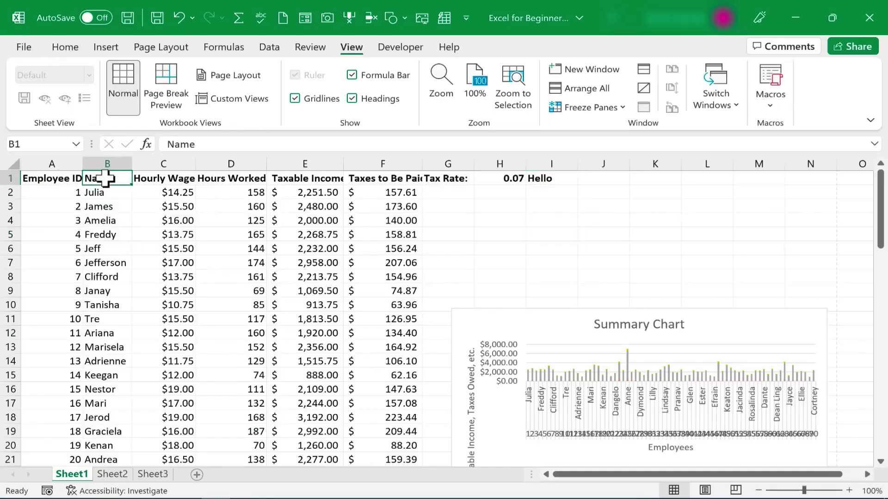
left_click_drag(107, 179, 252, 330)
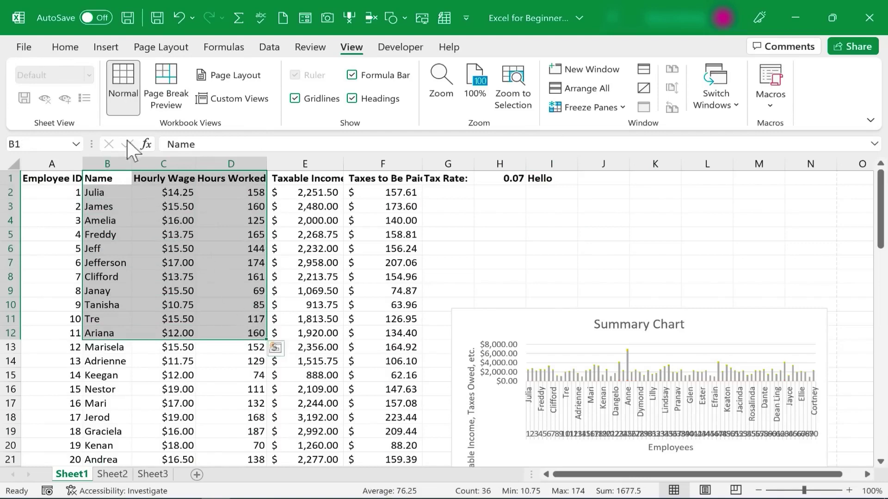
left_click(23, 47)
left_click(39, 276)
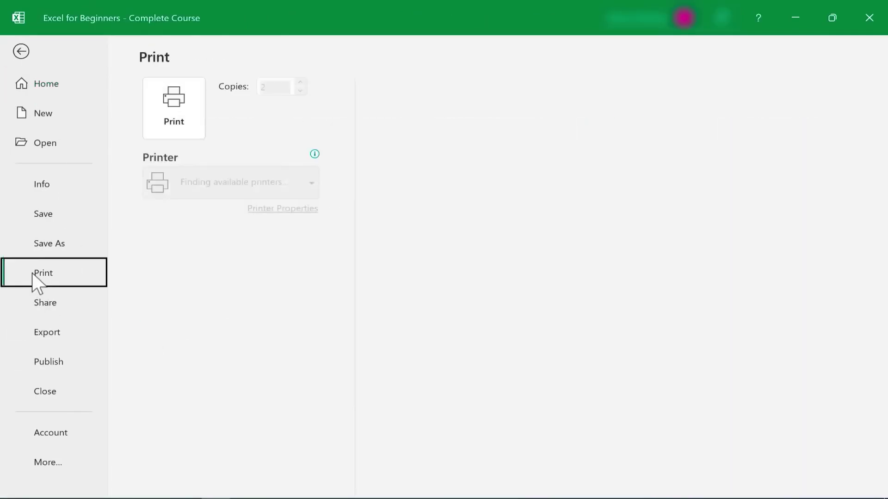
left_click(318, 259)
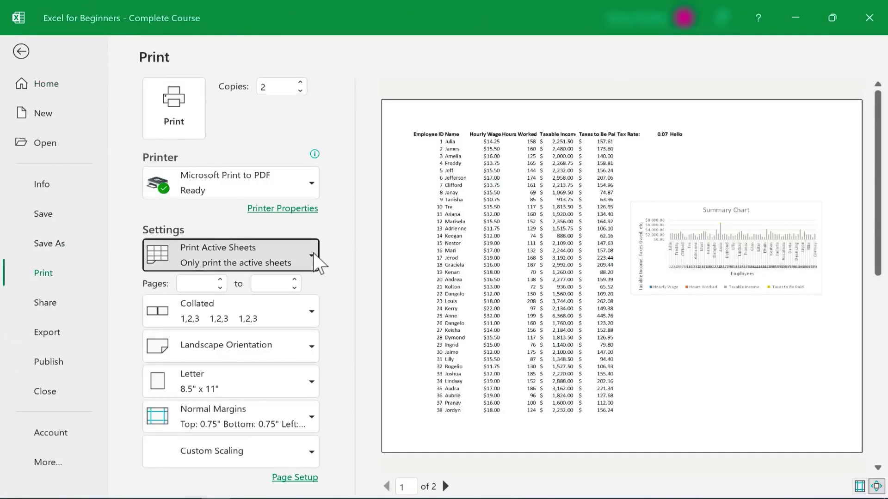
left_click(248, 361)
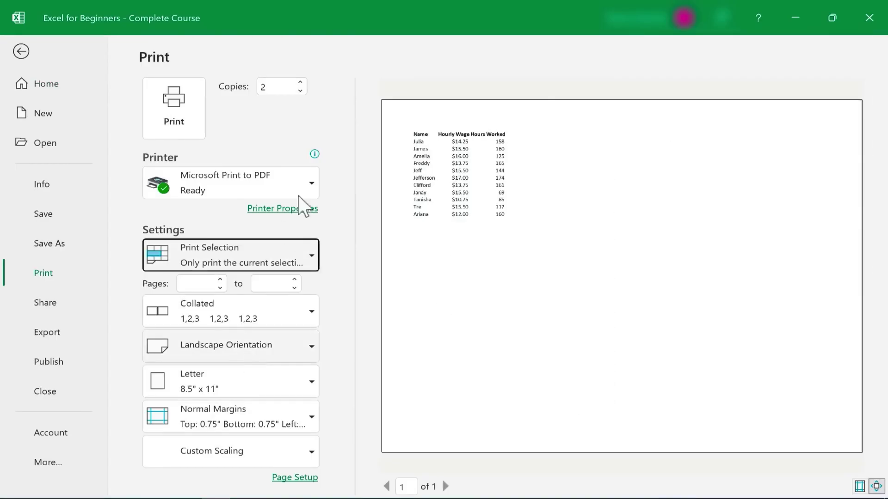
- Set the printout to Print Active Sheets with a page range of 1 to 2
left_click(301, 254)
left_click(239, 298)
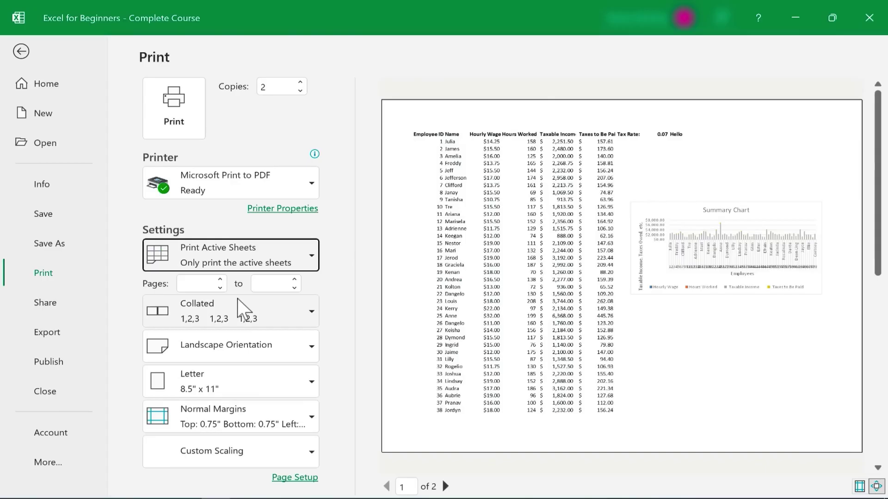
left_click(221, 280)
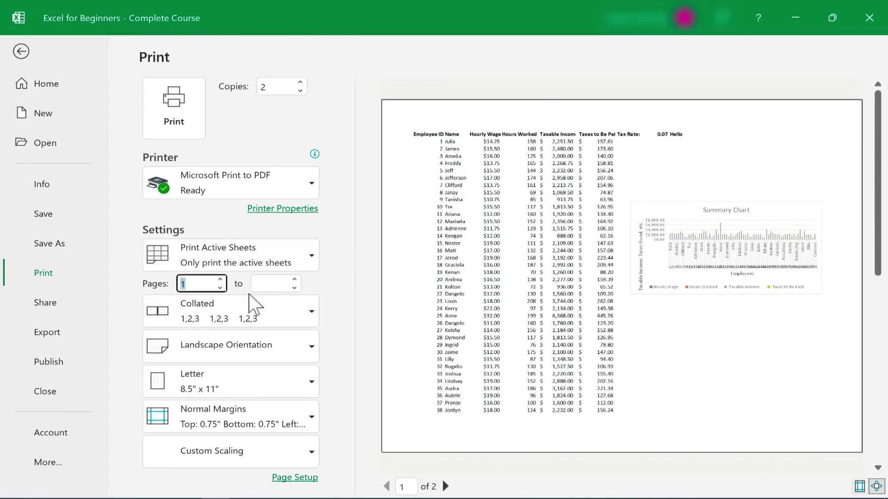
left_click(293, 288)
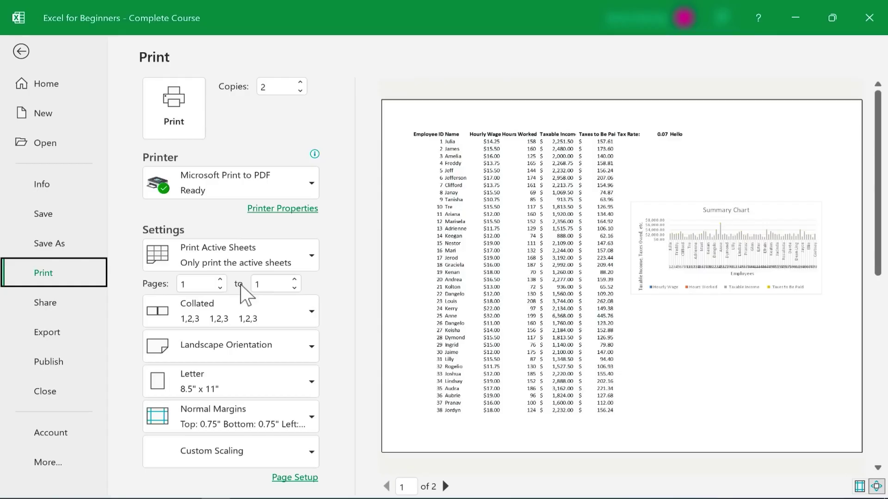
left_click(294, 279)
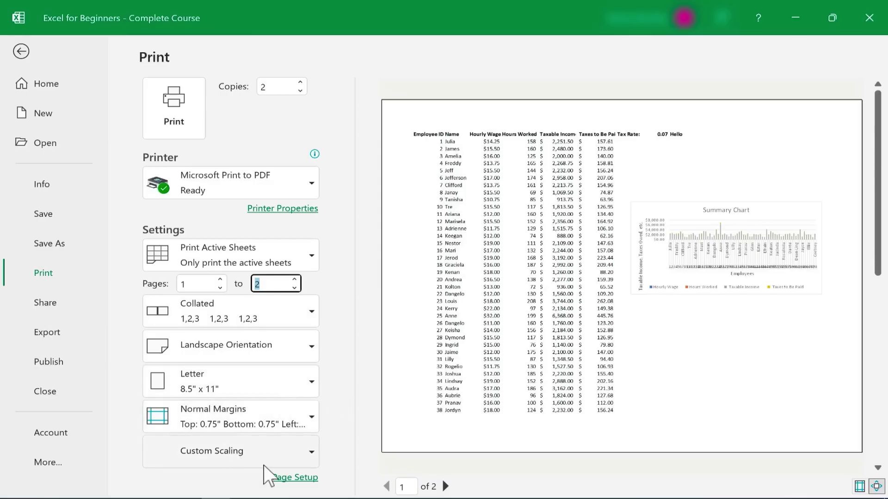
left_click(313, 286)
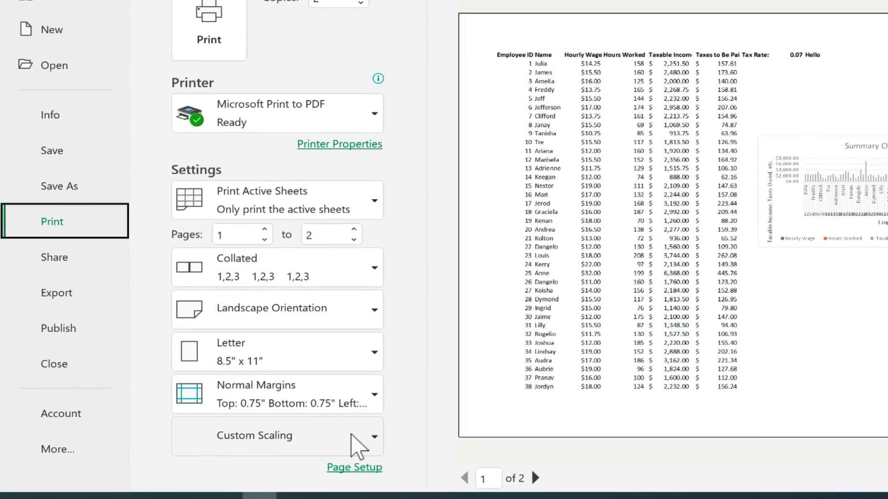
- Set the printout's scaling to Fit Sheet on One Page
left_click(358, 446)
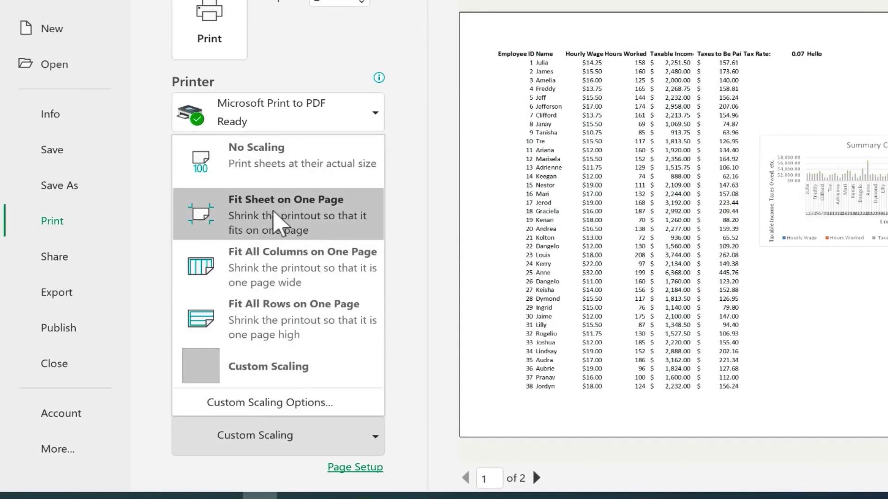
left_click(322, 218)
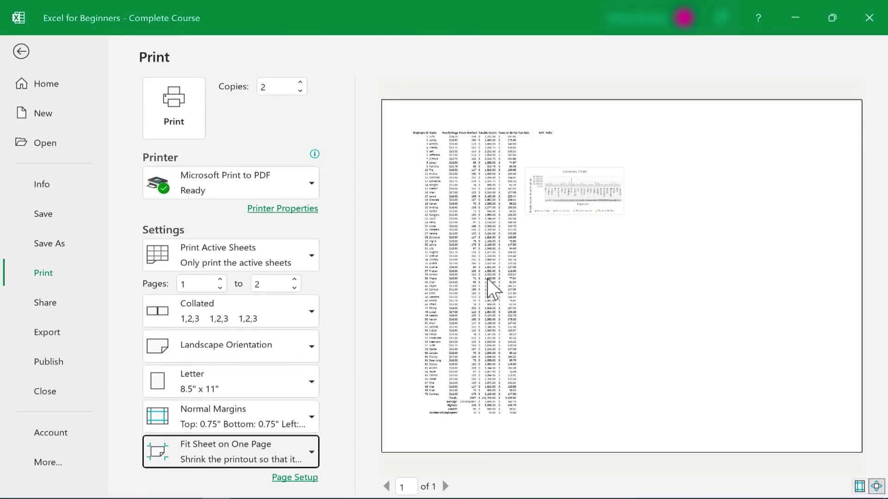
key("Tab")
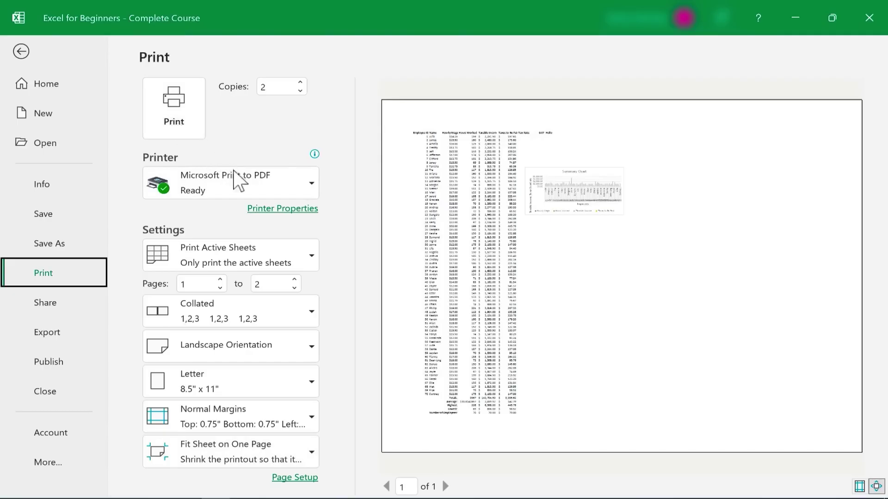
- Print the sheet with Microsoft Print to PDF, saving the output as Payroll1 in the Downloads folder
mouse_move(212, 181)
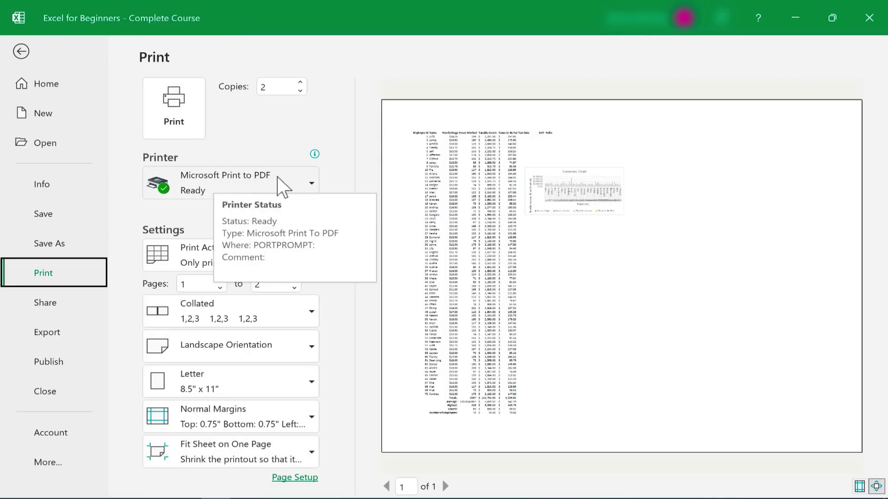
left_click(309, 184)
left_click(307, 184)
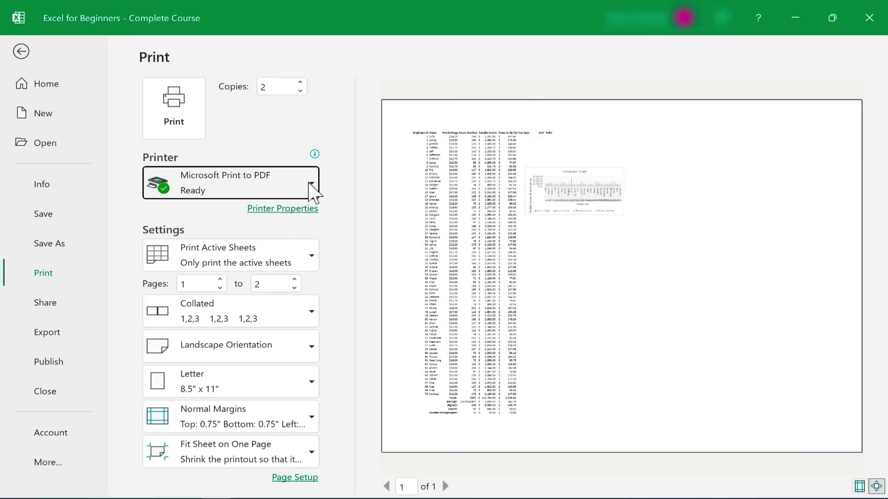
left_click(174, 118)
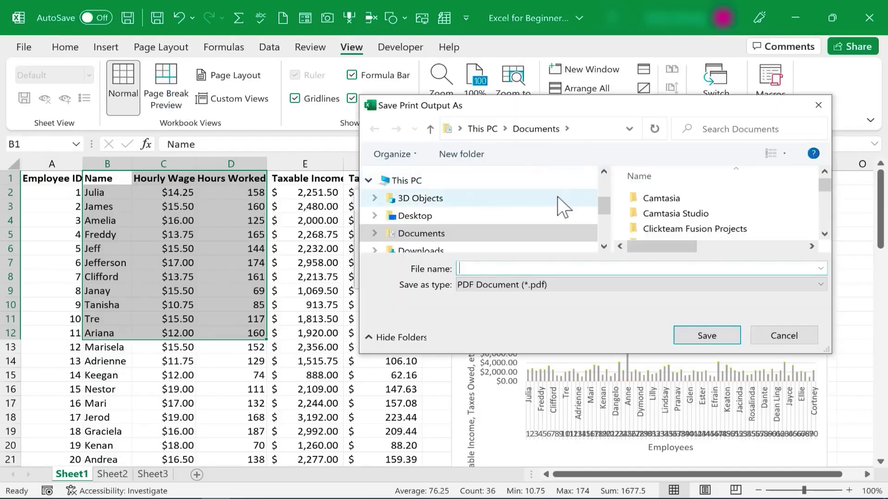
left_click(432, 250)
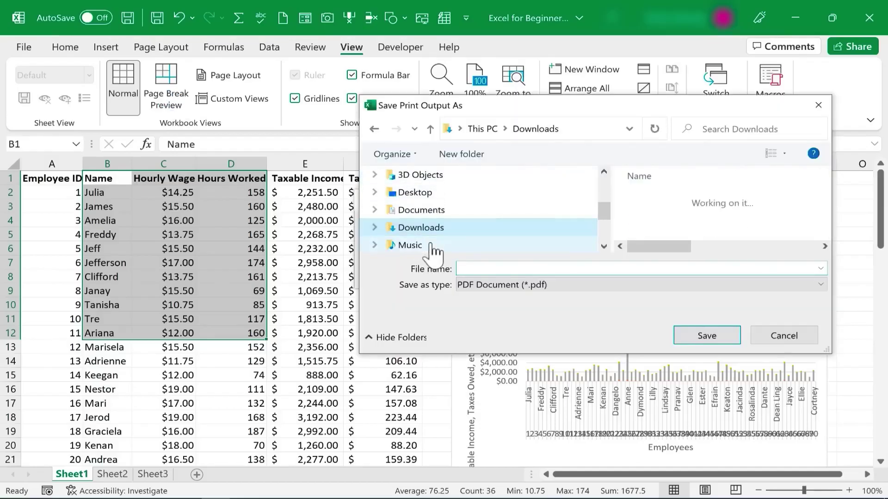
left_click(495, 269)
type("Payroll1")
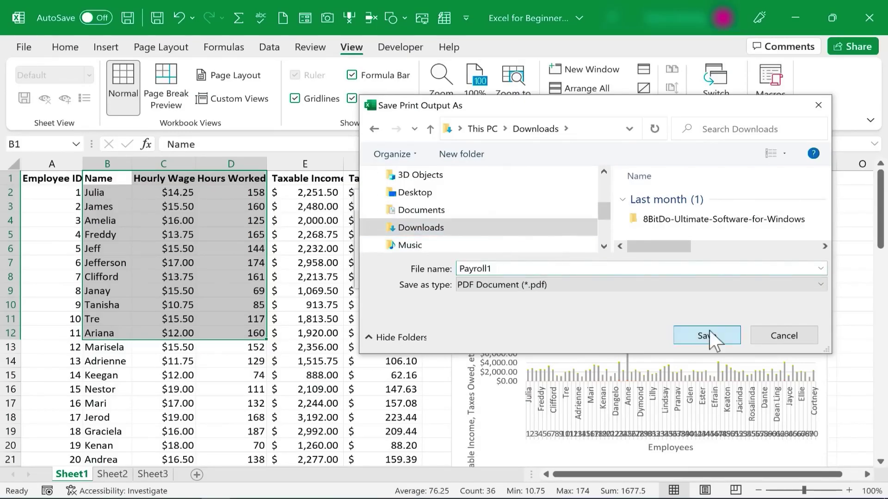
left_click(709, 331)
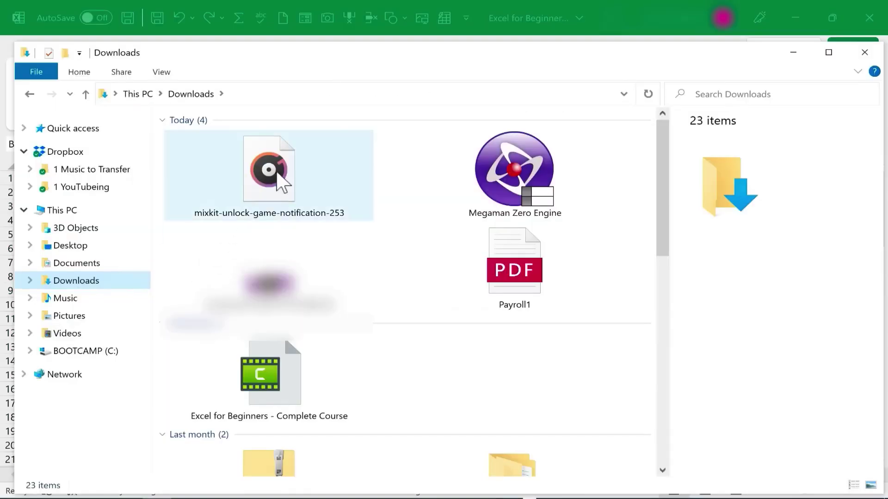
- Open the Payroll1 PDF from the Downloads folder, look through its page, and close it to return to Excel
left_click(519, 271)
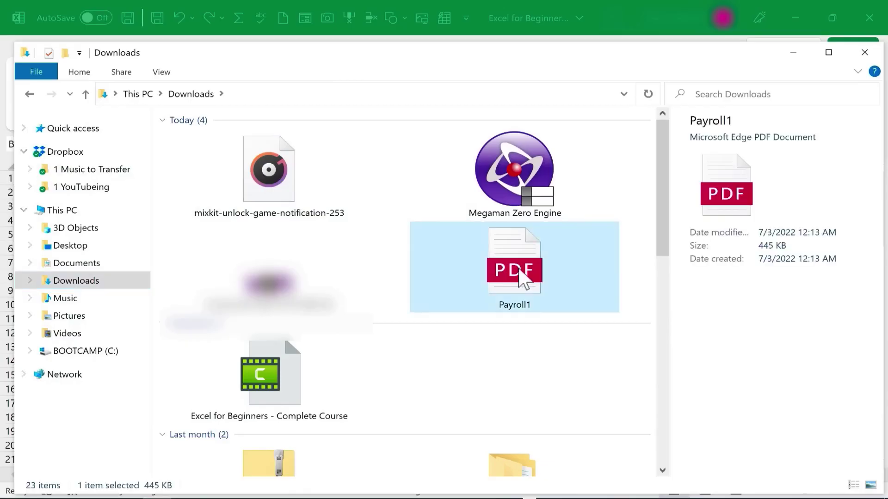
double_click(519, 269)
scroll(451, 277, "down", 5)
scroll(208, 333, "up", 5)
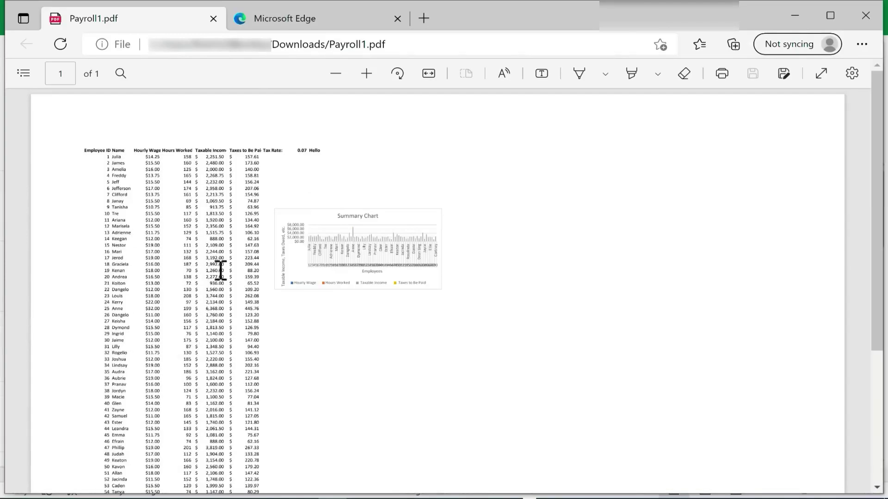
scroll(277, 296, "down", 10)
scroll(274, 259, "up", 10)
left_click(884, 16)
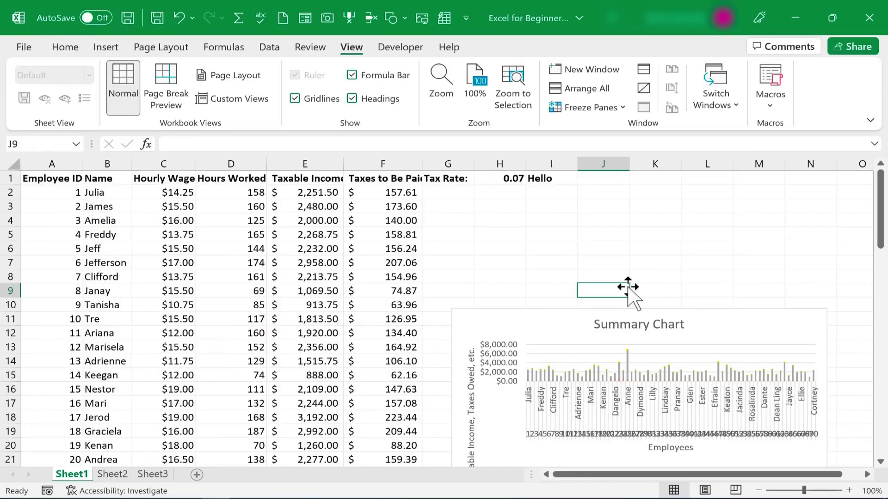
- Review the workbook's sharing options, including attaching a copy, and close the Share dialog
left_click(65, 47)
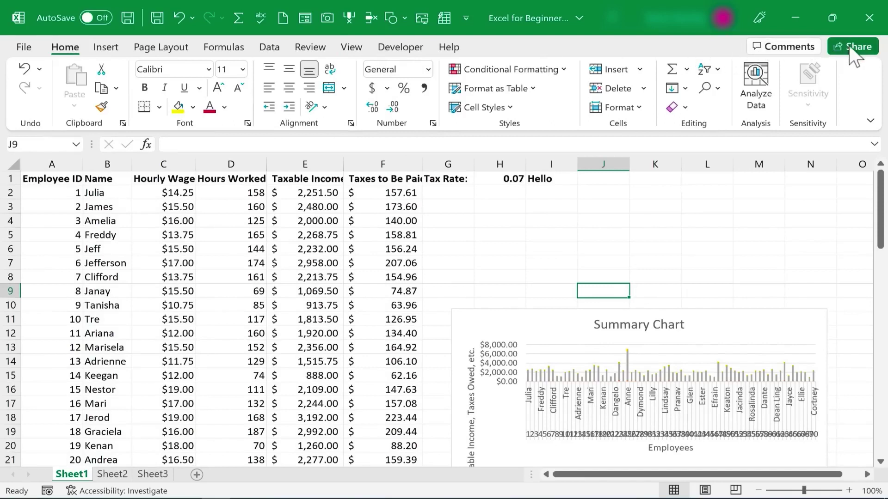
left_click(863, 49)
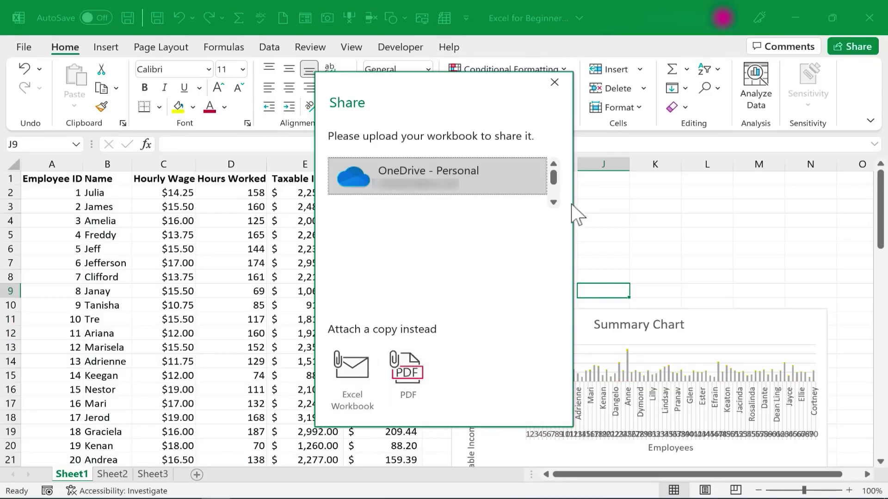
left_click(564, 88)
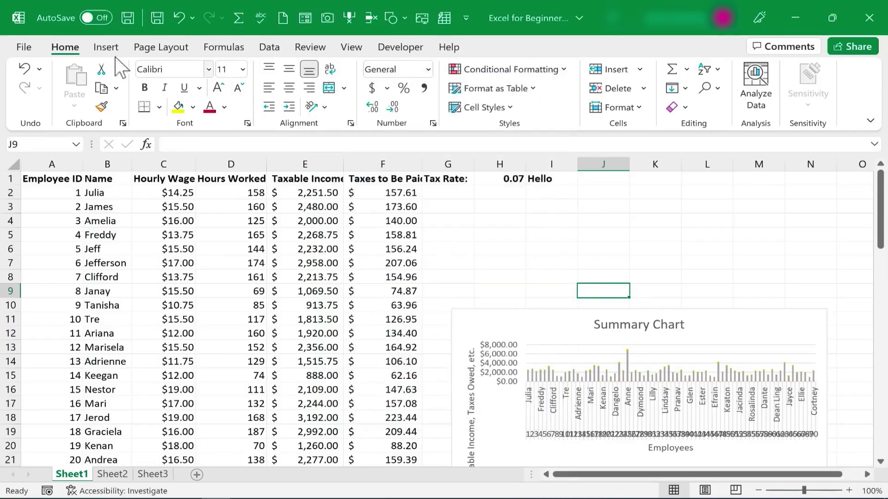
- Review the file formats available for saving a copy of the workbook, keeping Excel Workbook (*.xlsx)
left_click(23, 46)
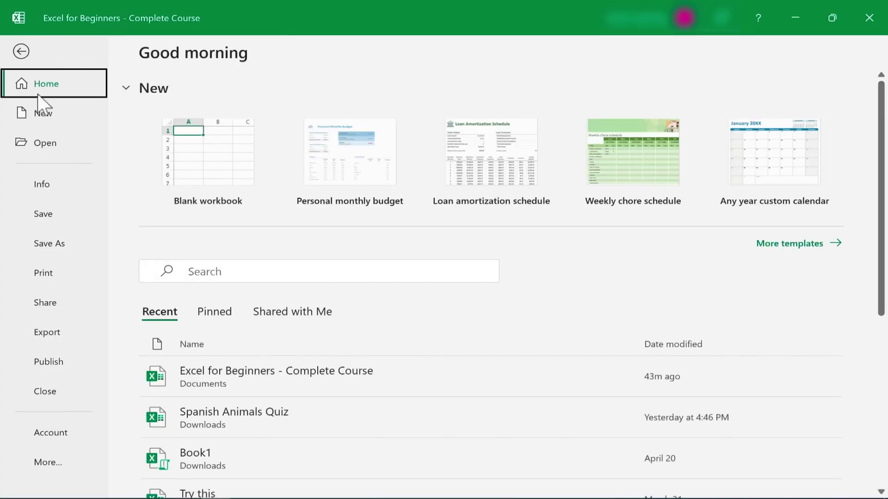
left_click(47, 245)
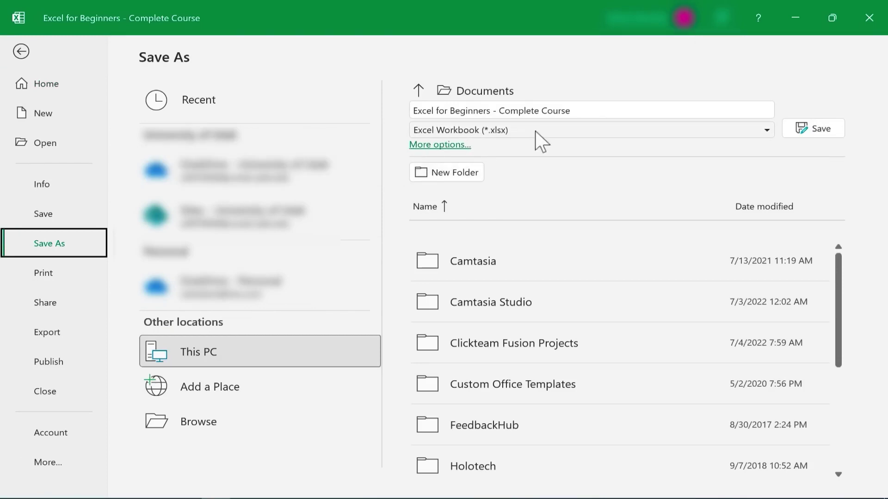
left_click(762, 132)
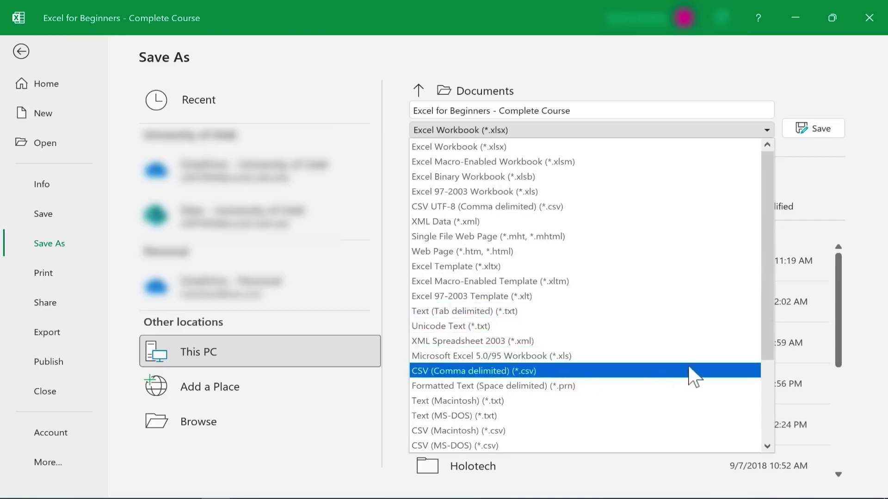
scroll(747, 312, "down", 3)
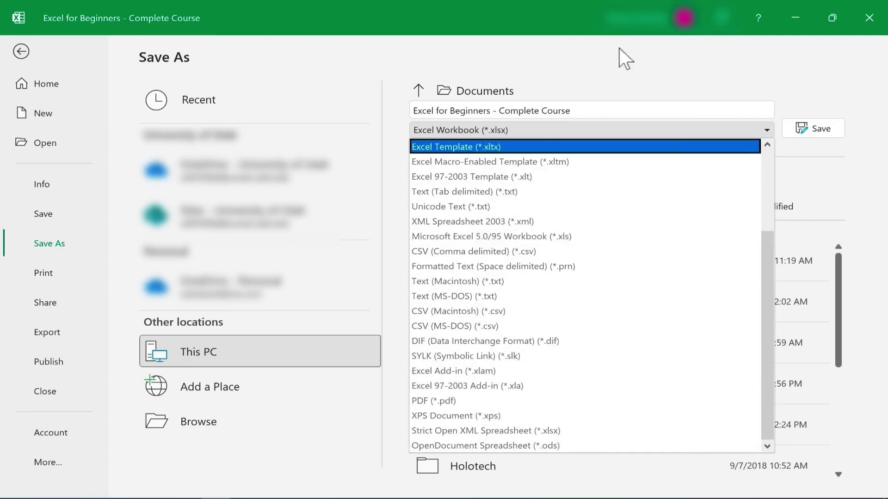
left_click(778, 141)
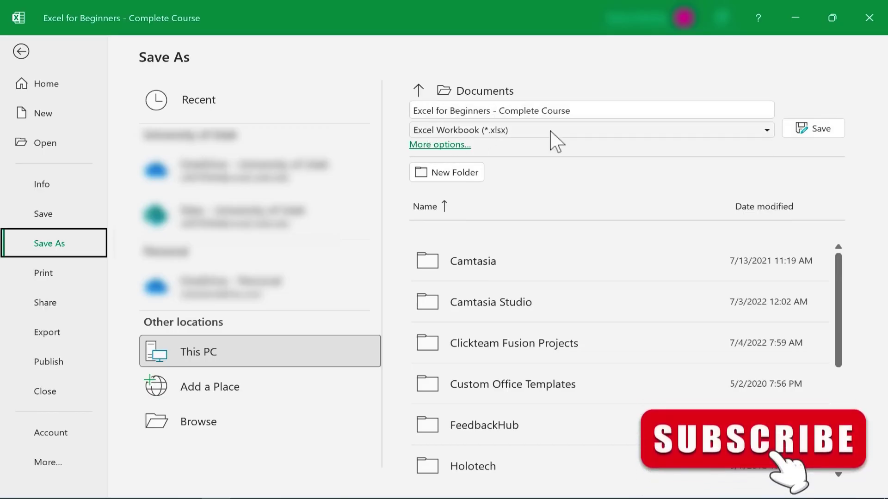
left_click(766, 131)
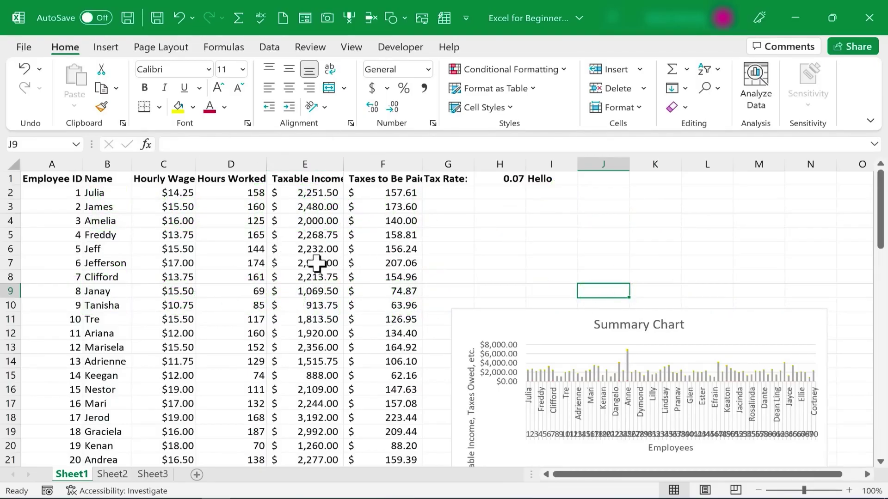
- View Sheet2 and return to Sheet1
left_click(112, 474)
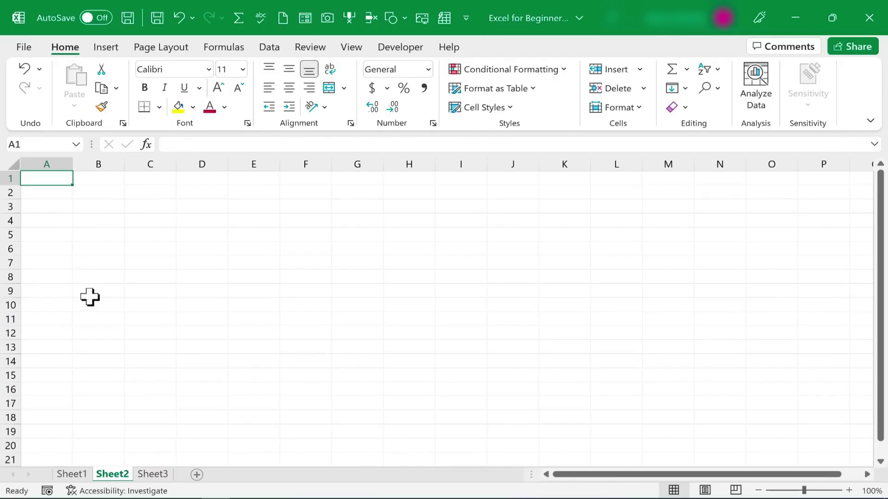
left_click(69, 475)
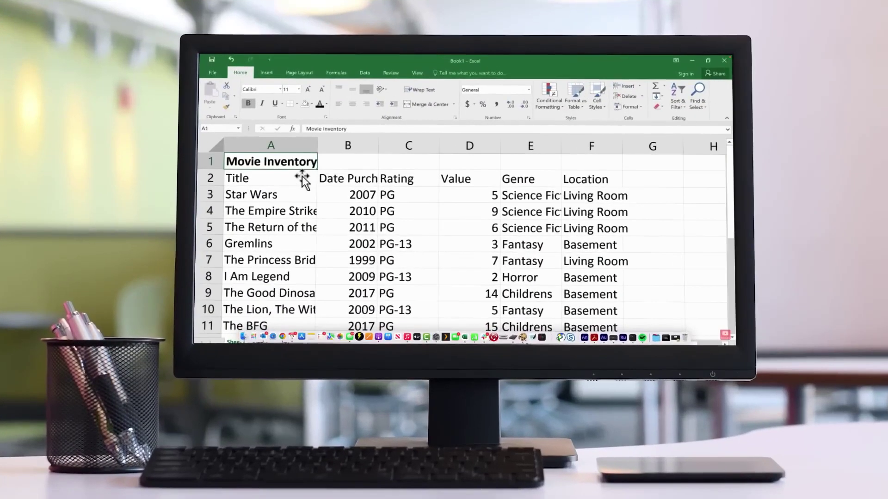
left_click(302, 179)
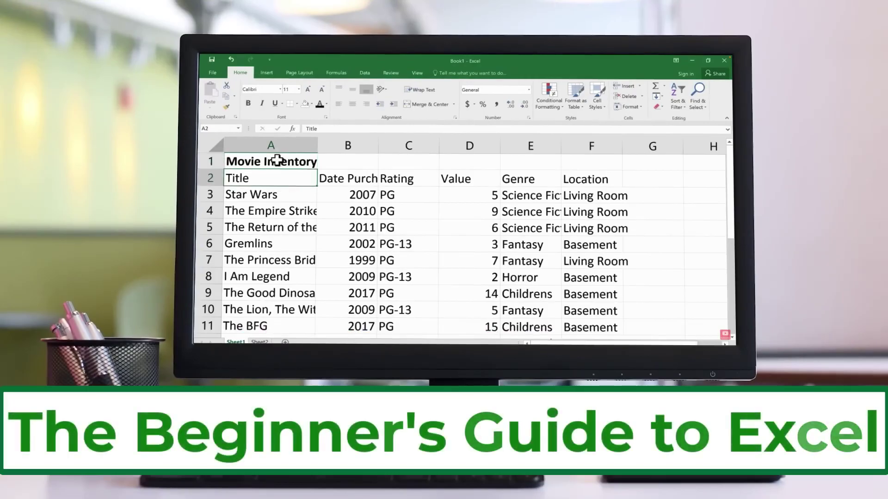
left_click(277, 159)
left_click_drag(276, 160, 587, 162)
scroll(396, 174, "down", 1)
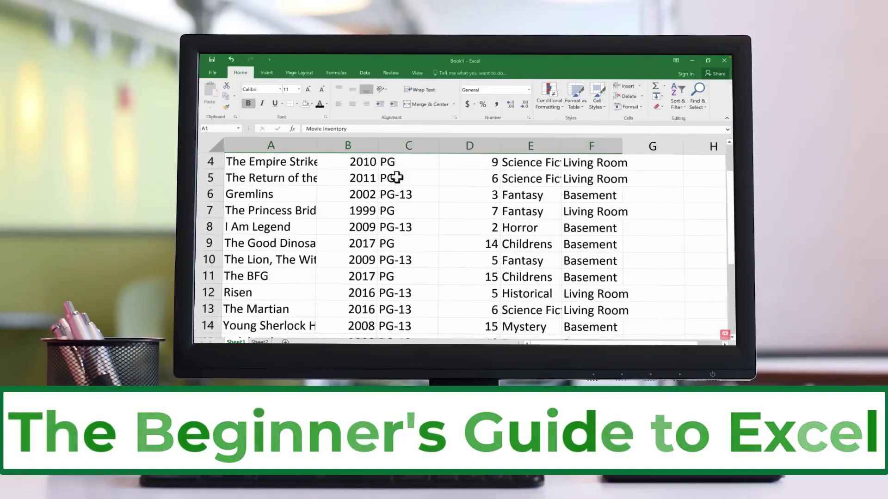
scroll(407, 182, "up", 1)
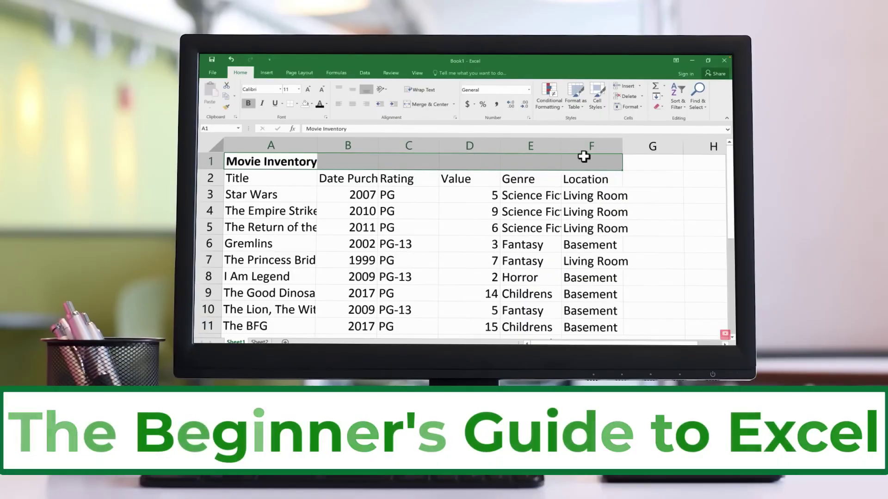